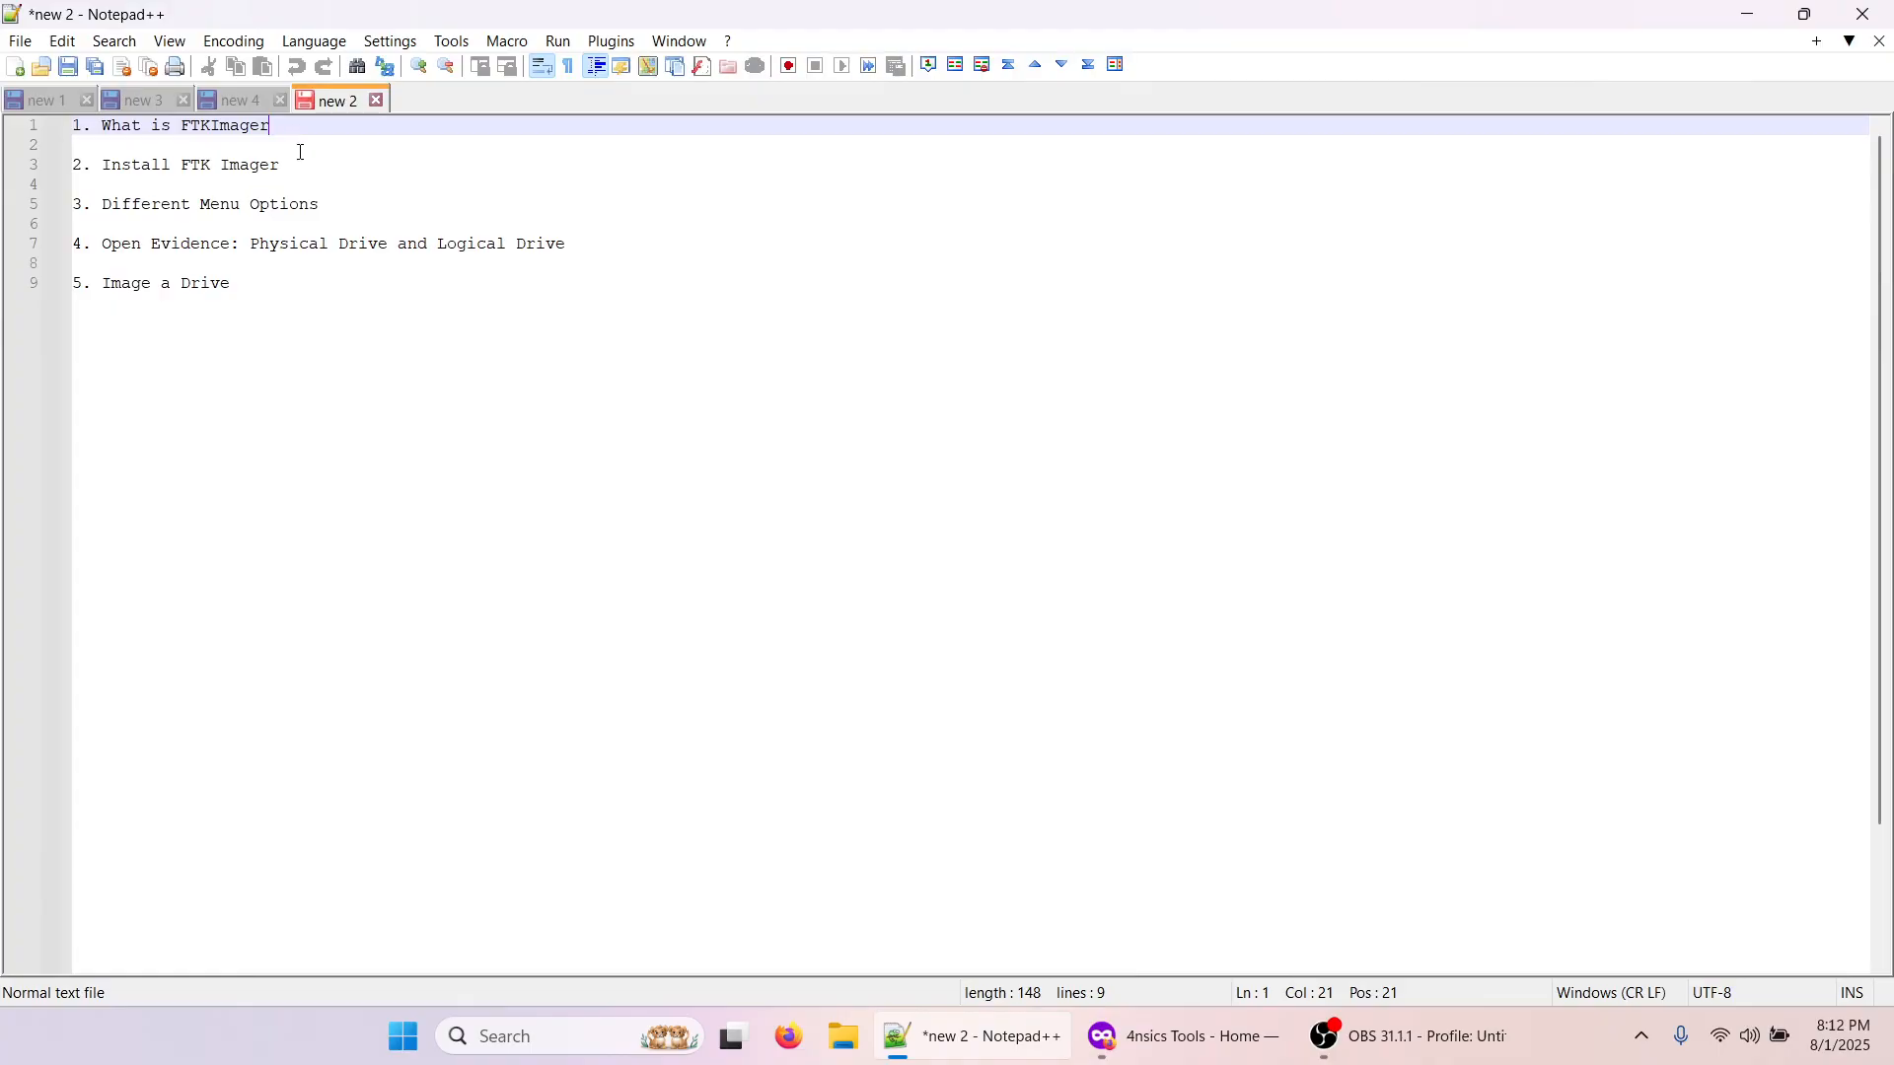
pyautogui.click(323, 199)
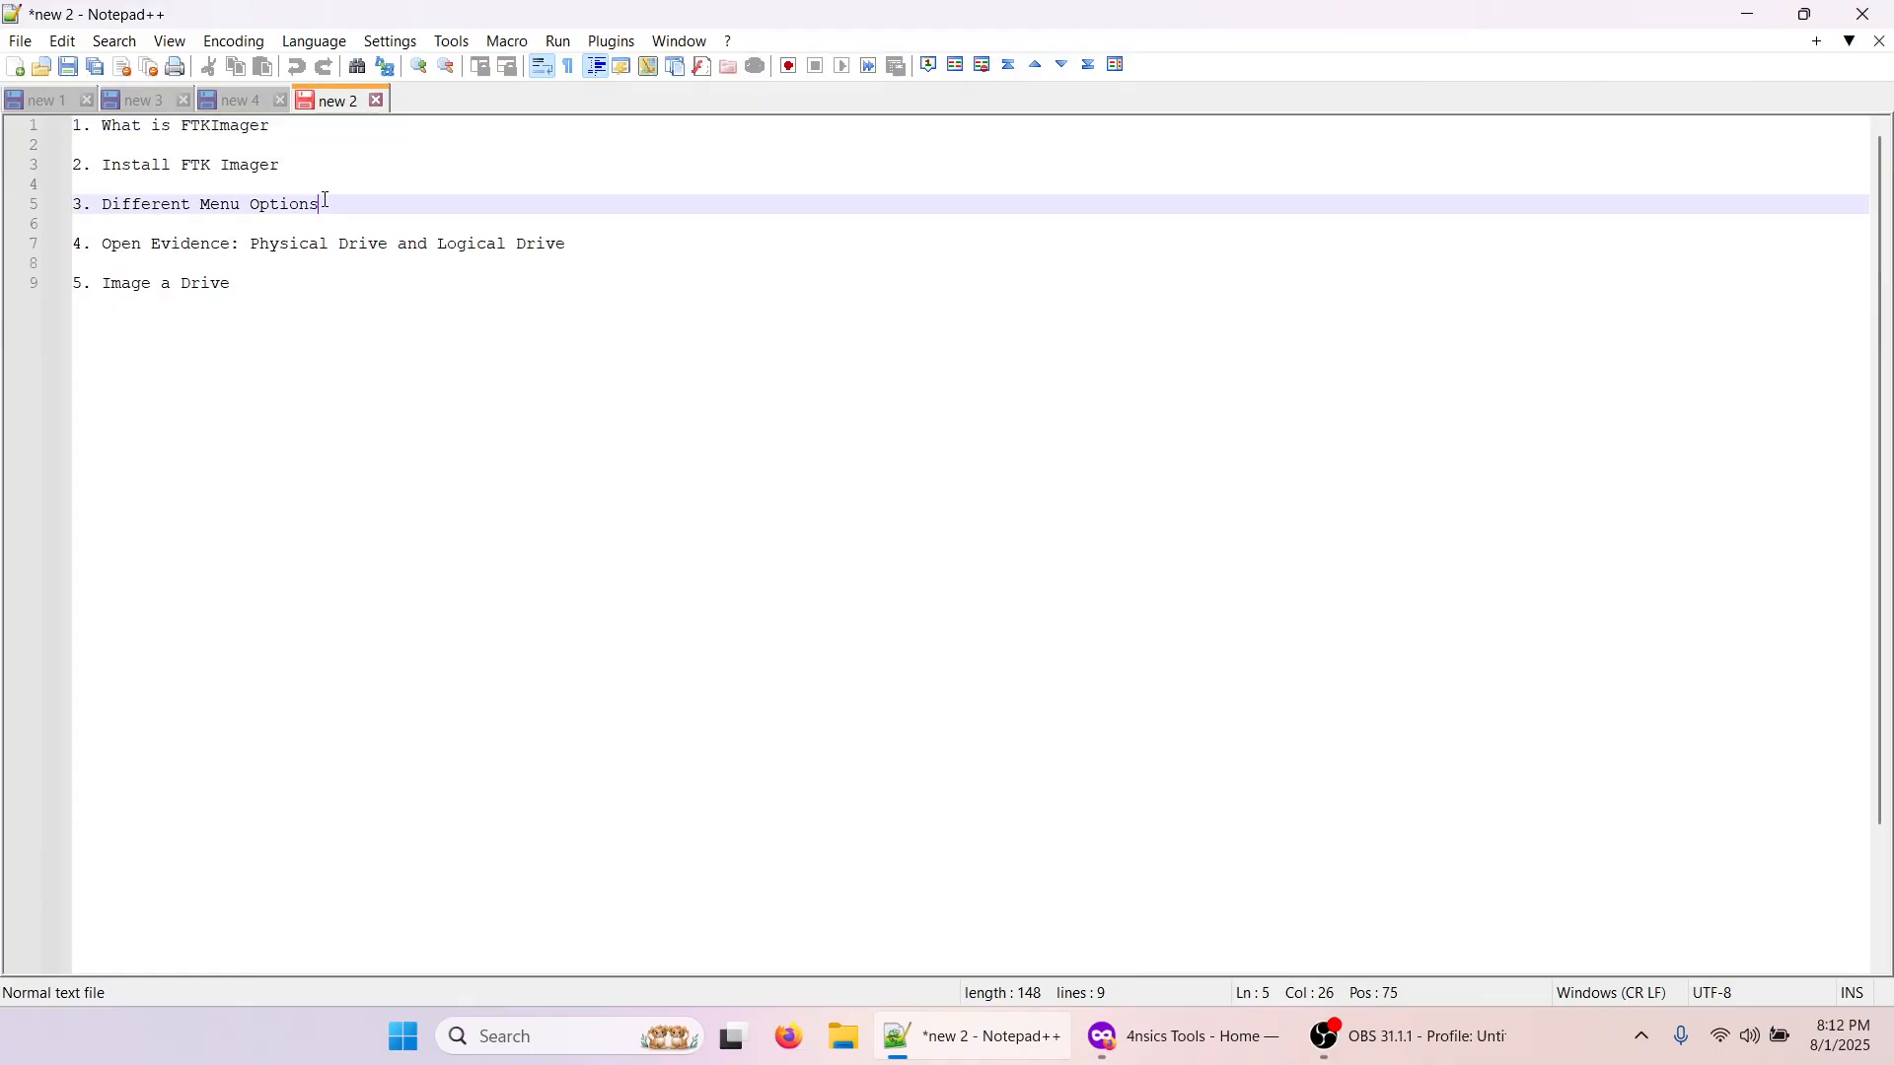
pyautogui.click(570, 247)
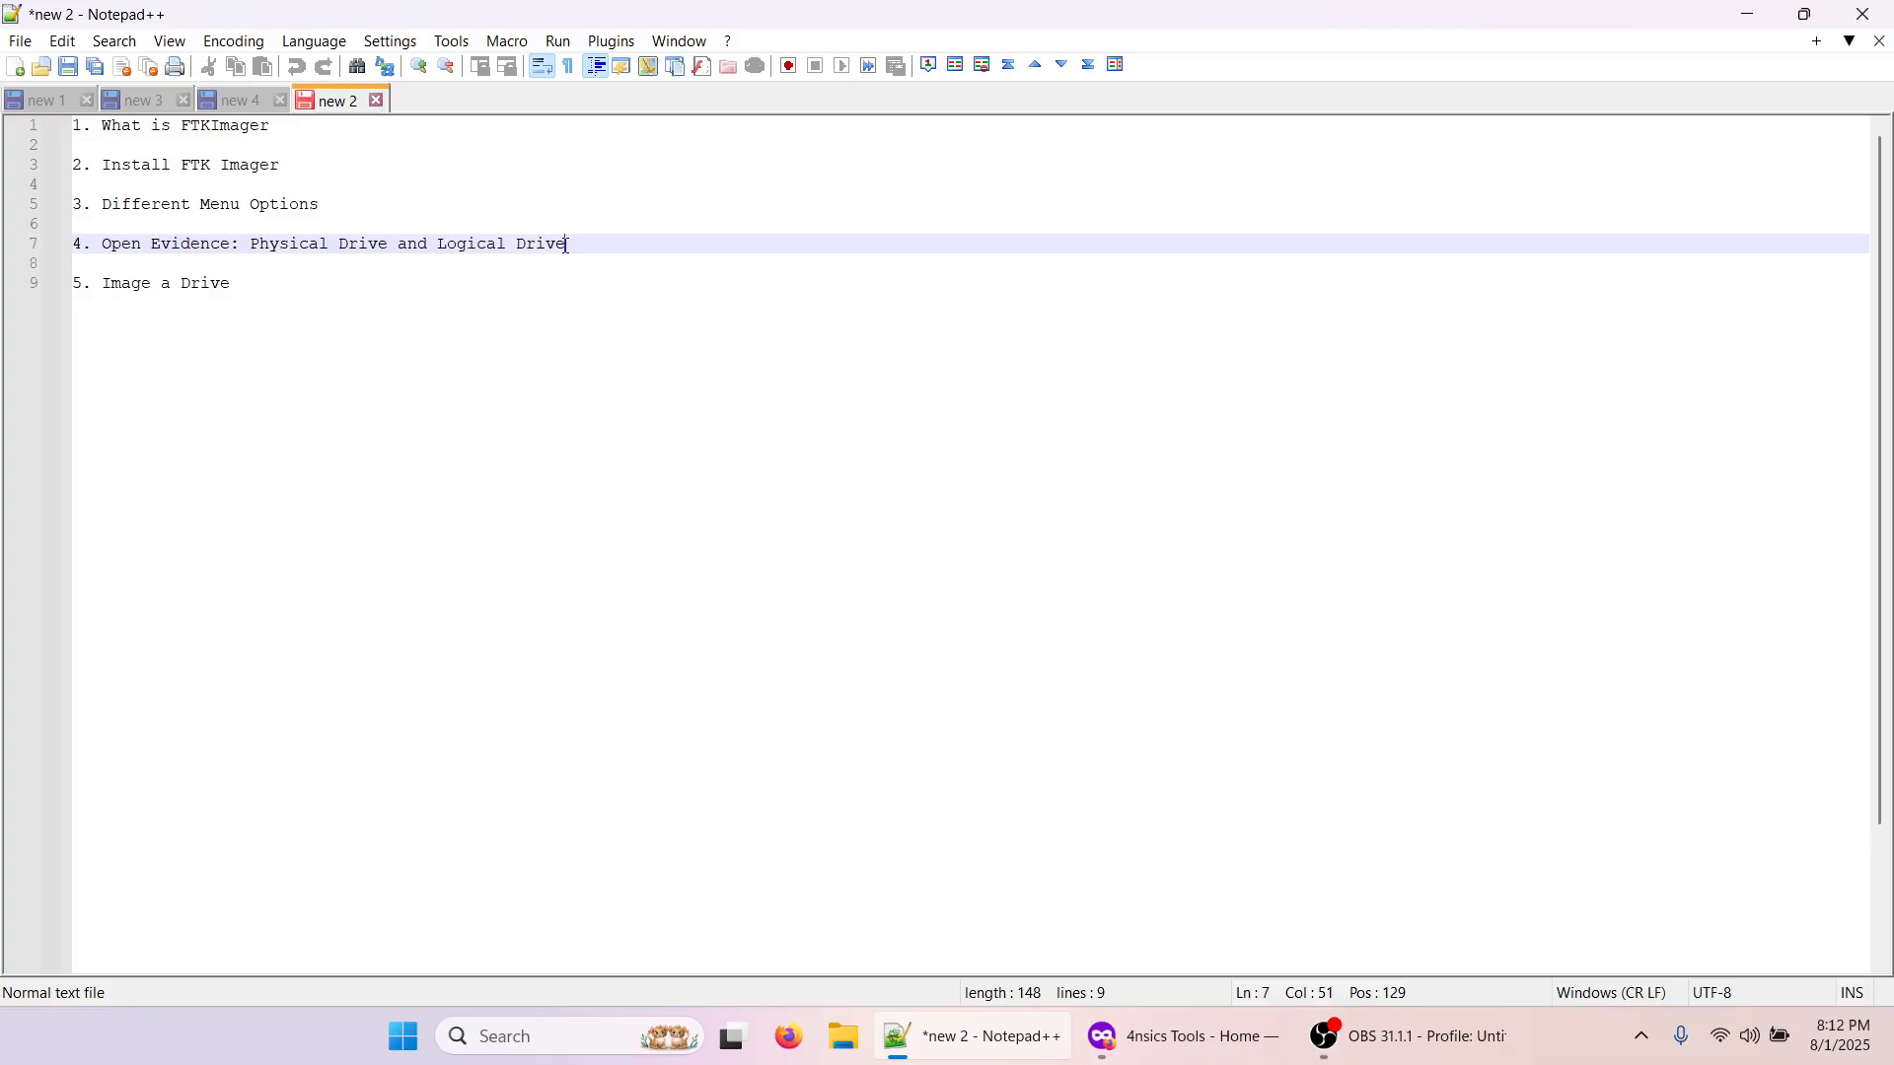
pyautogui.click(338, 283)
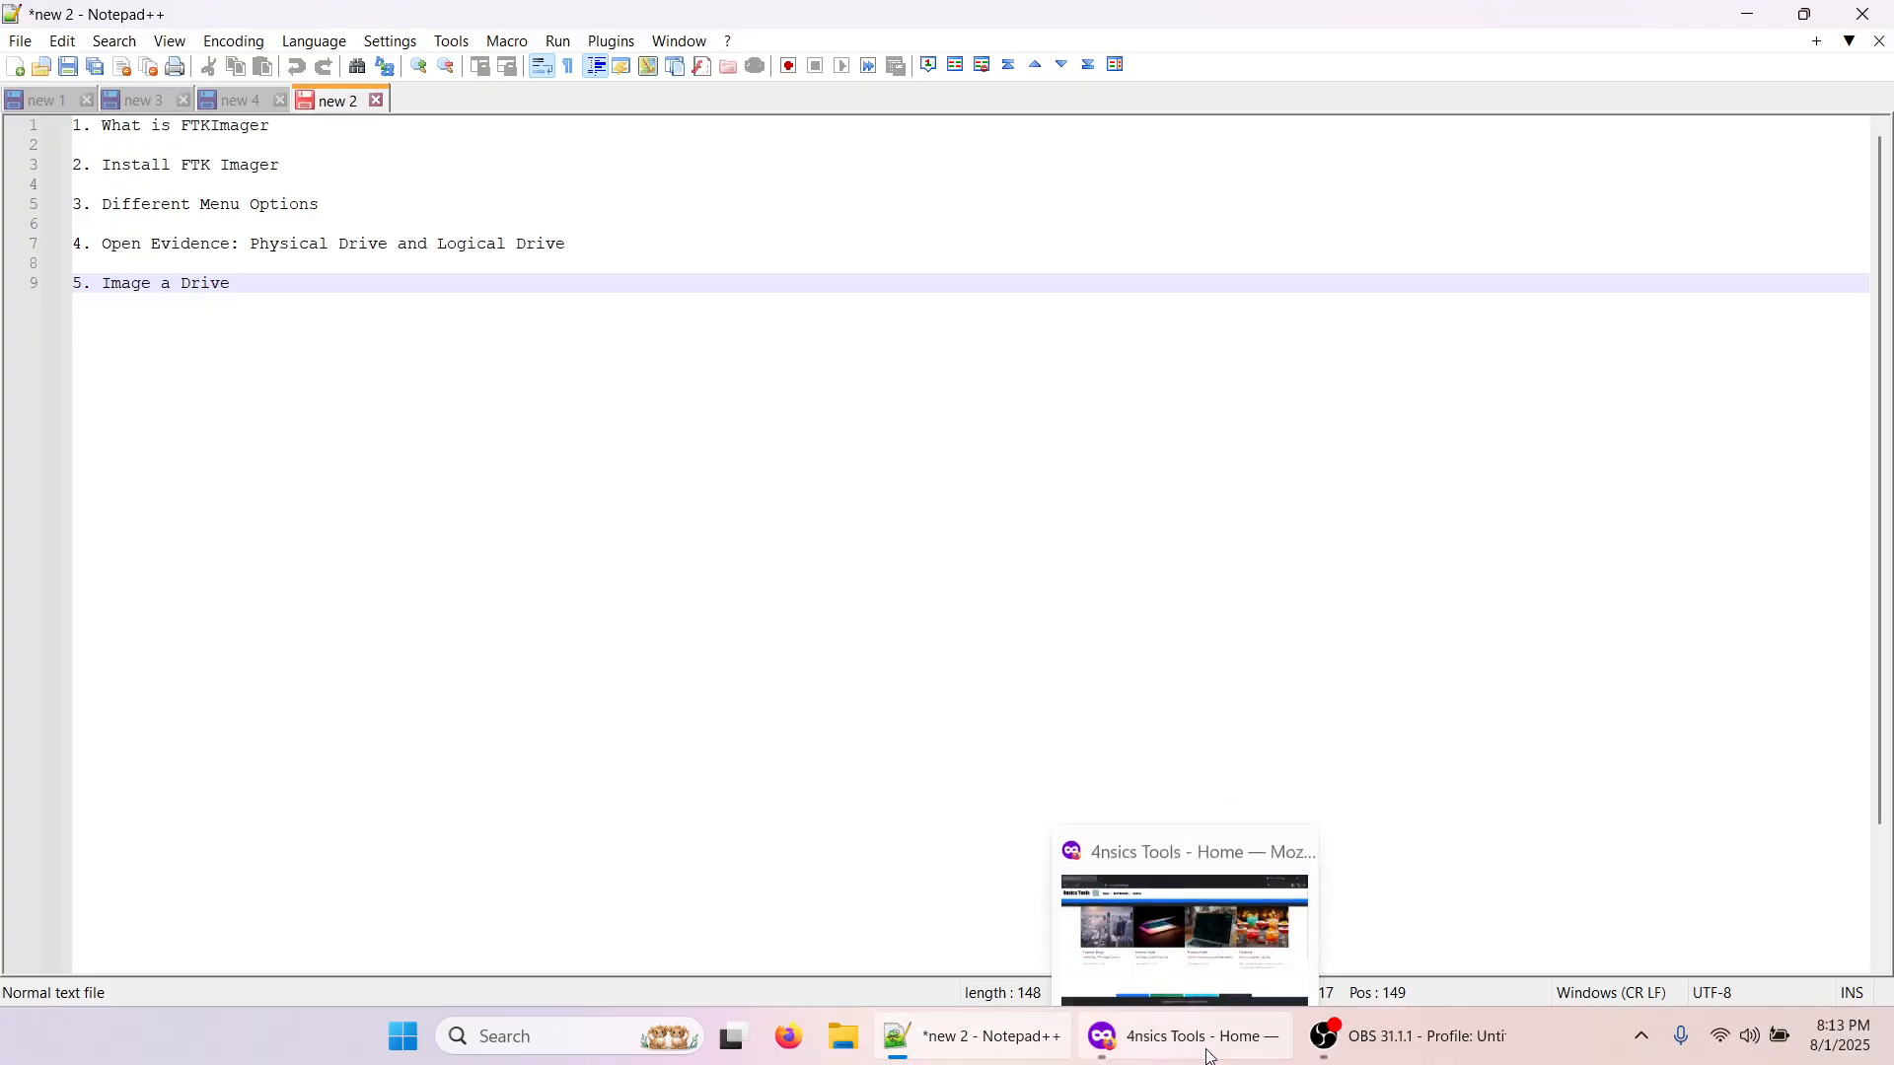
# - Switch to the browser and open the FTK Imager download link from the Forensic Tools list on the 4nsics Tools site
pyautogui.click(1105, 1037)
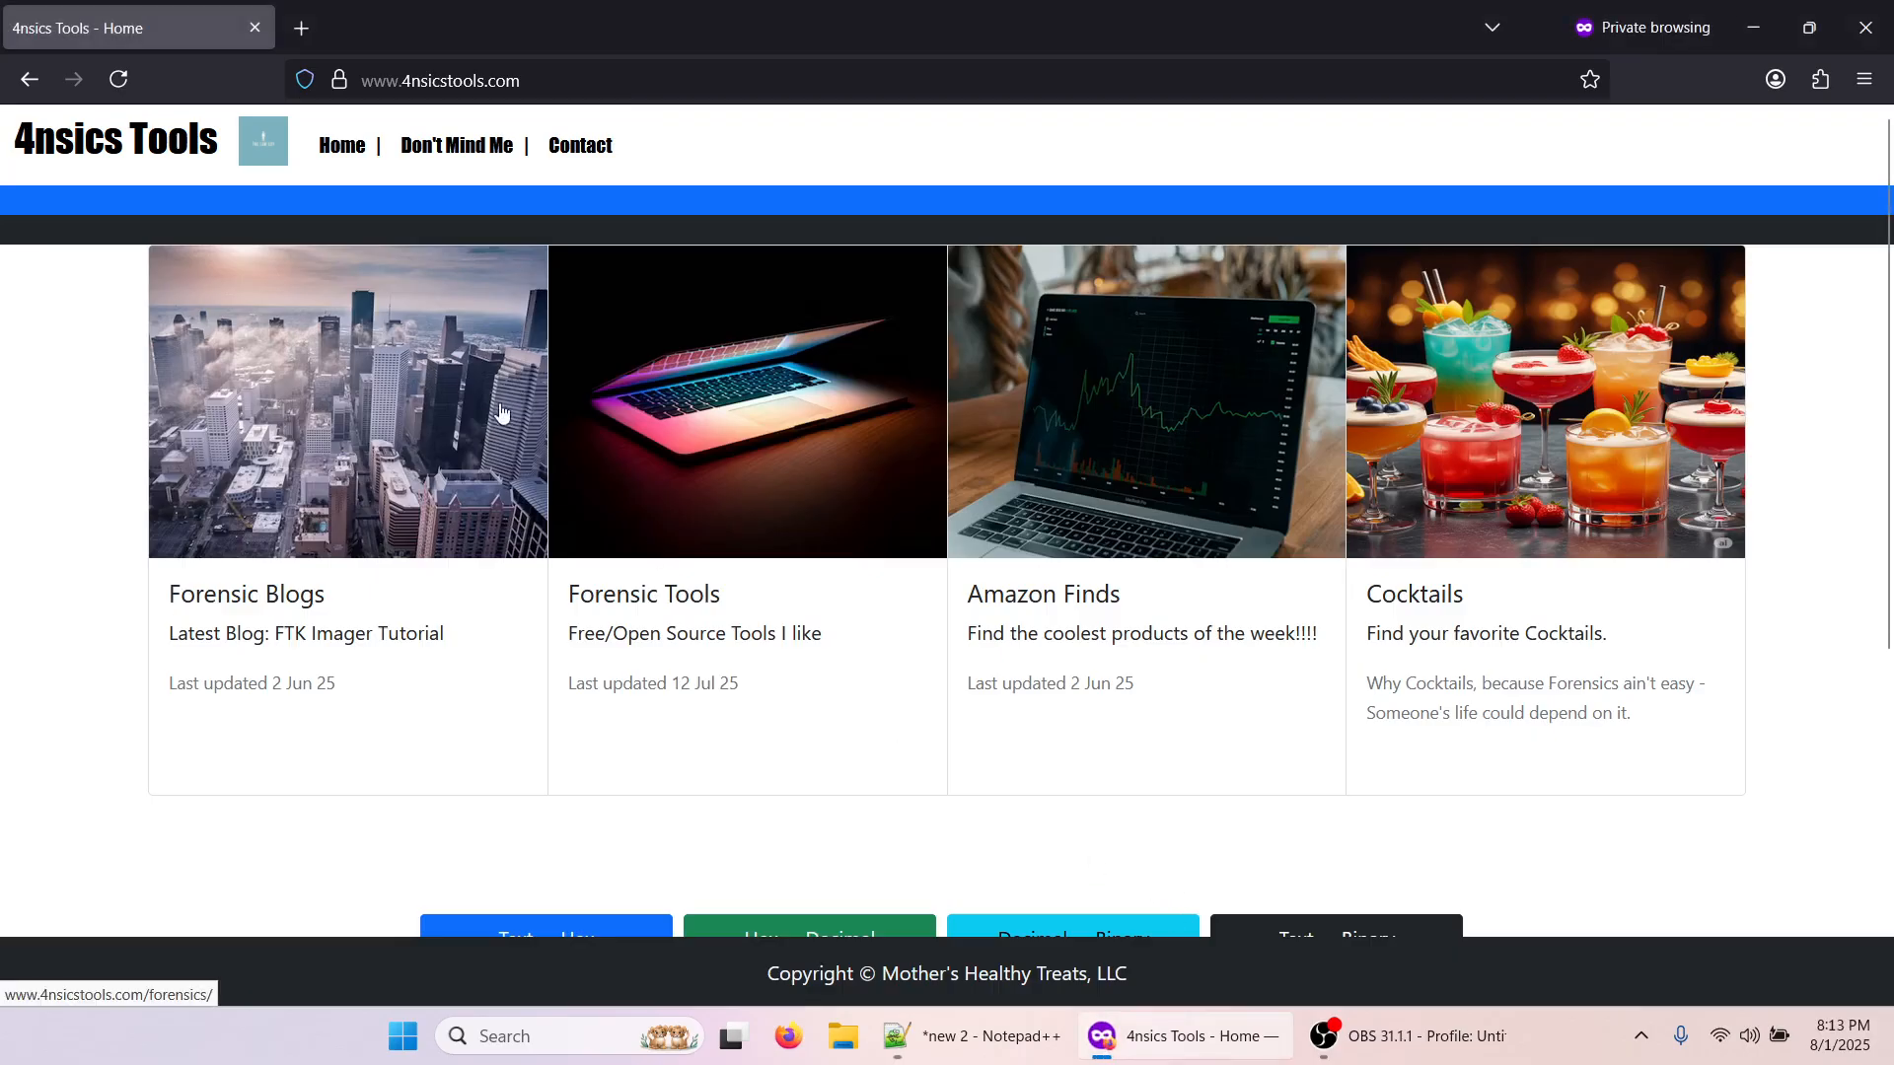
pyautogui.click(747, 426)
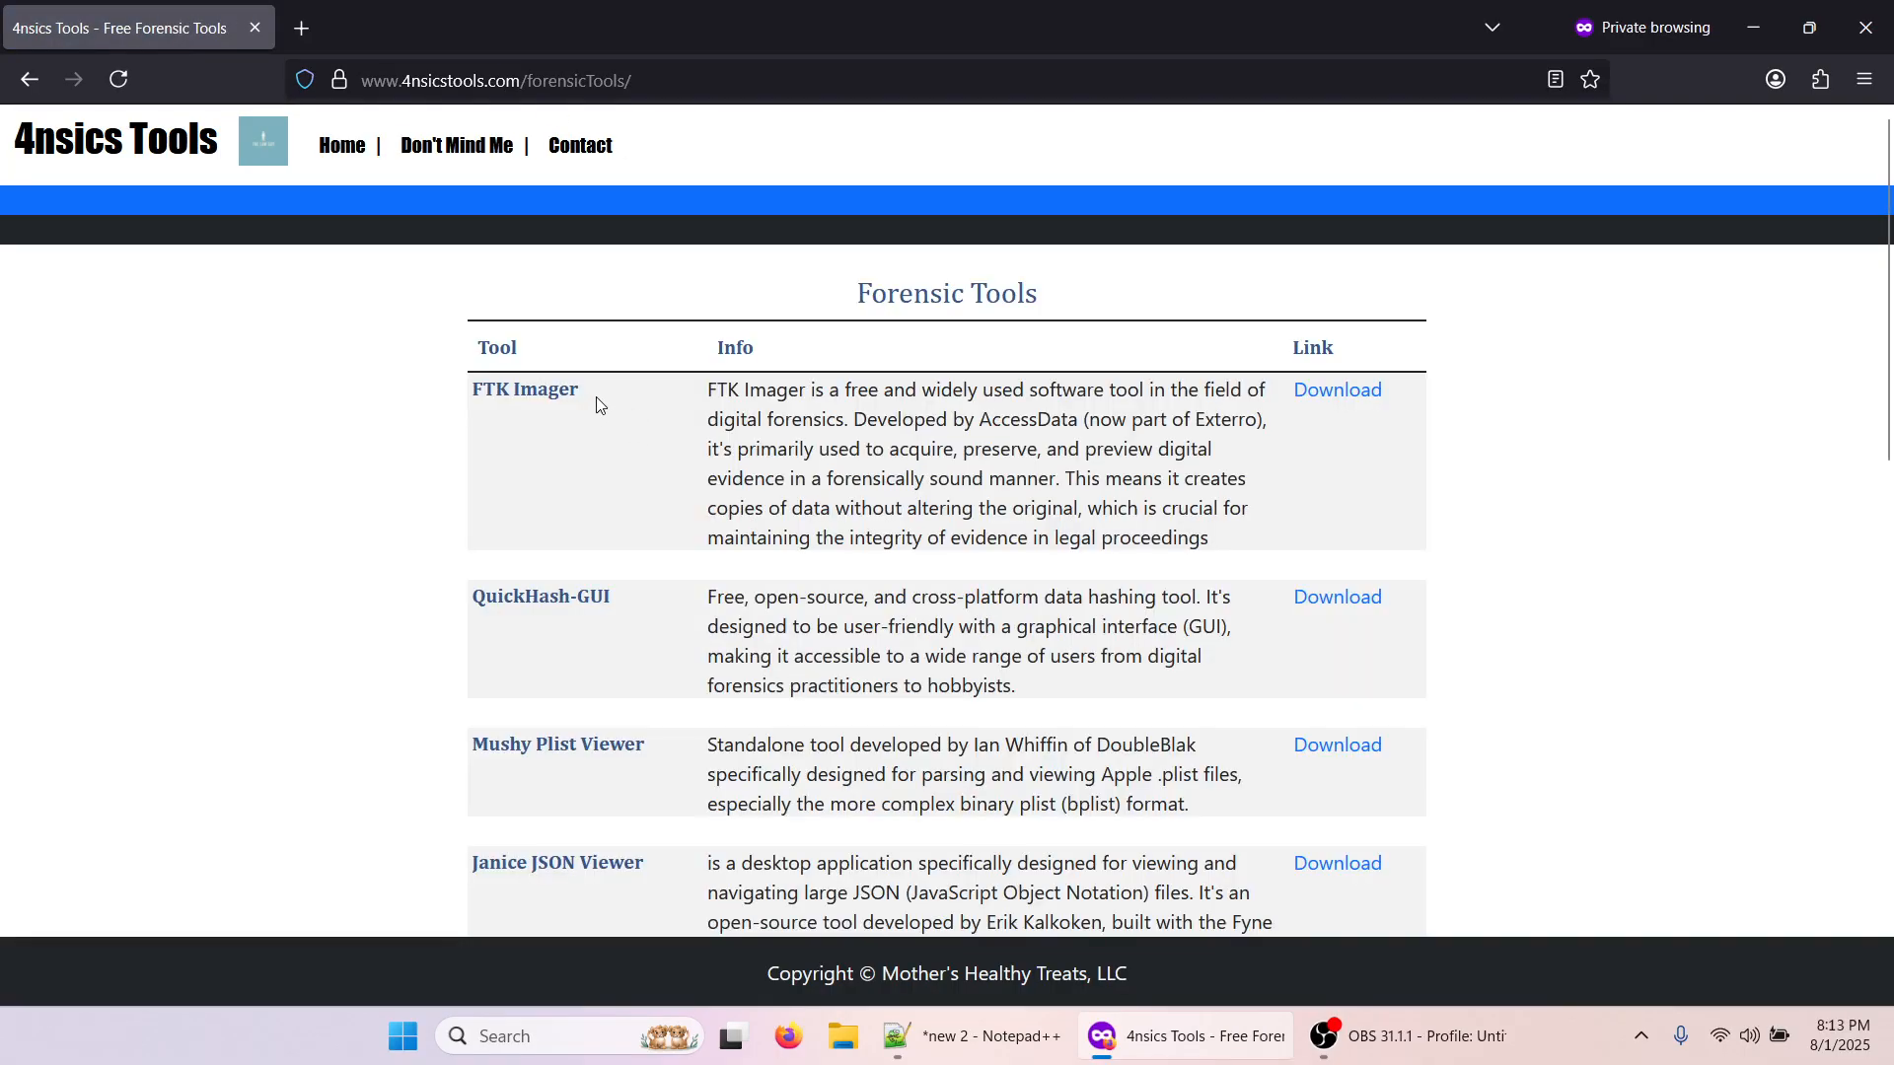
pyautogui.click(1345, 399)
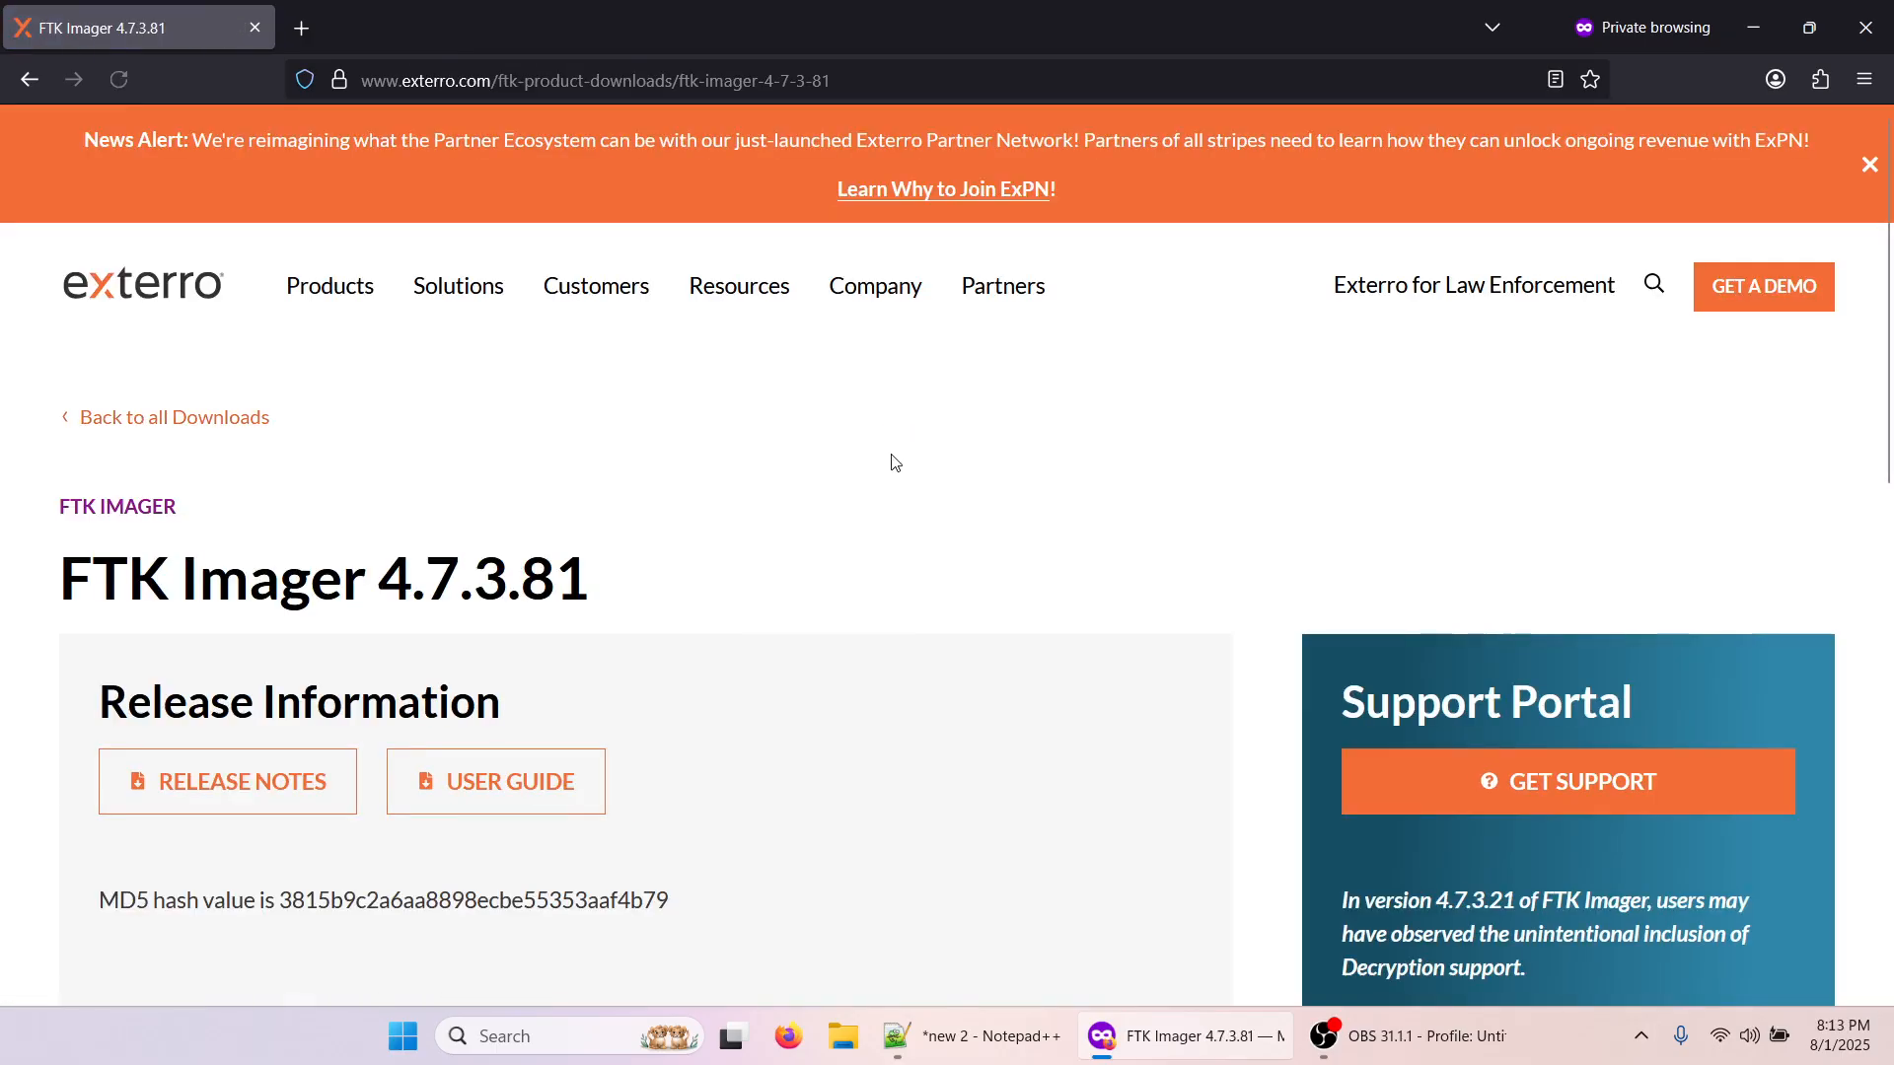
# - Decline all cookies on the Exterro page and open the request form for the FTK Imager 4.7.3.81 download
pyautogui.scroll(-1, 461, 930)
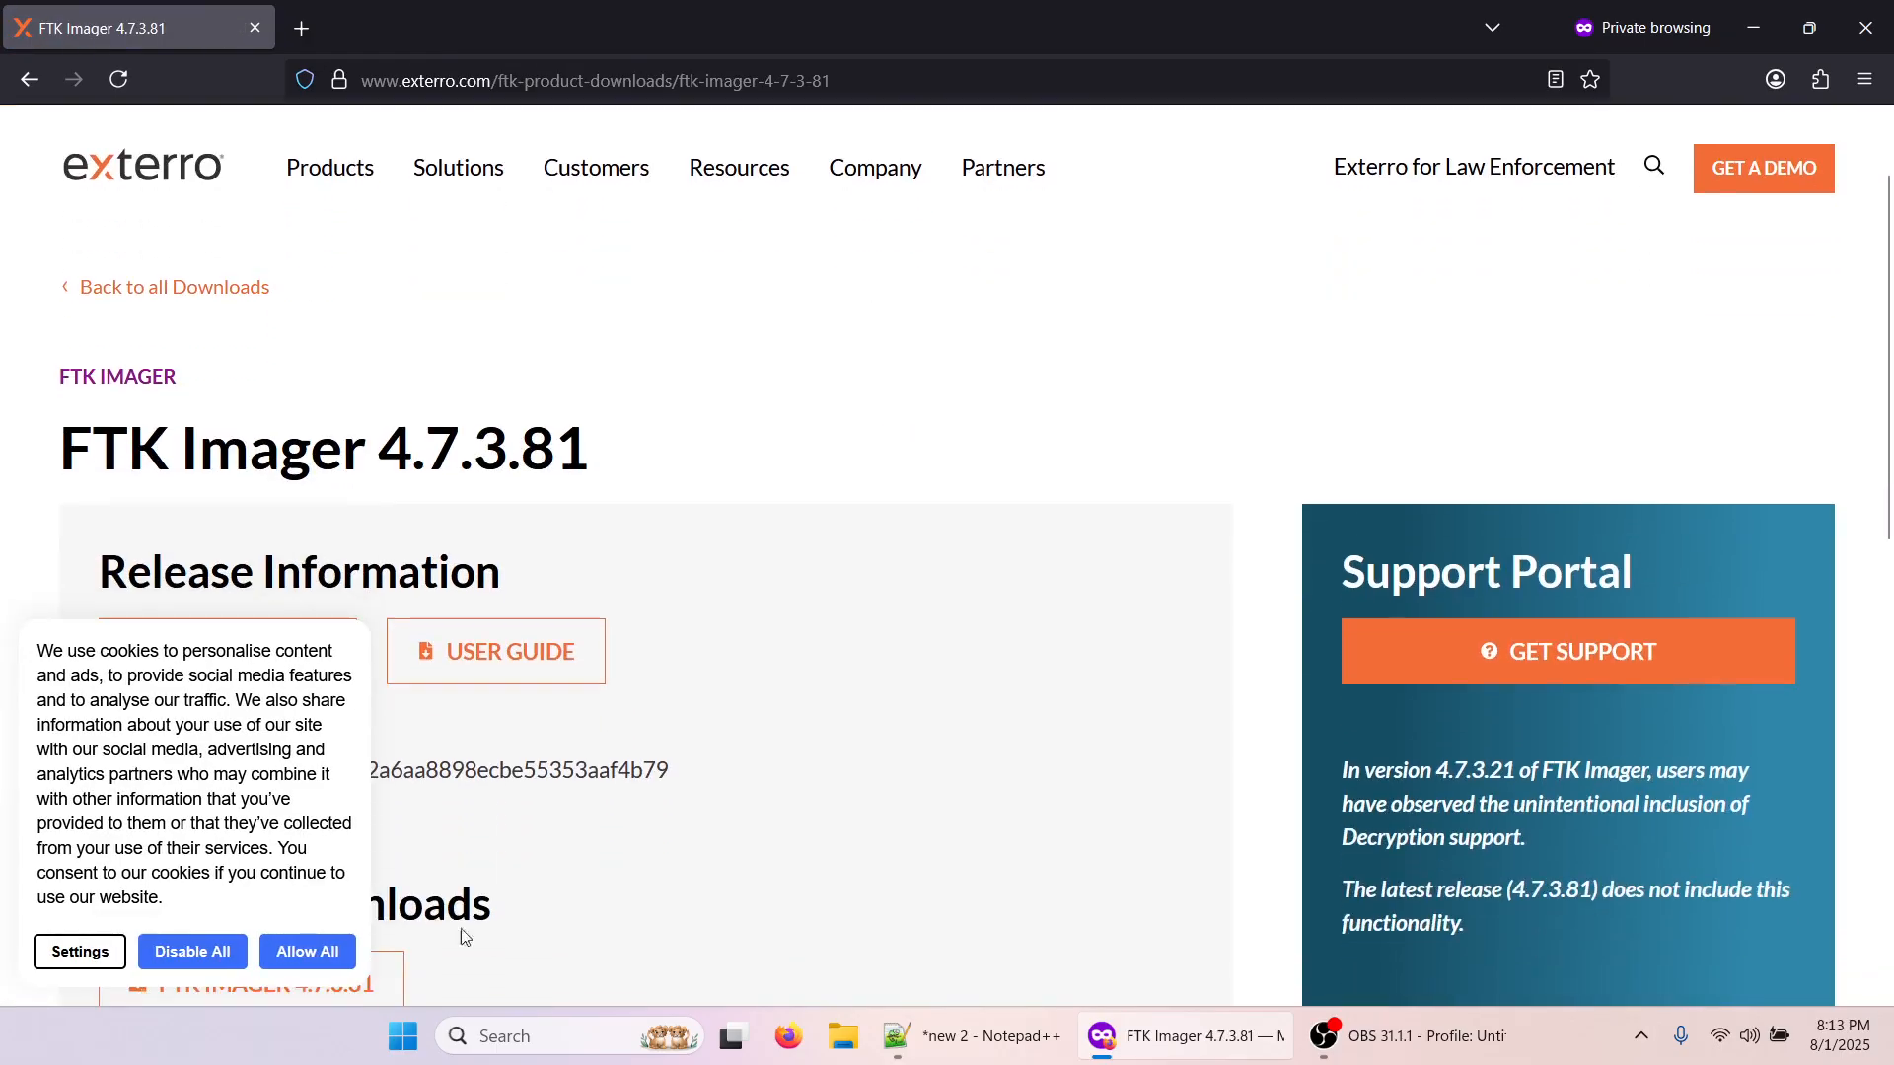
pyautogui.click(168, 953)
pyautogui.scroll(-2, 671, 708)
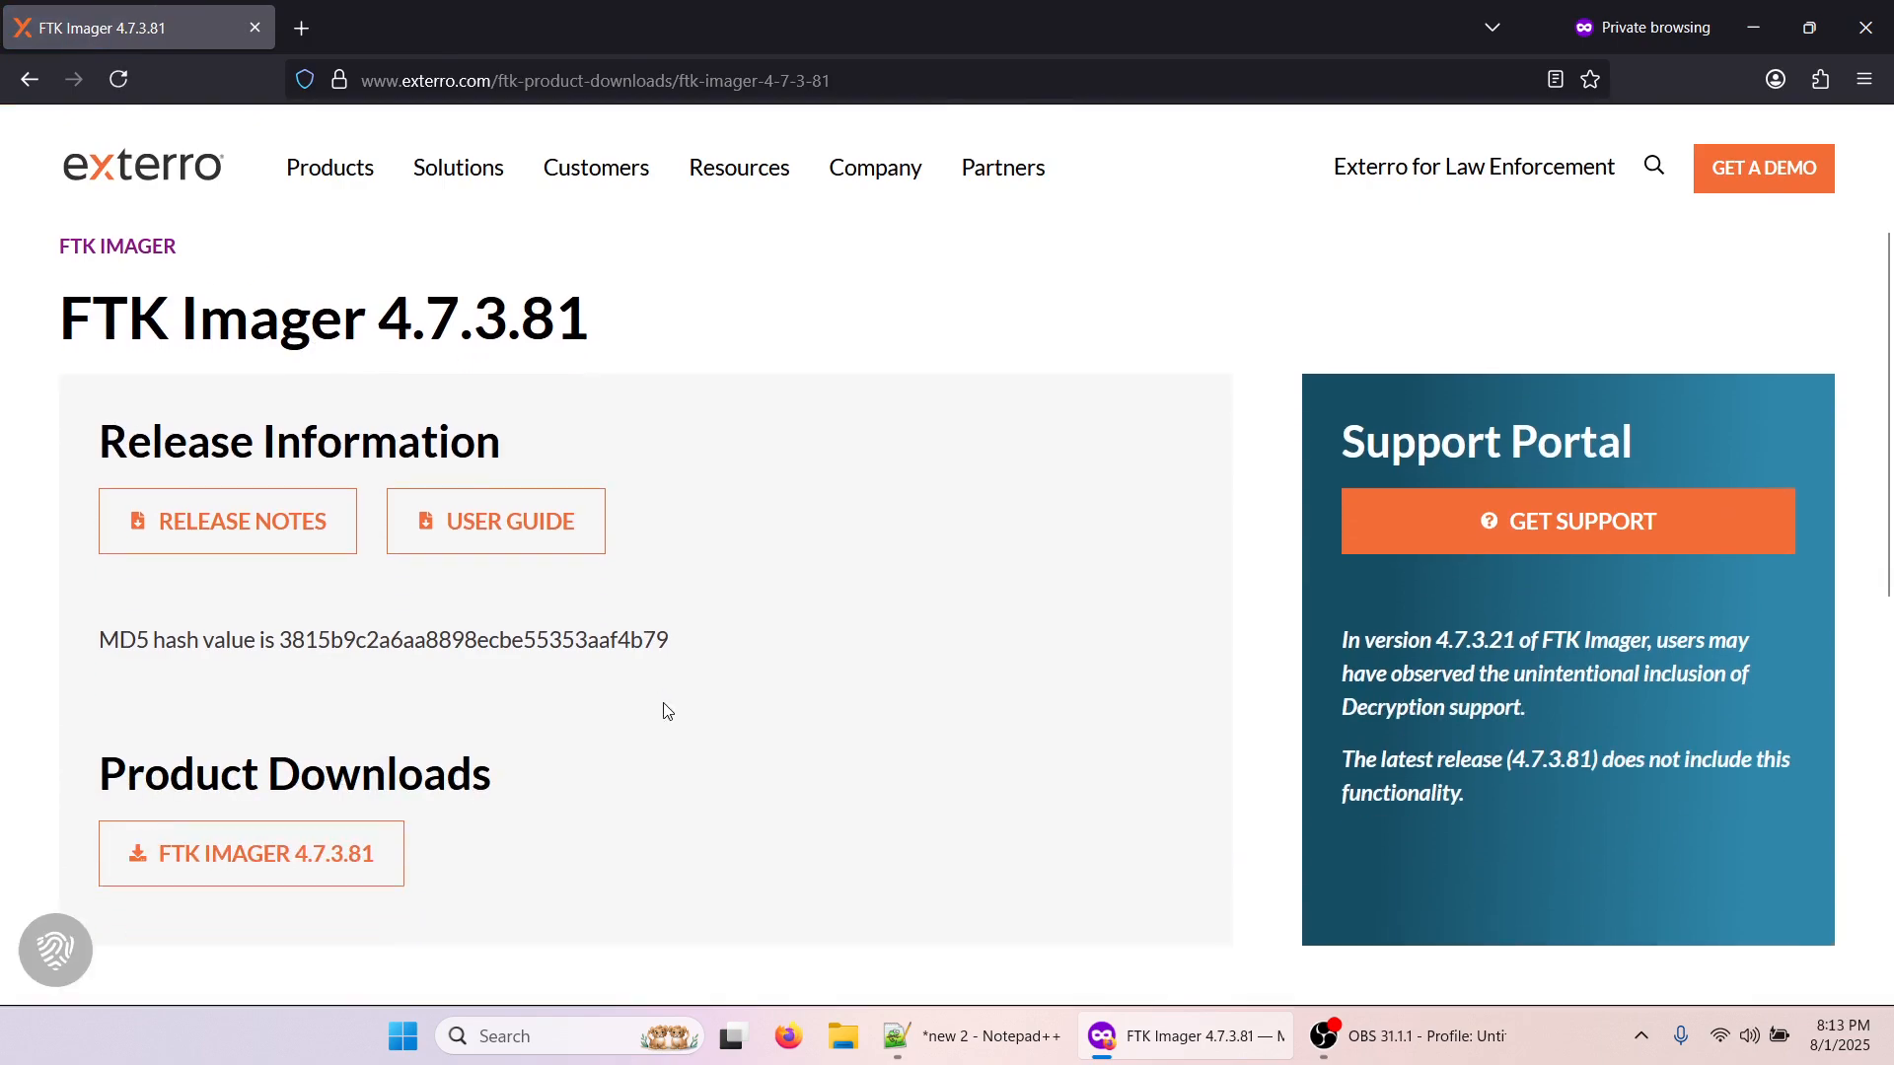
pyautogui.click(337, 730)
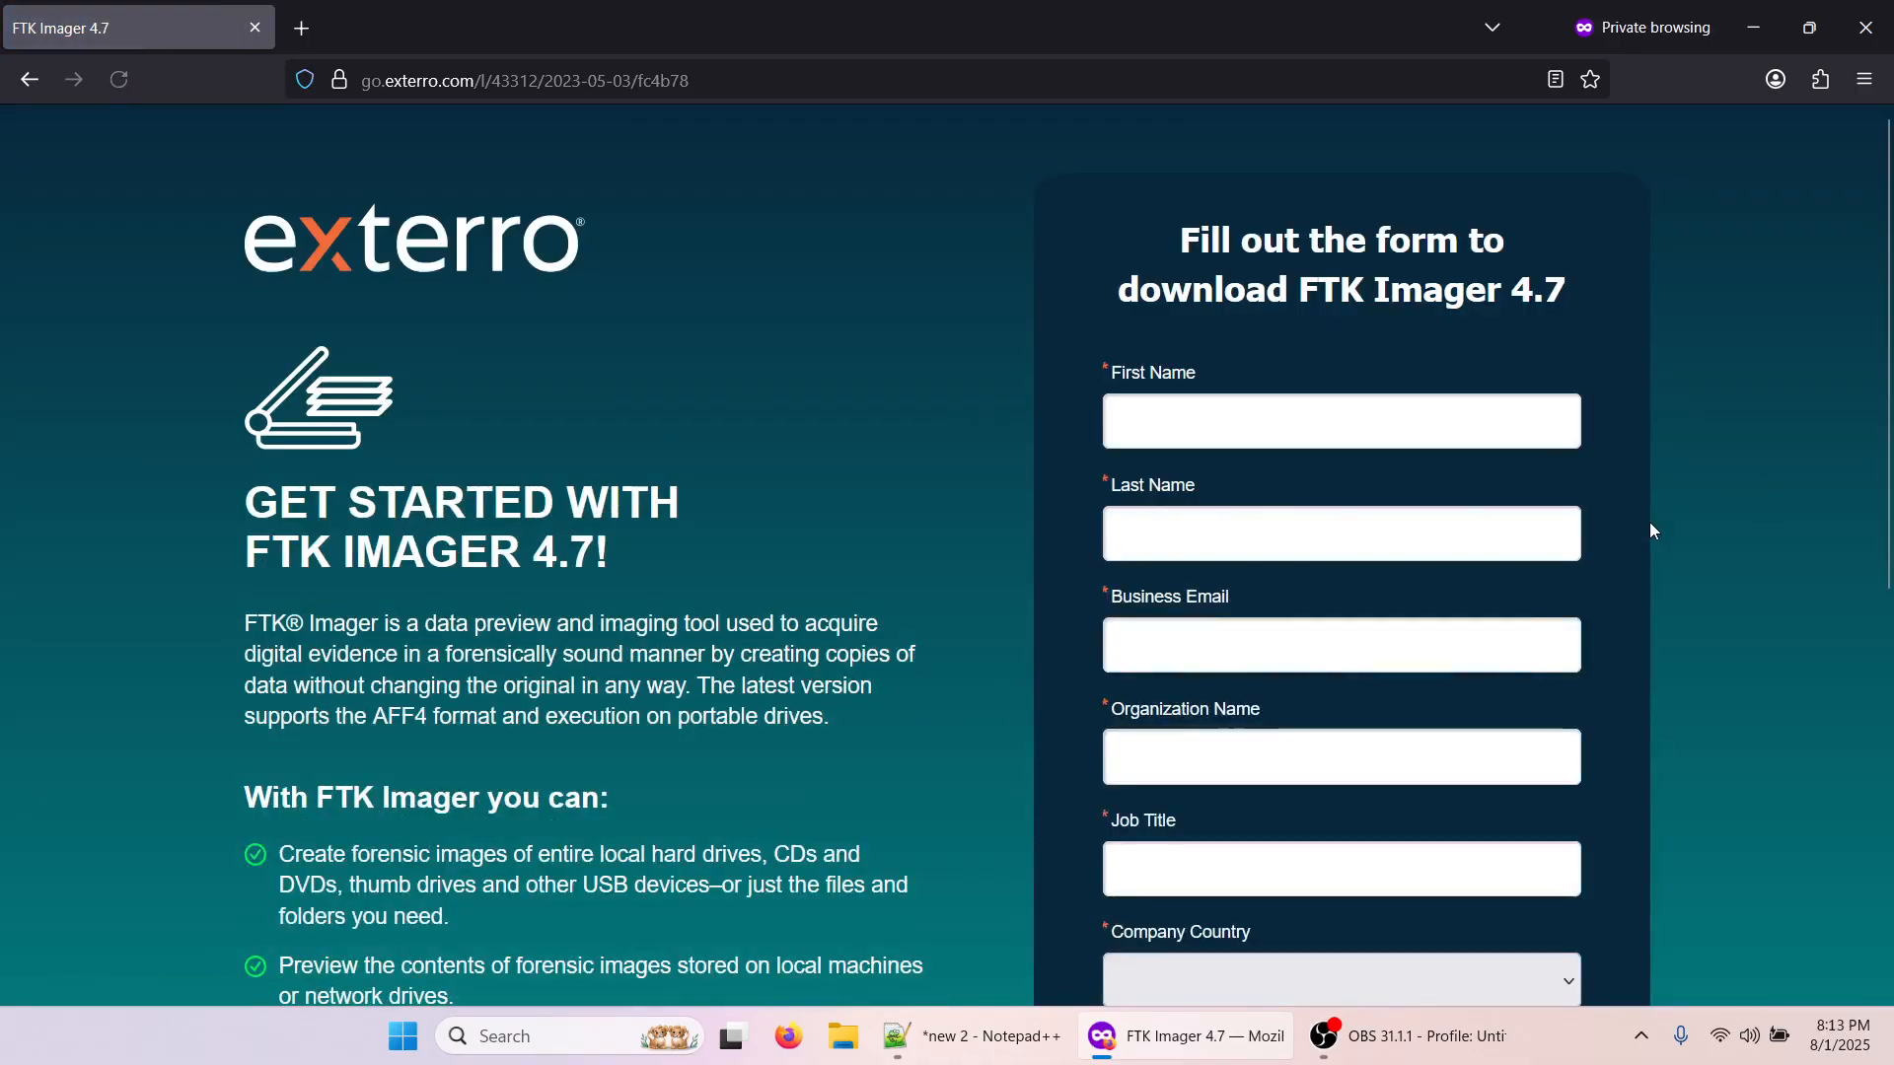
pyautogui.scroll(-1, 1629, 537)
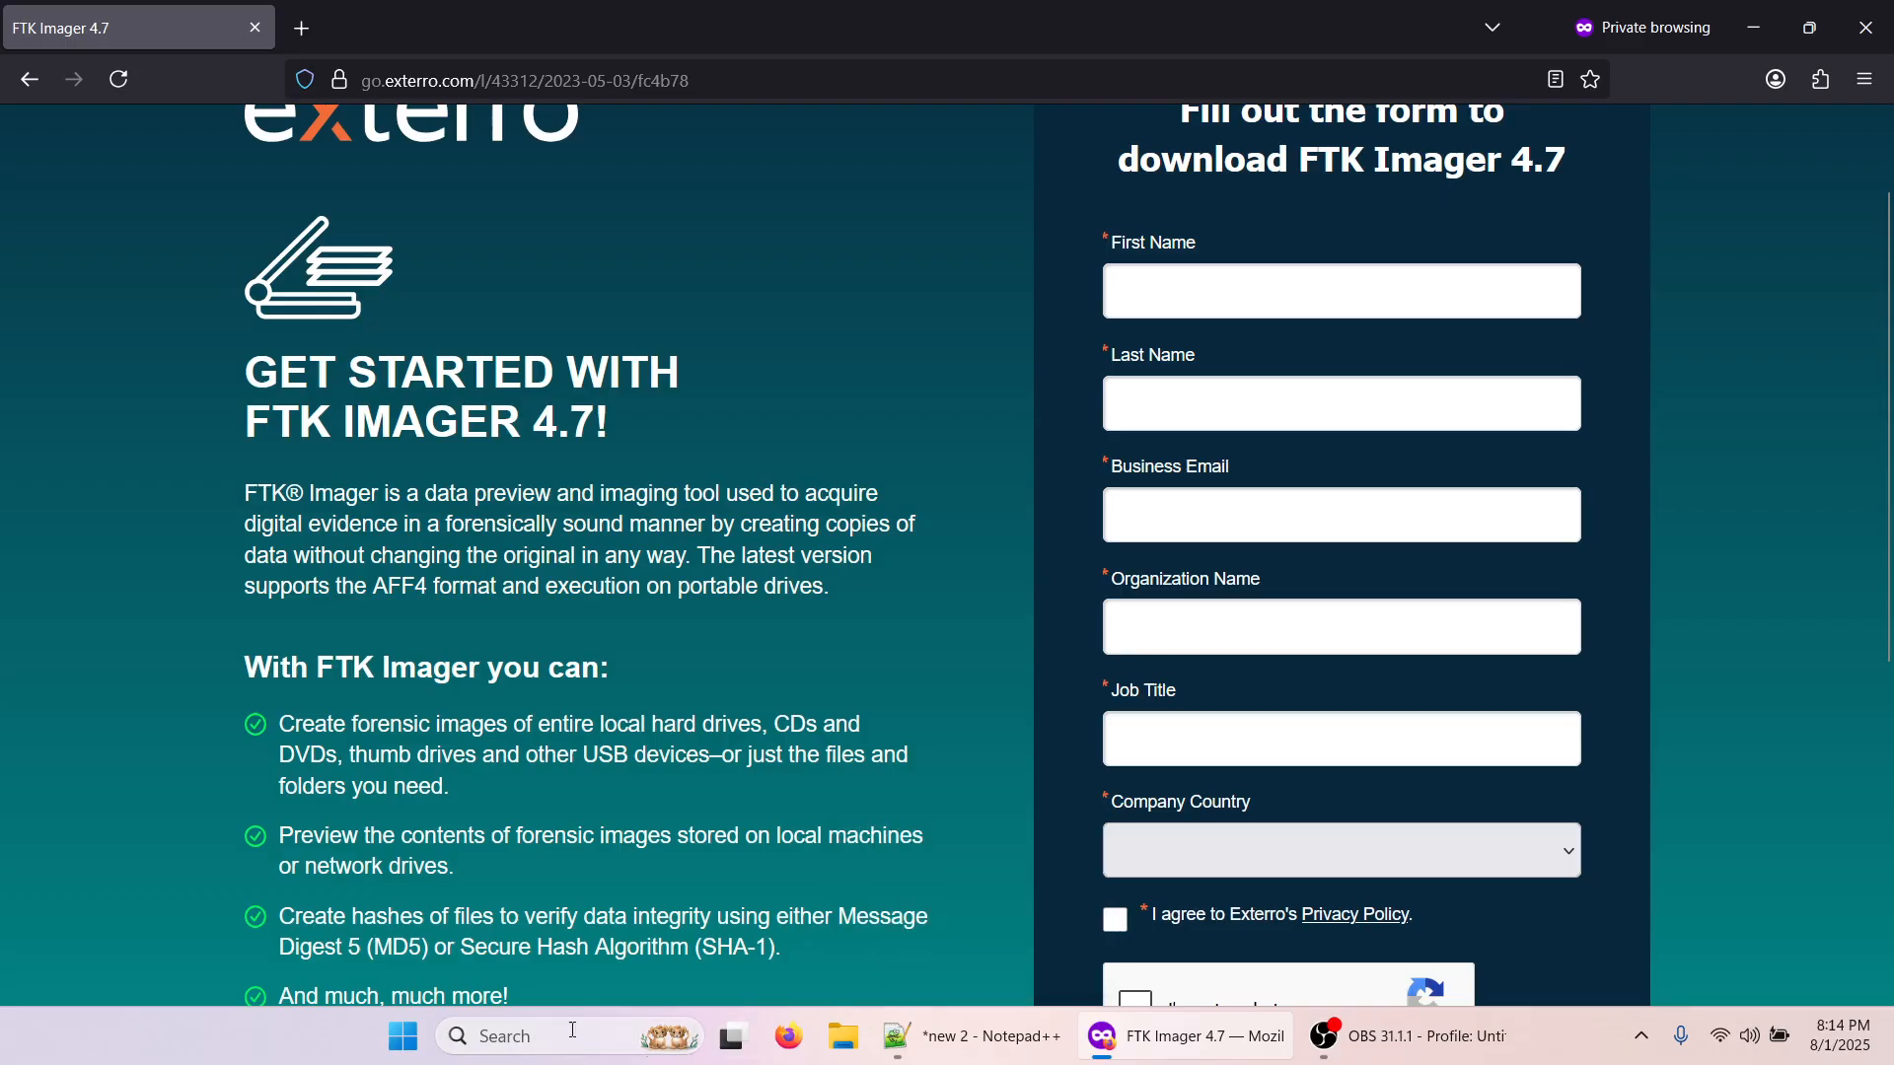
# - Find the installed FTK Imager by searching for "ftk" and launch it as administrator
pyautogui.click(405, 1036)
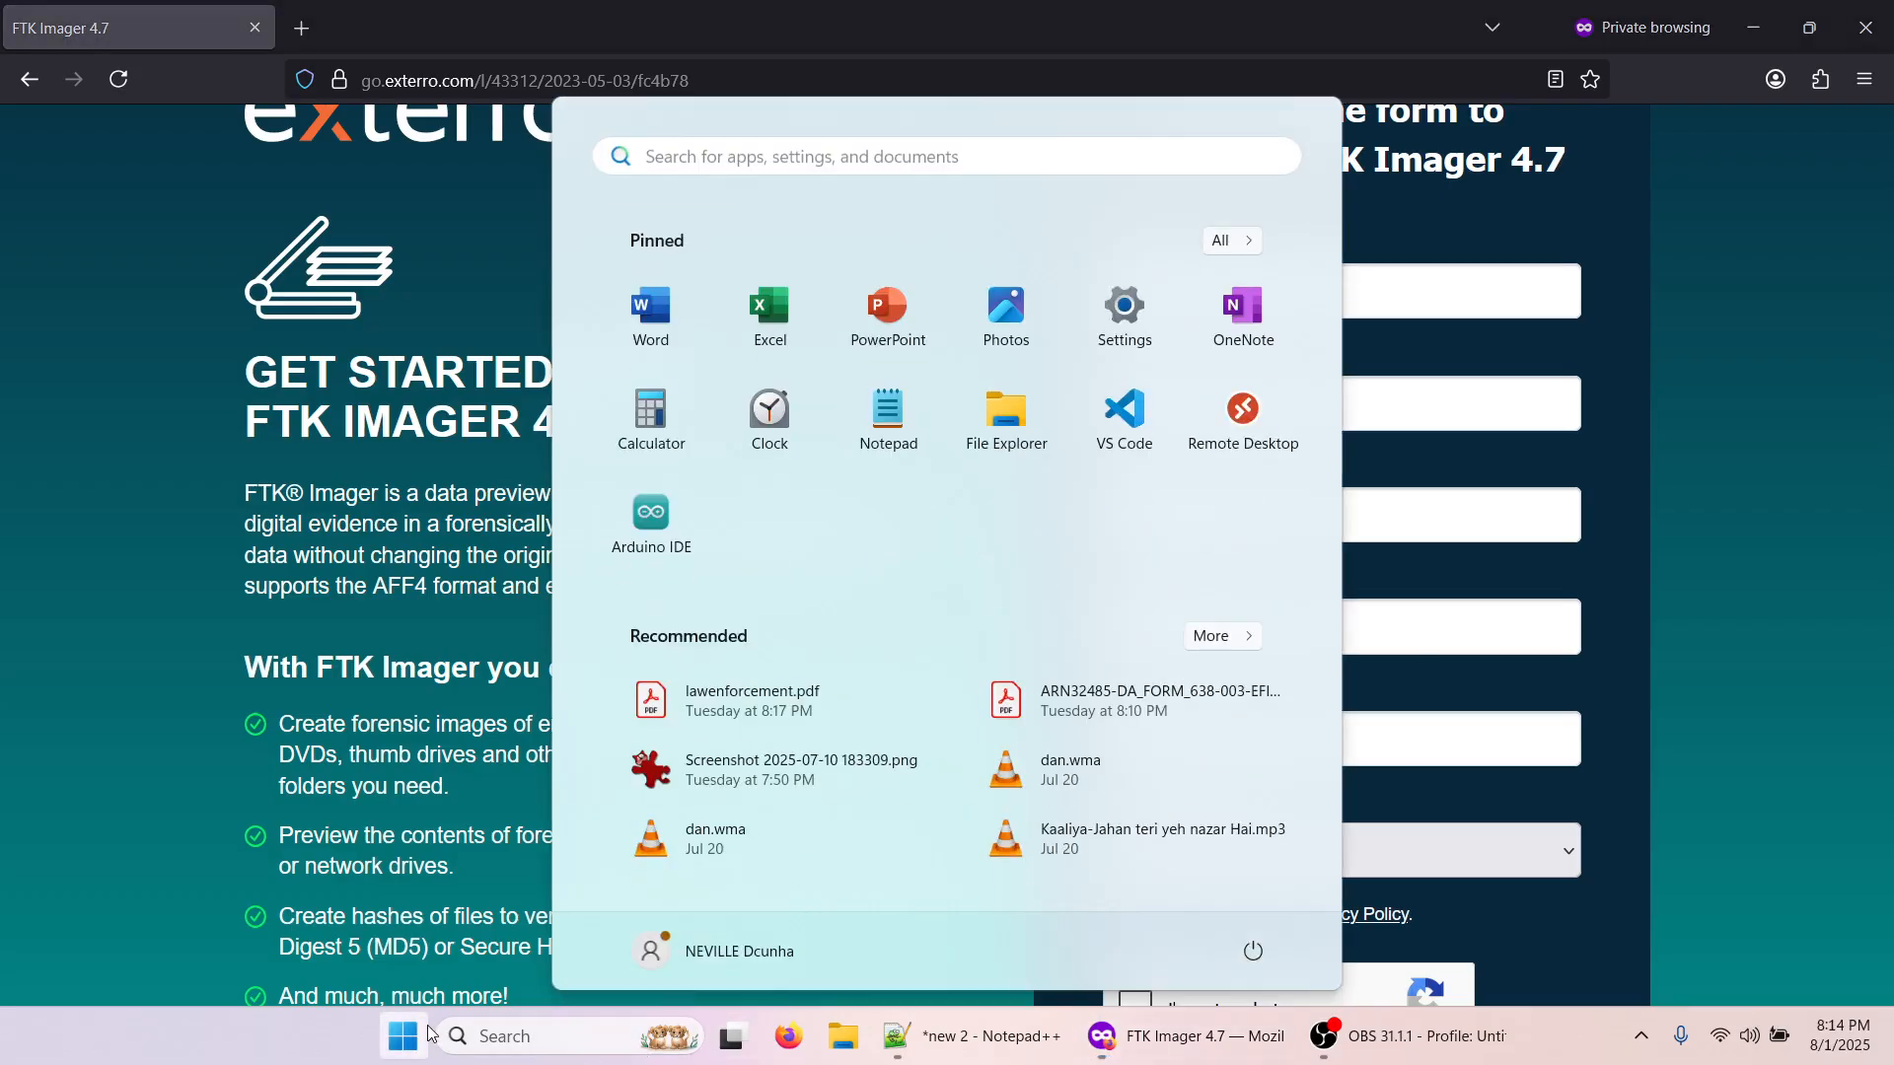
pyautogui.write('ftk')
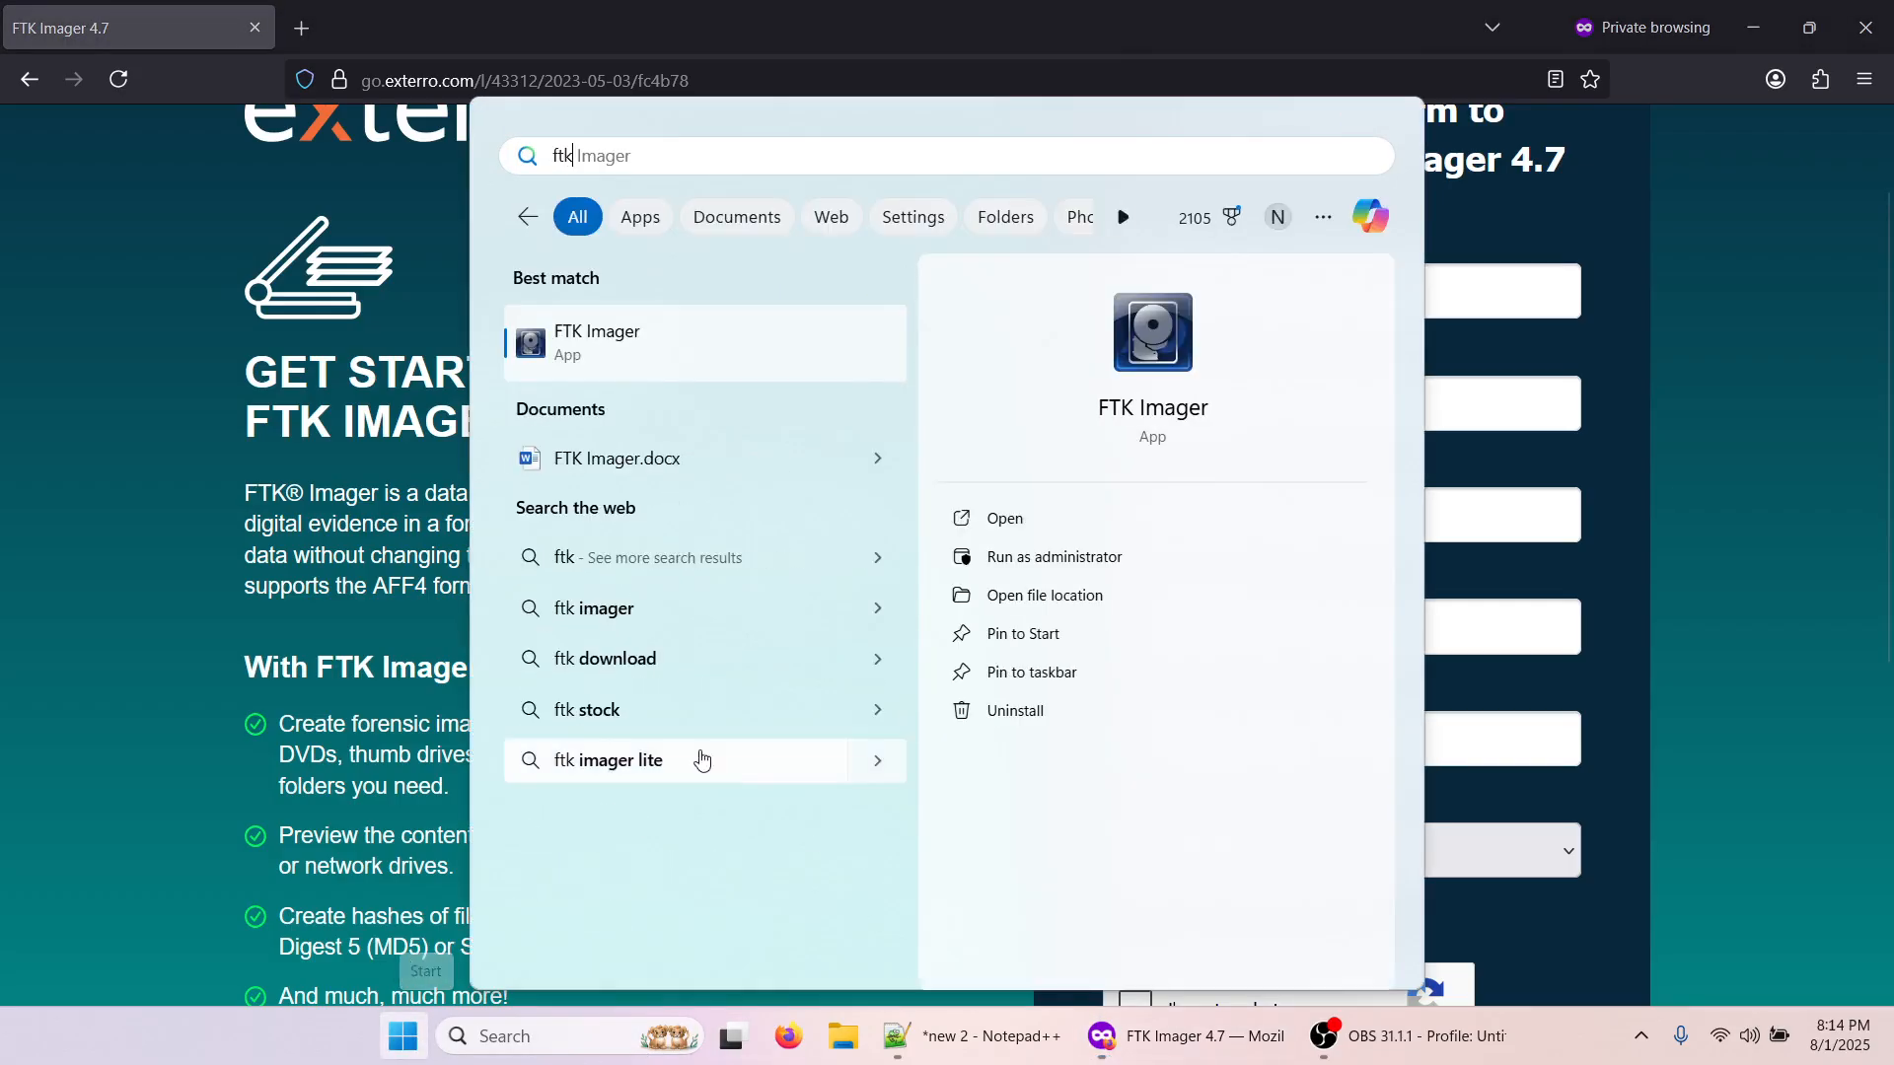
pyautogui.click(1048, 562)
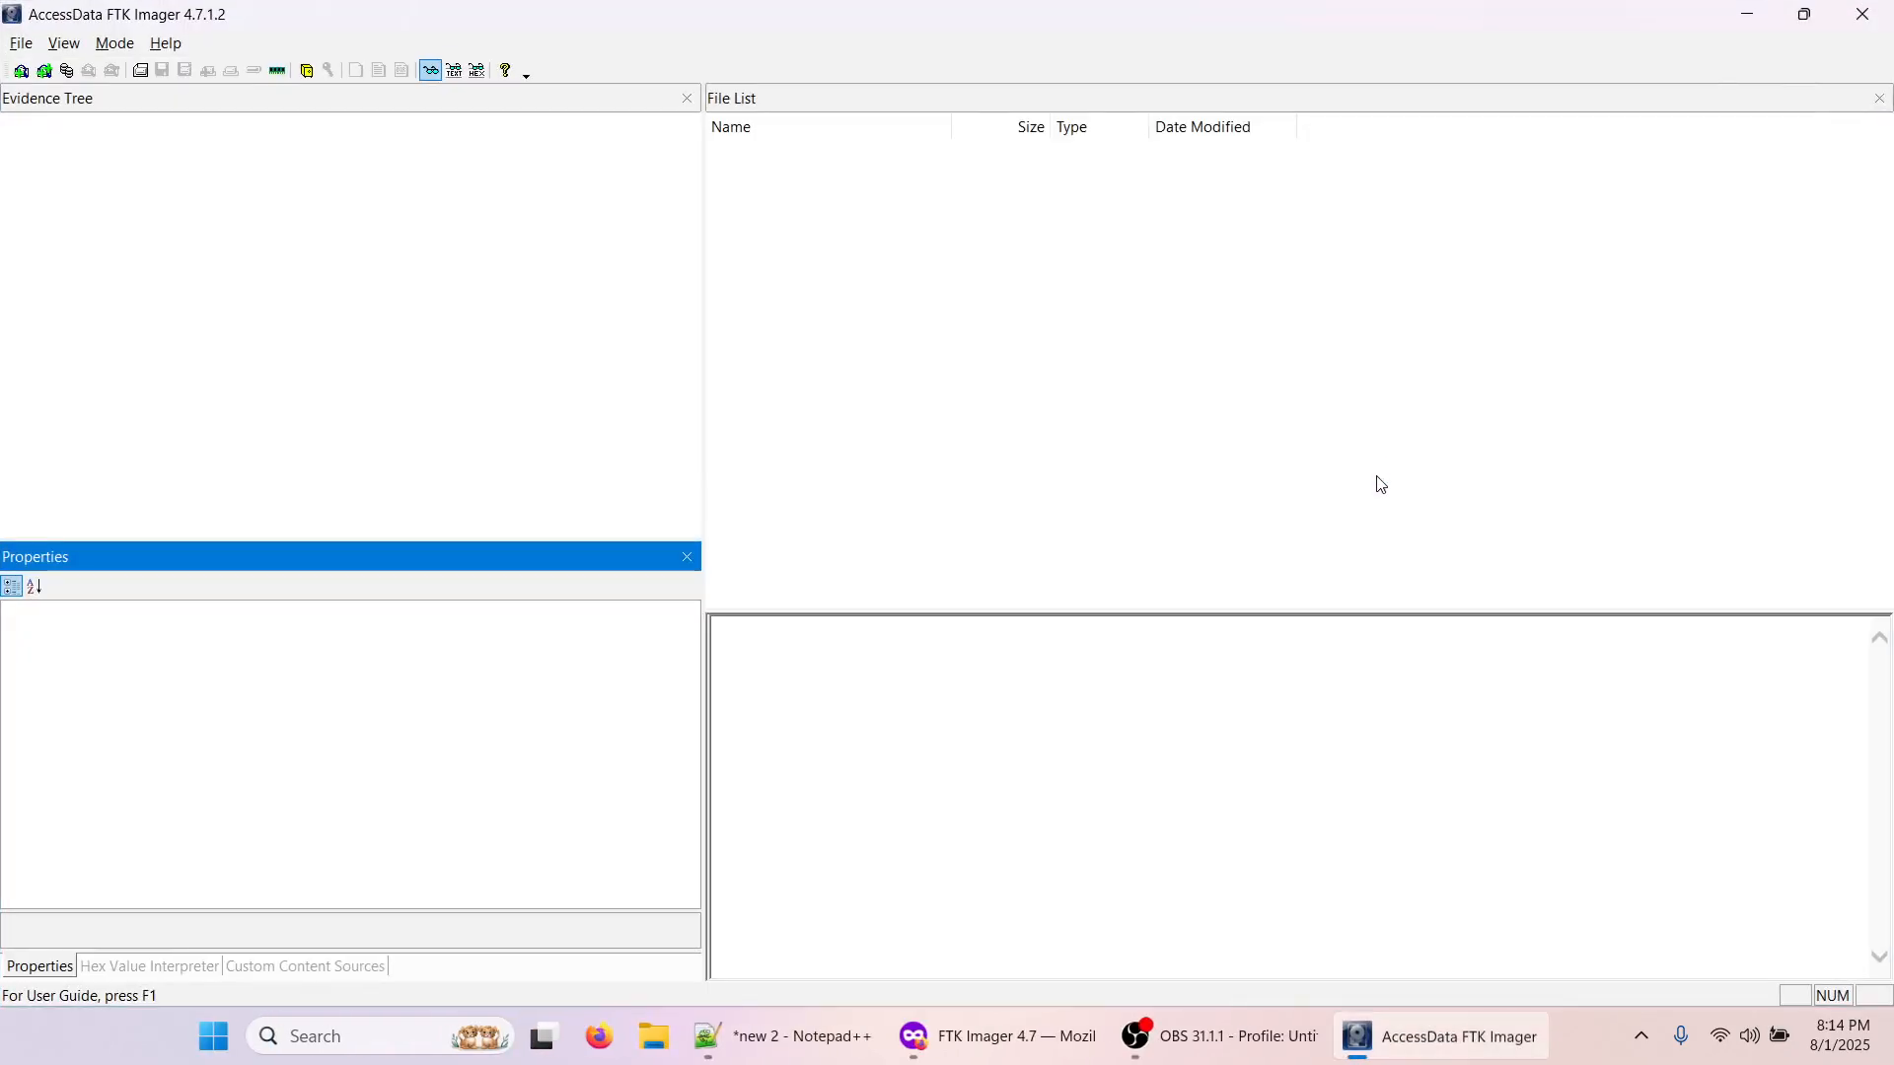
# - Close the browser showing the download form and return to the FTK Imager window
pyautogui.click(1040, 1055)
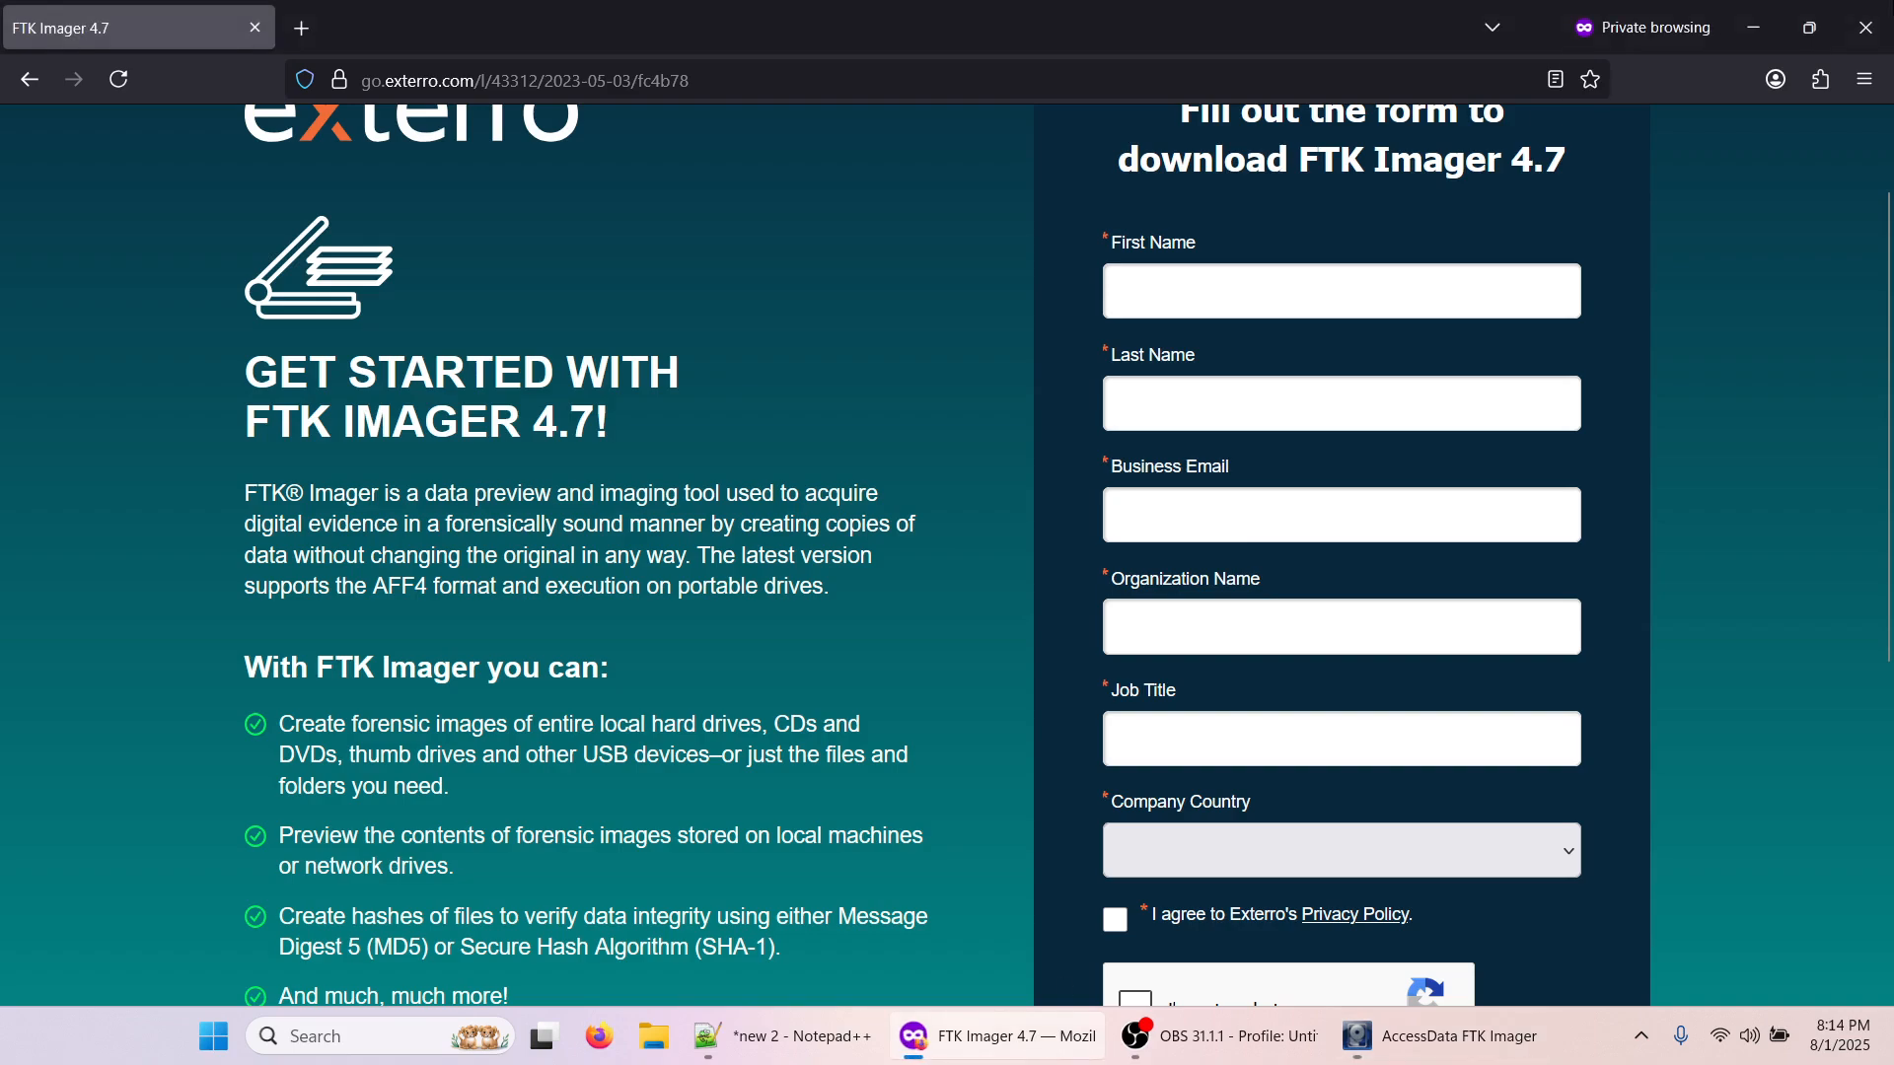
pyautogui.click(1869, 14)
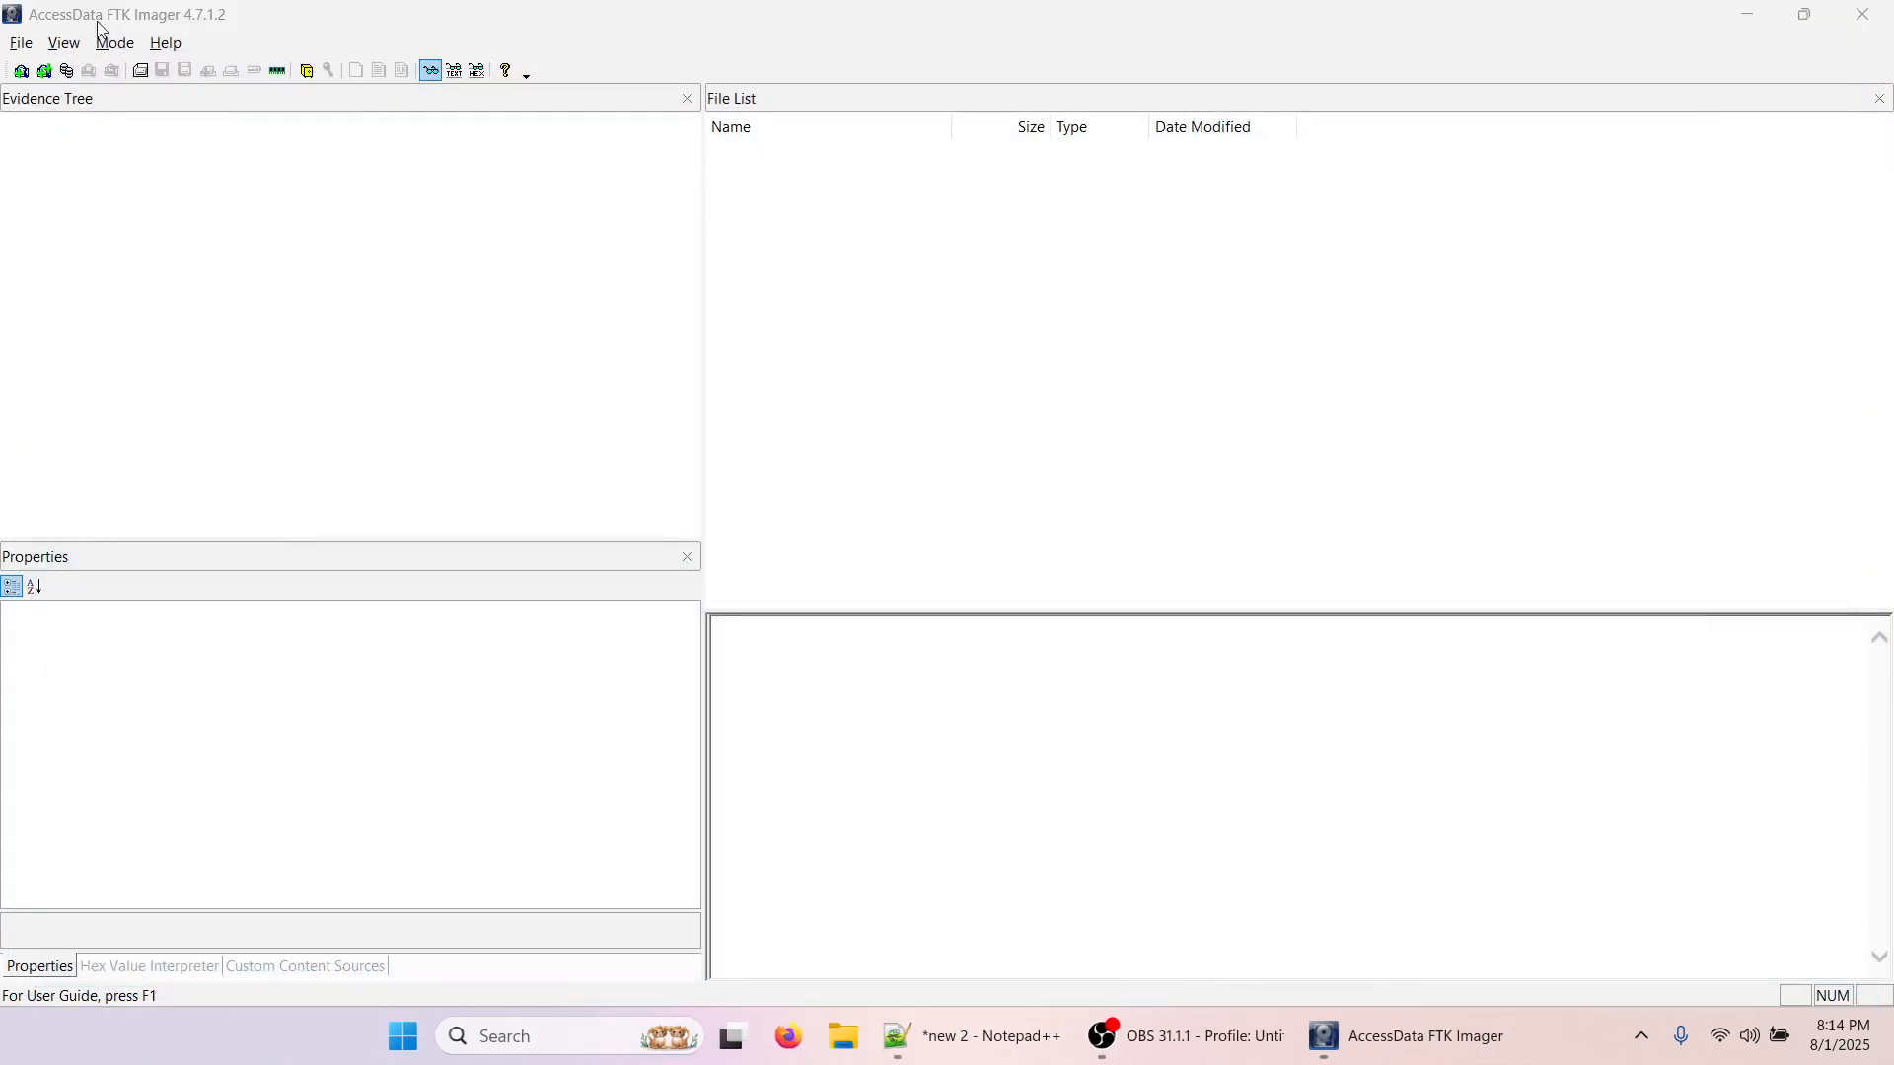
pyautogui.click(159, 17)
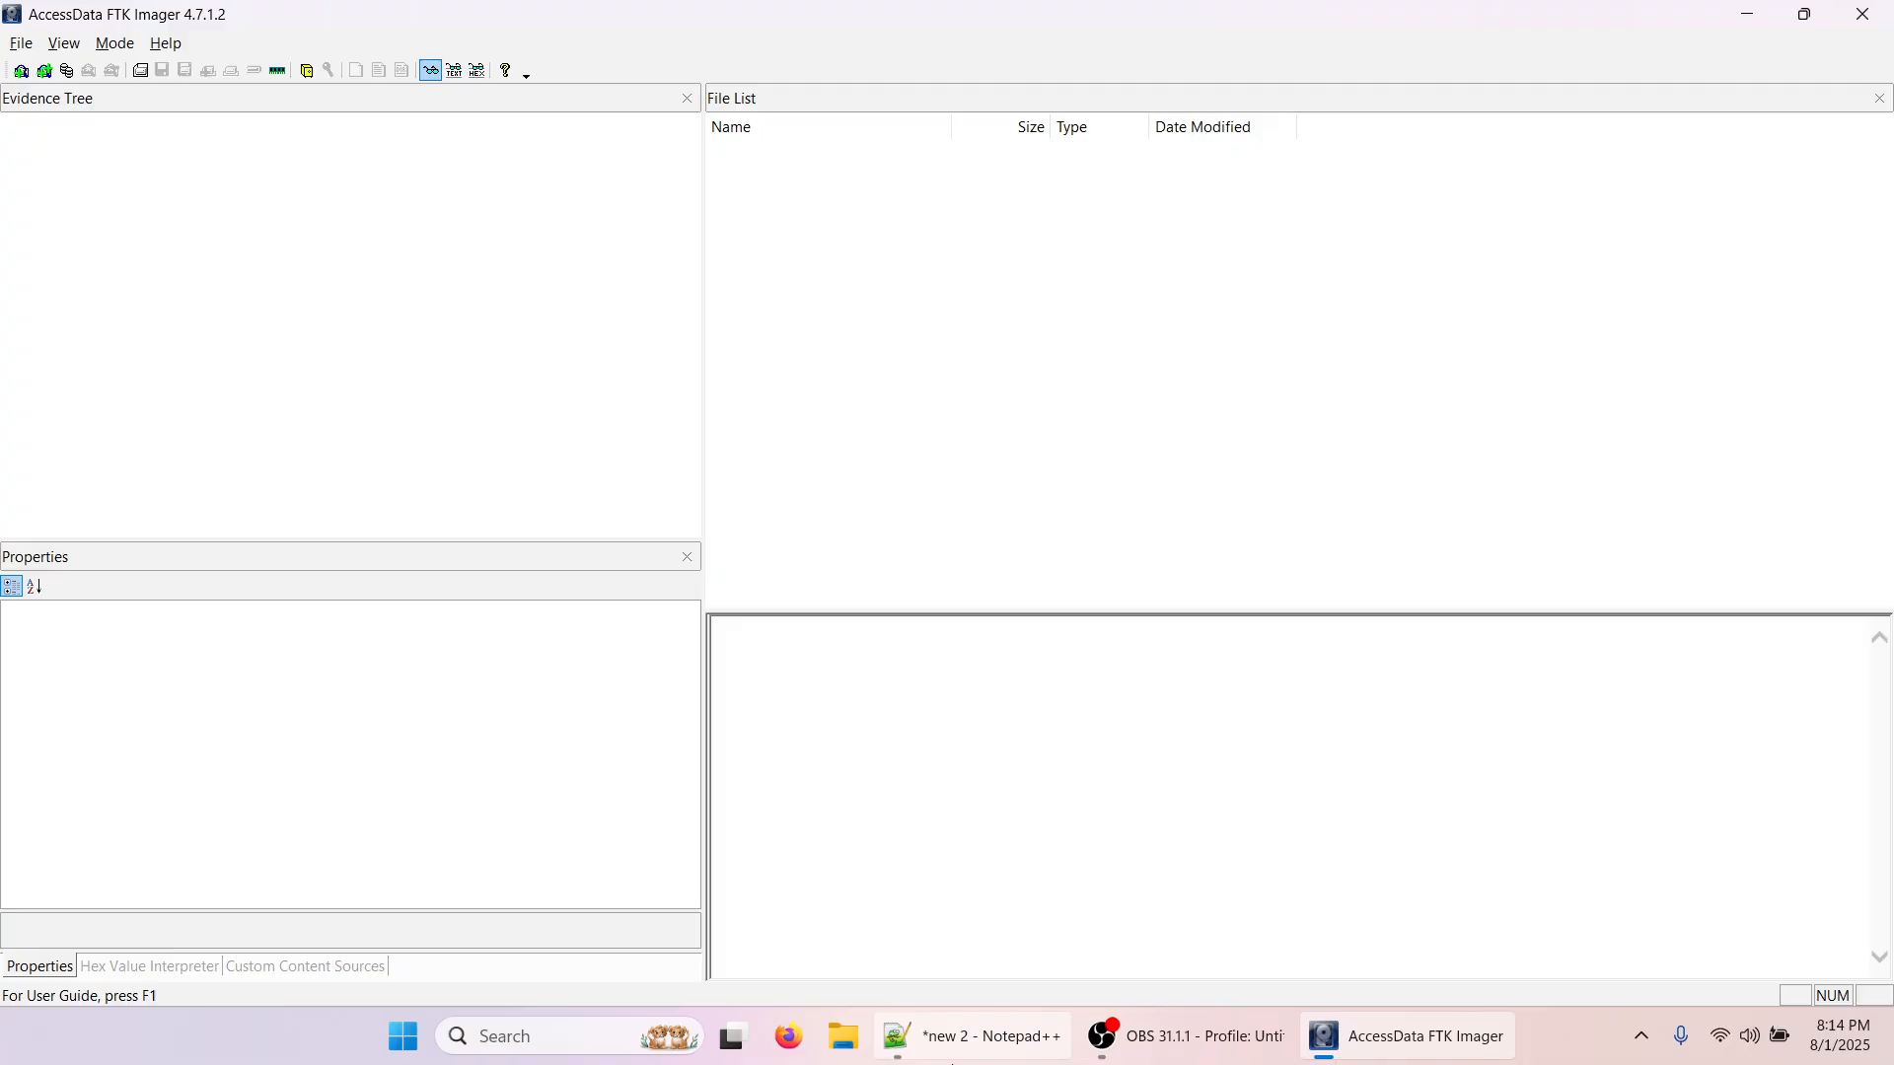
pyautogui.moveTo(1161, 1042)
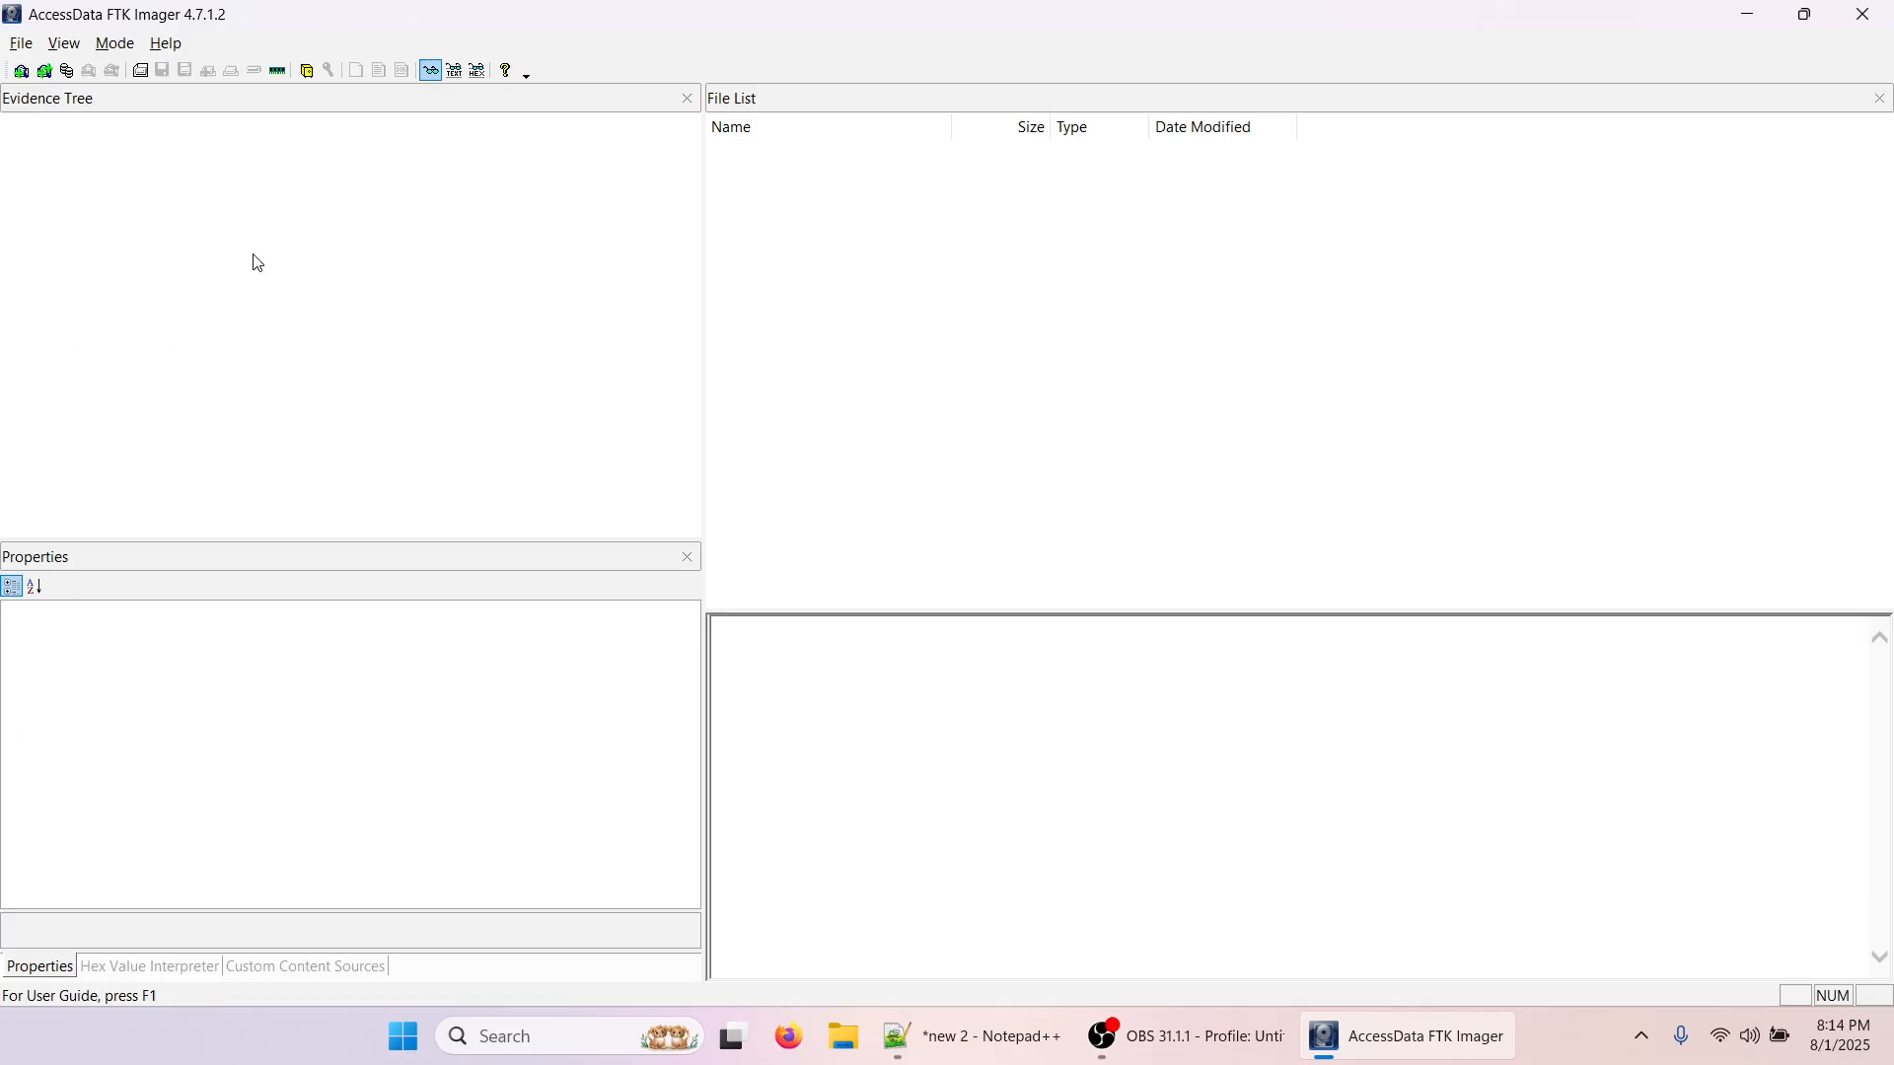
pyautogui.click(18, 45)
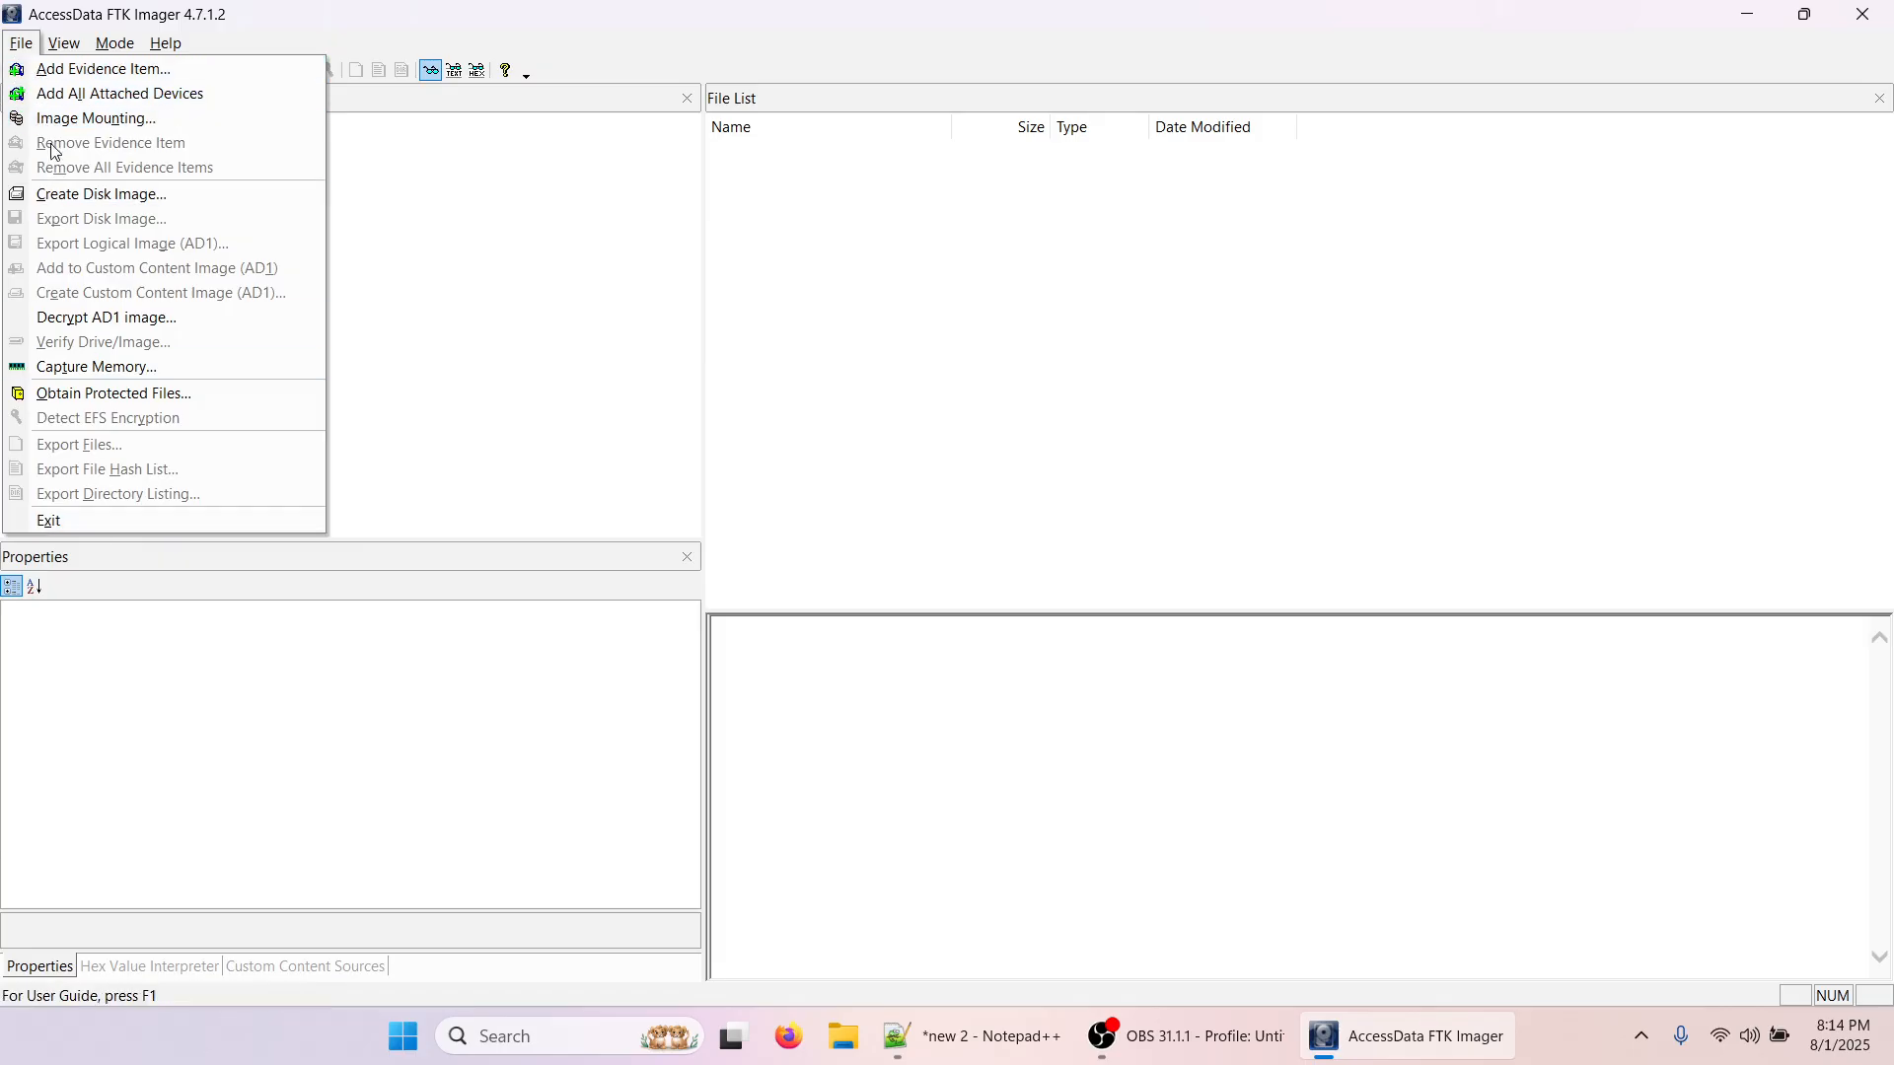
pyautogui.click(67, 48)
pyautogui.click(69, 54)
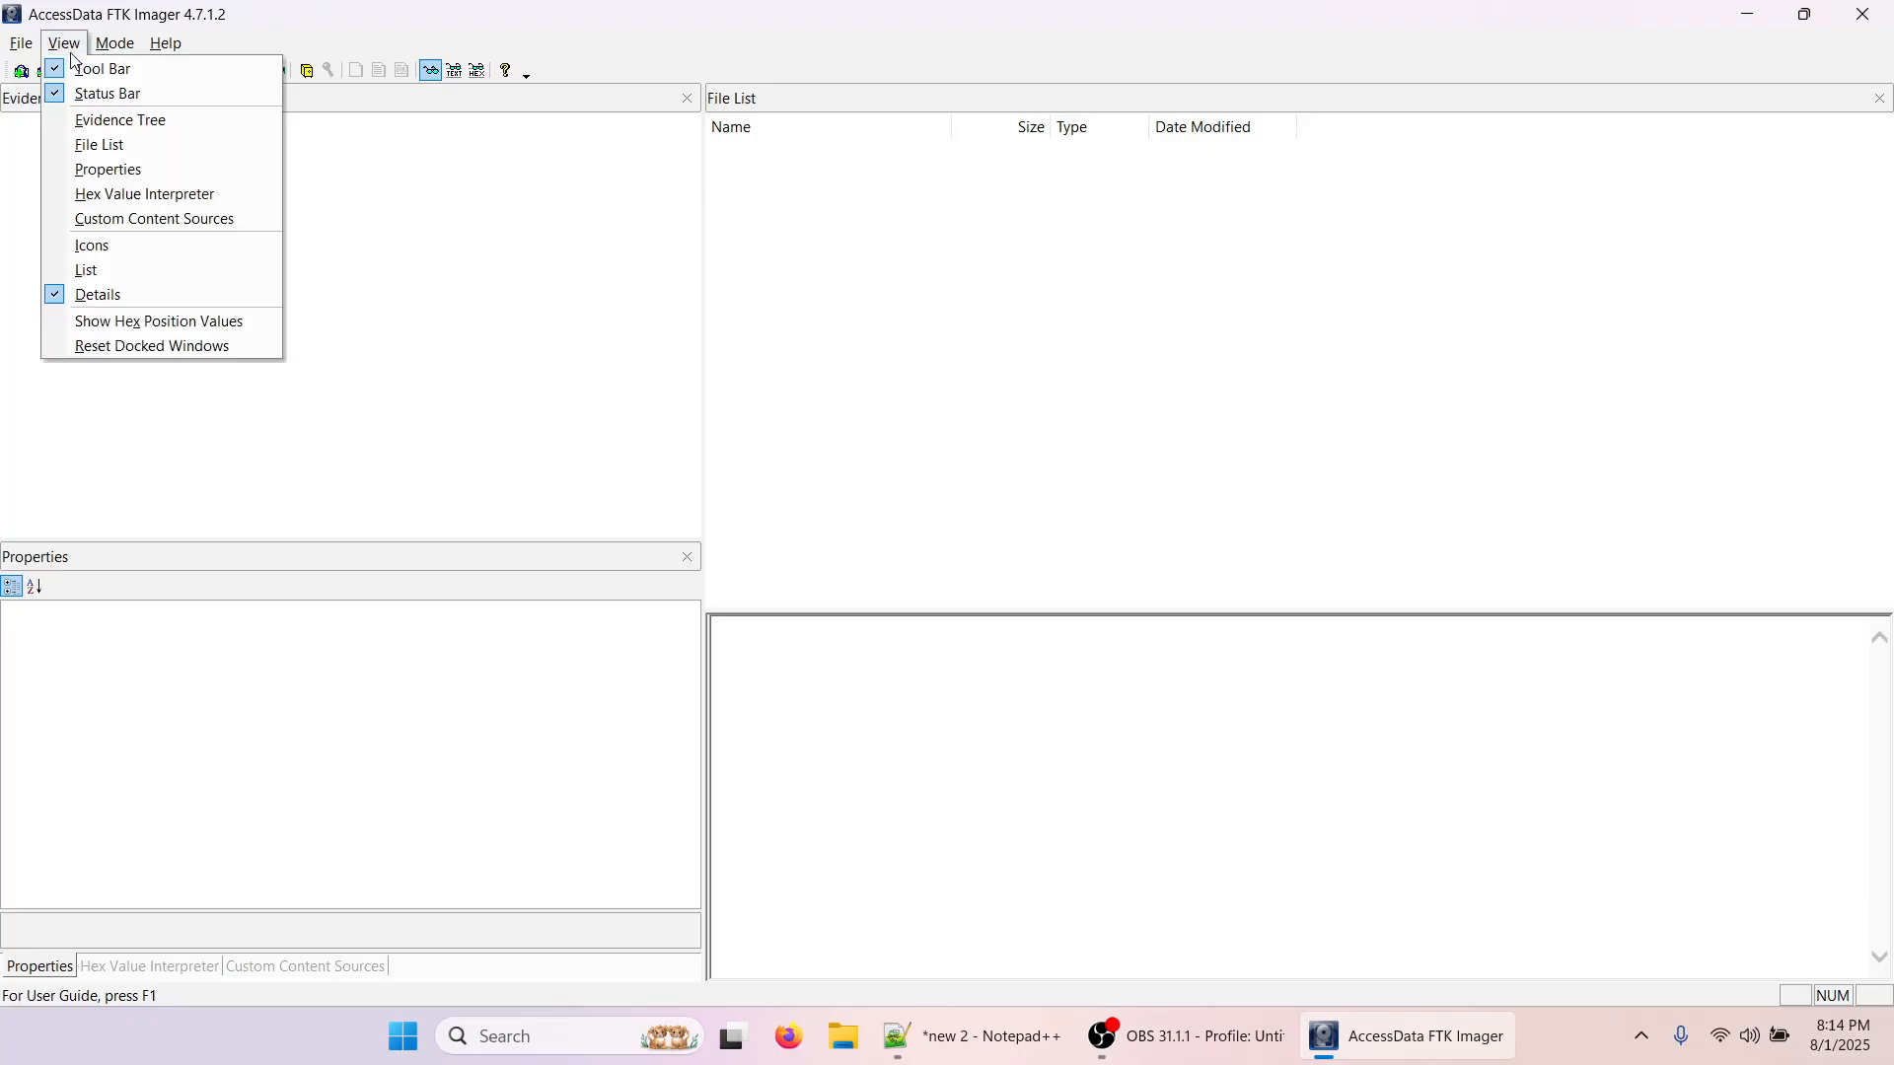
pyautogui.click(108, 47)
pyautogui.click(166, 44)
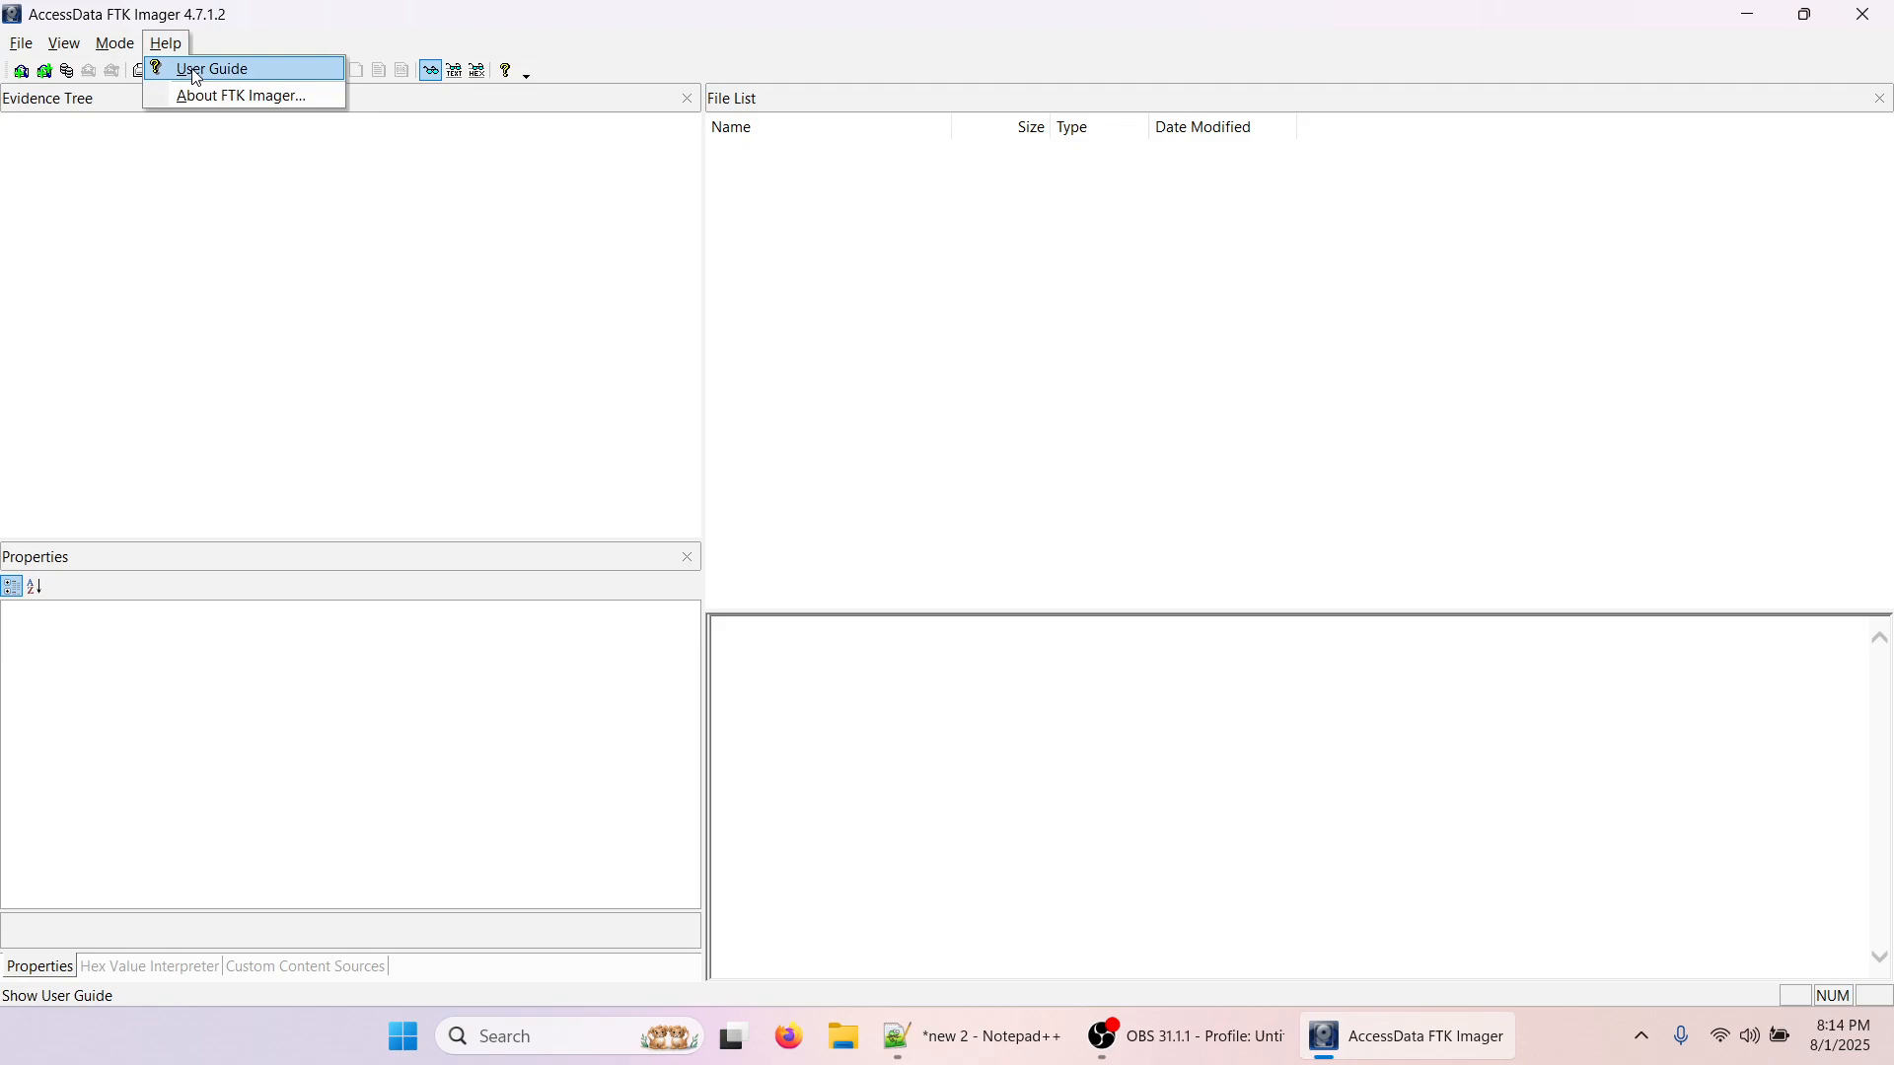
pyautogui.click(280, 49)
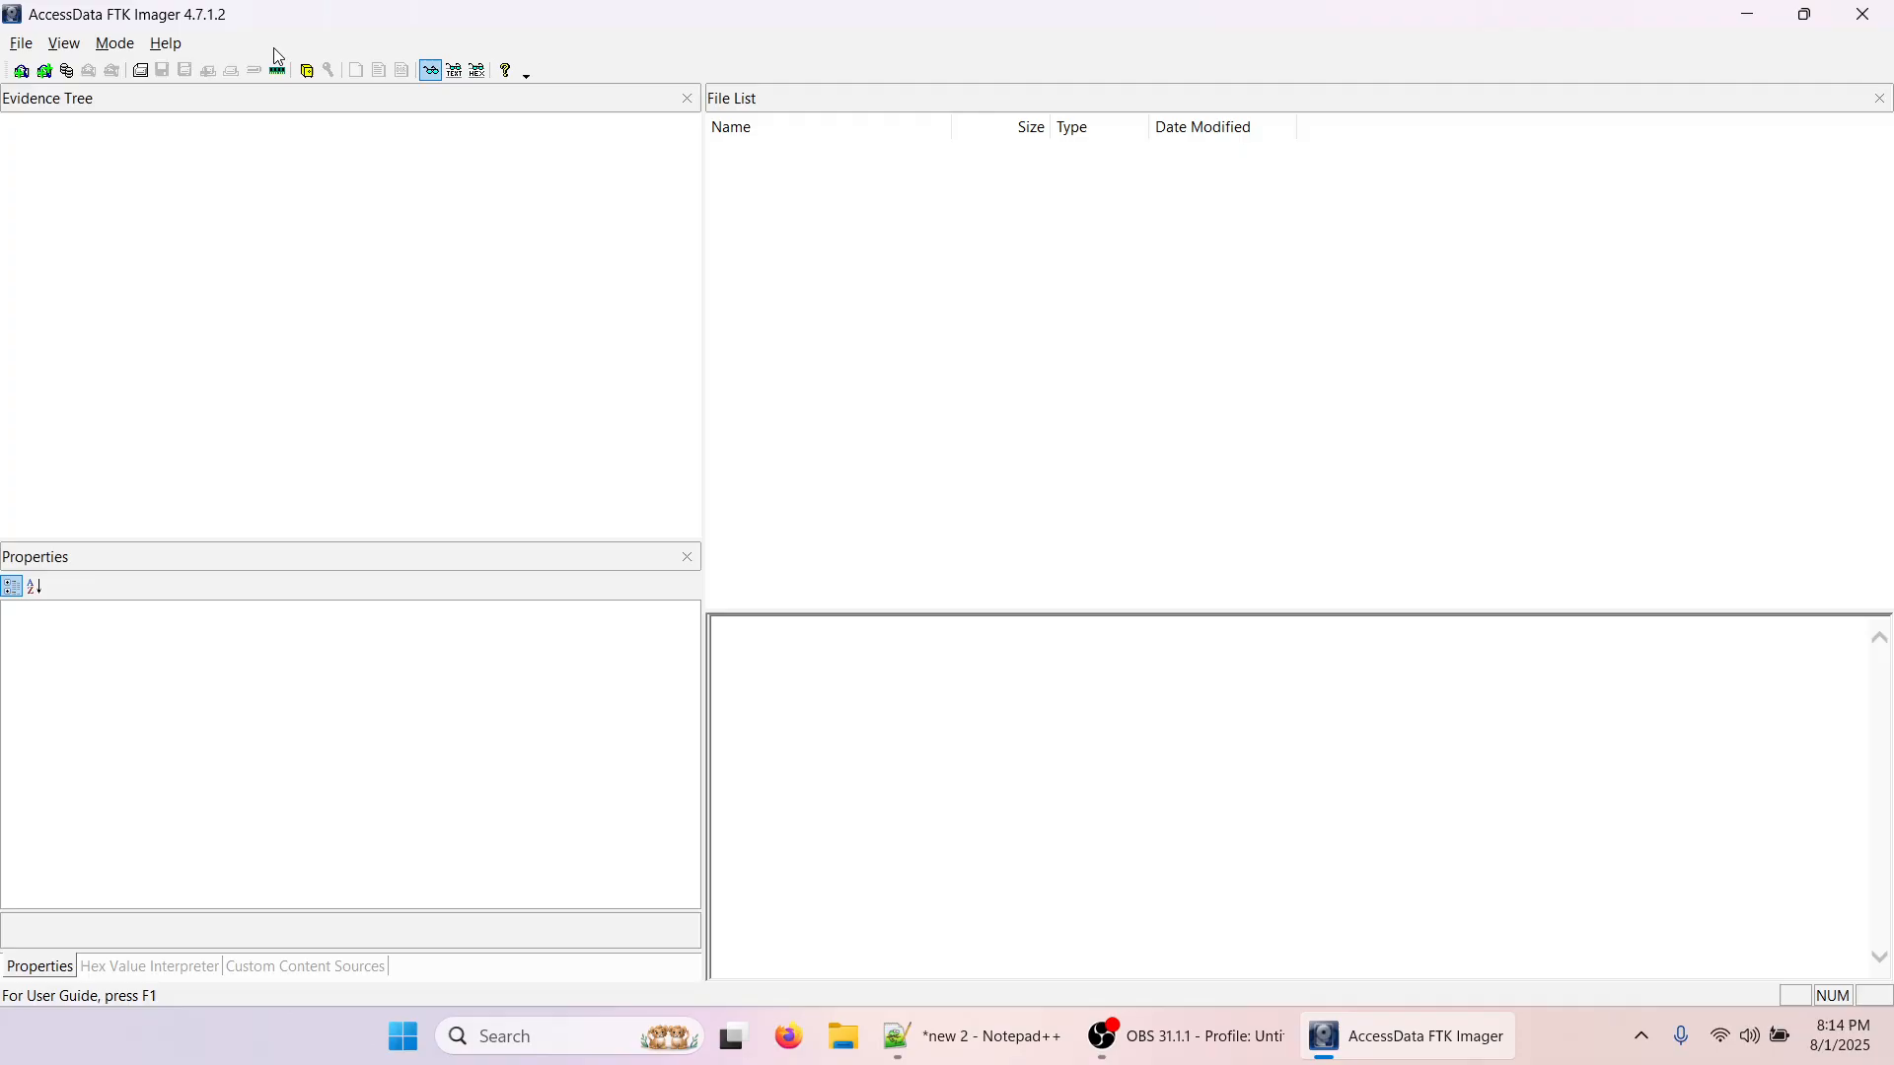
pyautogui.click(47, 73)
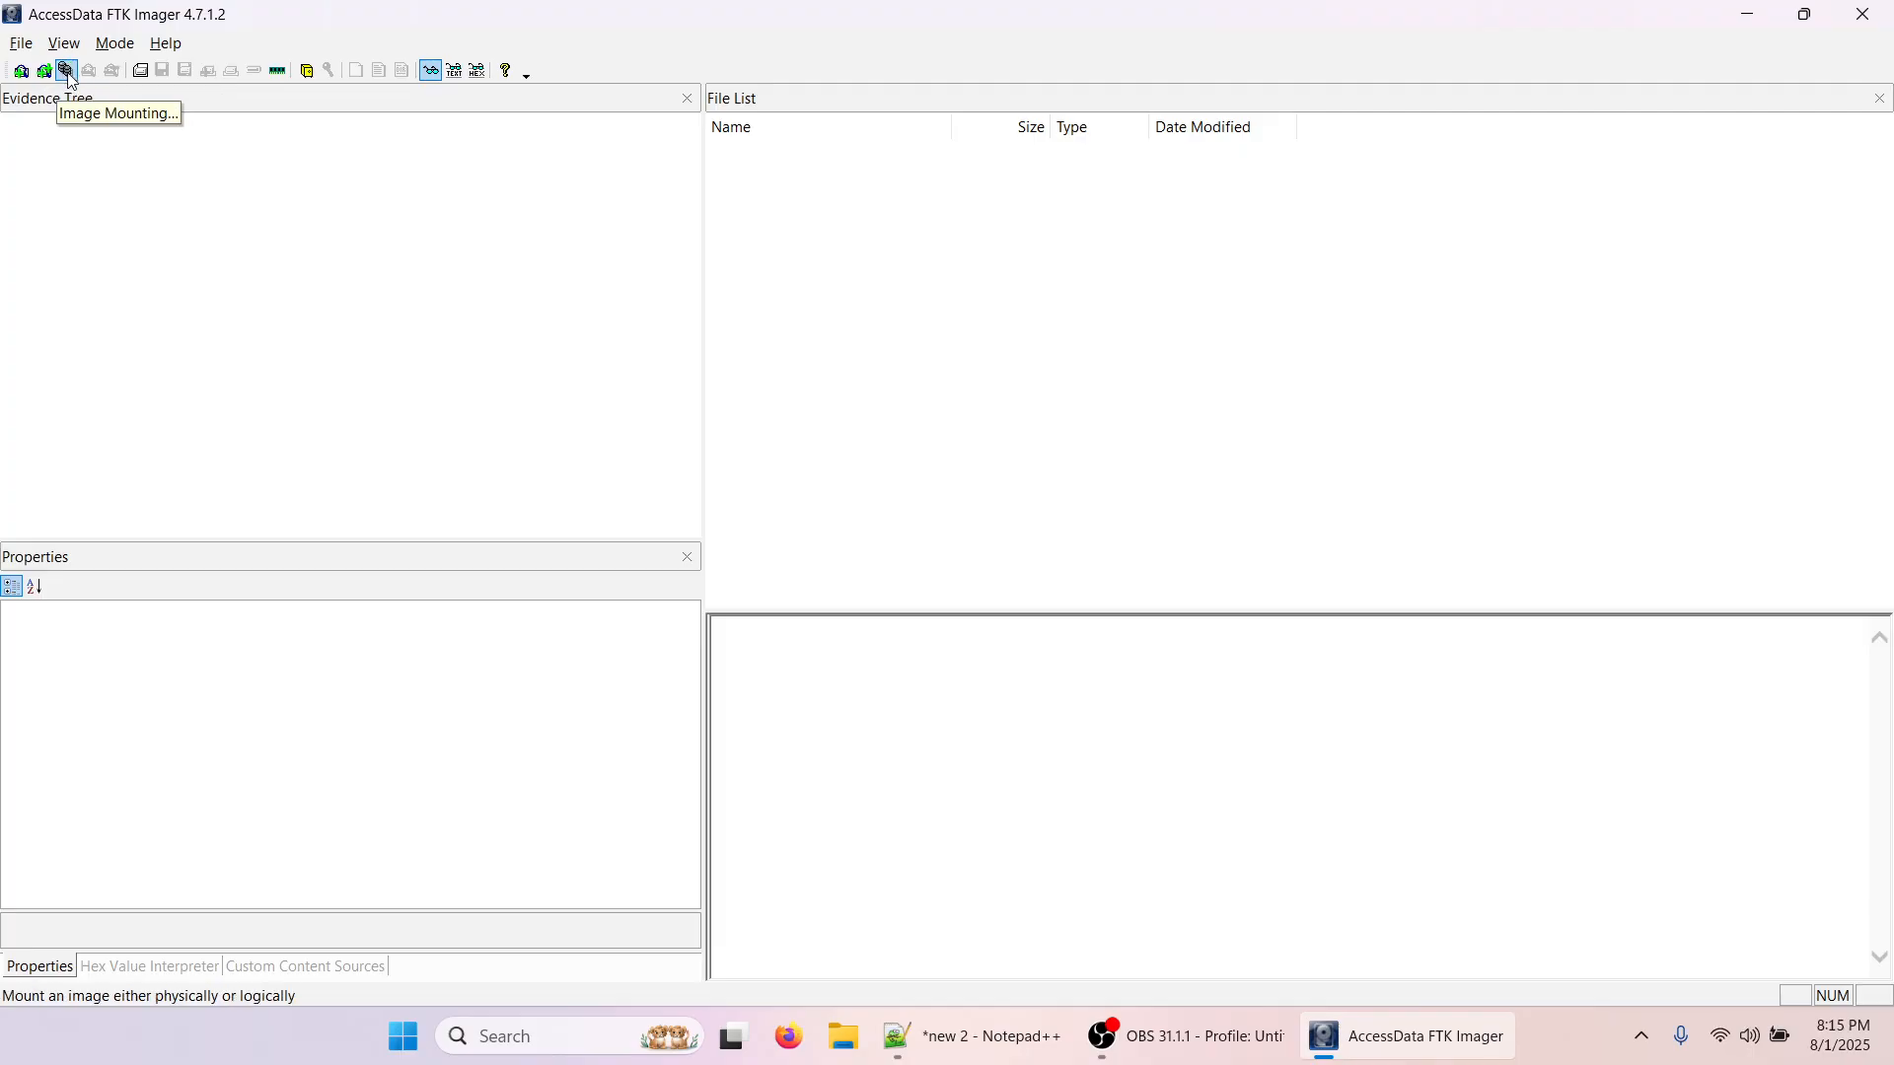
# - Review the Memory Capture options, including the destination filename, and close the dialog without capturing
pyautogui.click(279, 71)
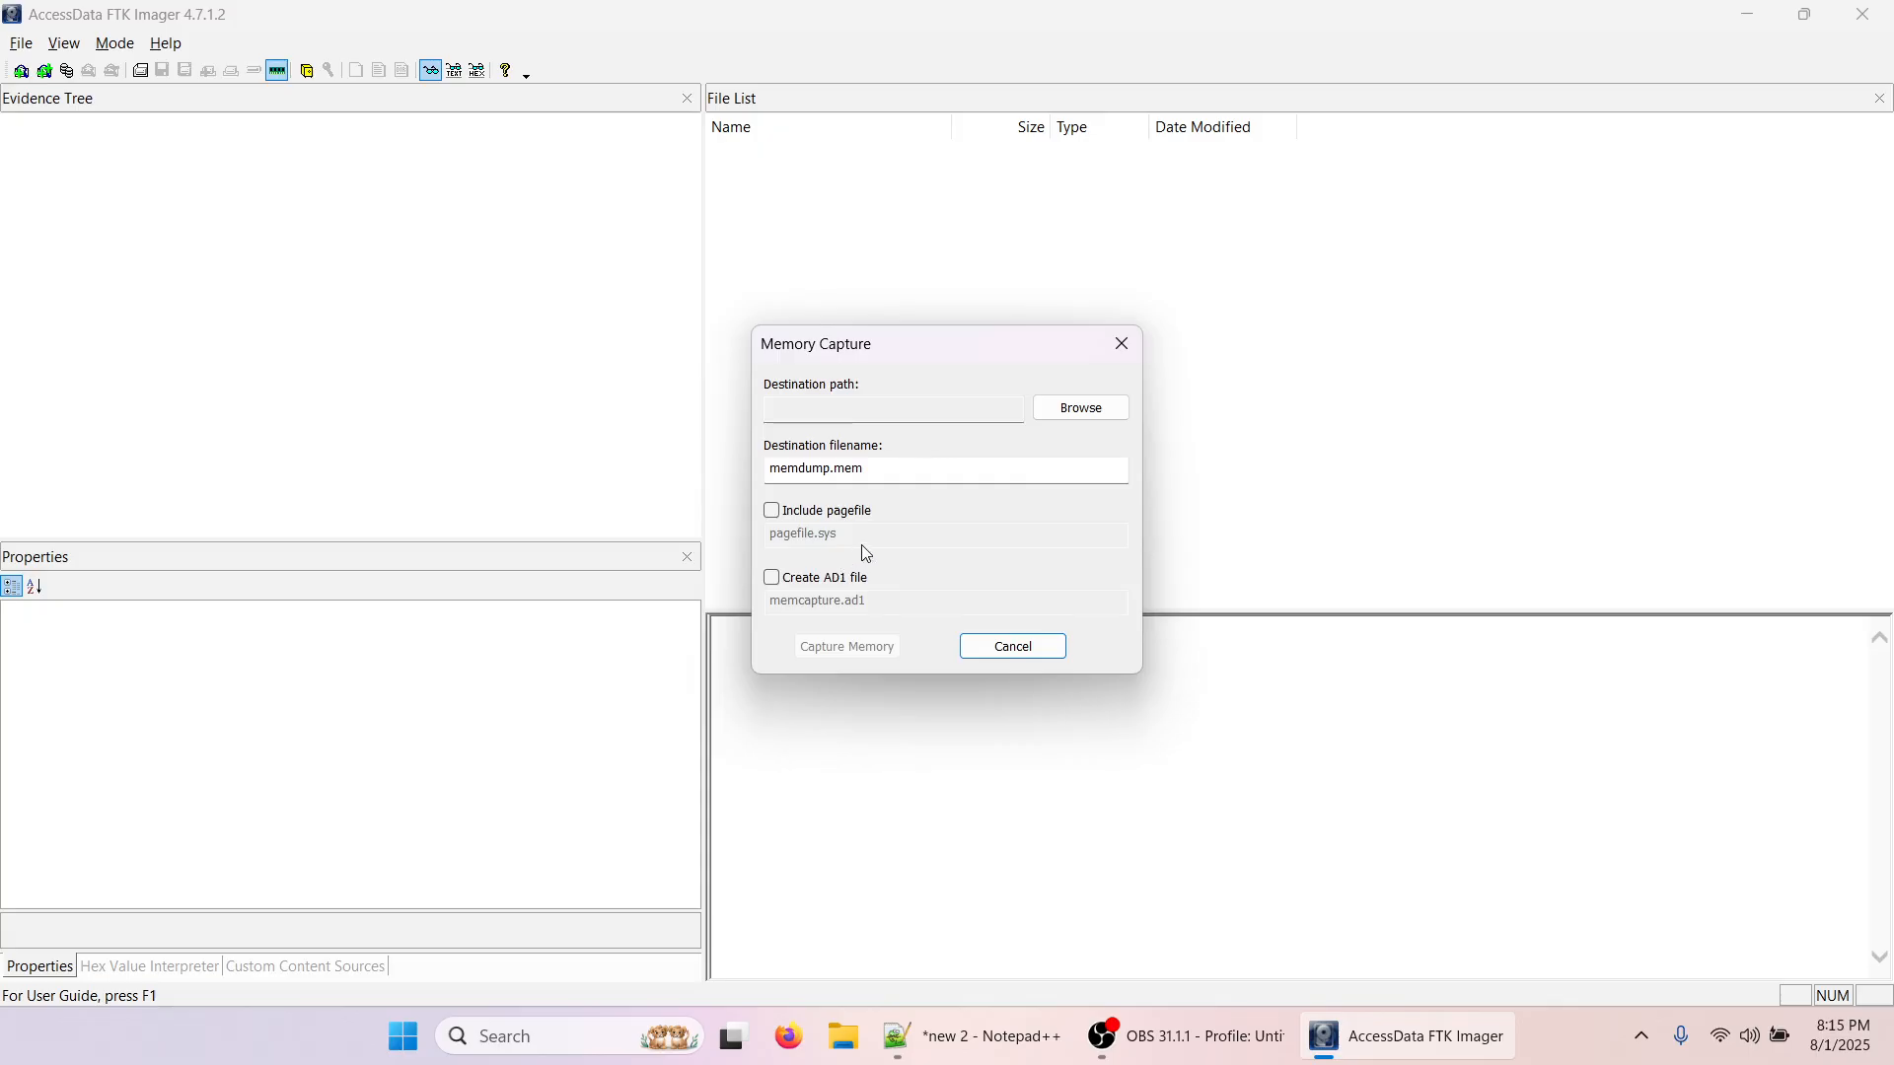
pyautogui.moveTo(890, 467); pyautogui.dragTo(758, 473)
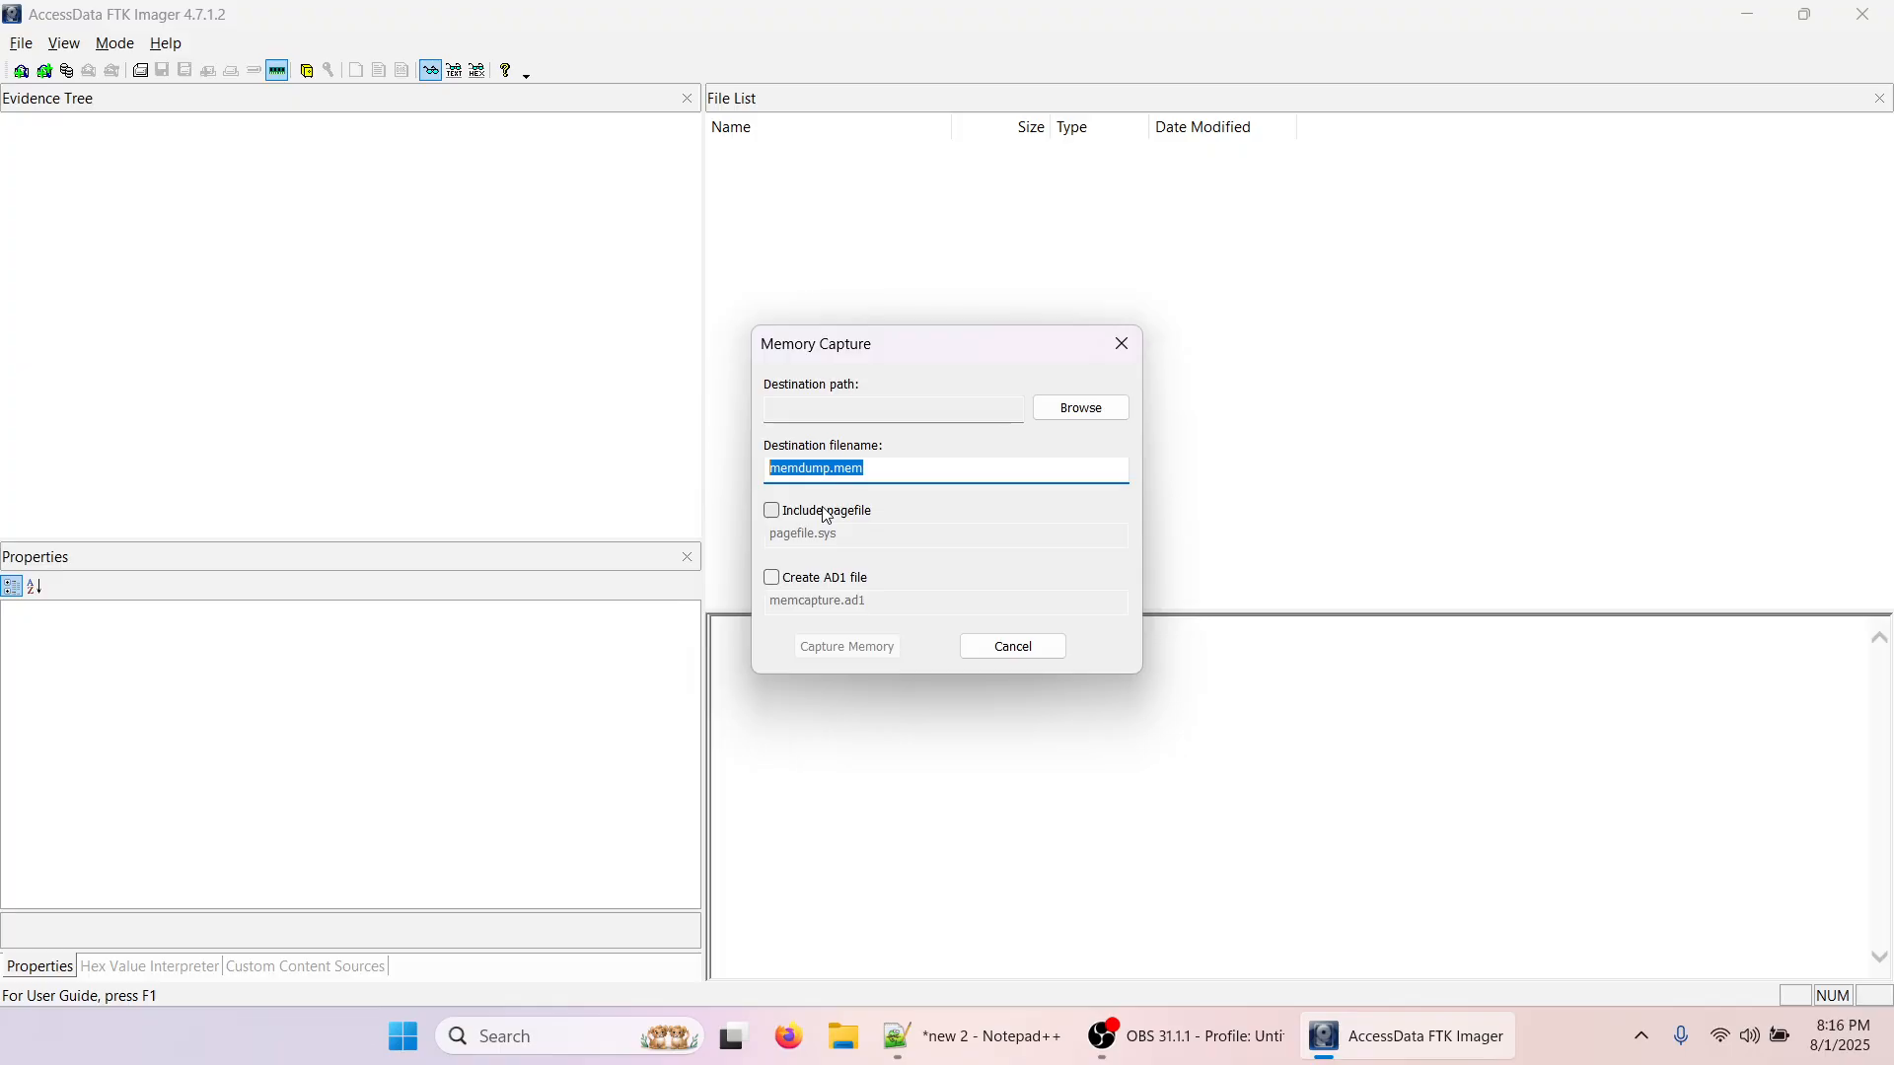
pyautogui.click(1020, 653)
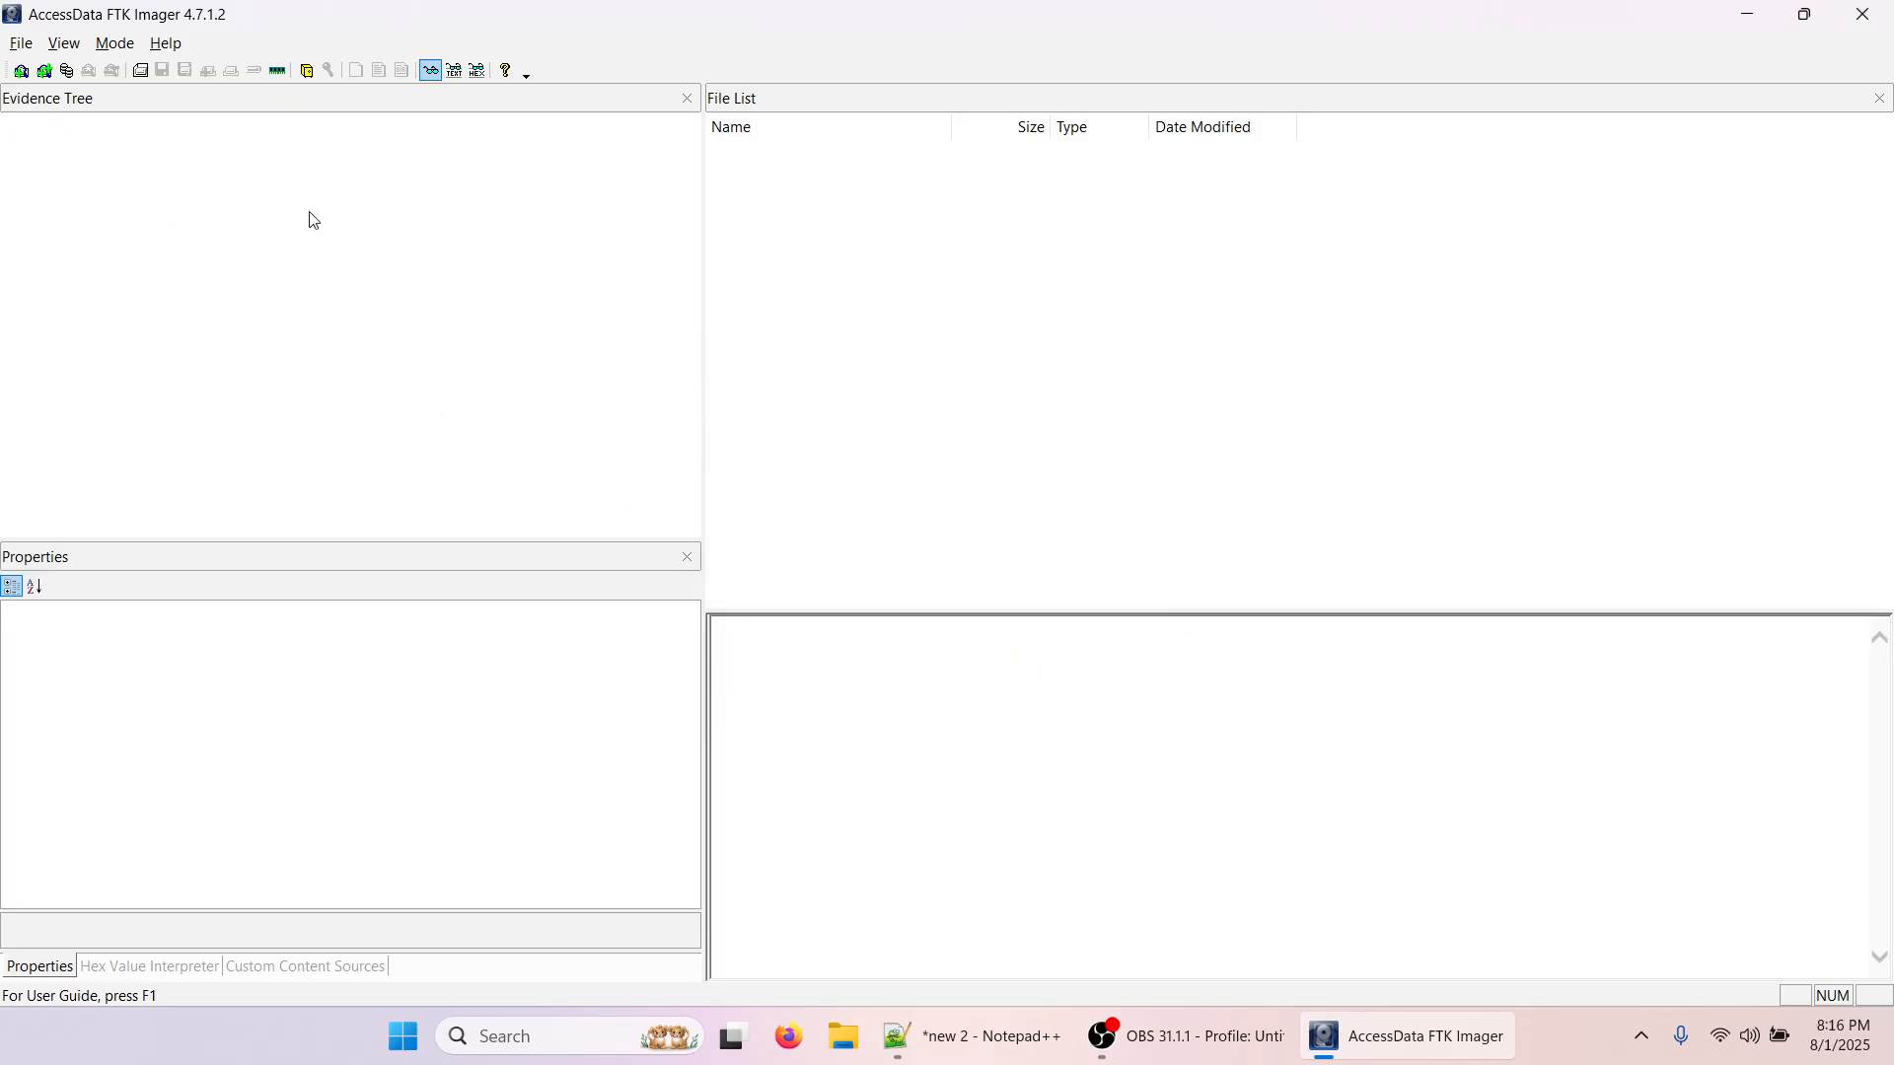
# - Add the logical drive D:\ - SIFT [exFAT] as an evidence item
pyautogui.click(20, 71)
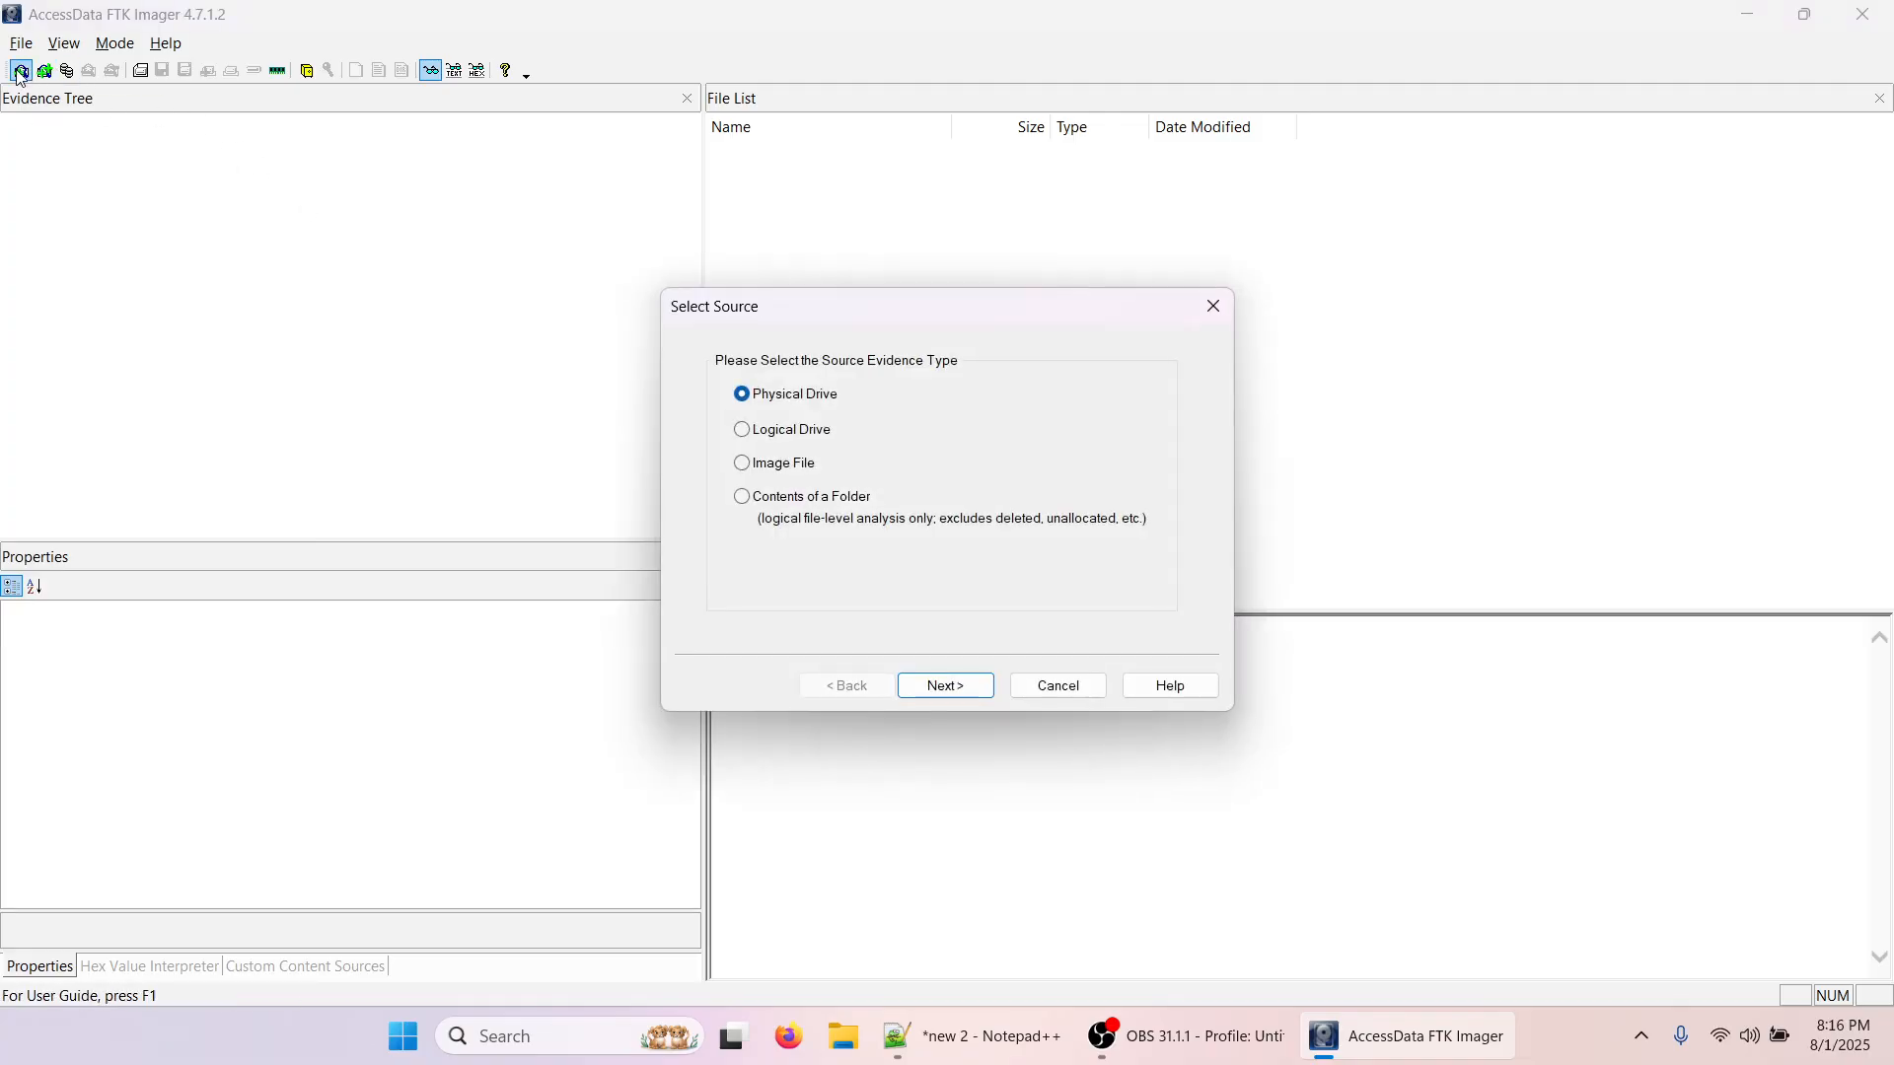
pyautogui.click(1062, 685)
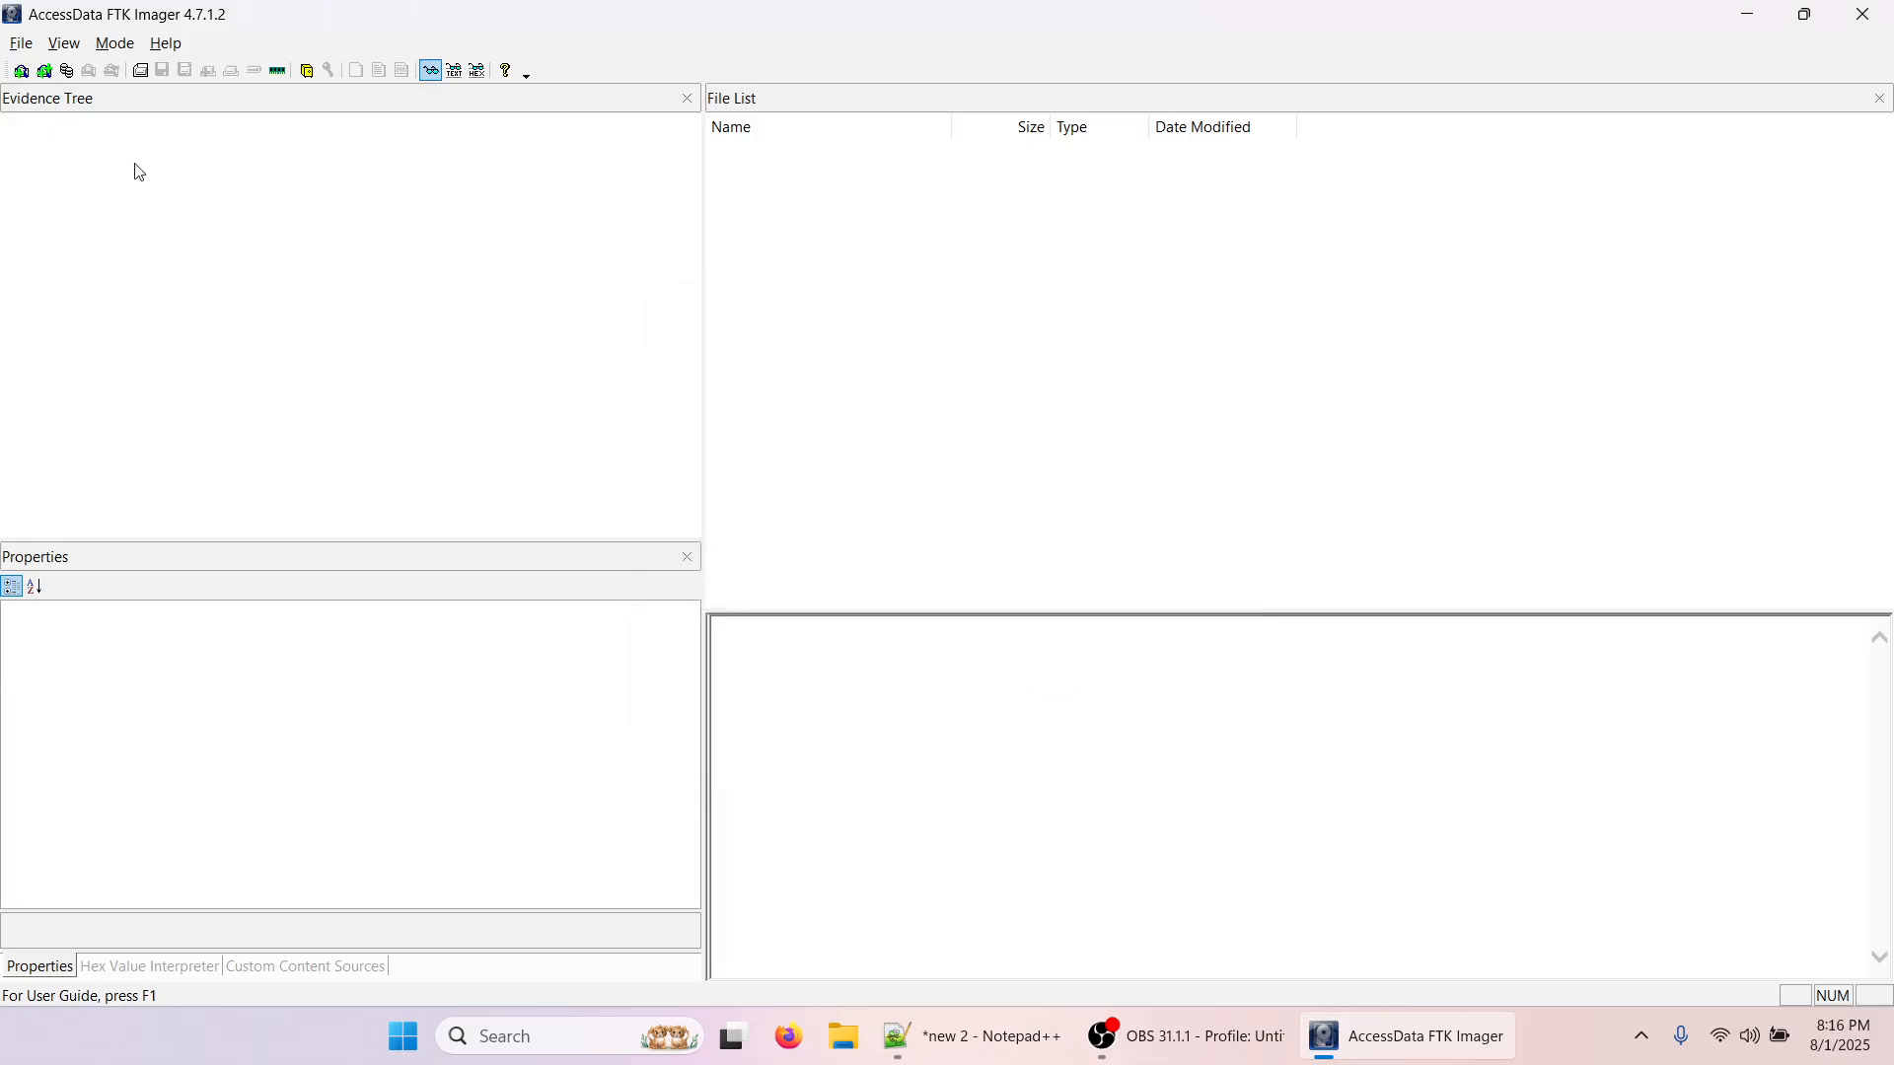
pyautogui.click(19, 71)
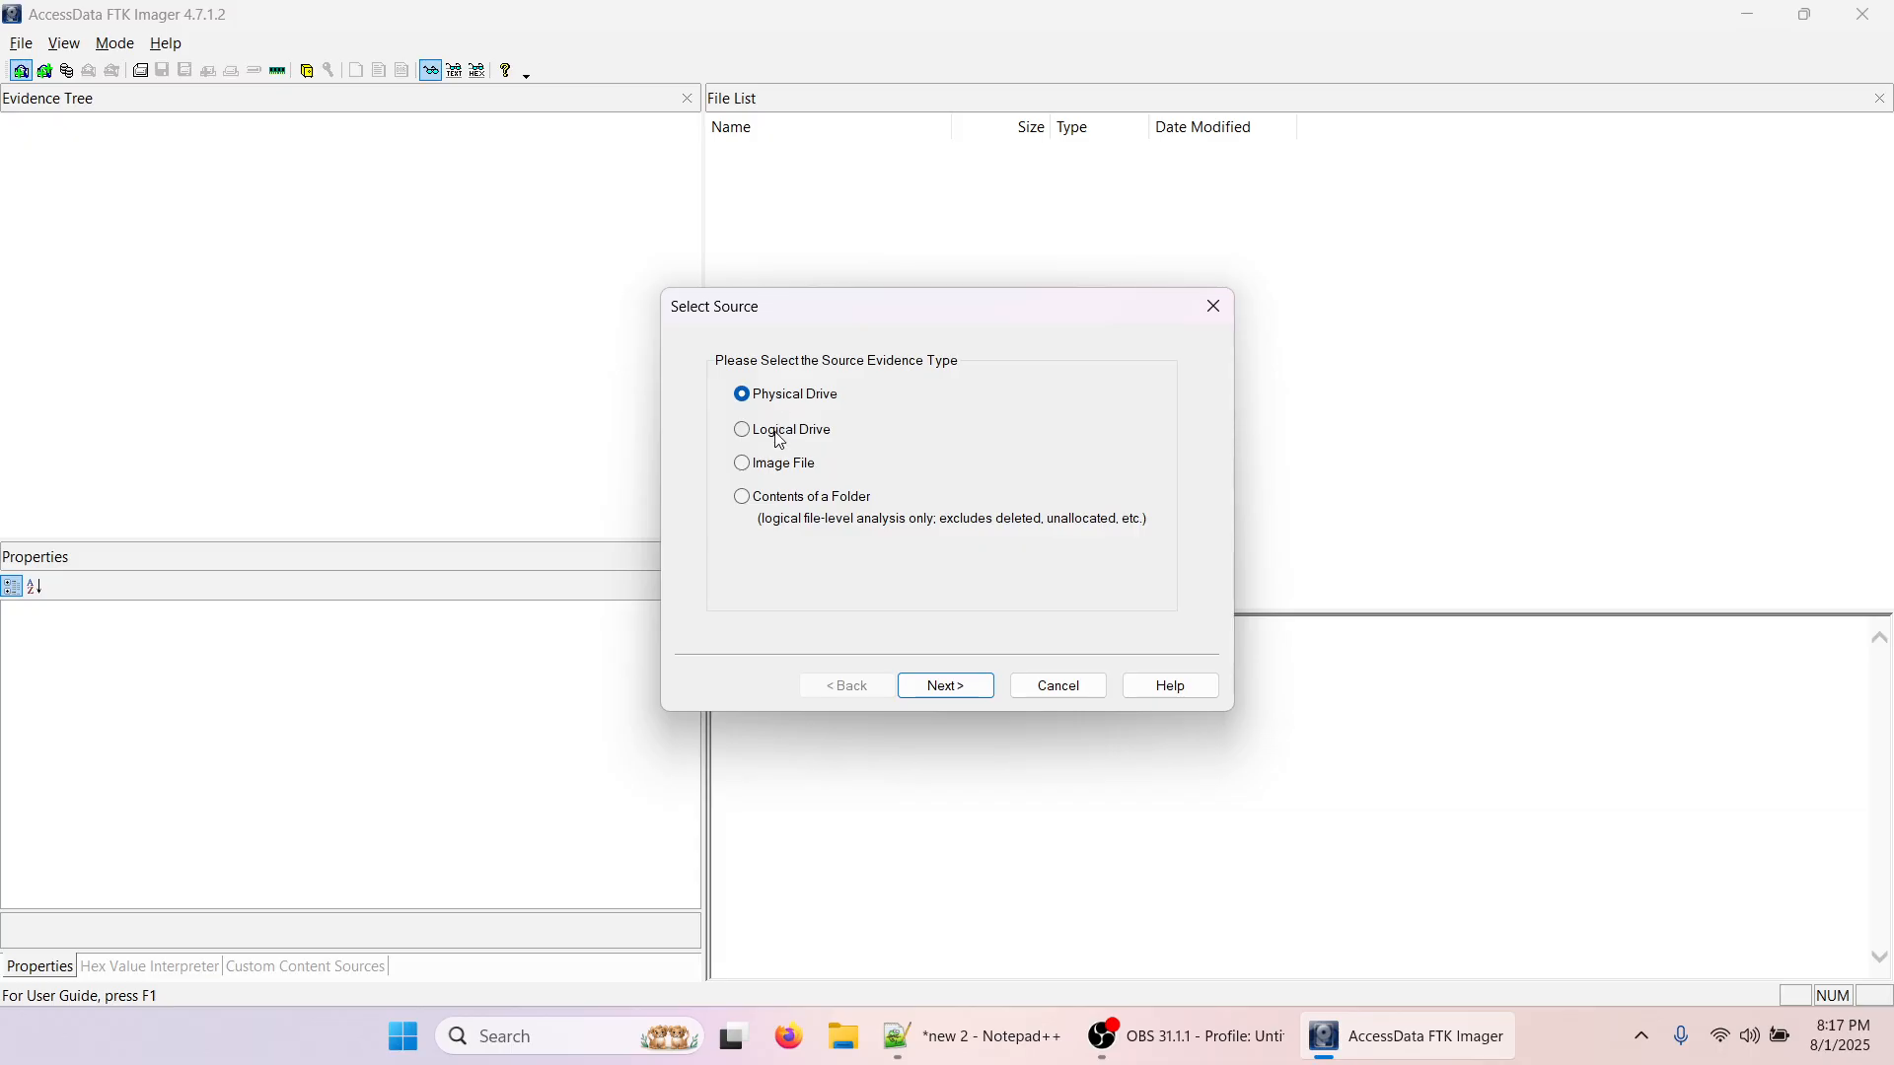
pyautogui.click(781, 434)
pyautogui.click(945, 693)
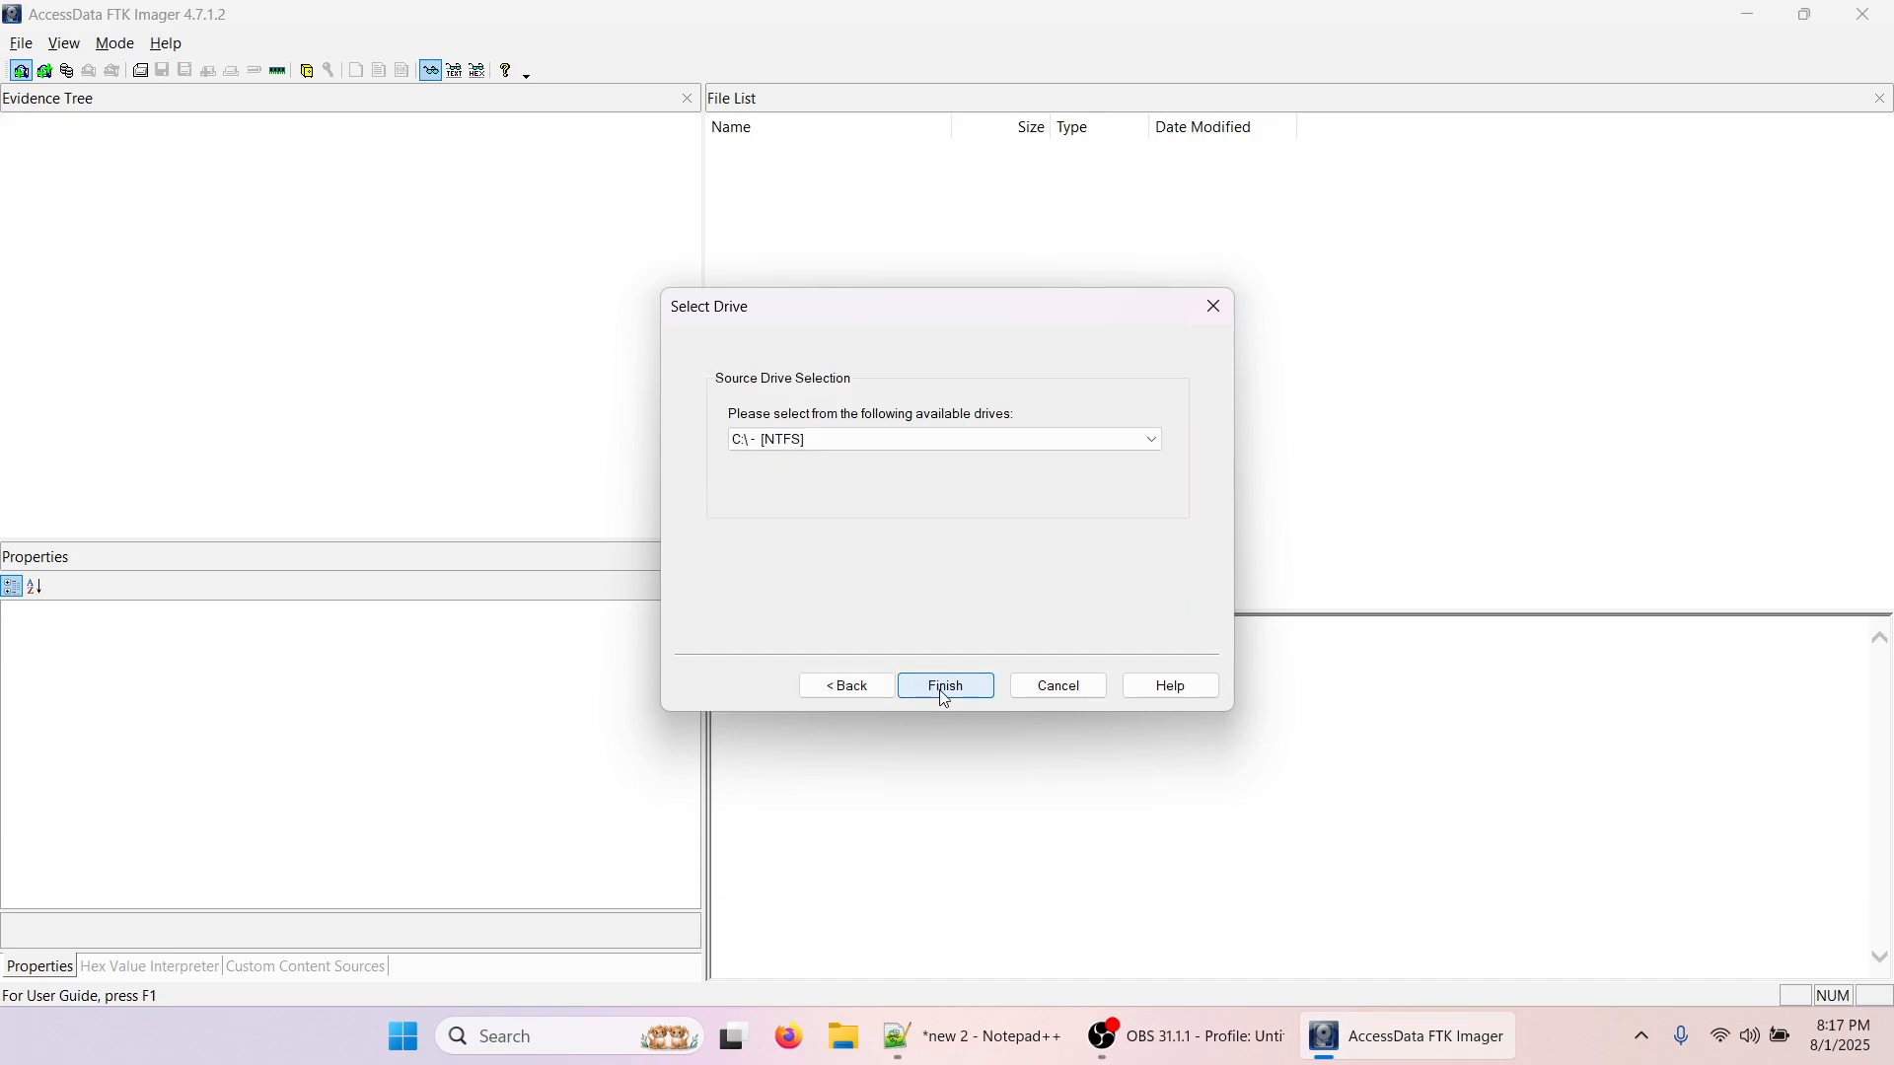
pyautogui.click(1152, 446)
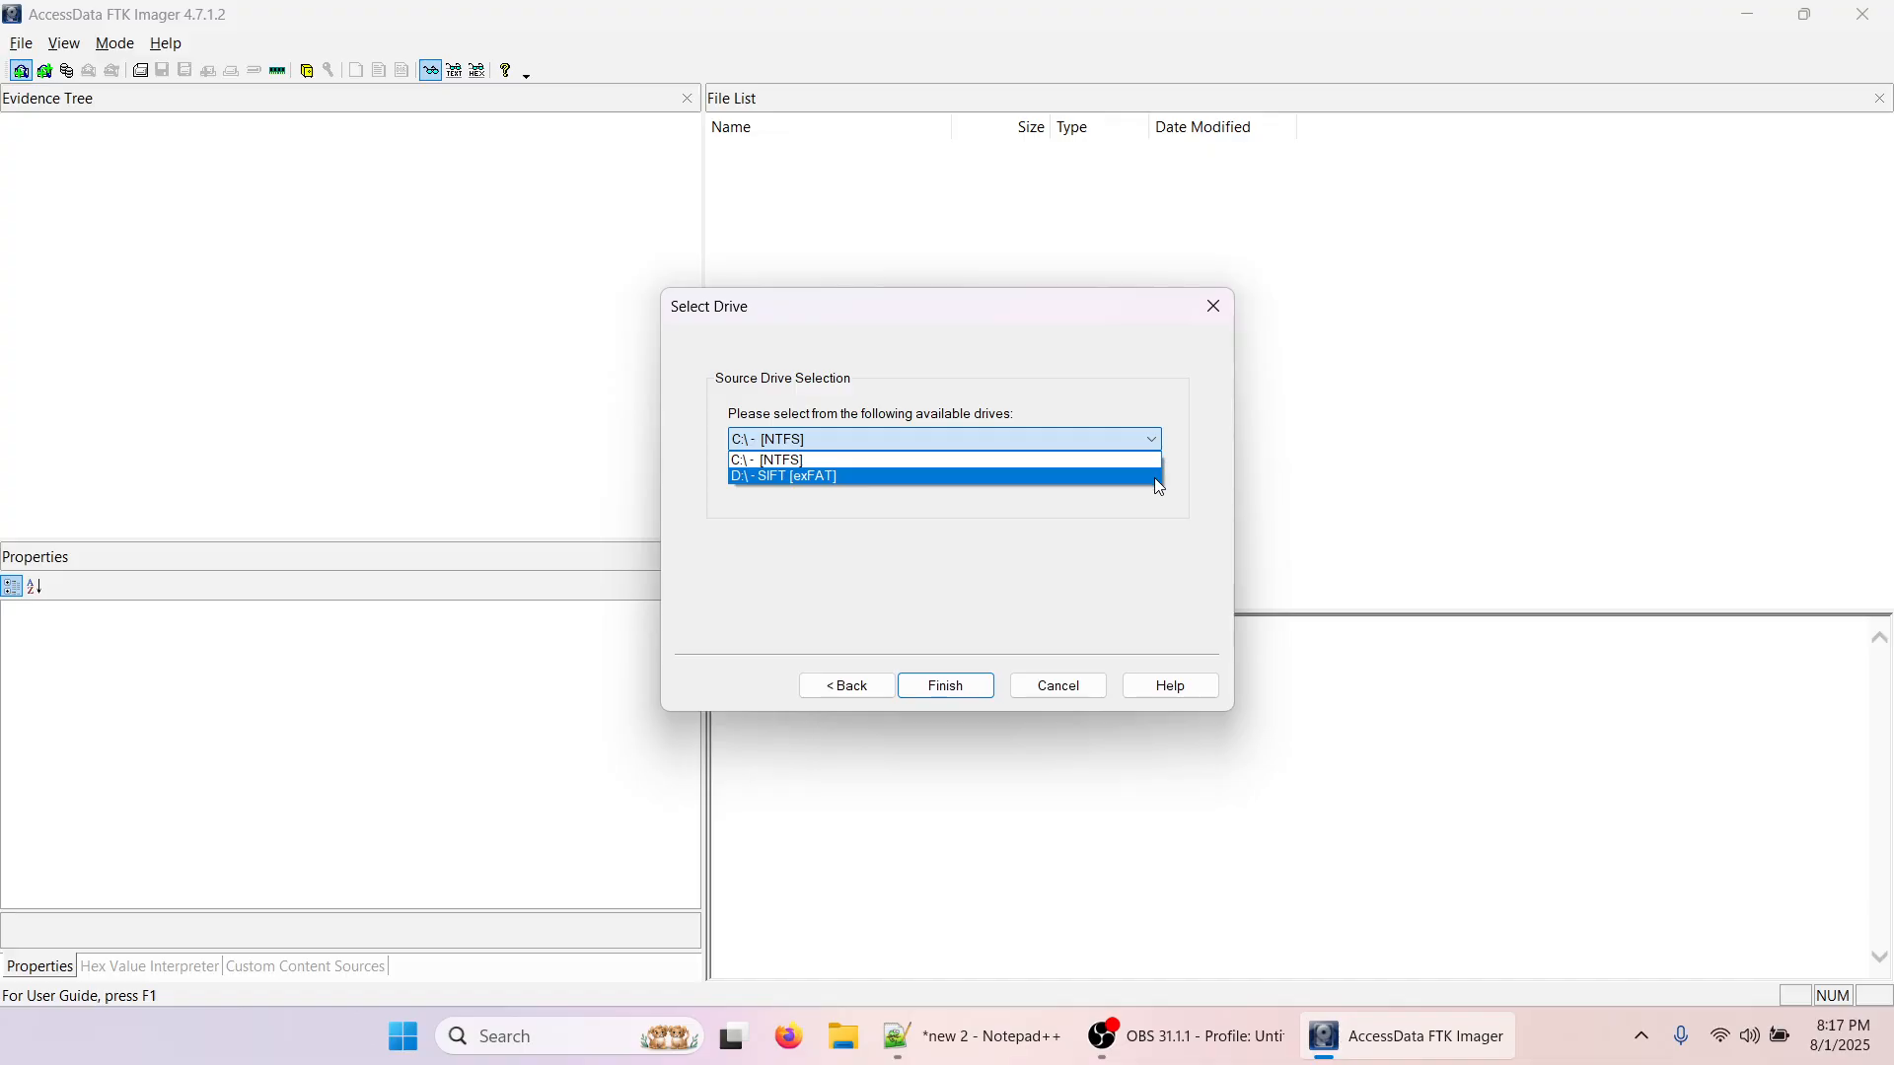
pyautogui.click(1144, 507)
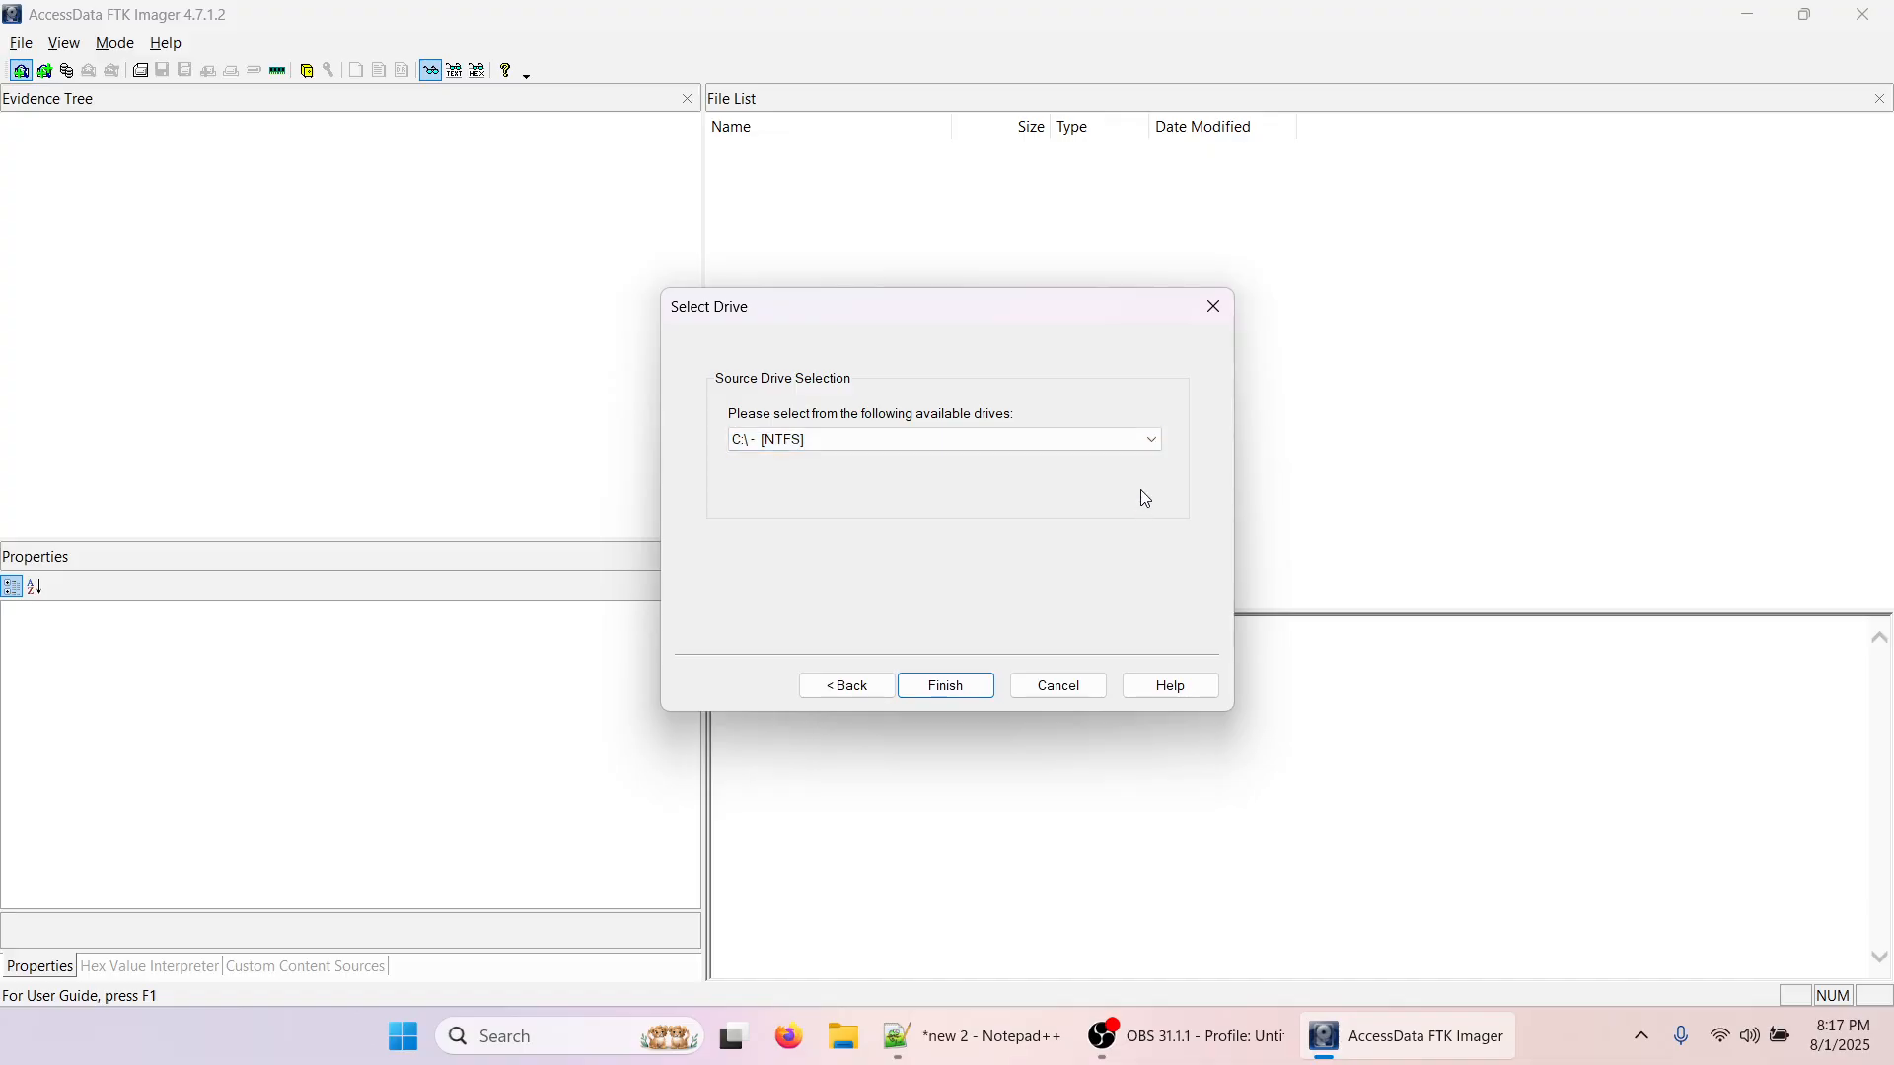
pyautogui.click(1144, 455)
pyautogui.click(1130, 462)
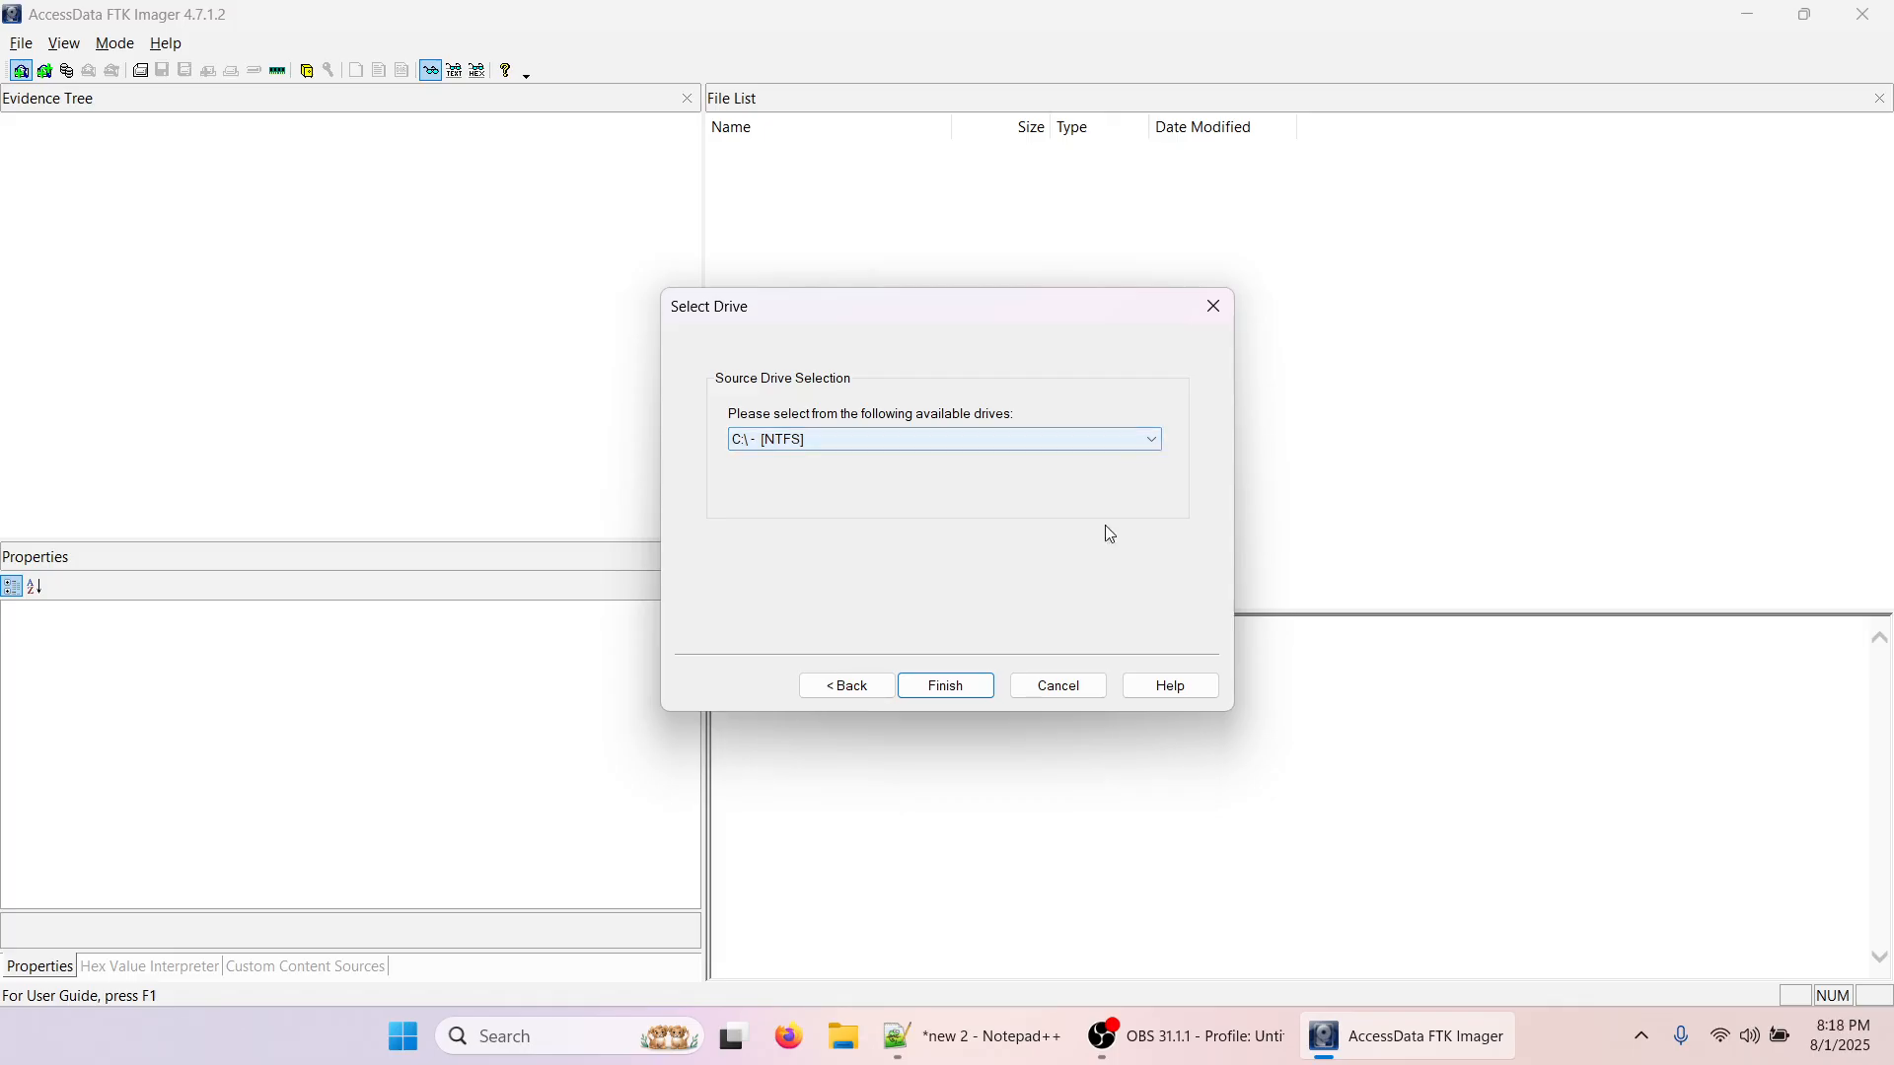
pyautogui.click(1051, 439)
pyautogui.click(1040, 477)
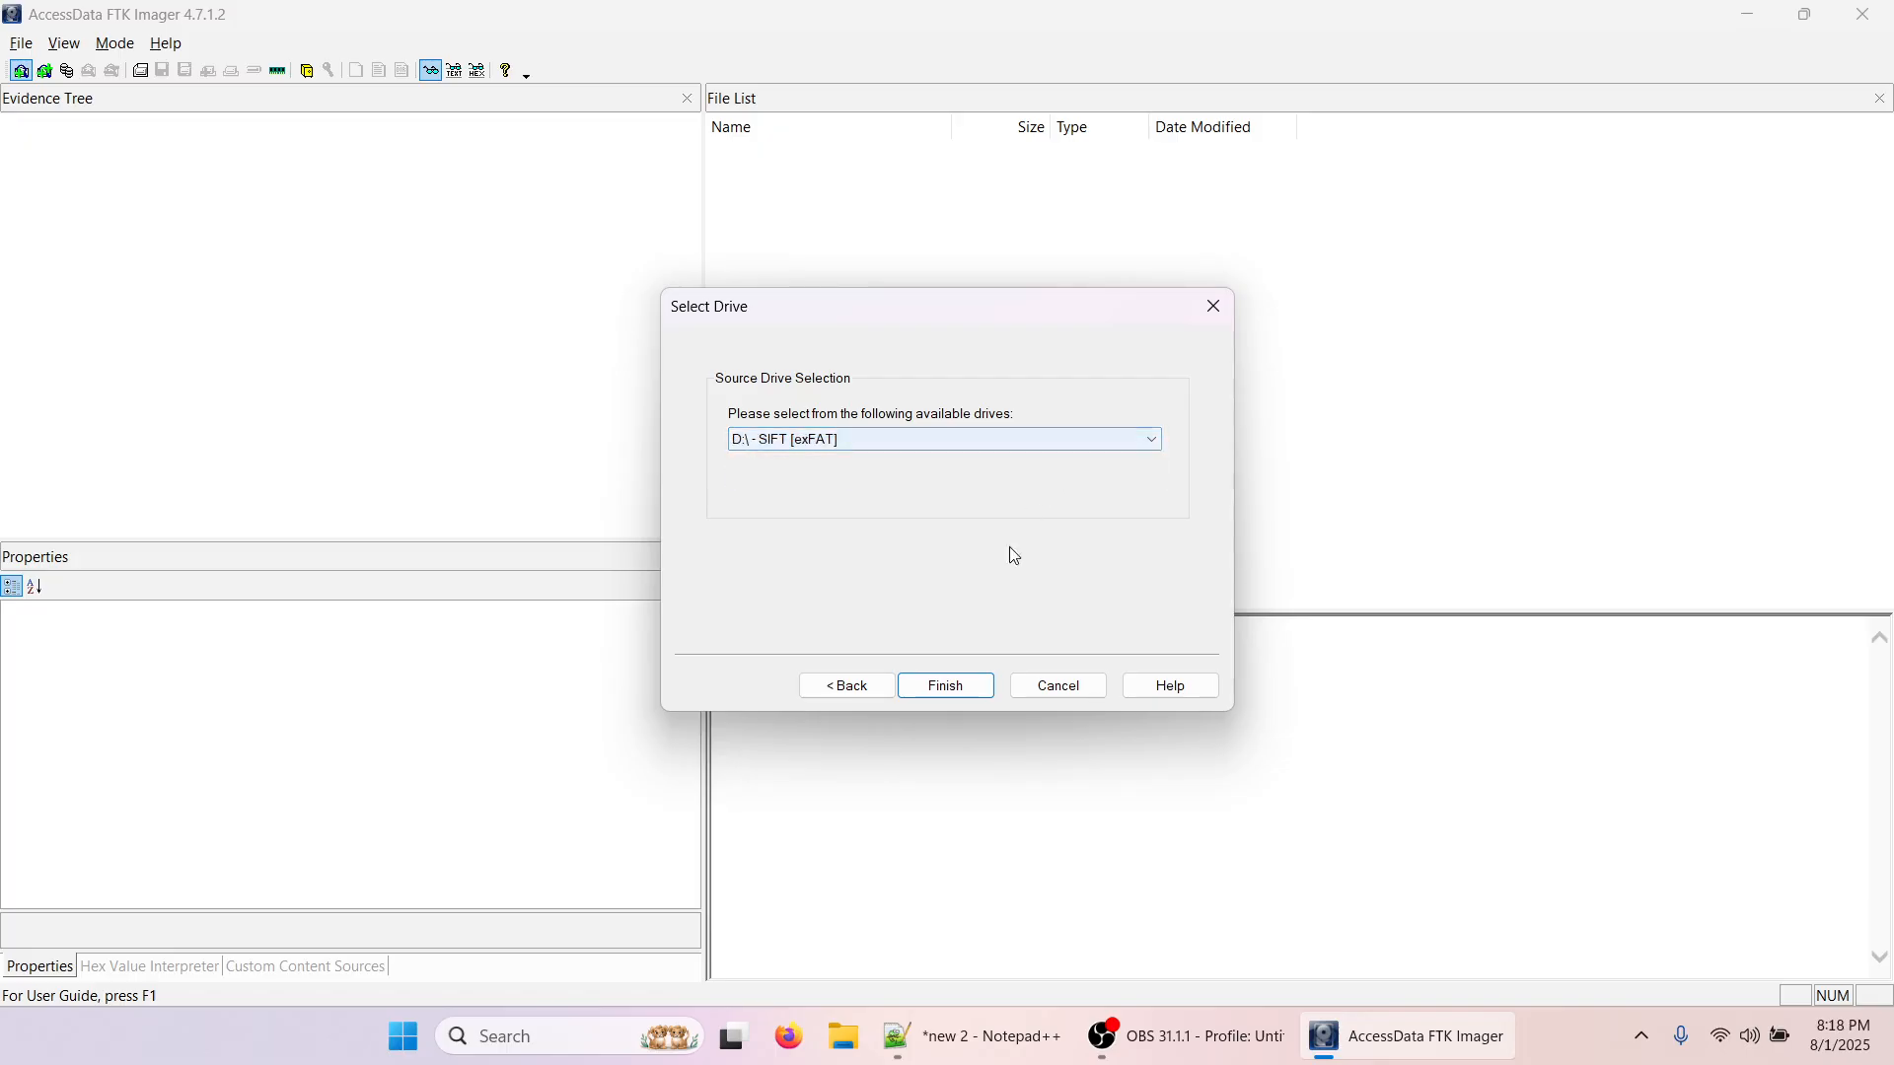
pyautogui.click(943, 685)
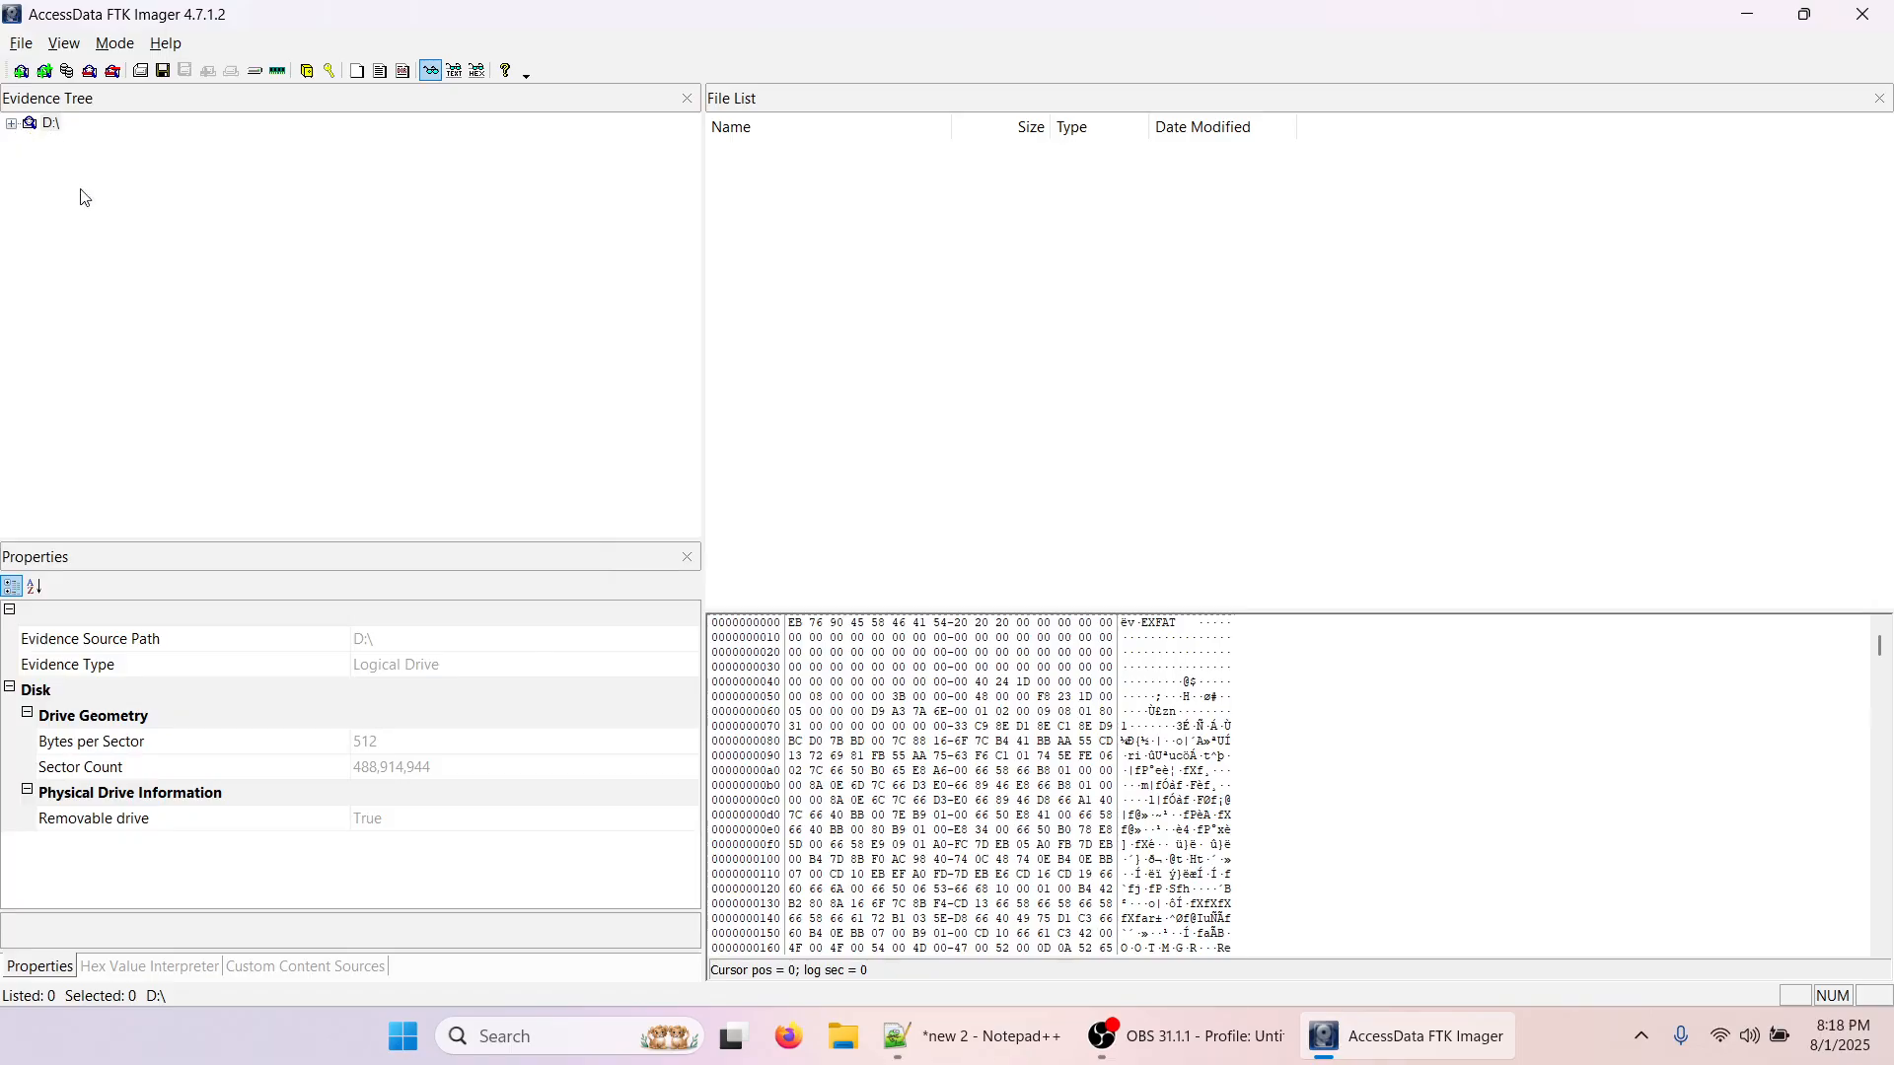
# - Open the SIFT (D:) drive in File Explorer to view its folders, and close the window to return to FTK Imager
pyautogui.click(893, 1048)
pyautogui.click(846, 1041)
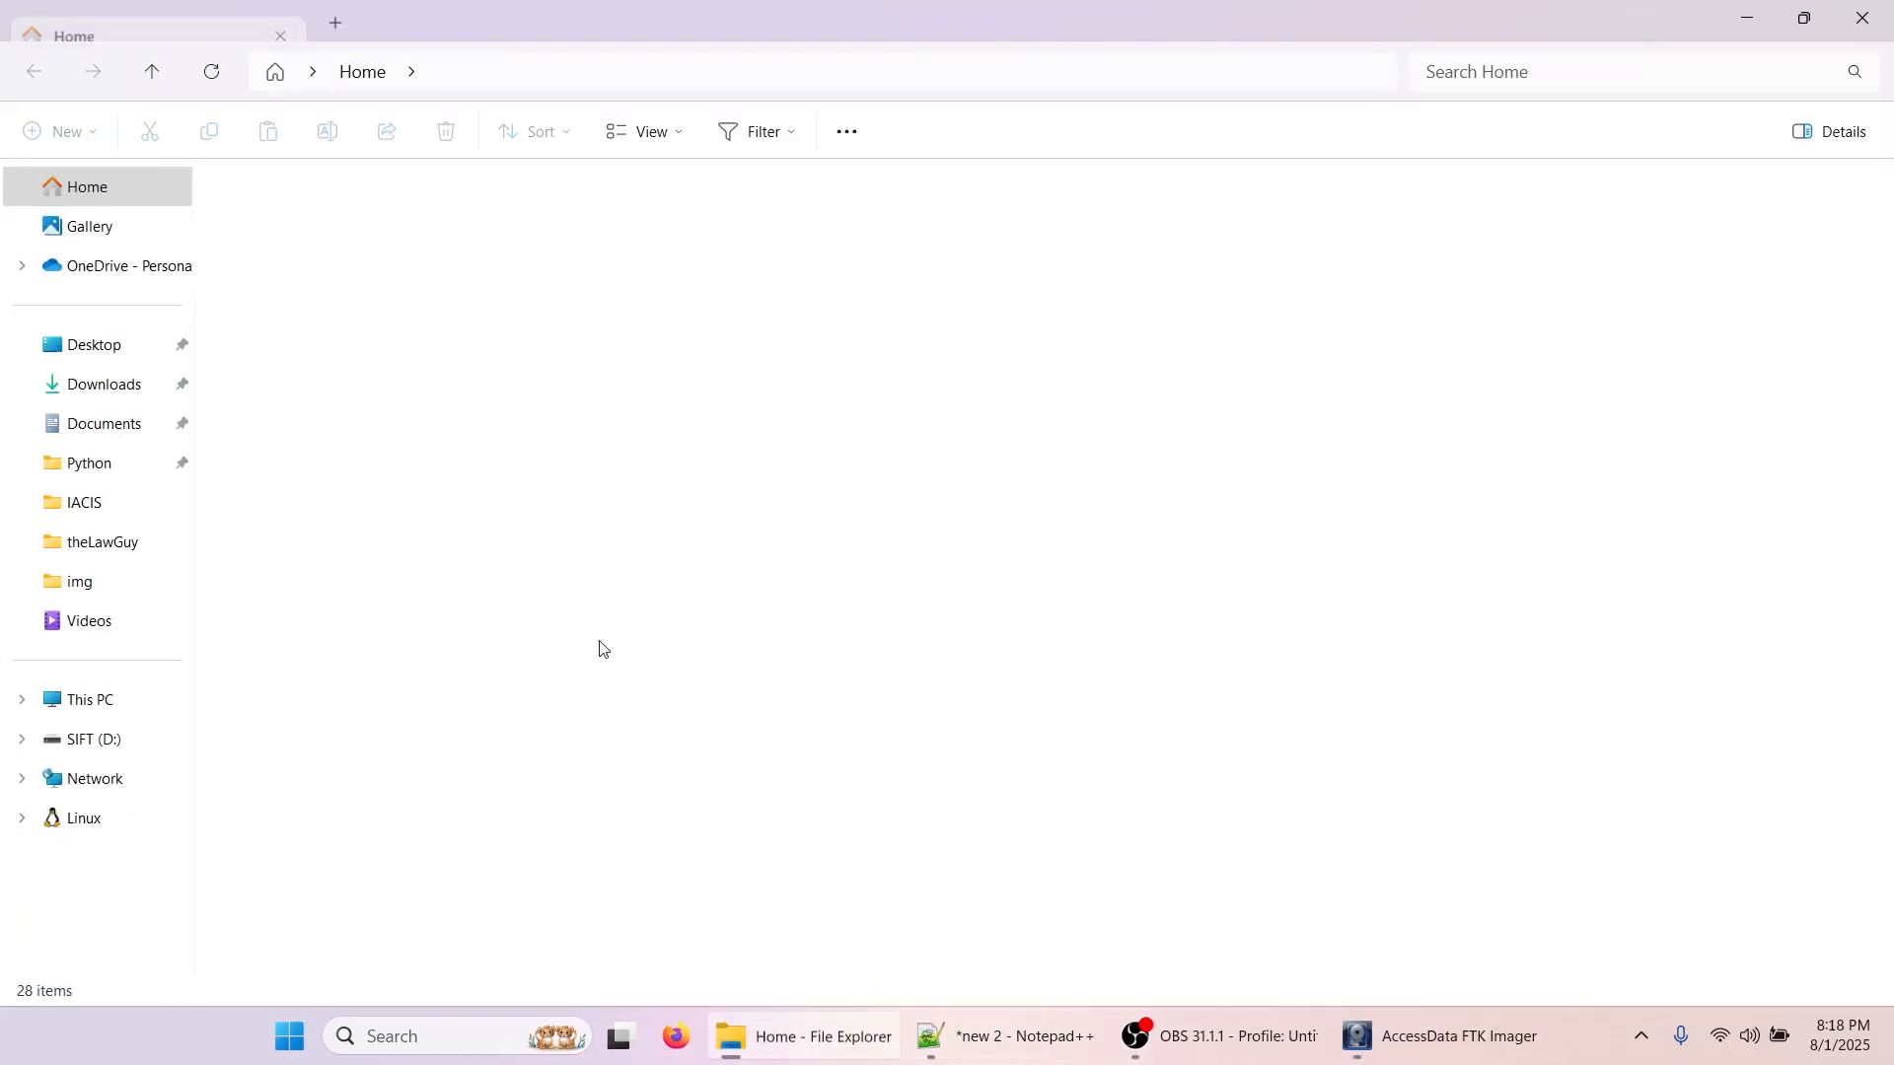
pyautogui.click(74, 708)
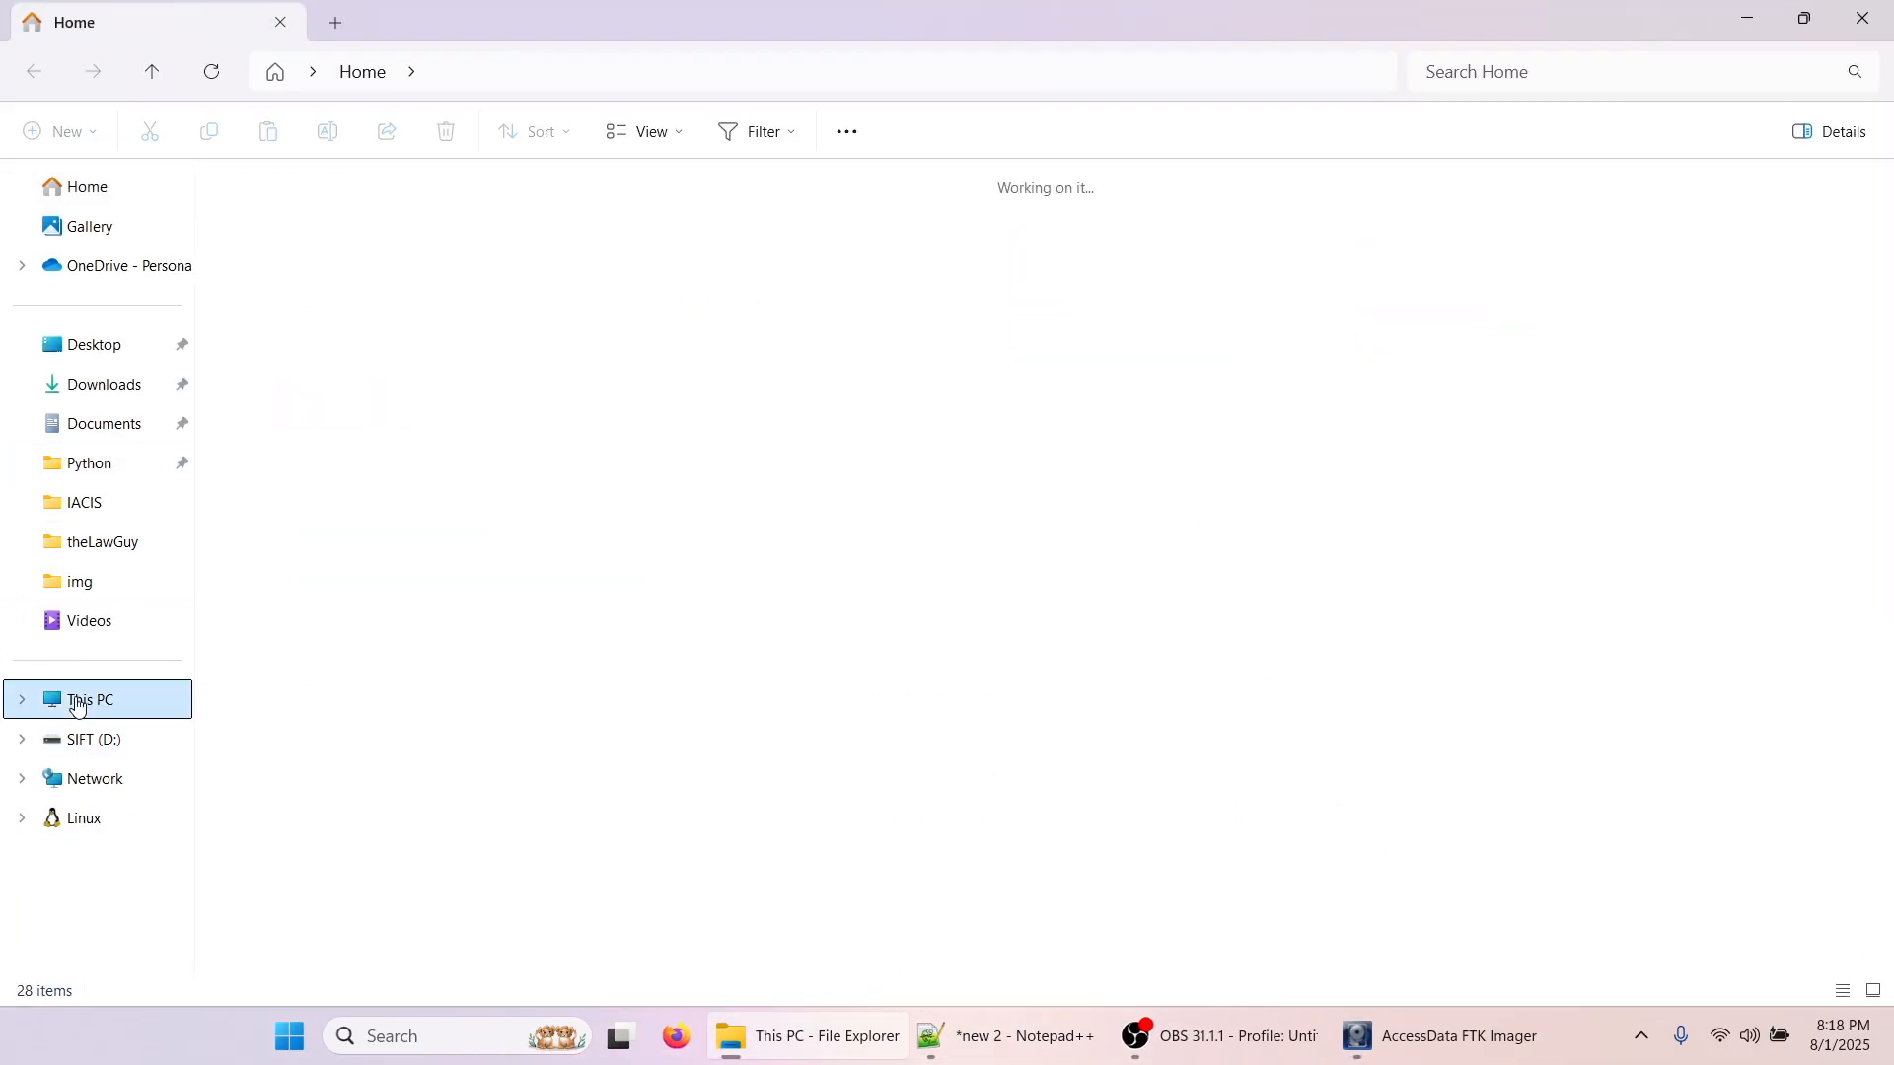
pyautogui.doubleClick(745, 227)
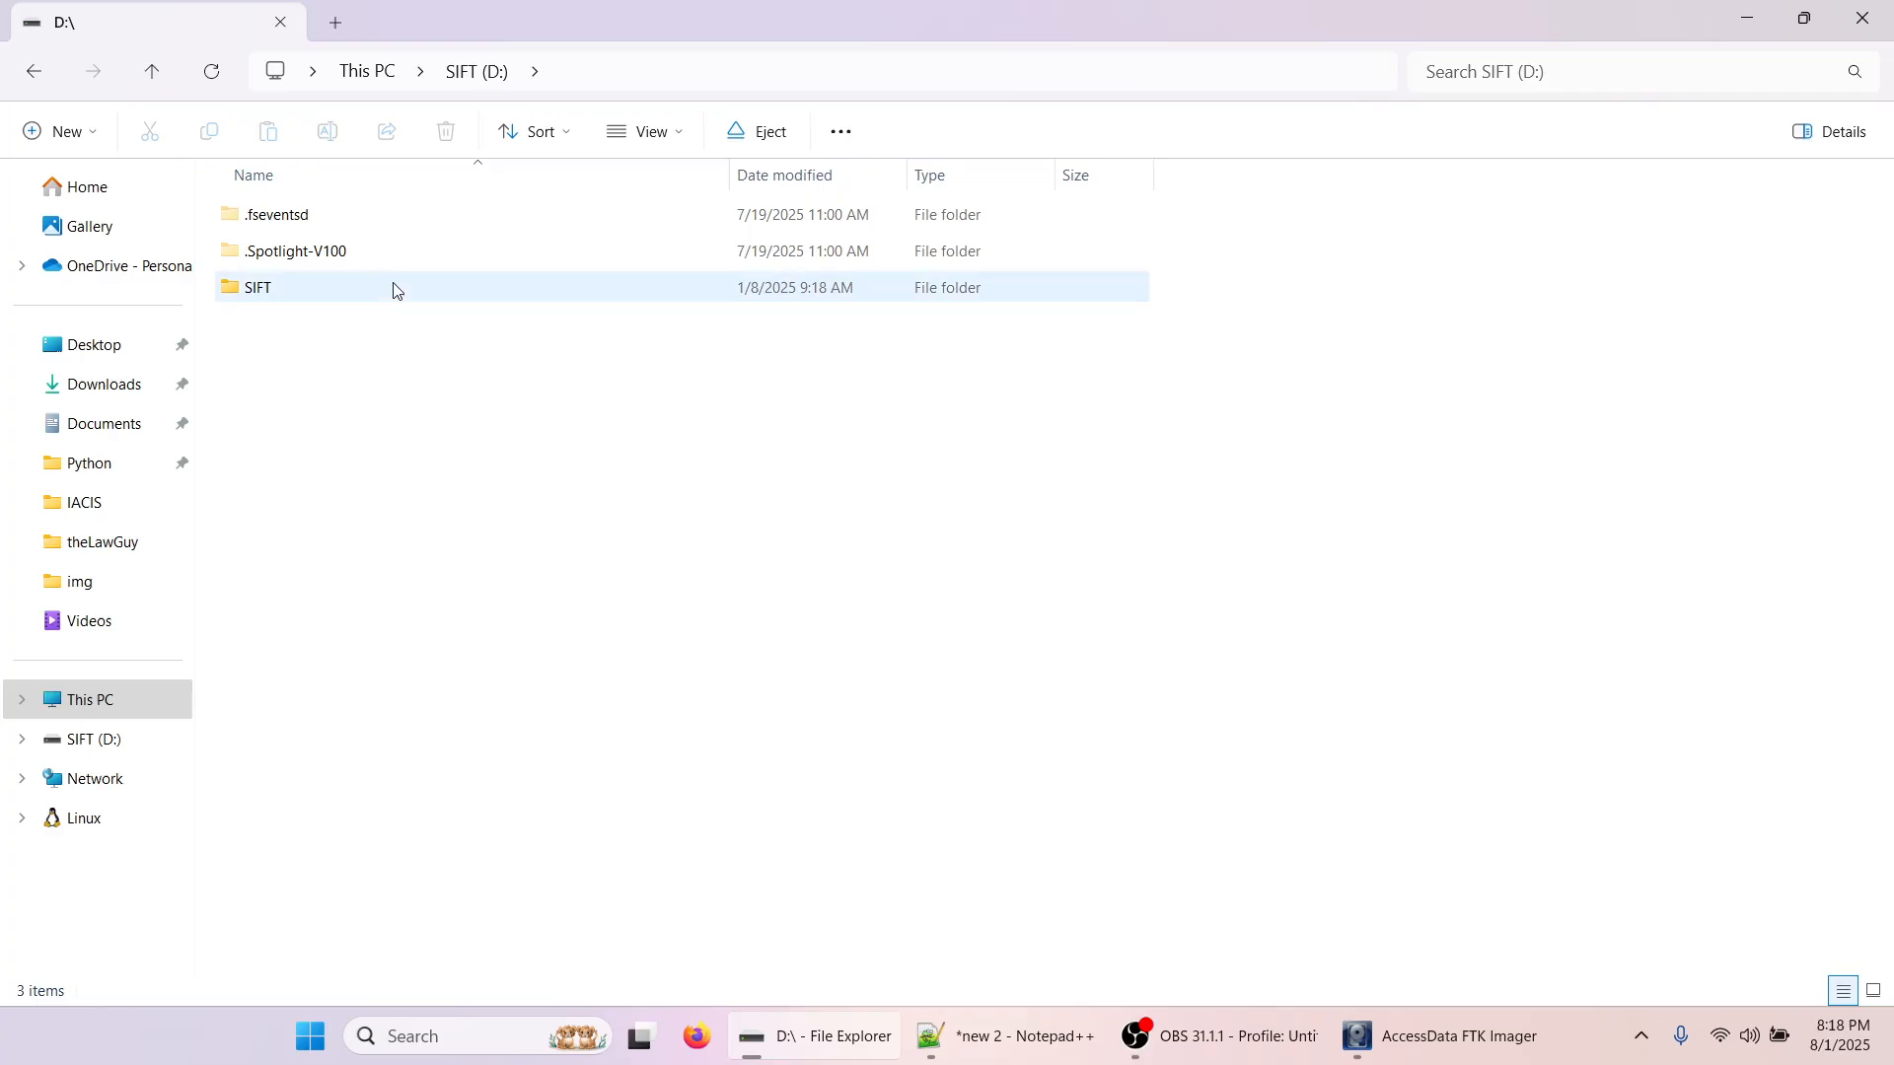
pyautogui.click(1858, 17)
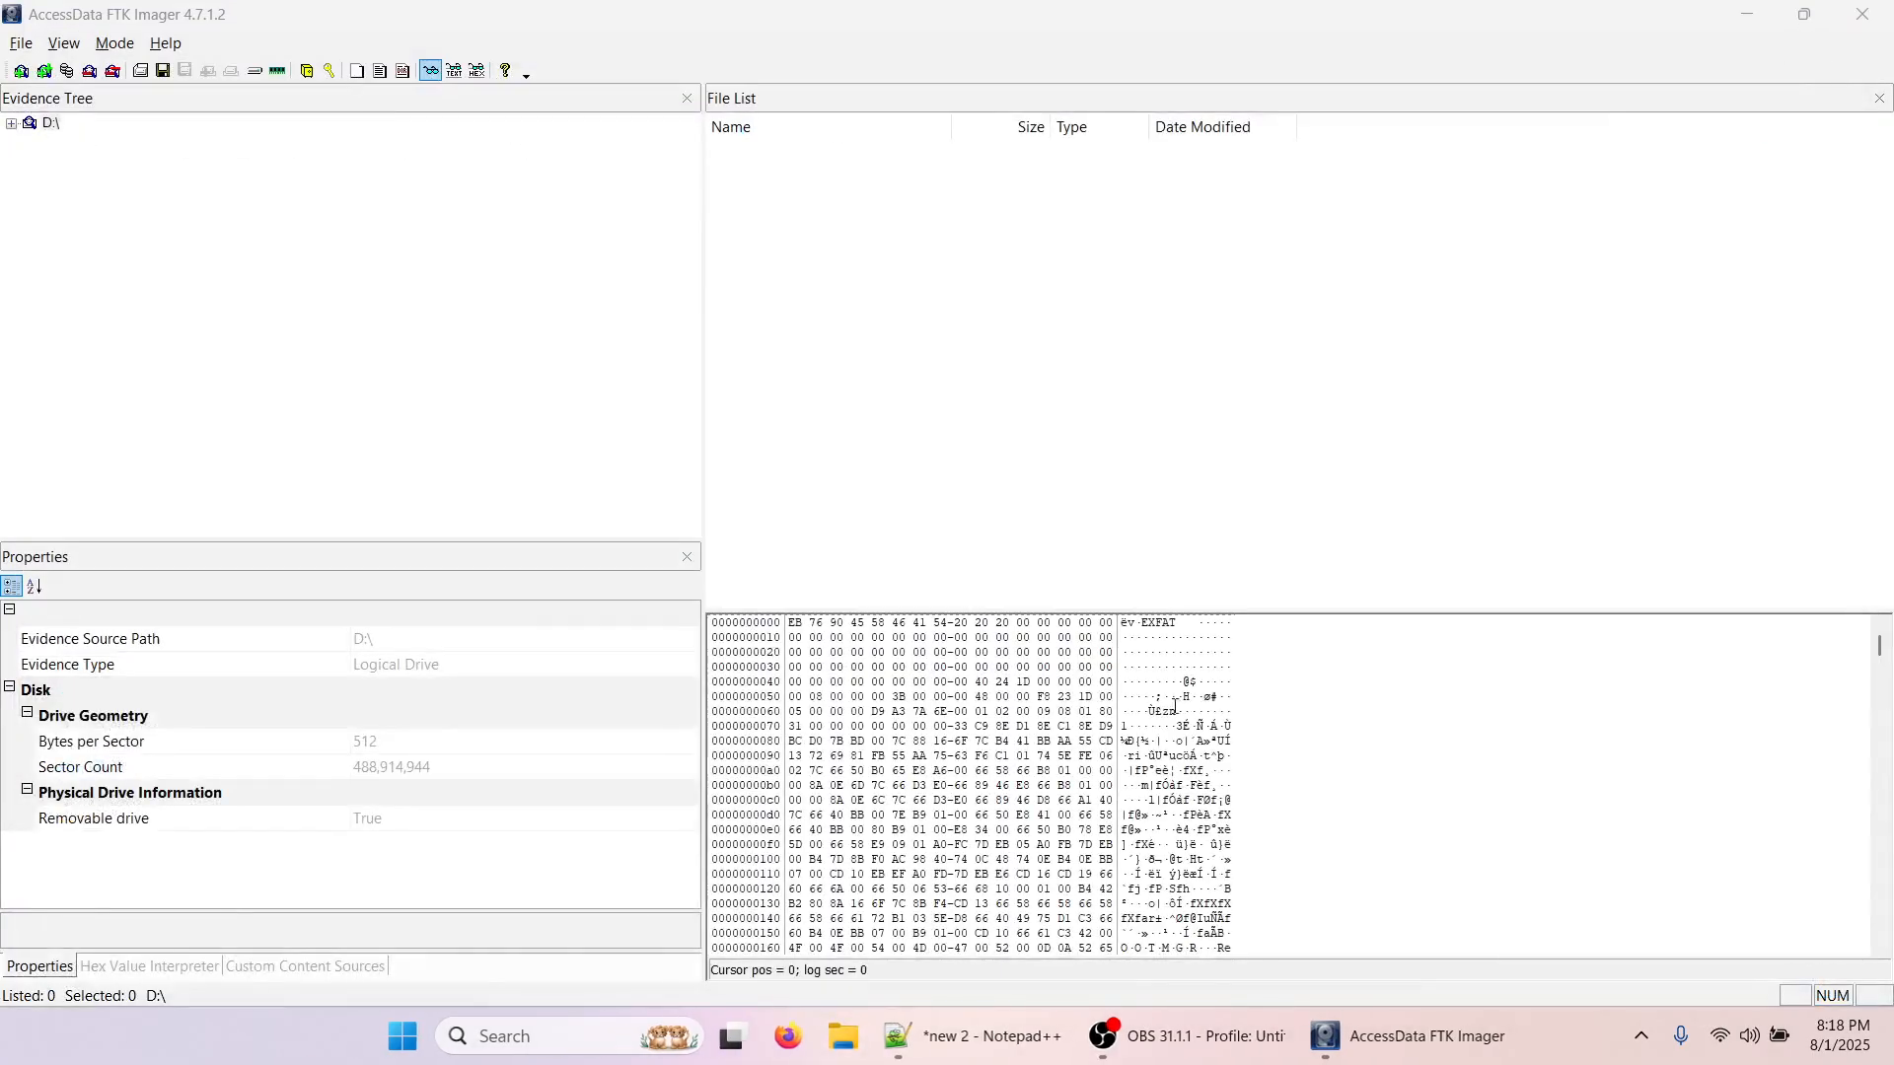
# - Remove the D:\ evidence item and add the physical drive \\.\PHYSICALDRIVE0 - NVMe Samsung SSD 970 [512GB SCSI] as evidence
pyautogui.click(52, 125)
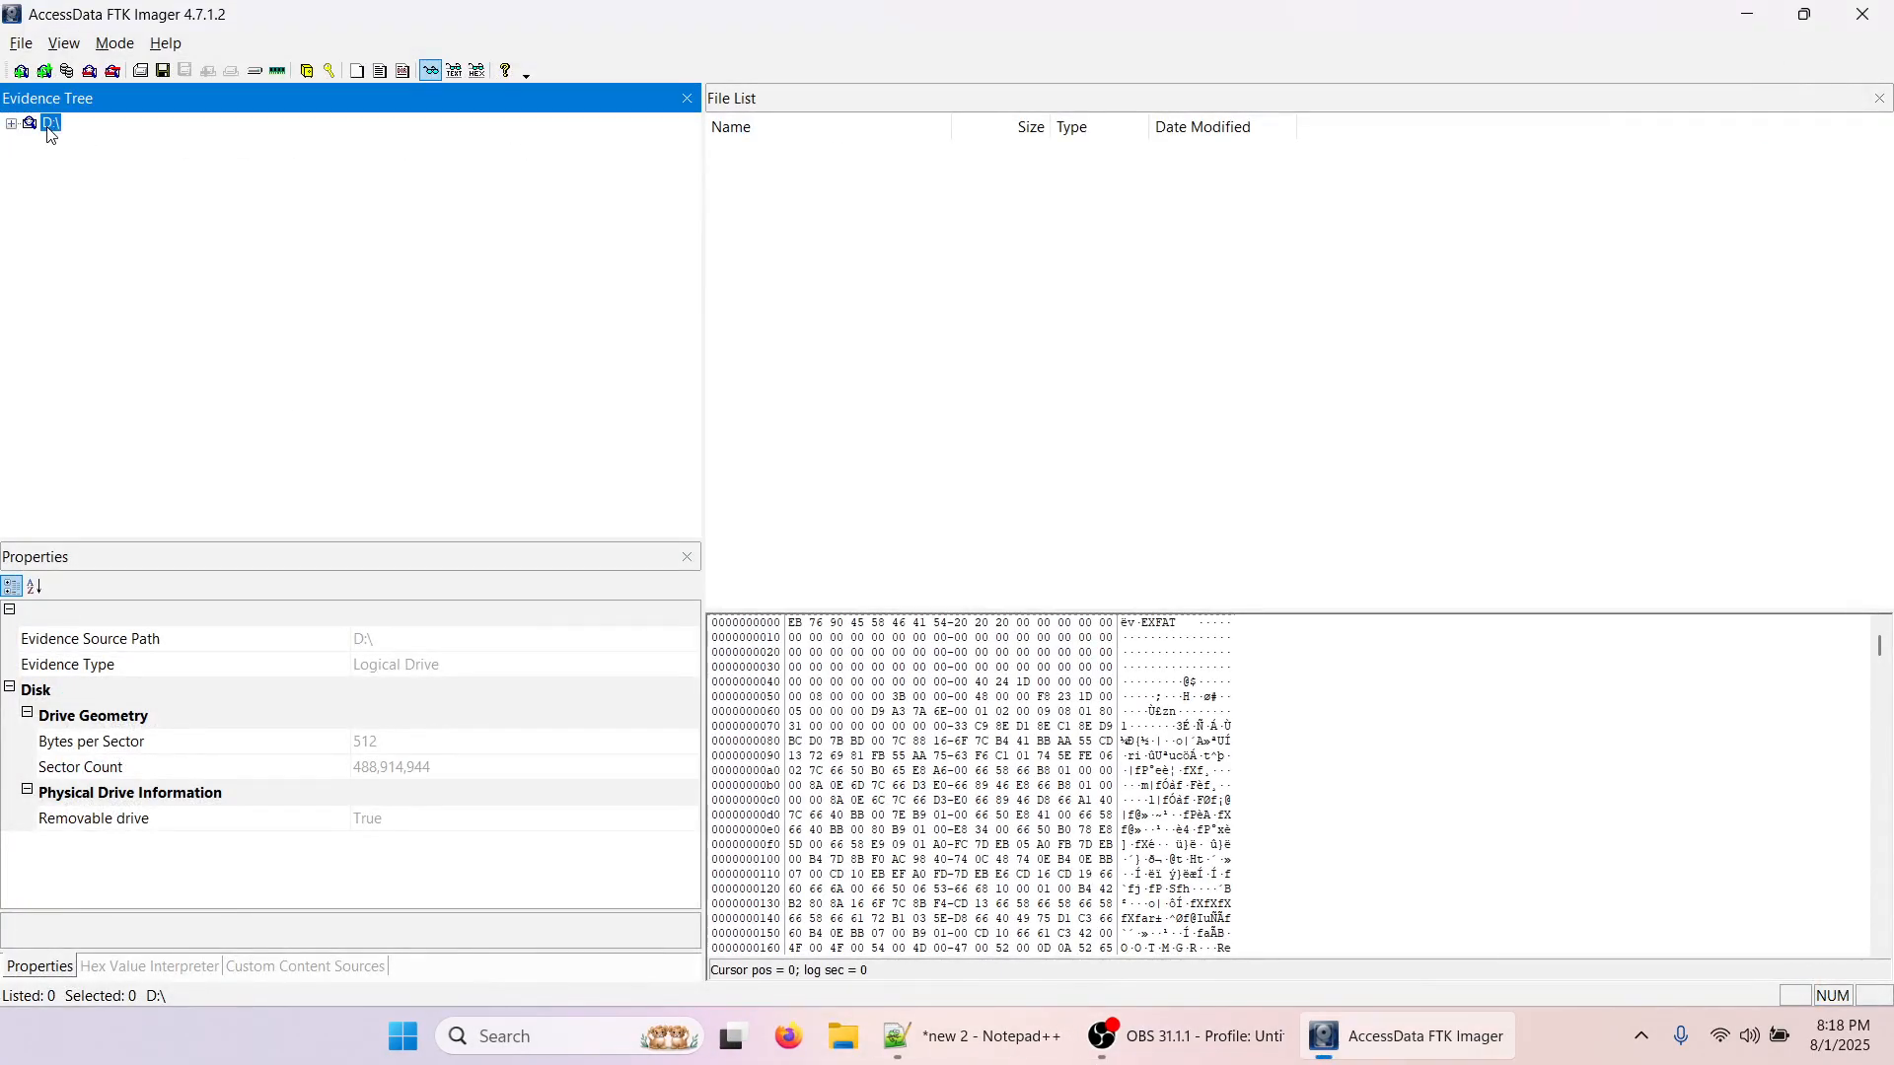
pyautogui.click(89, 72)
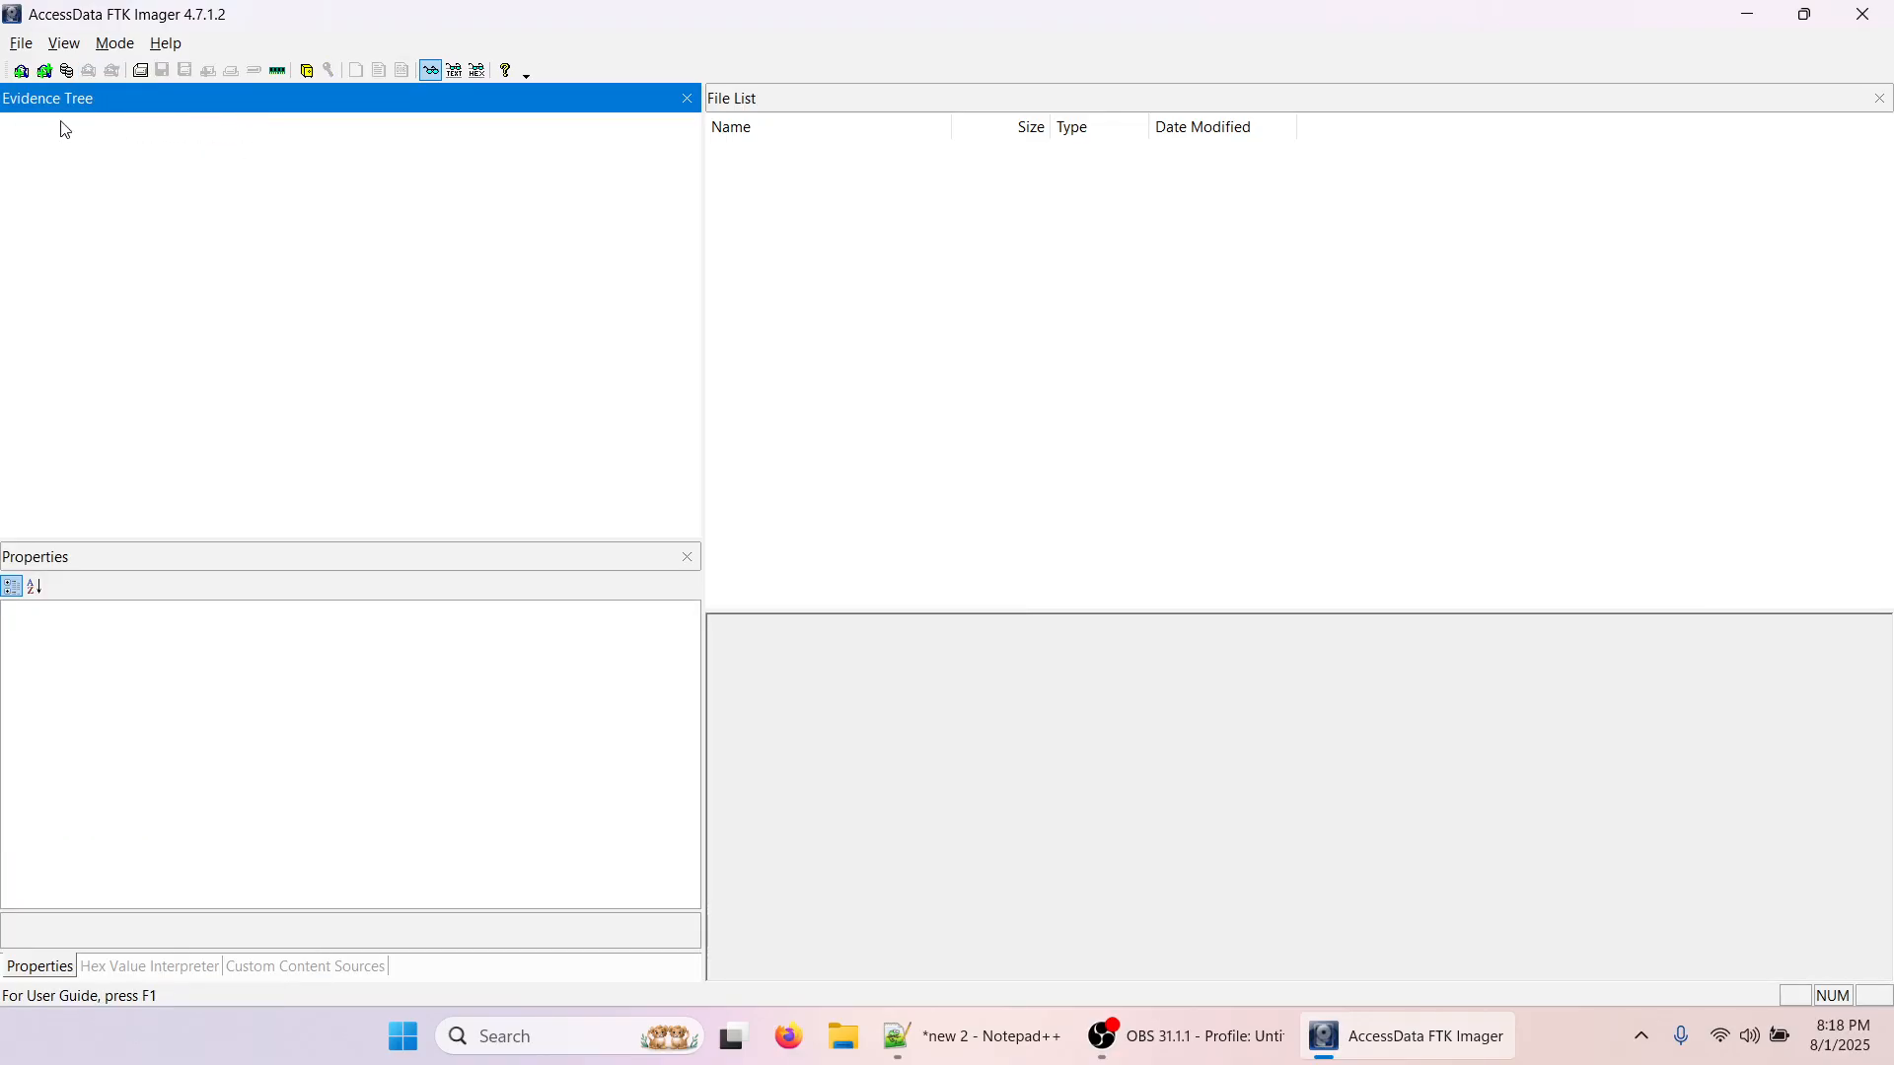
pyautogui.click(19, 71)
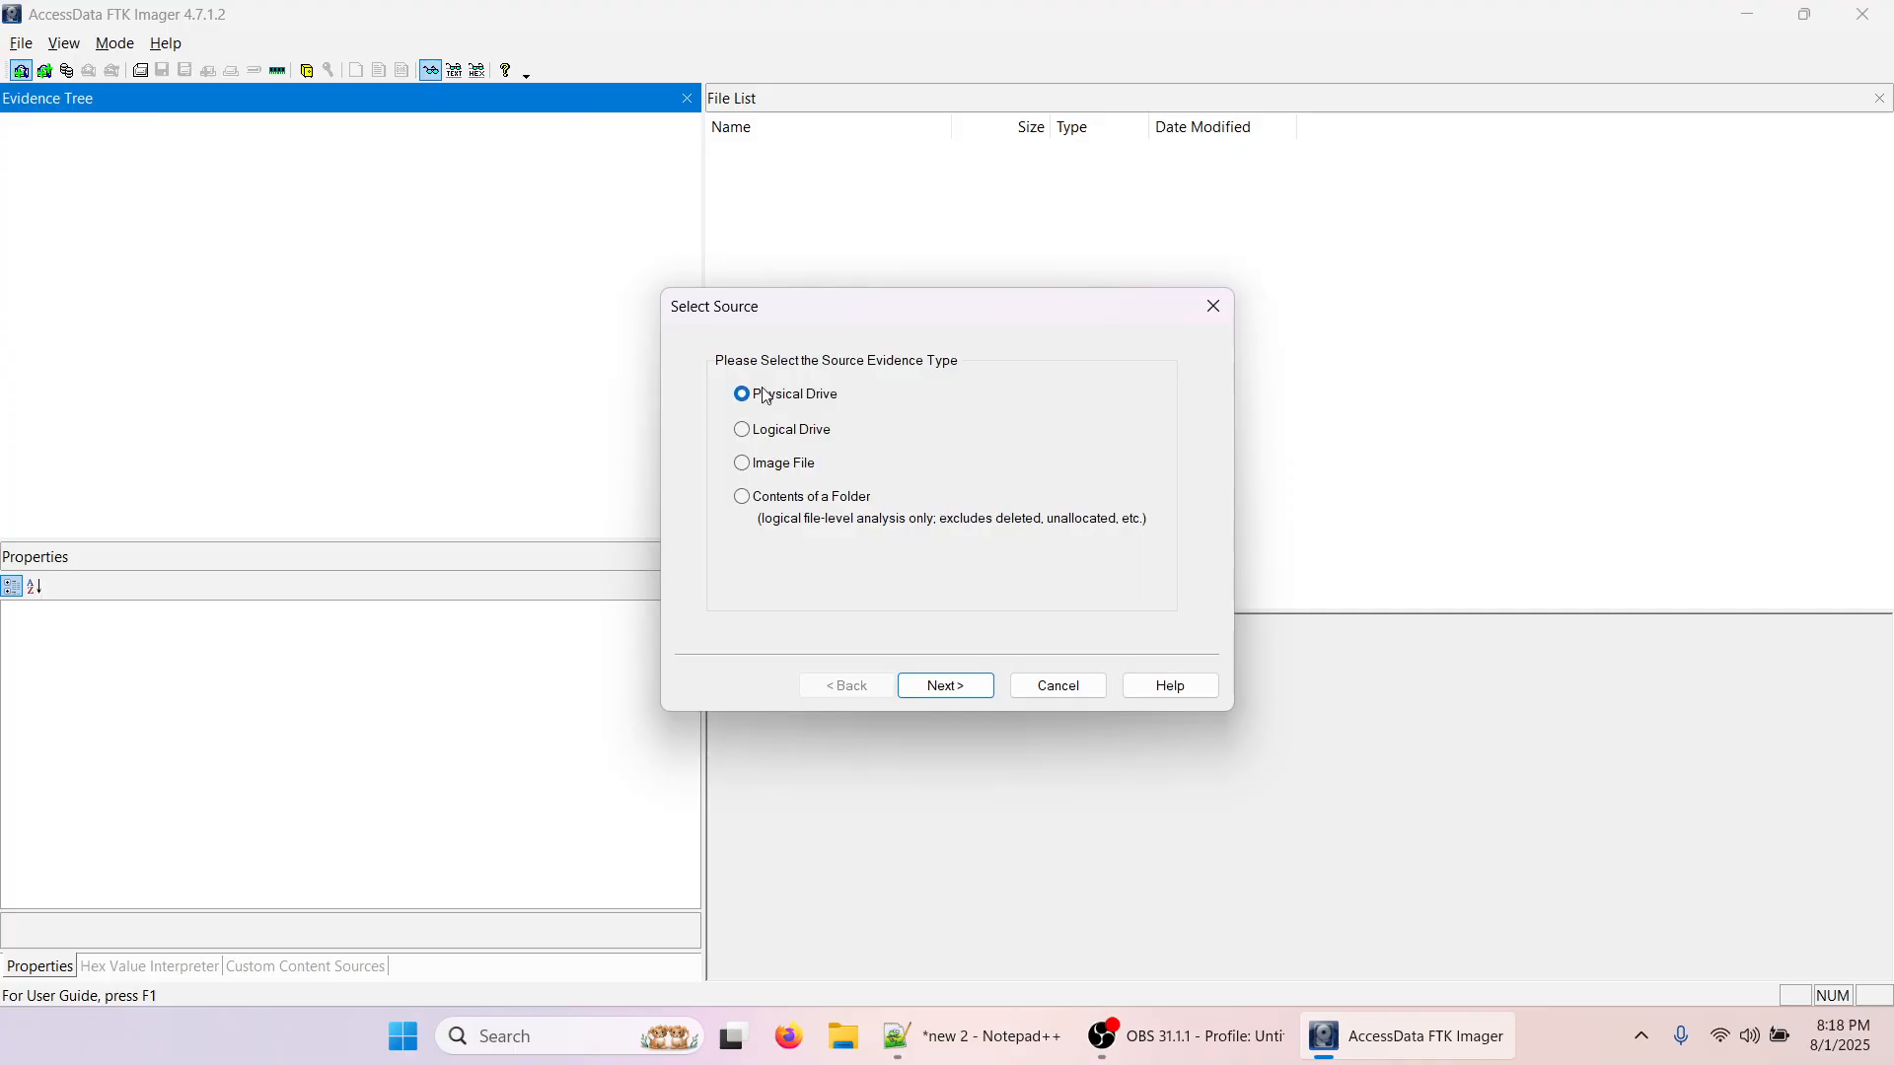
pyautogui.click(947, 686)
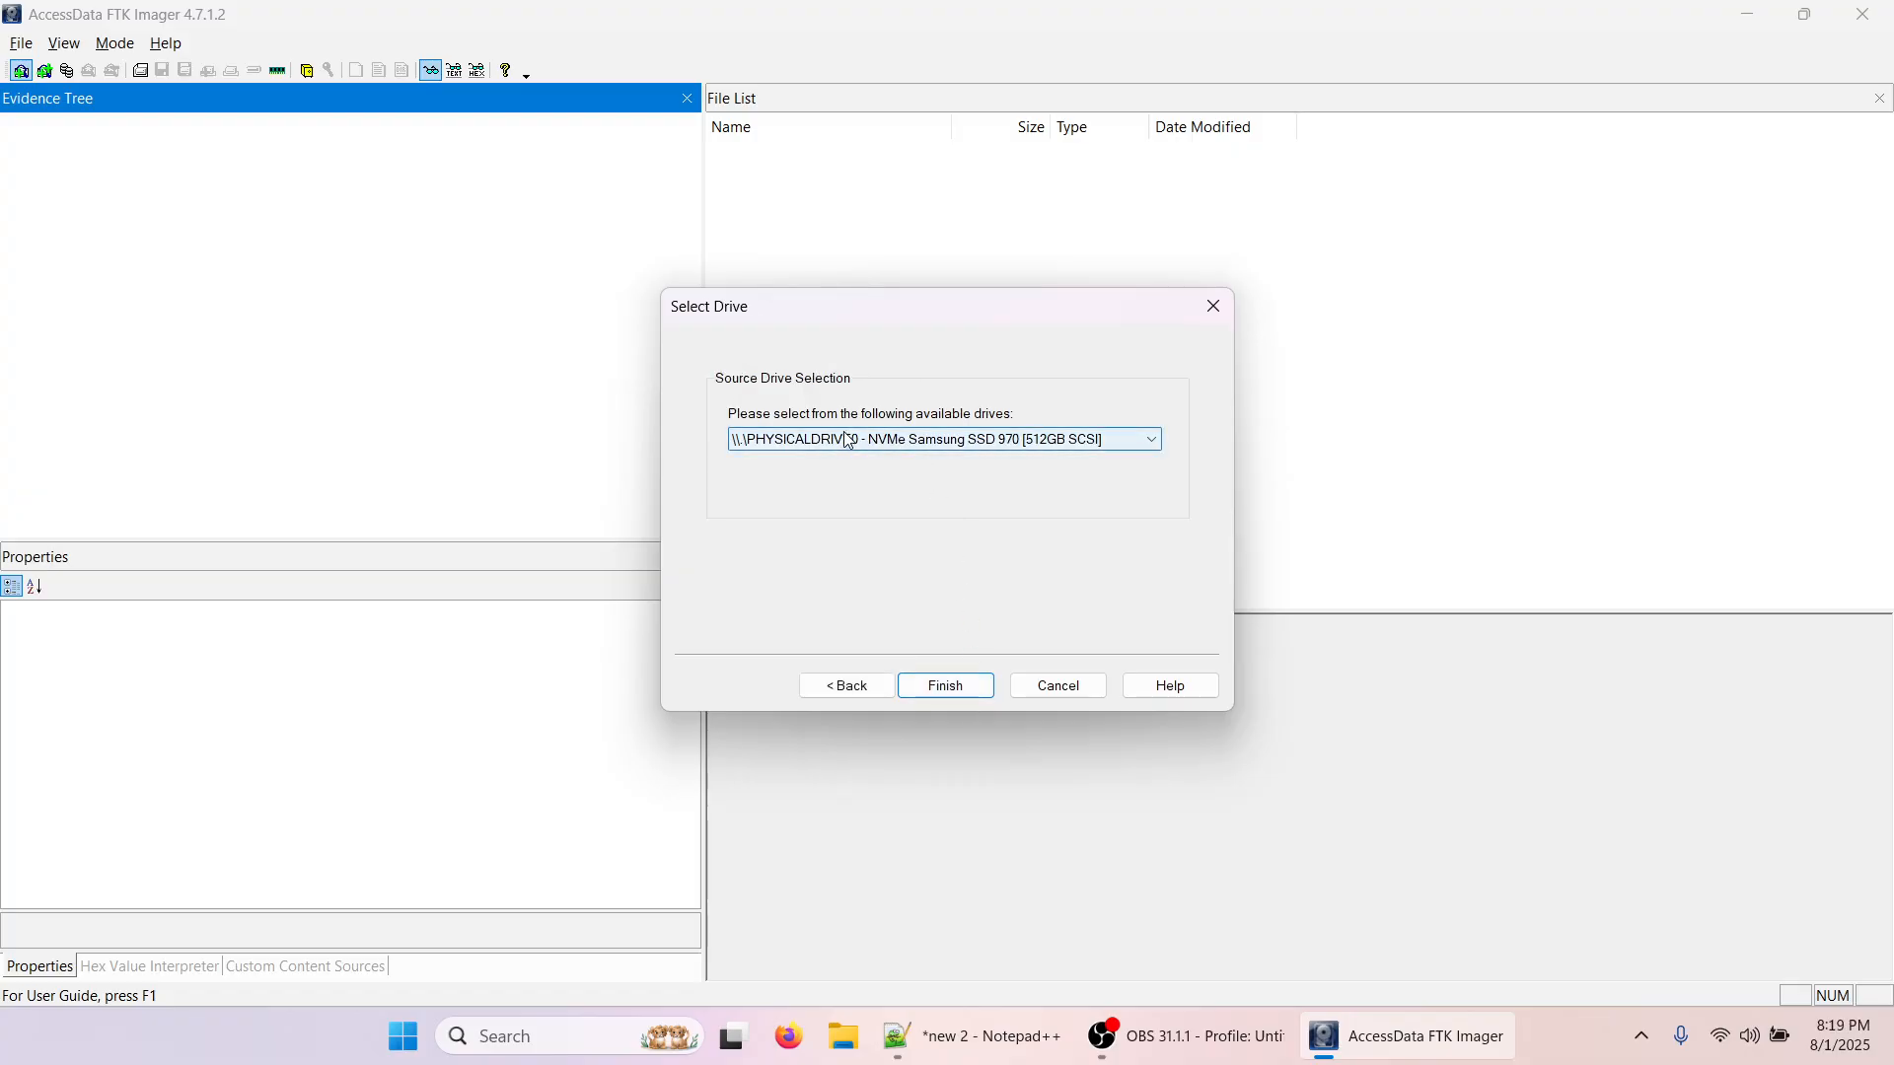
pyautogui.click(1152, 450)
pyautogui.click(1147, 441)
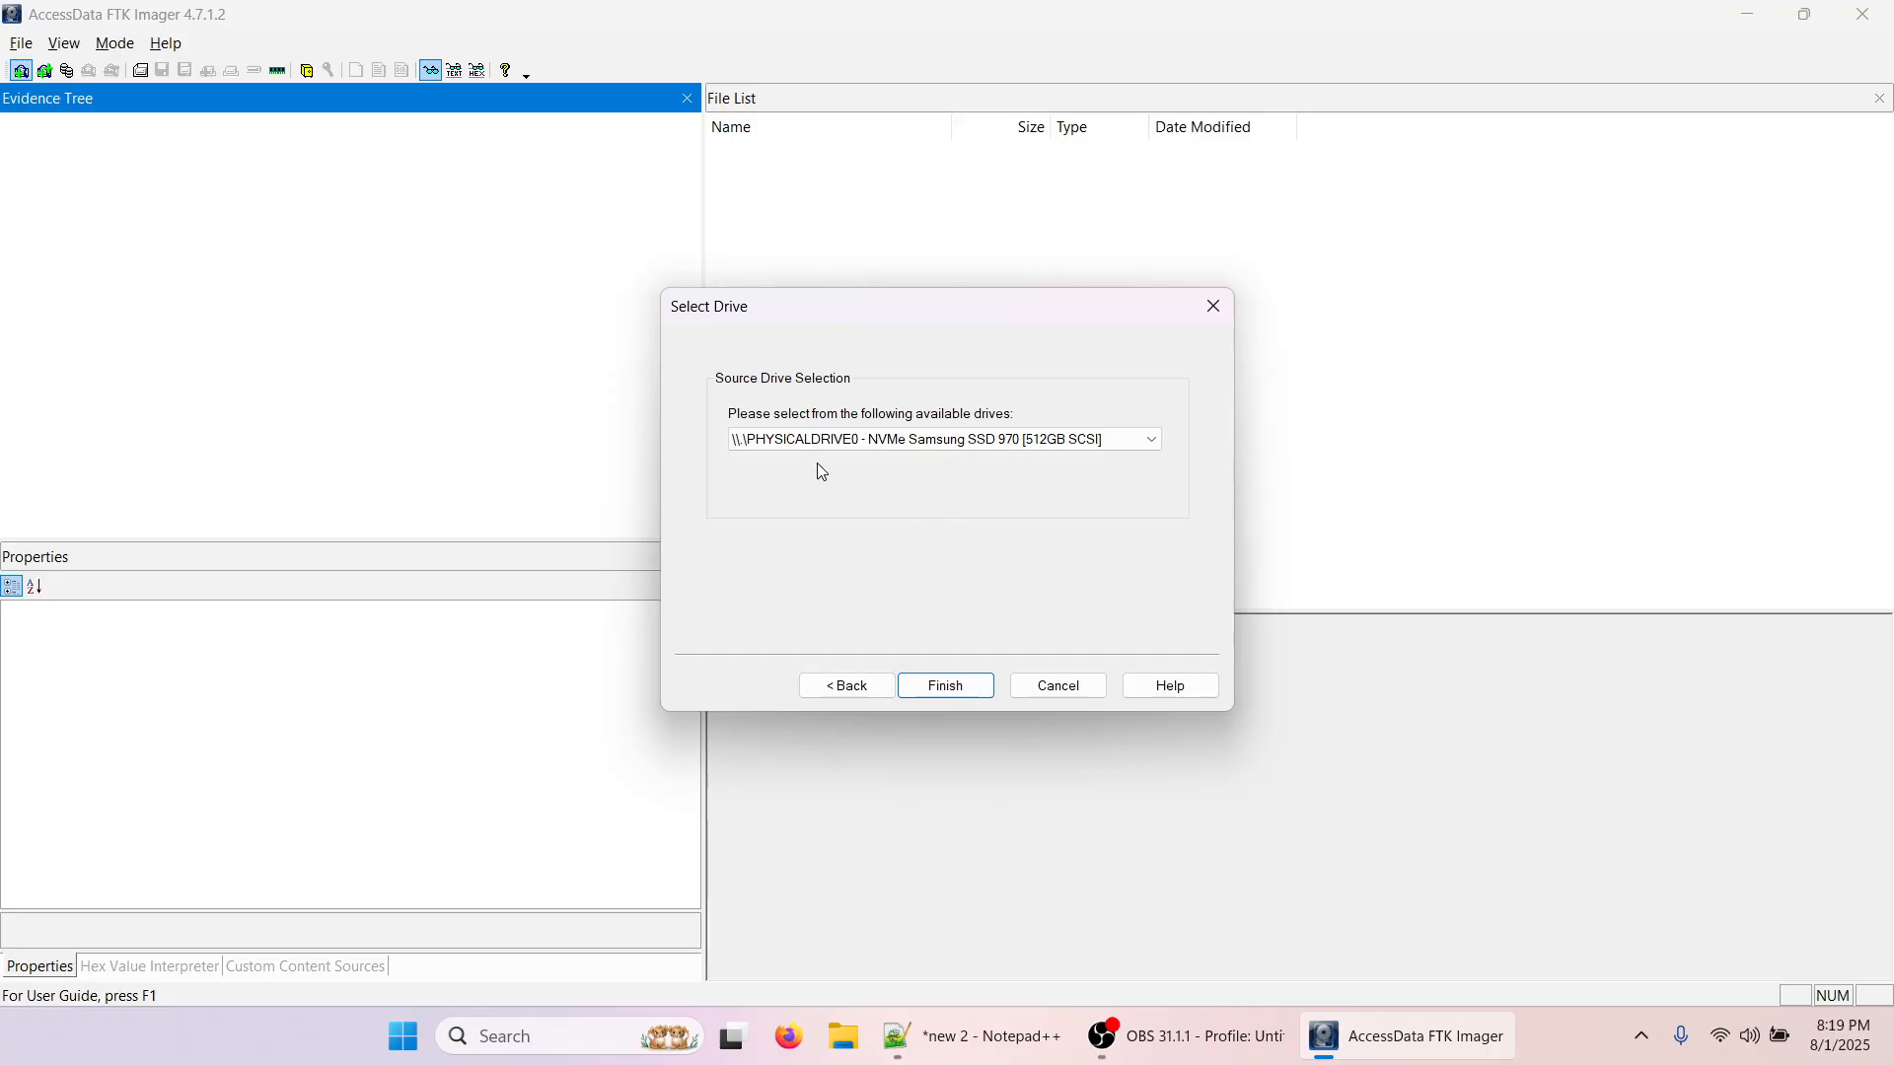
pyautogui.click(1051, 444)
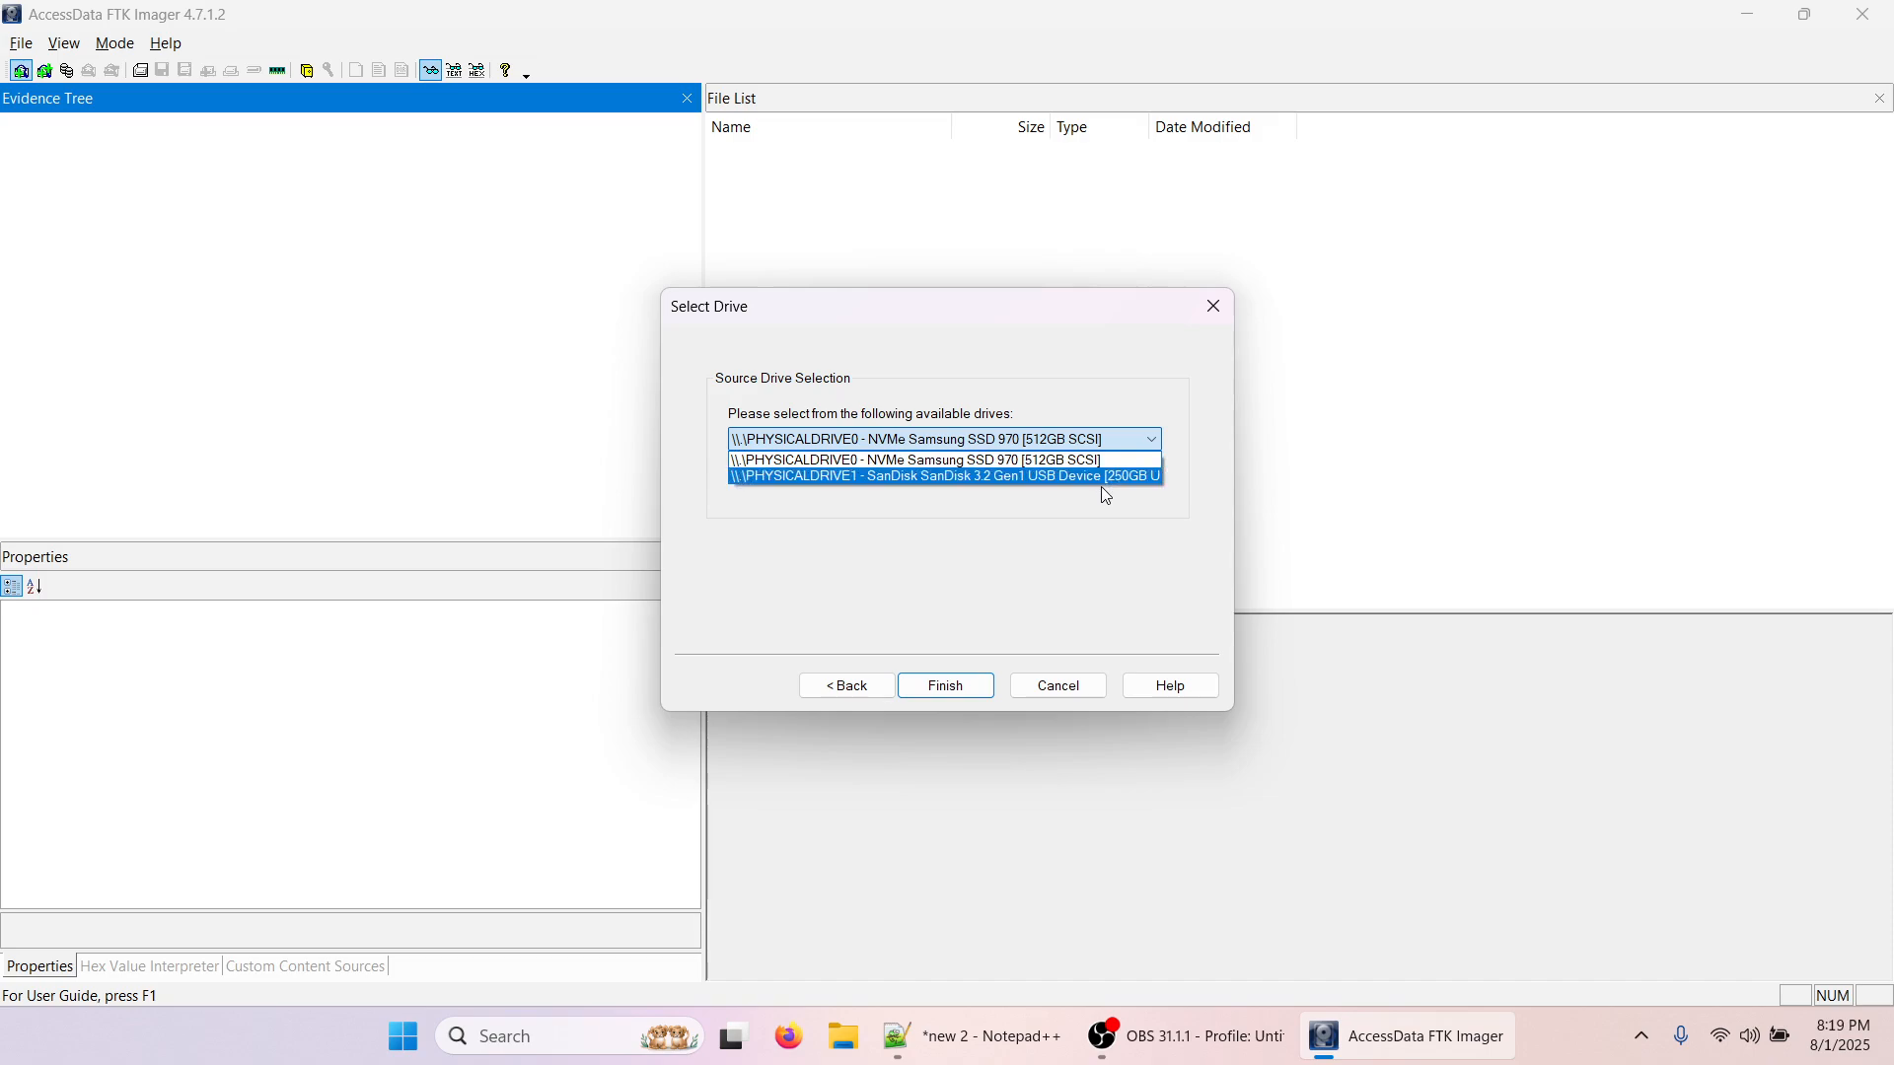
pyautogui.click(1041, 461)
pyautogui.click(967, 687)
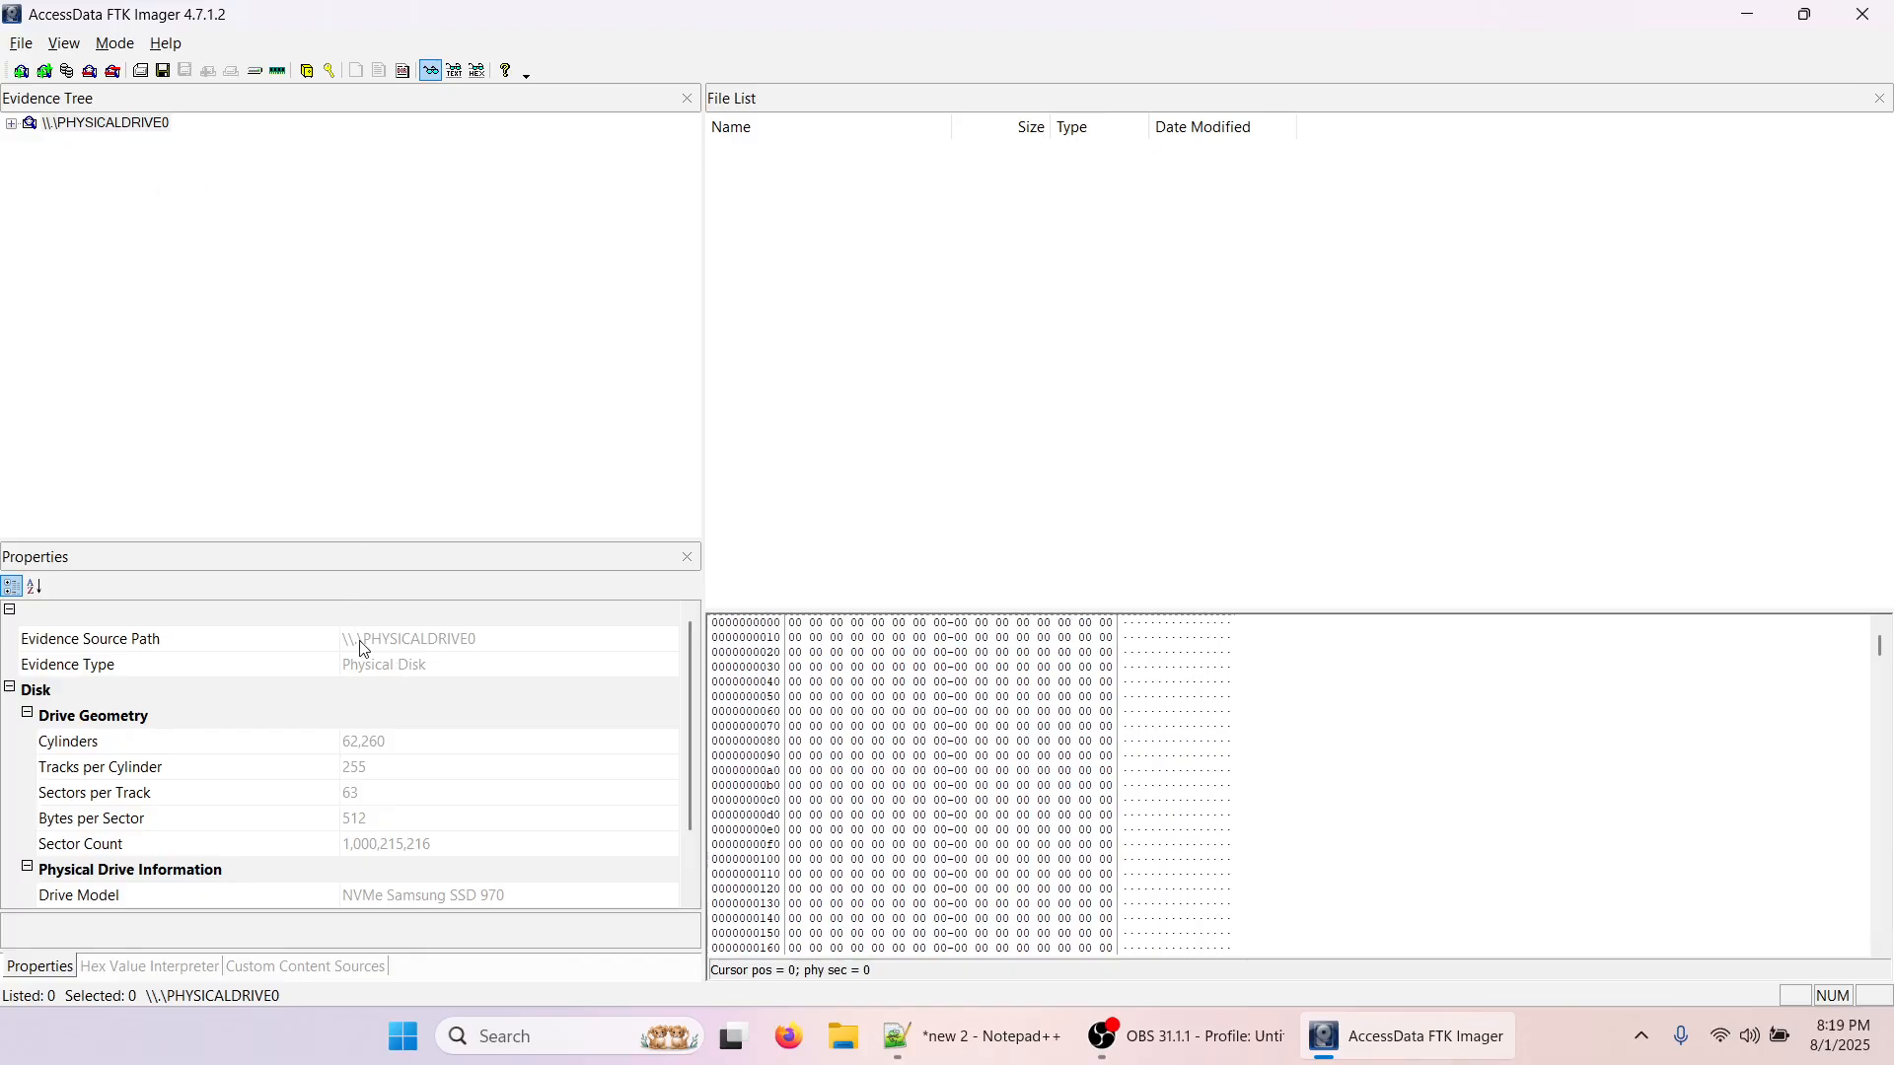
# - Review the physical drive's properties, covering its source path, evidence type, drive geometry, interface type and removable status
pyautogui.click(403, 643)
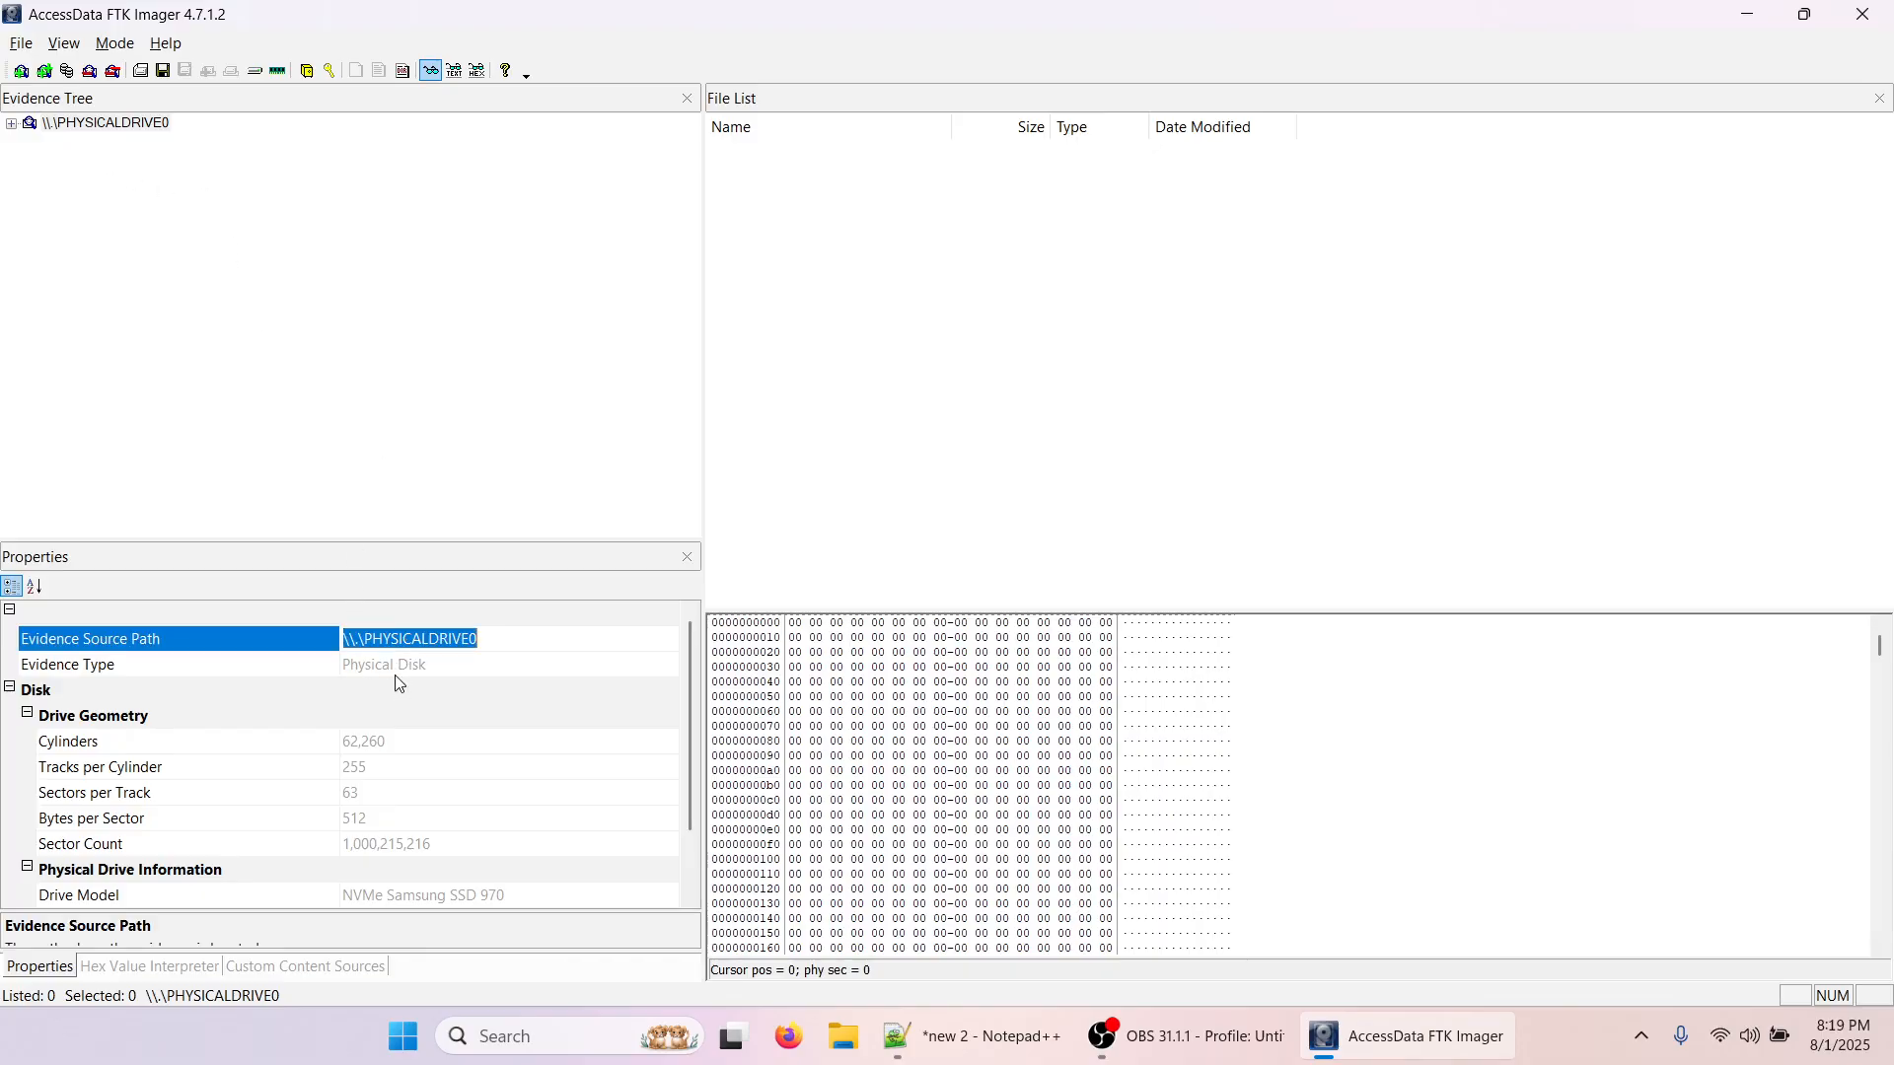
pyautogui.click(401, 667)
pyautogui.click(447, 667)
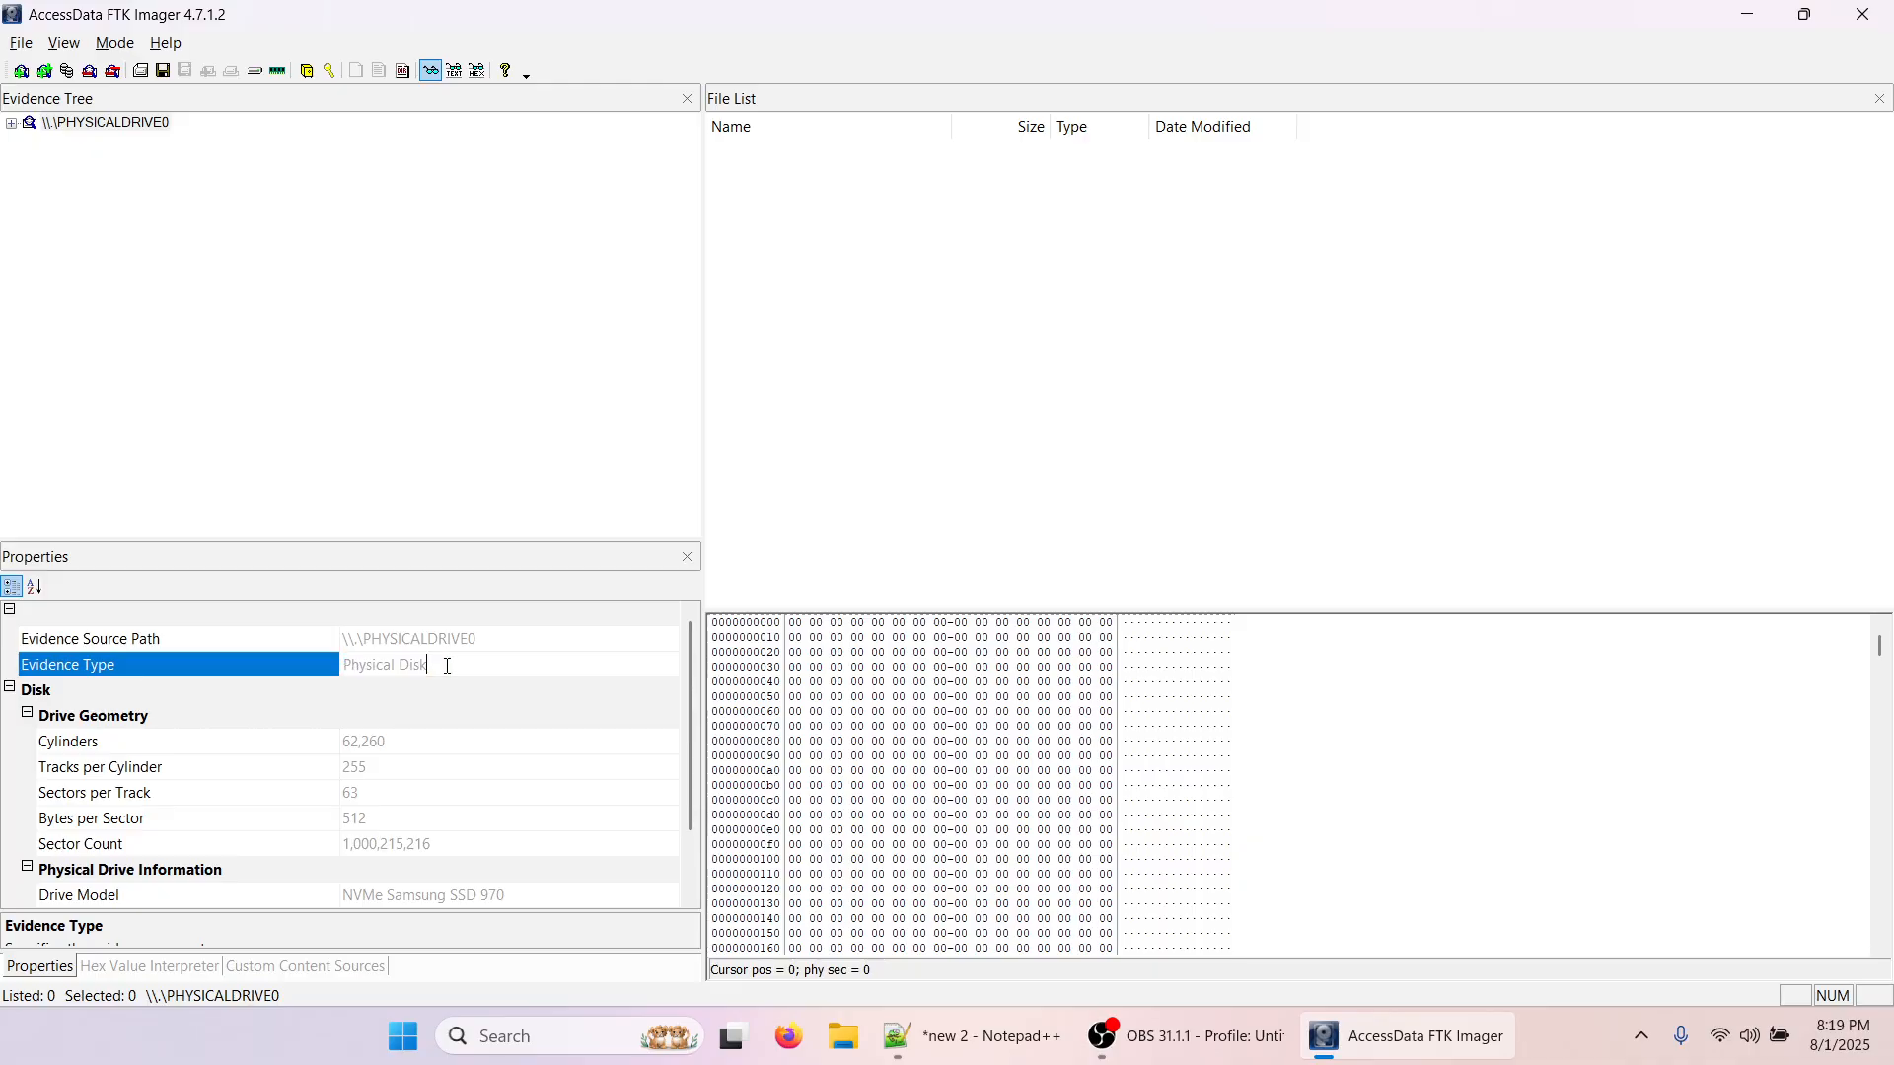
pyautogui.click(427, 743)
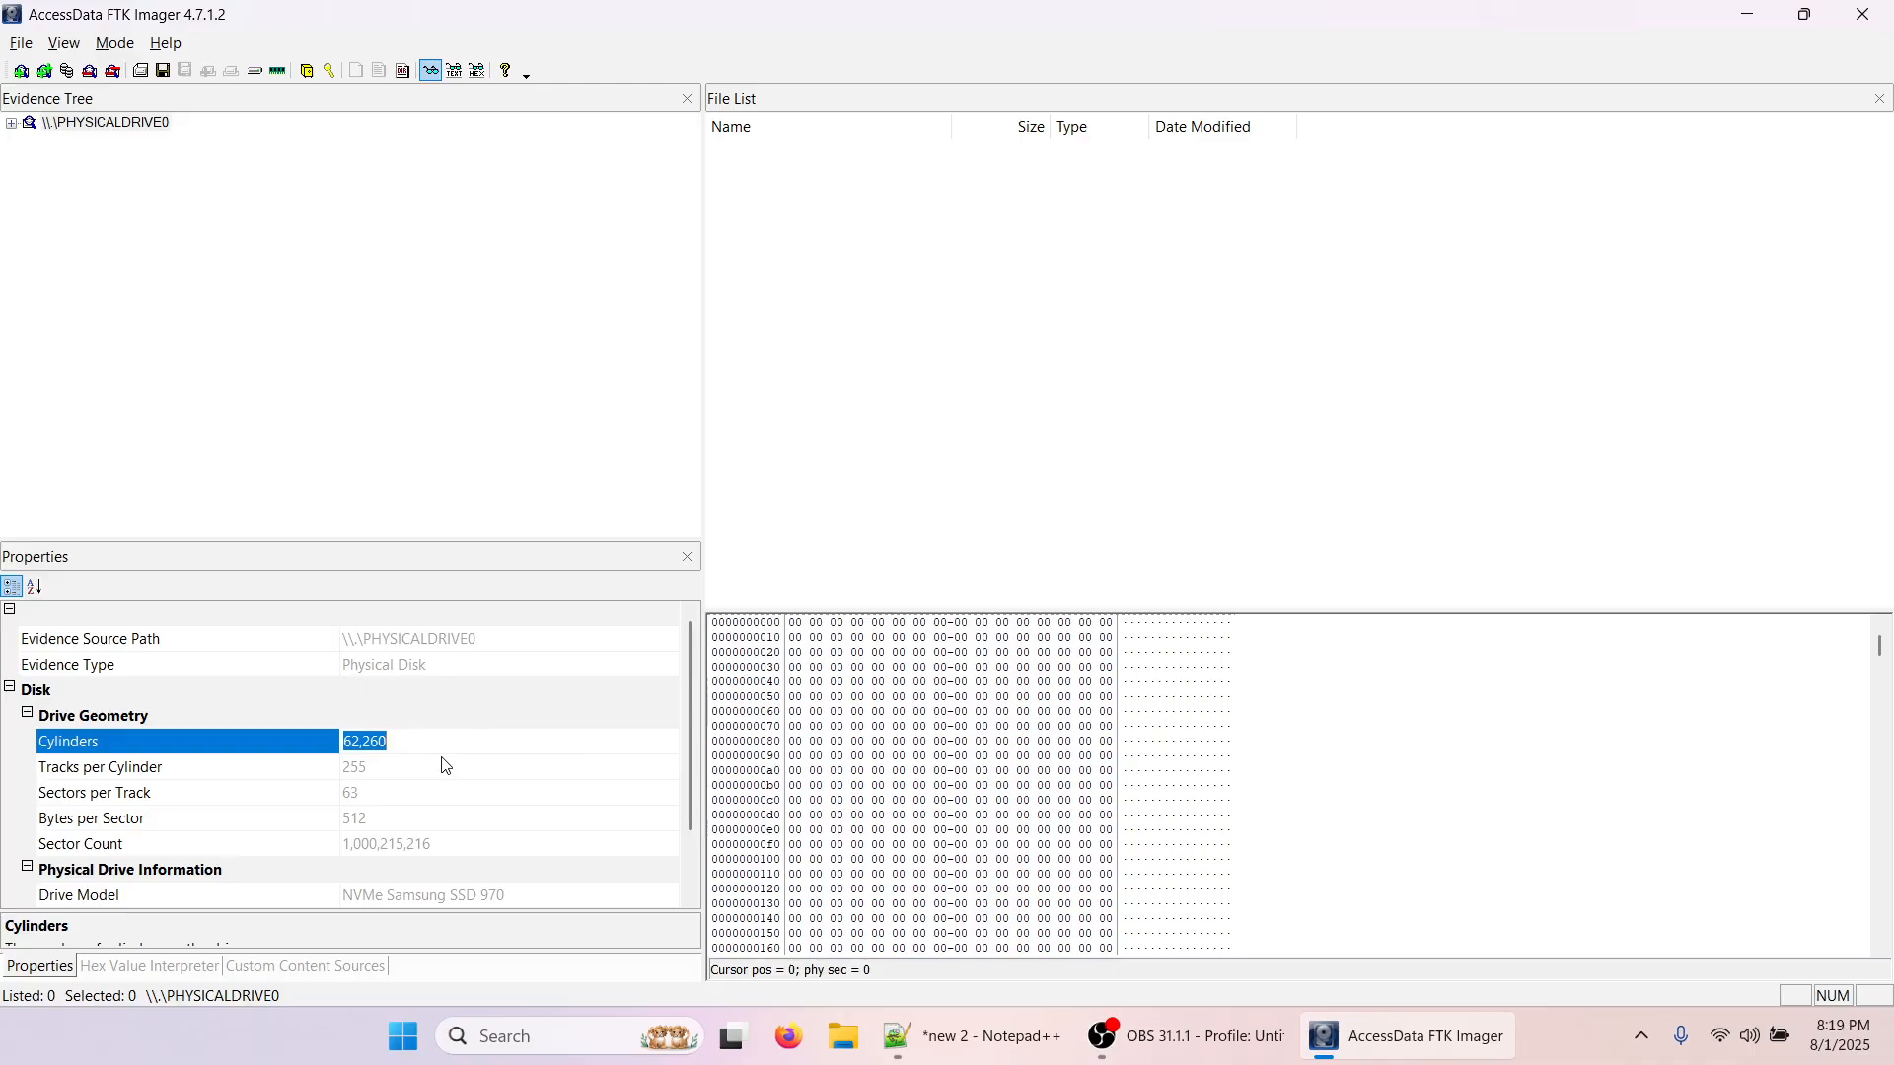
pyautogui.click(441, 768)
pyautogui.click(440, 792)
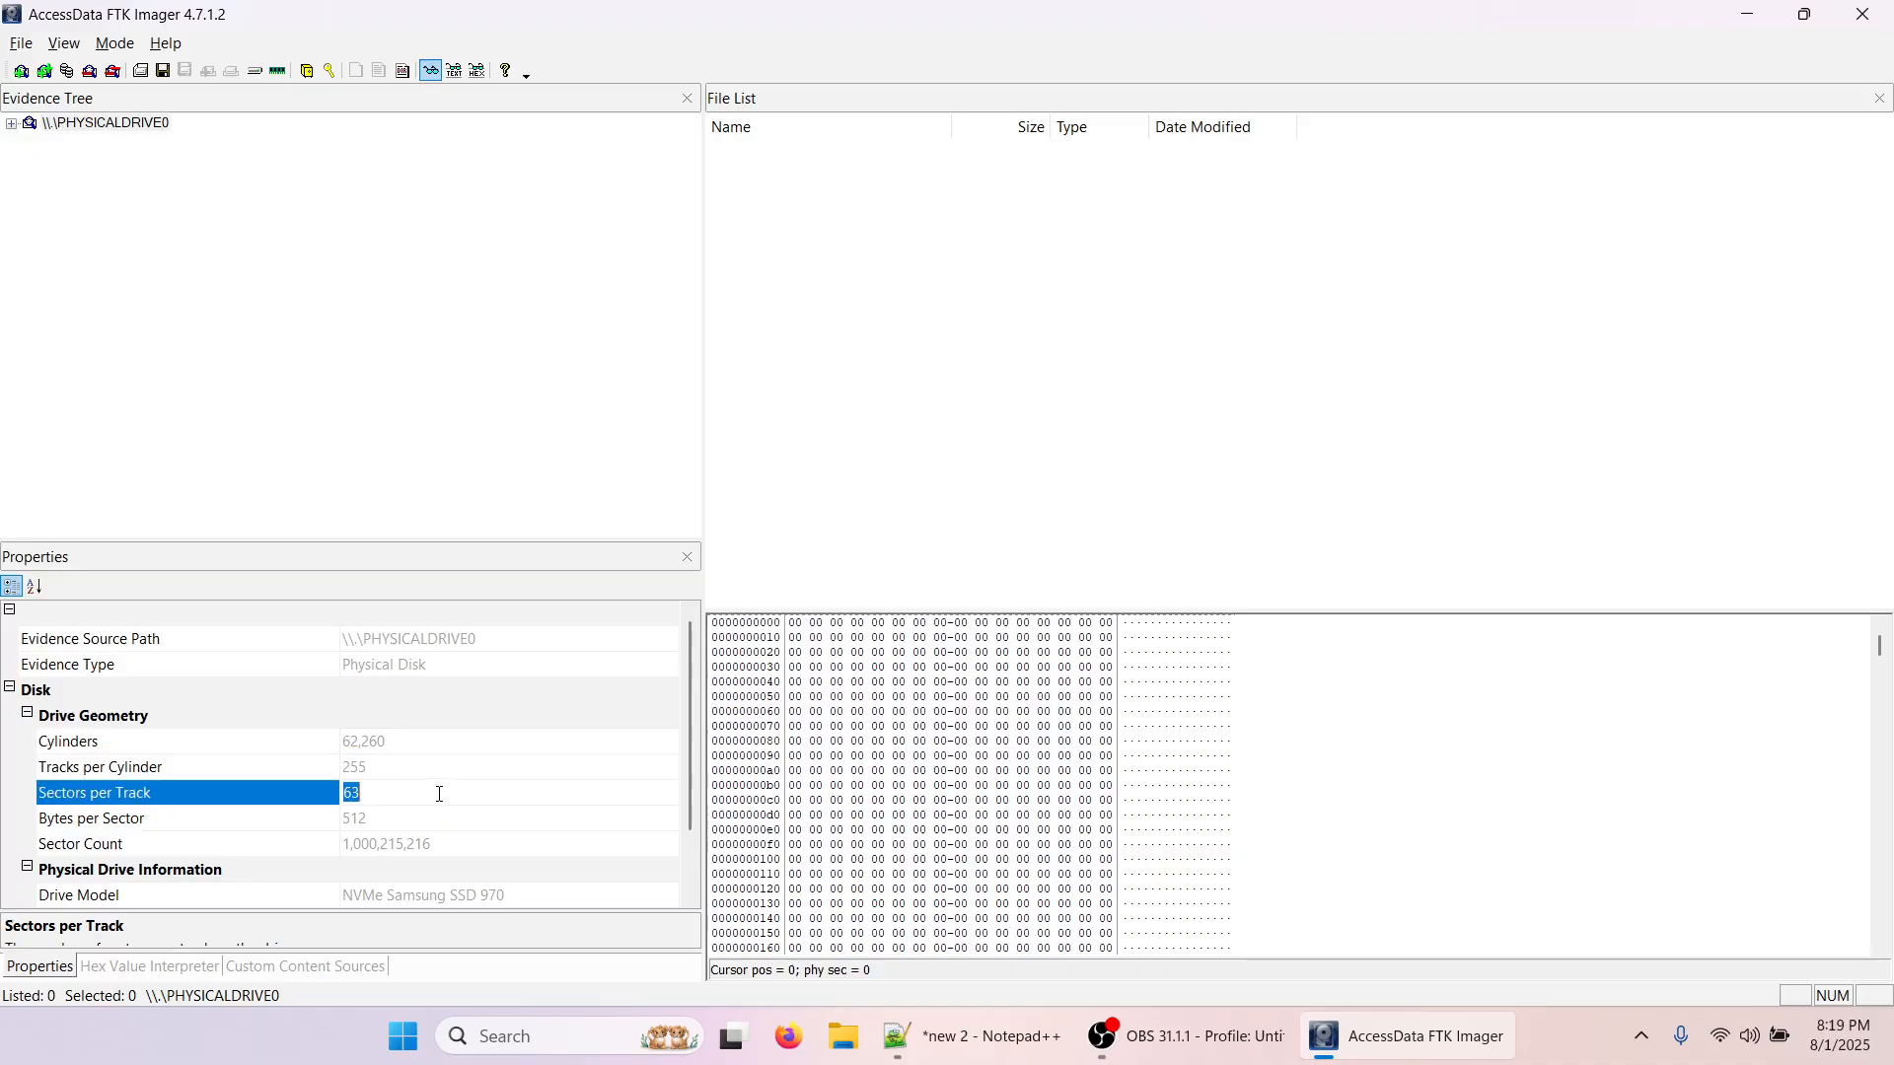
pyautogui.click(435, 822)
pyautogui.click(446, 841)
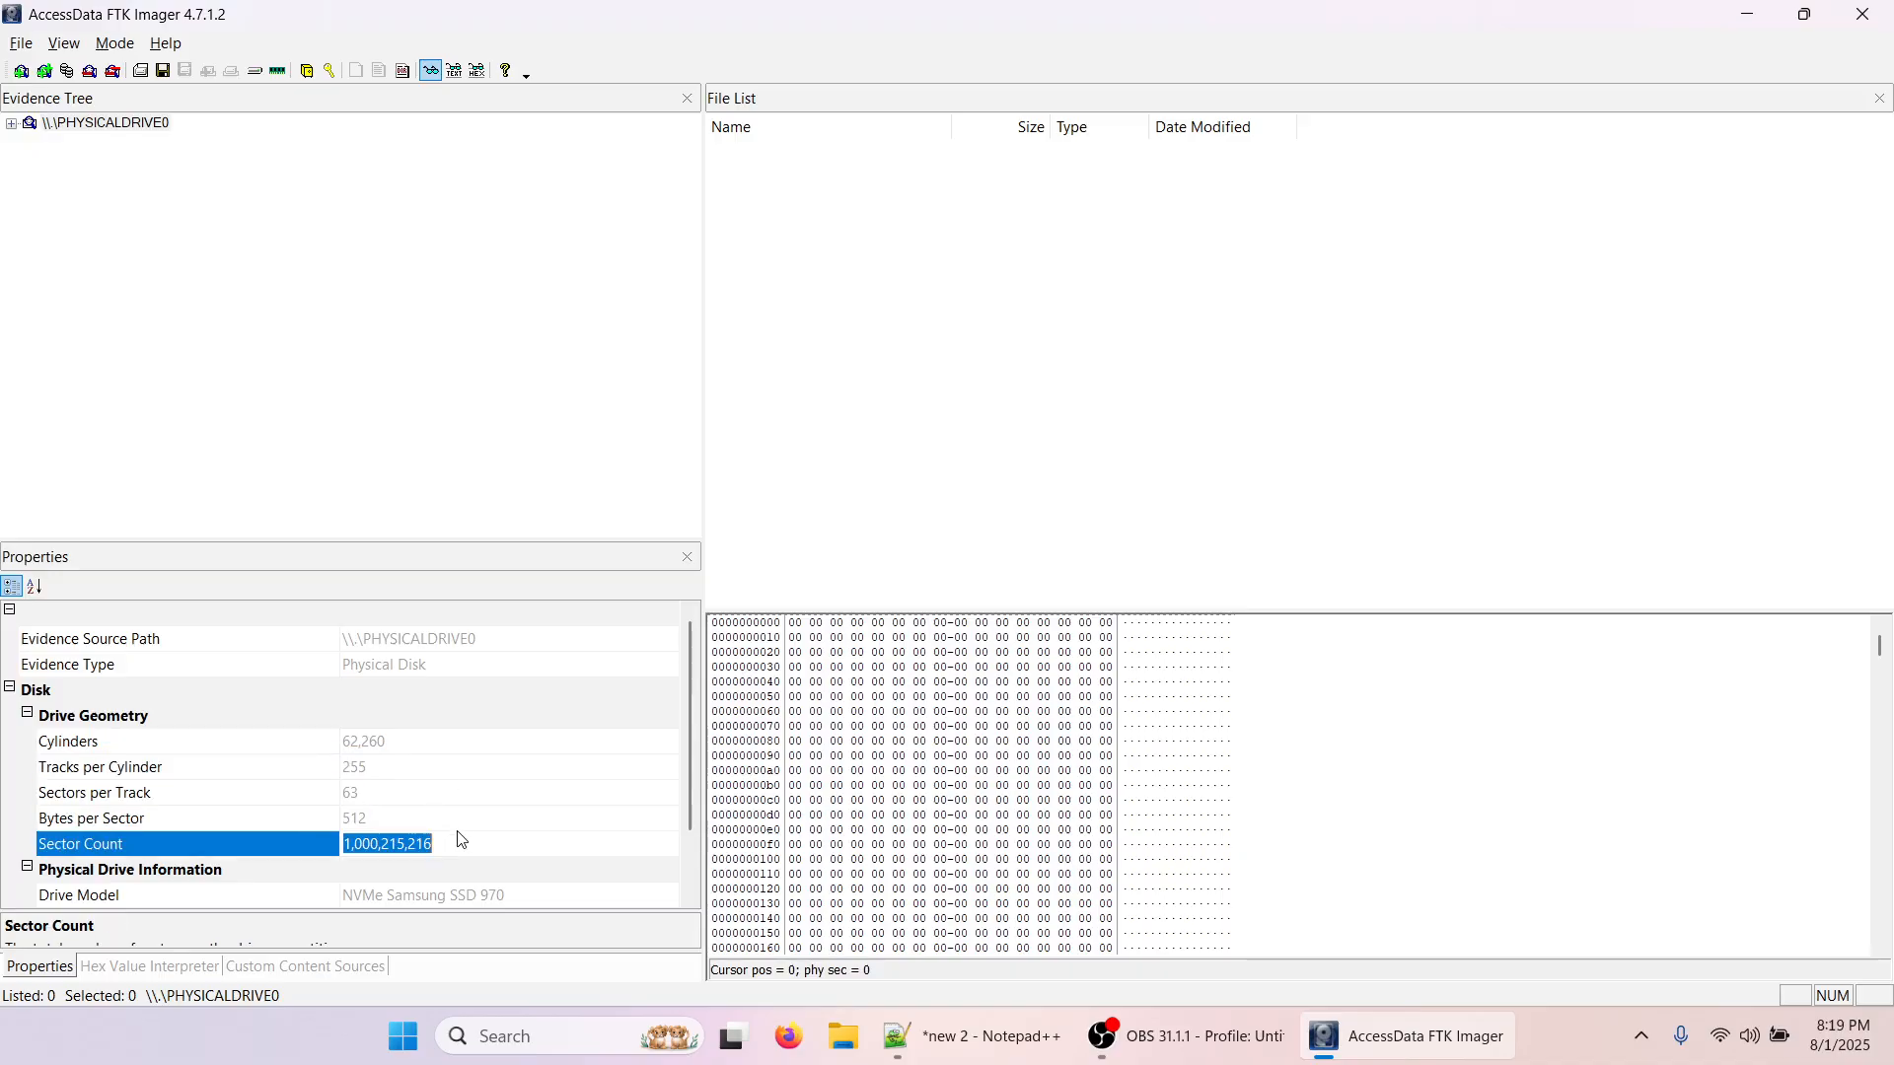
pyautogui.moveTo(698, 814); pyautogui.dragTo(686, 884)
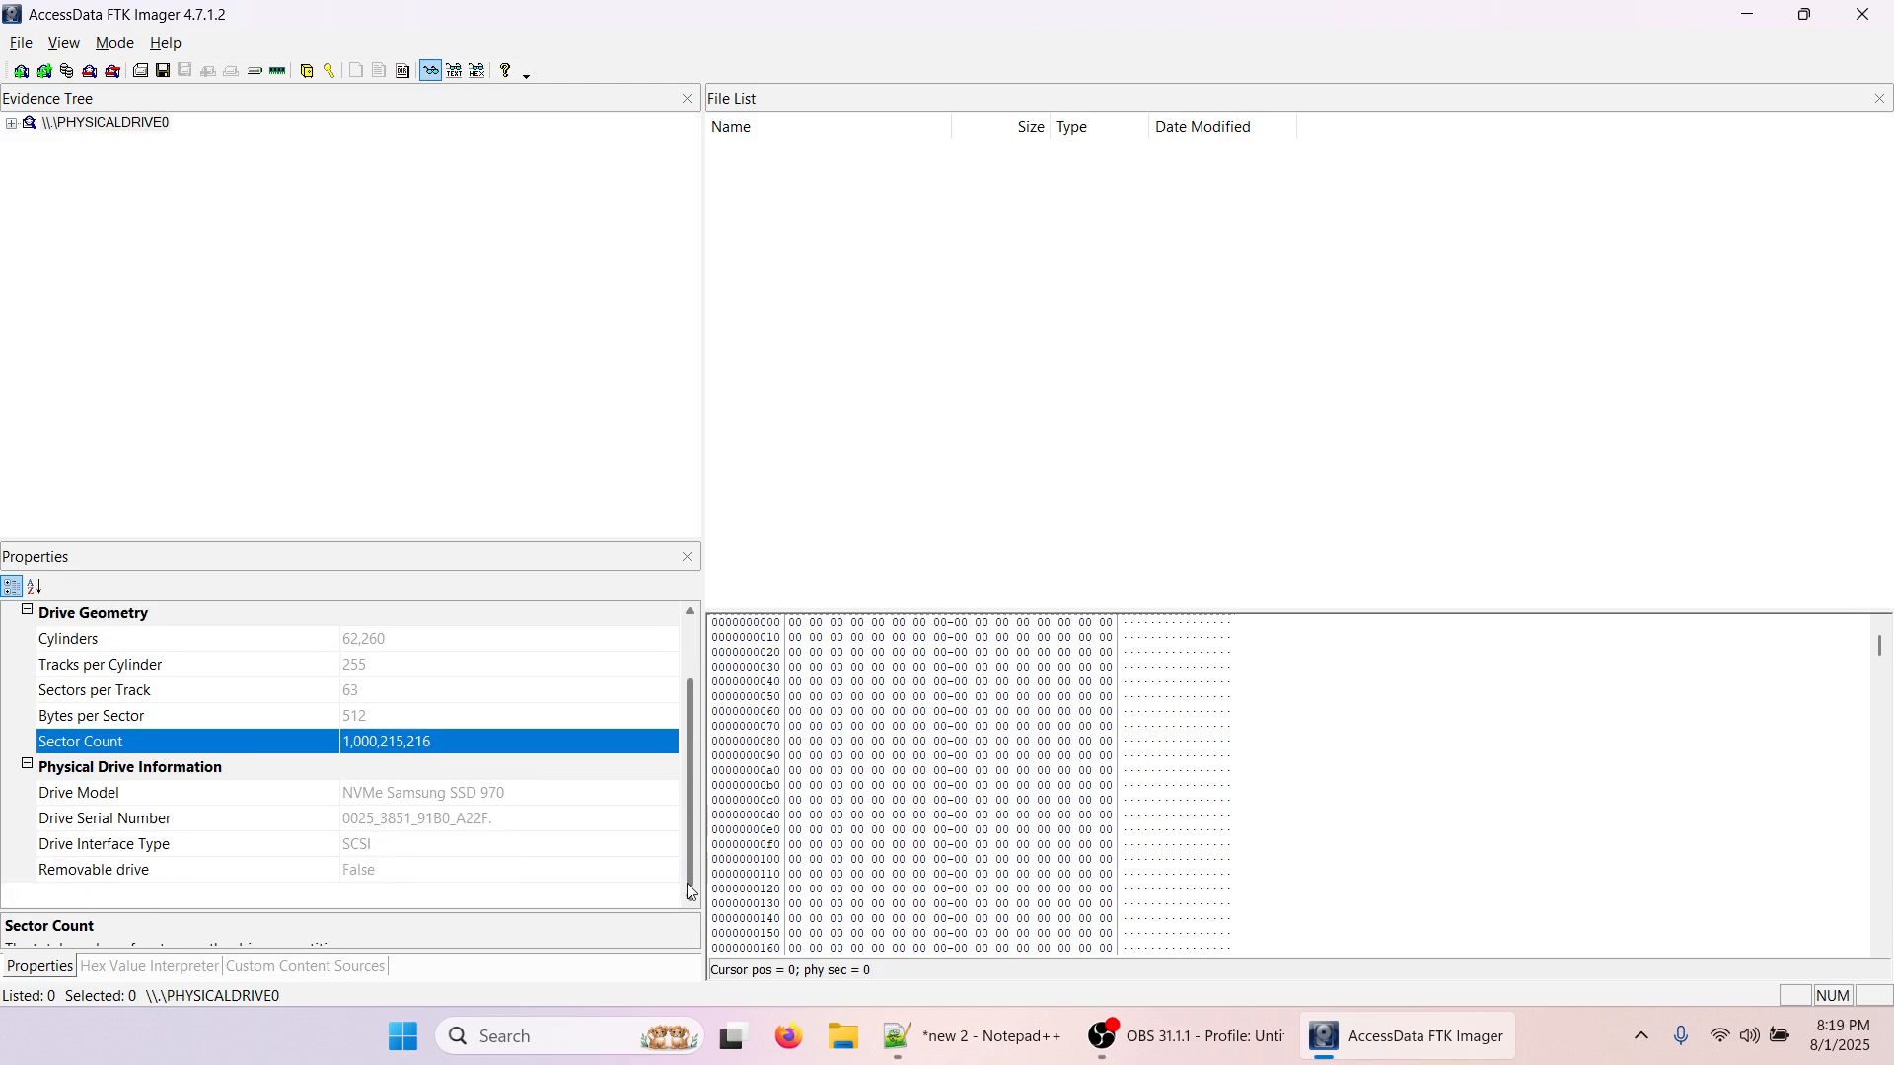
pyautogui.click(475, 847)
pyautogui.click(473, 868)
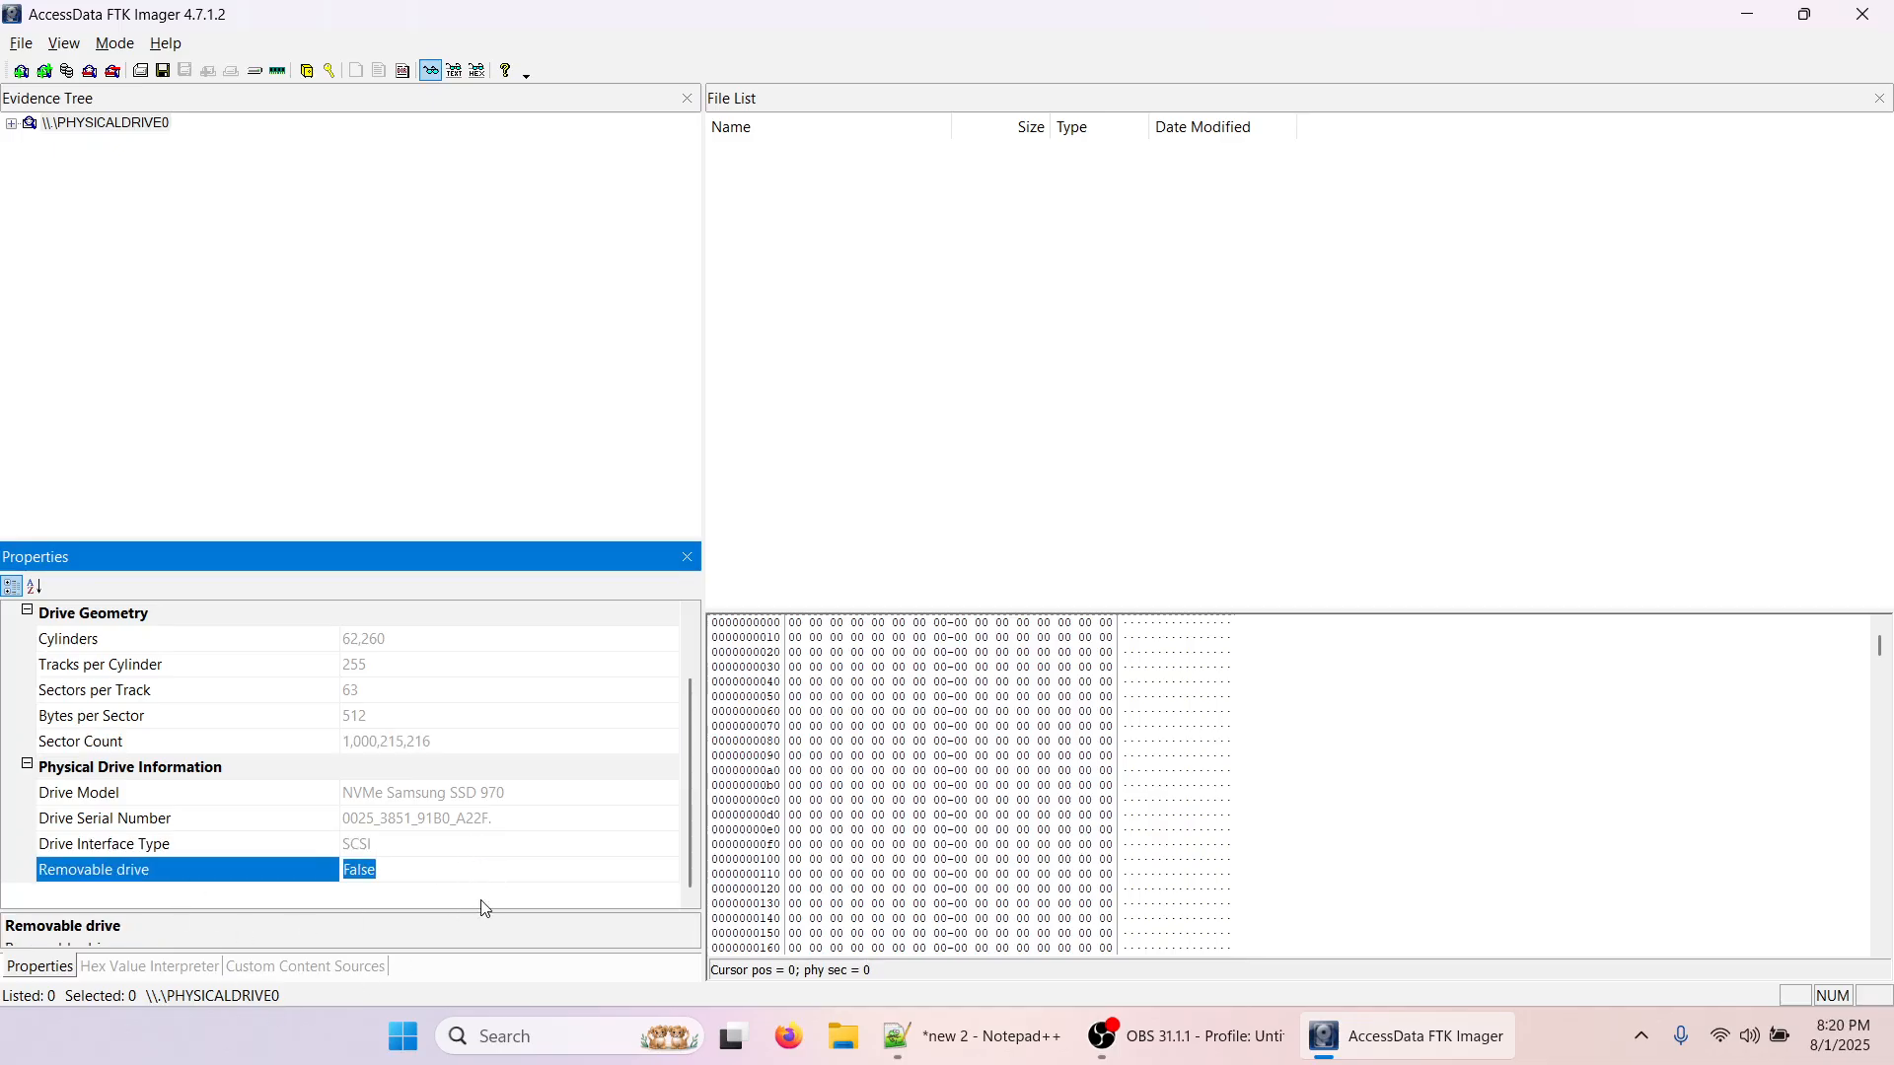
pyautogui.moveTo(474, 909); pyautogui.dragTo(493, 845)
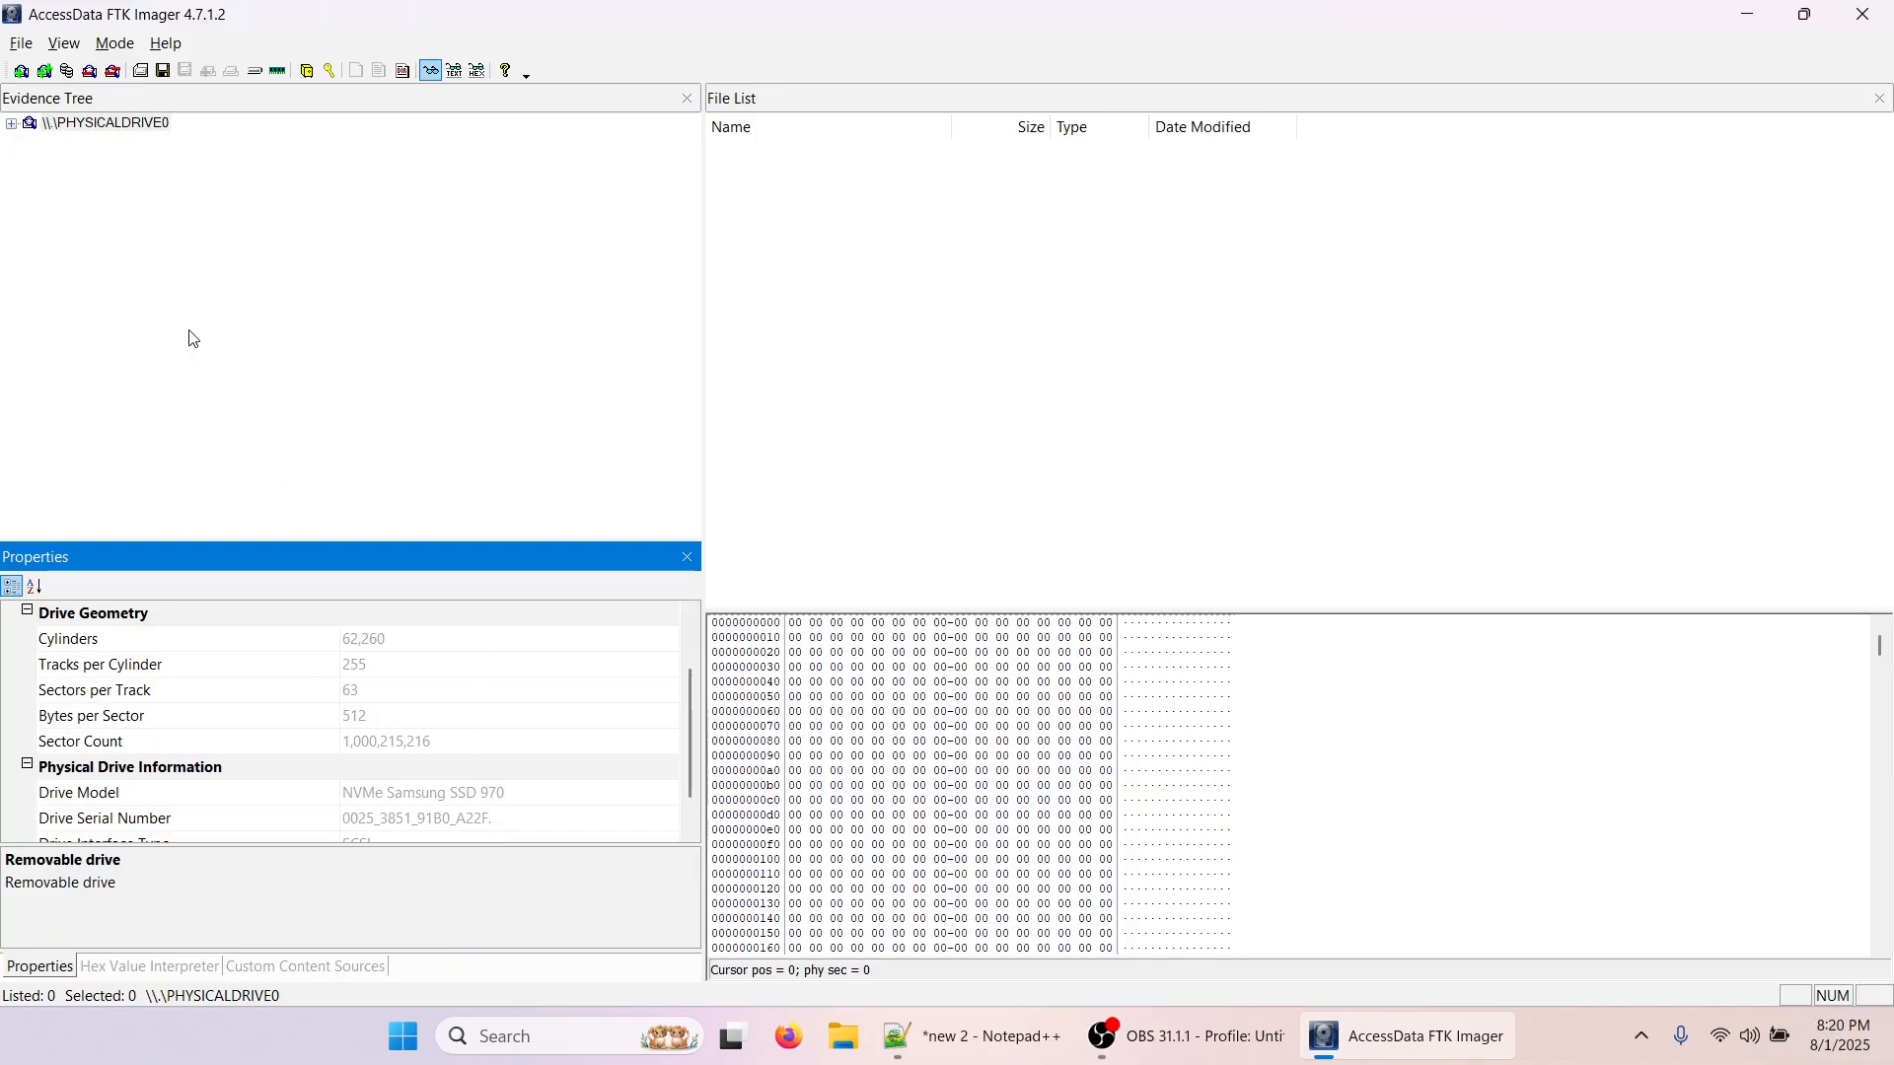
# - Expand the physical drive in the evidence tree and examine its Microsoft reserved partition (3) and Basic data partition (4)
pyautogui.click(11, 124)
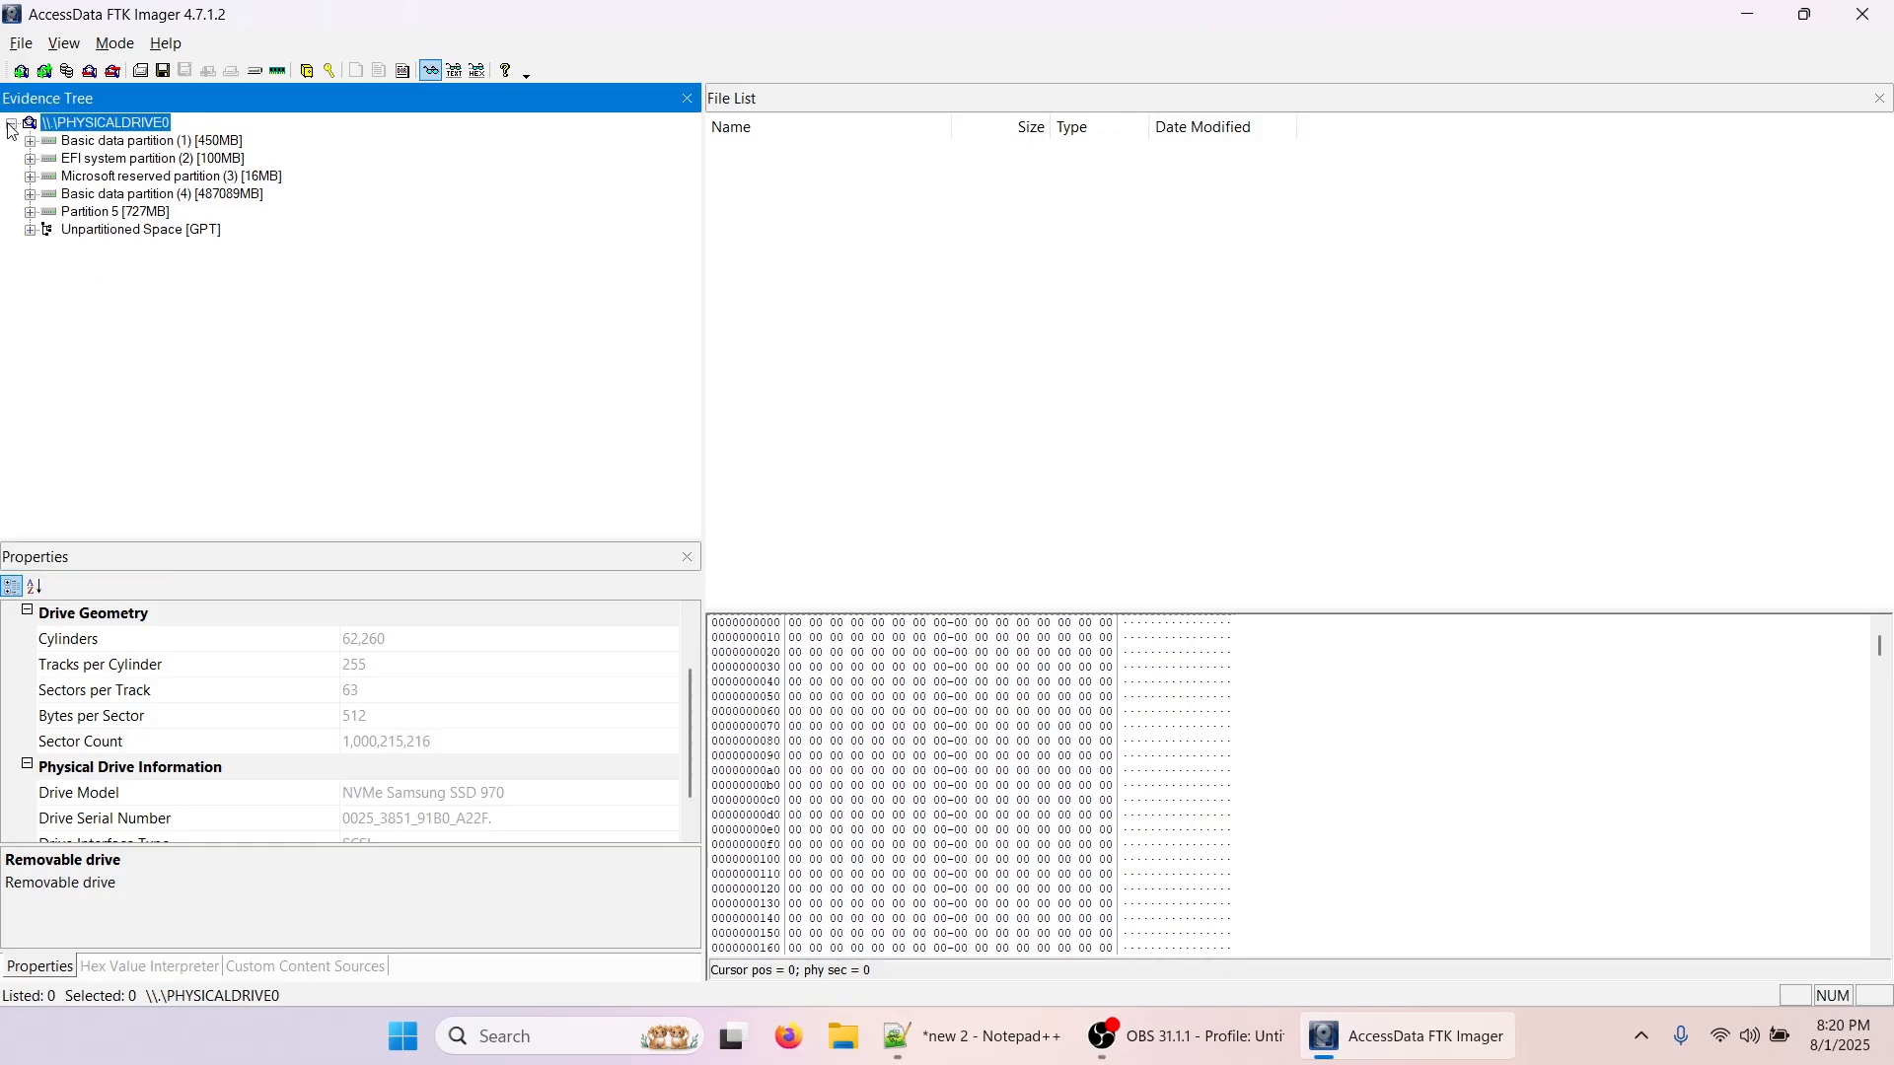
pyautogui.click(151, 197)
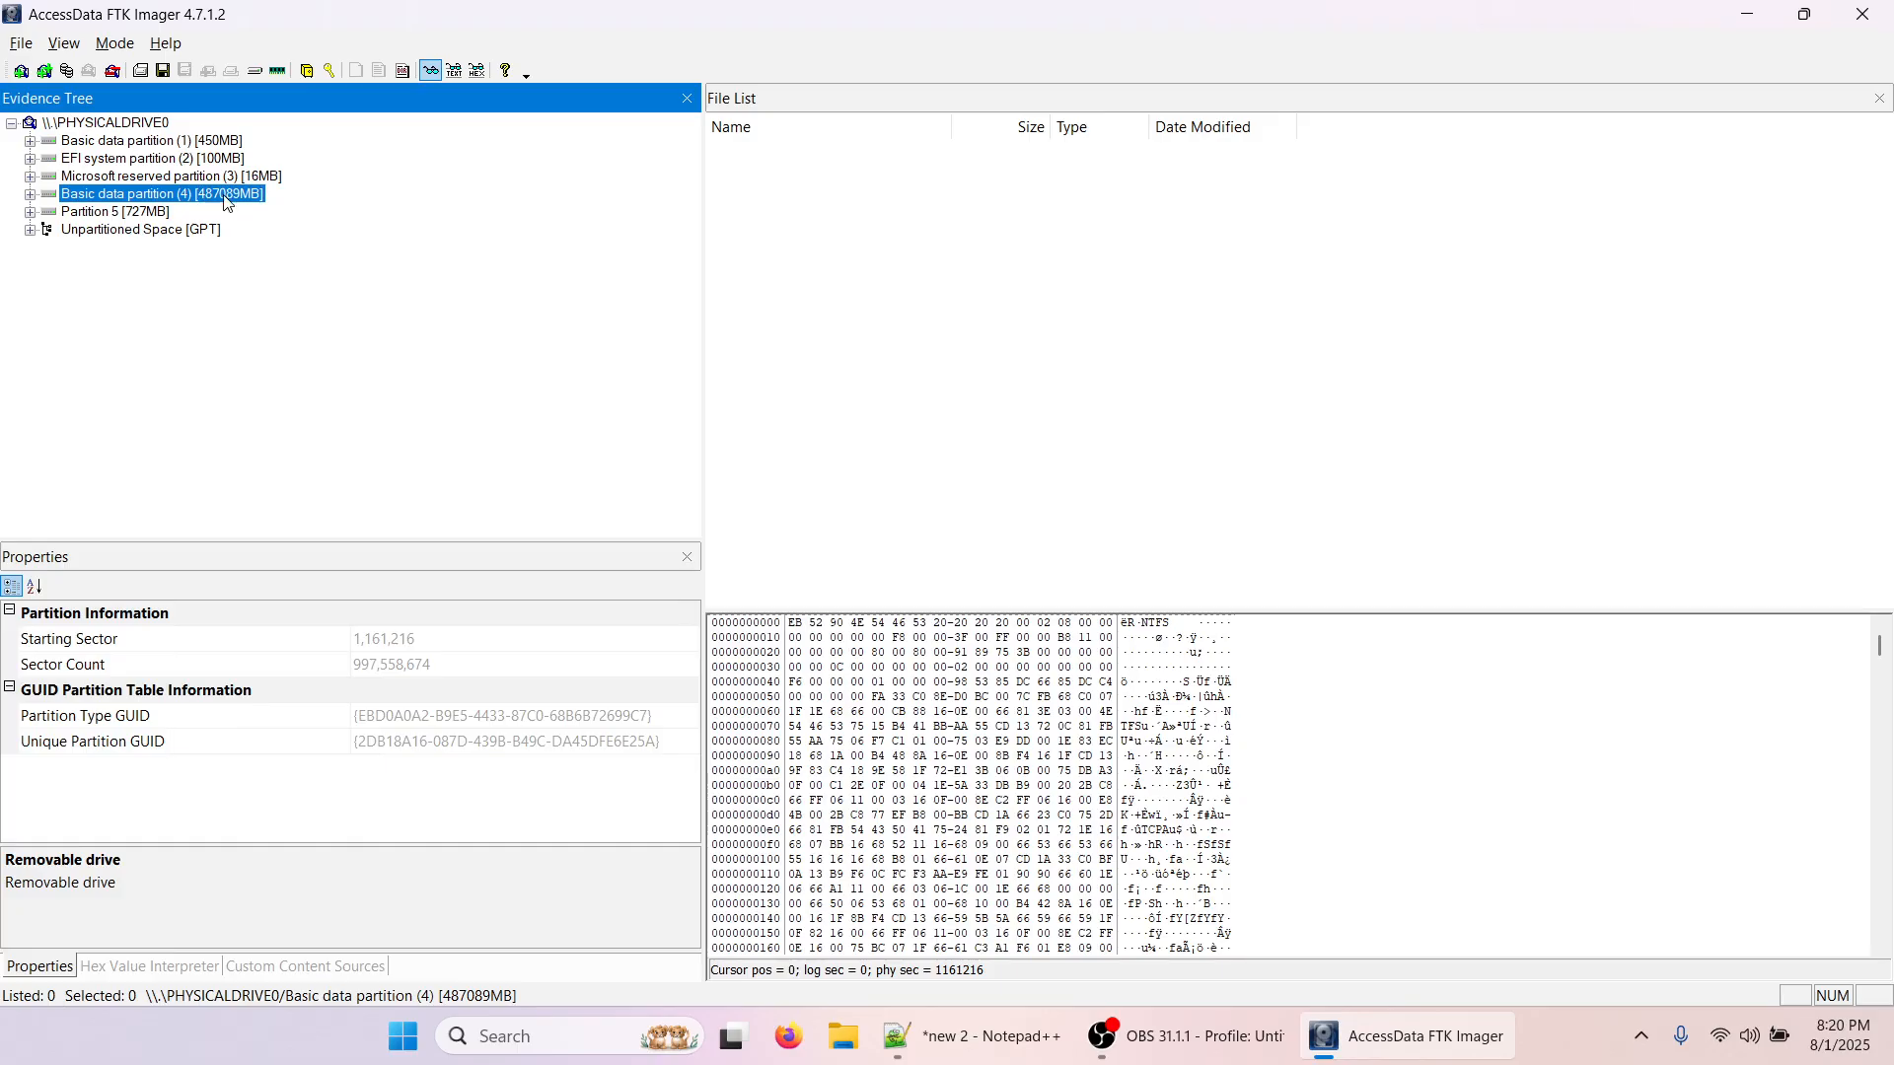
pyautogui.click(31, 195)
pyautogui.click(30, 196)
pyautogui.click(112, 124)
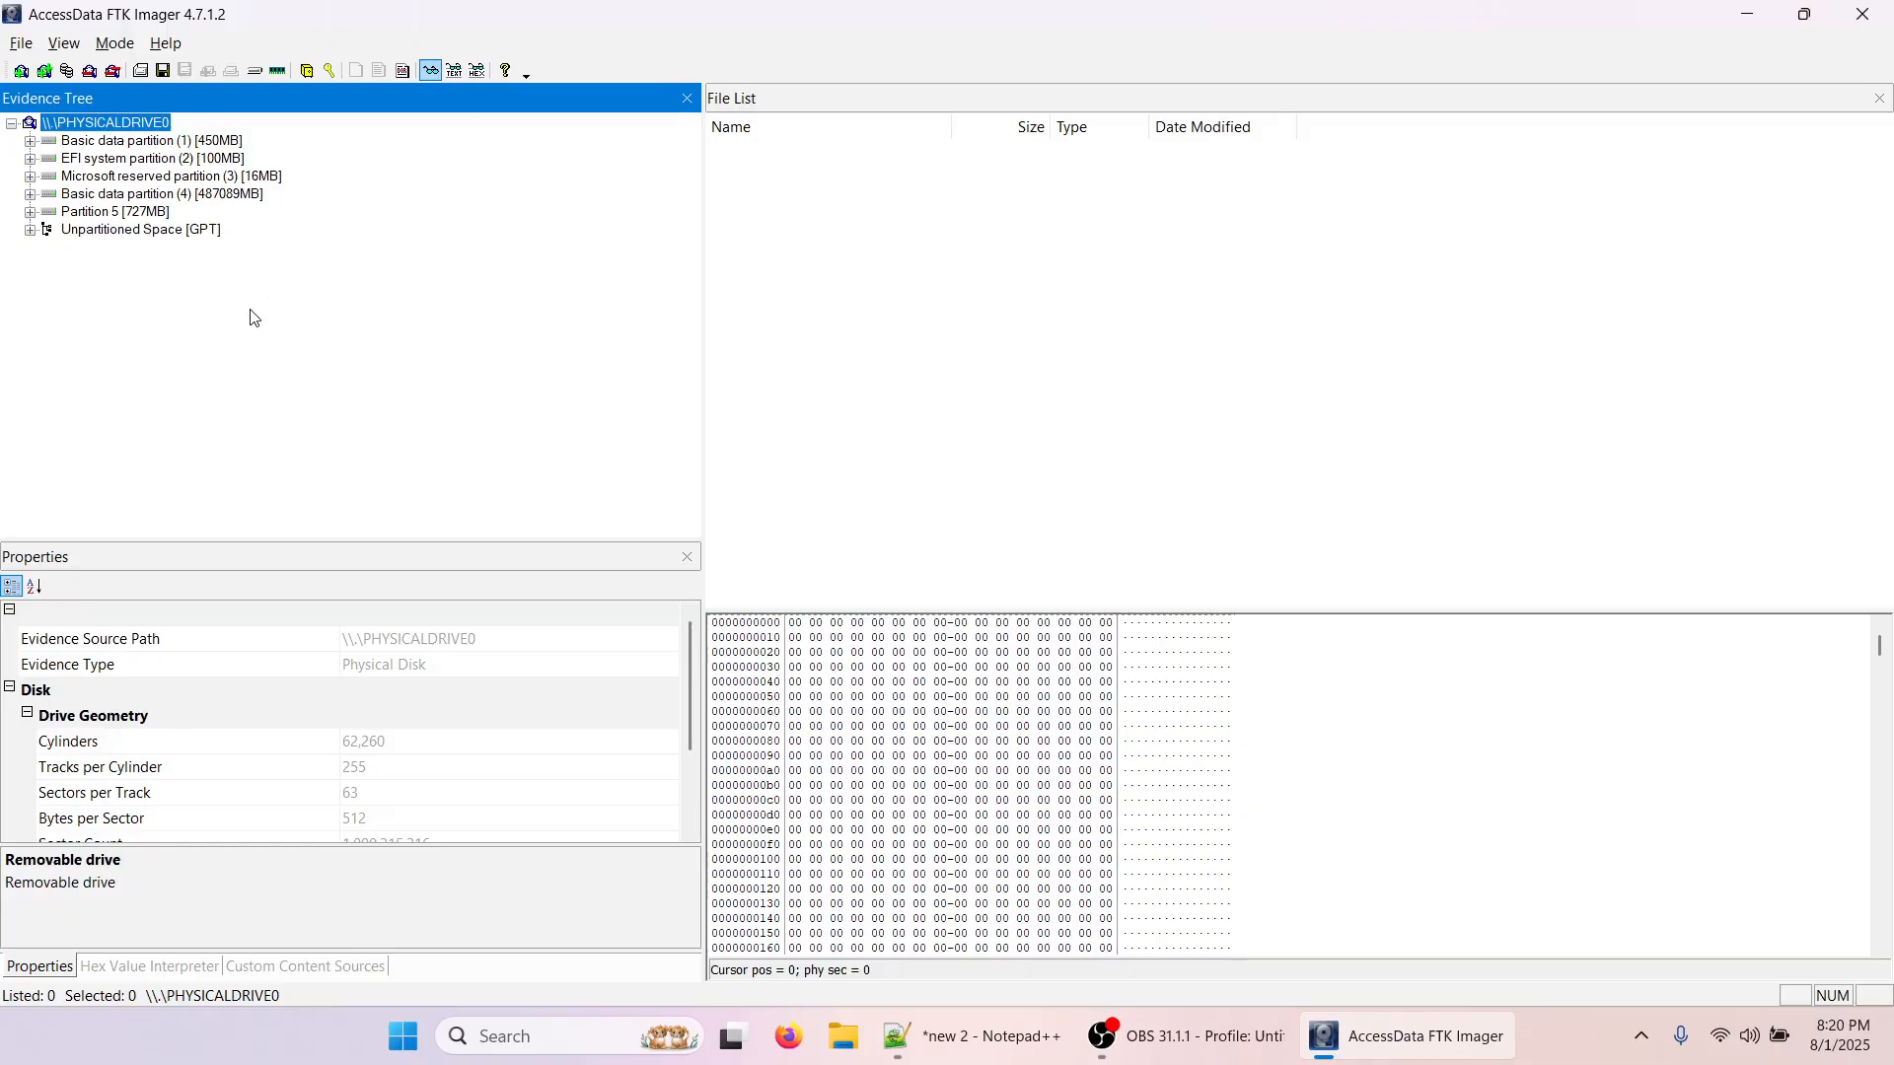
pyautogui.click(30, 177)
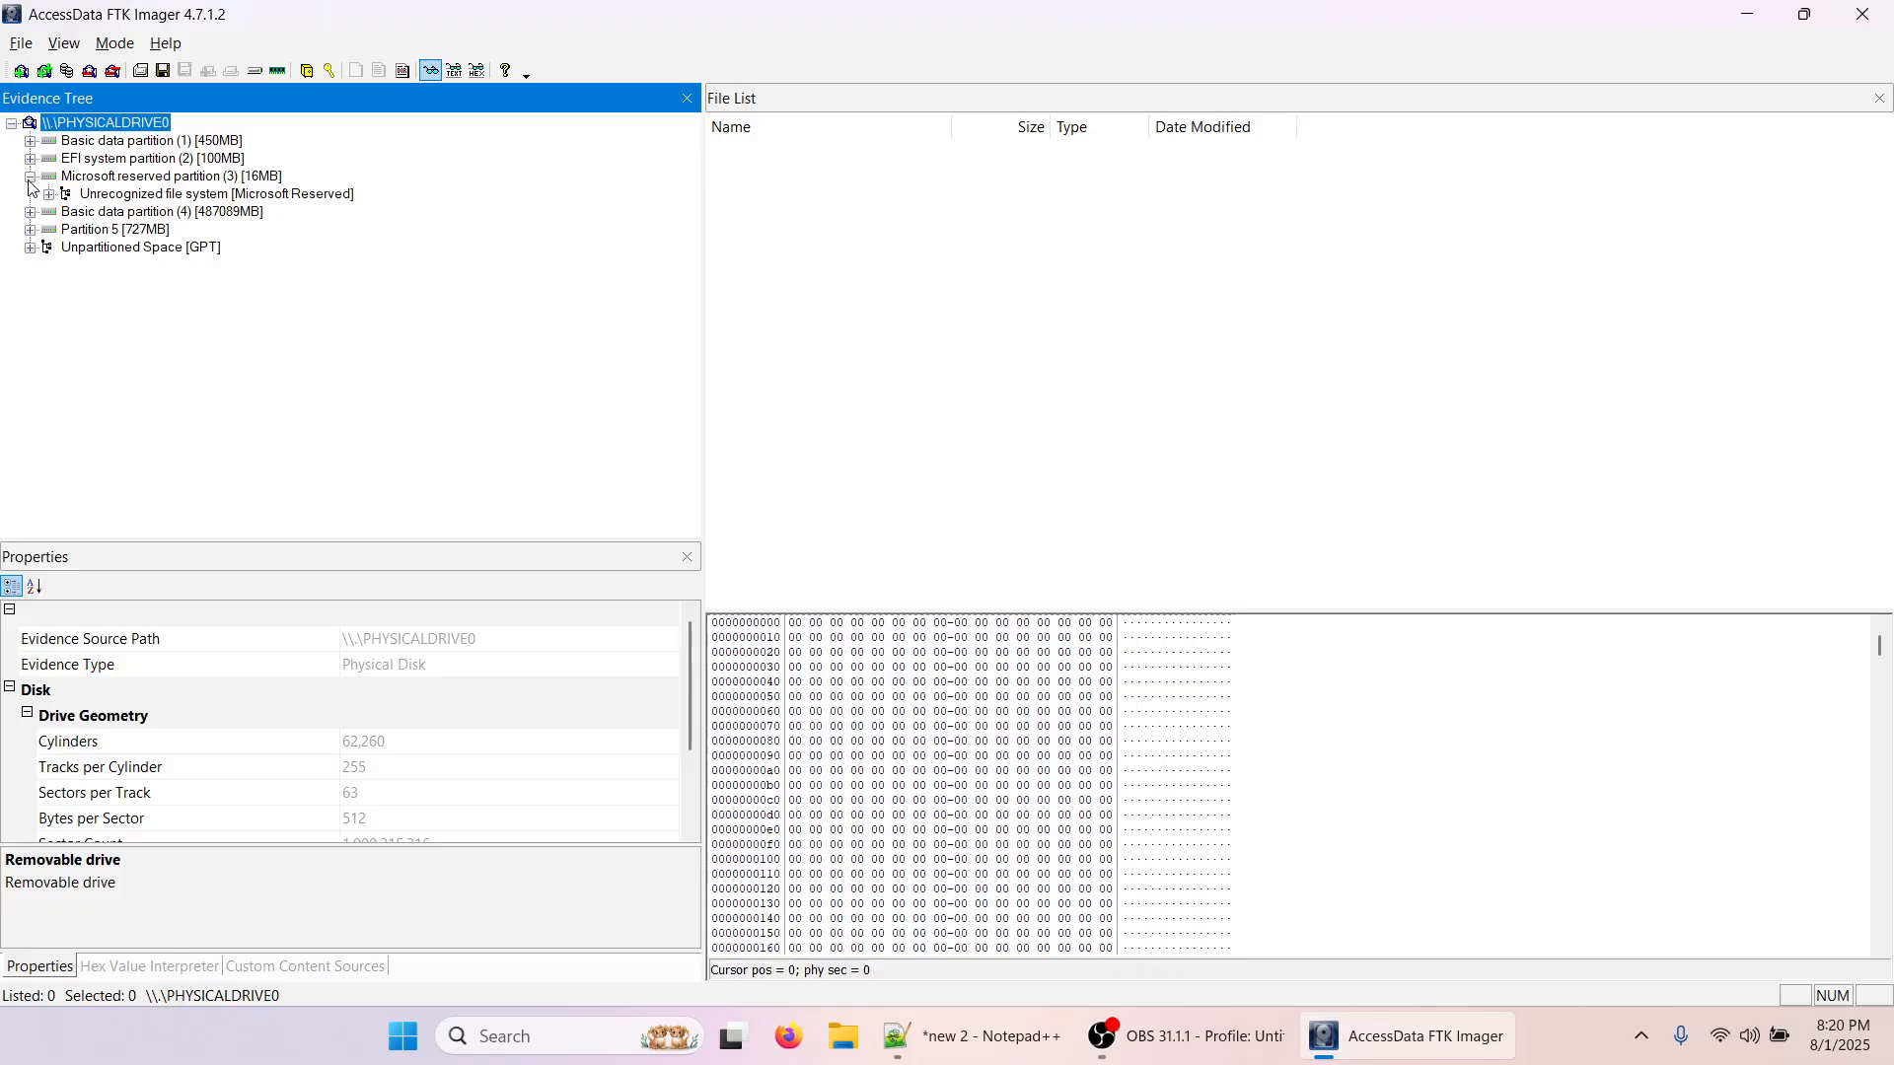
pyautogui.click(30, 178)
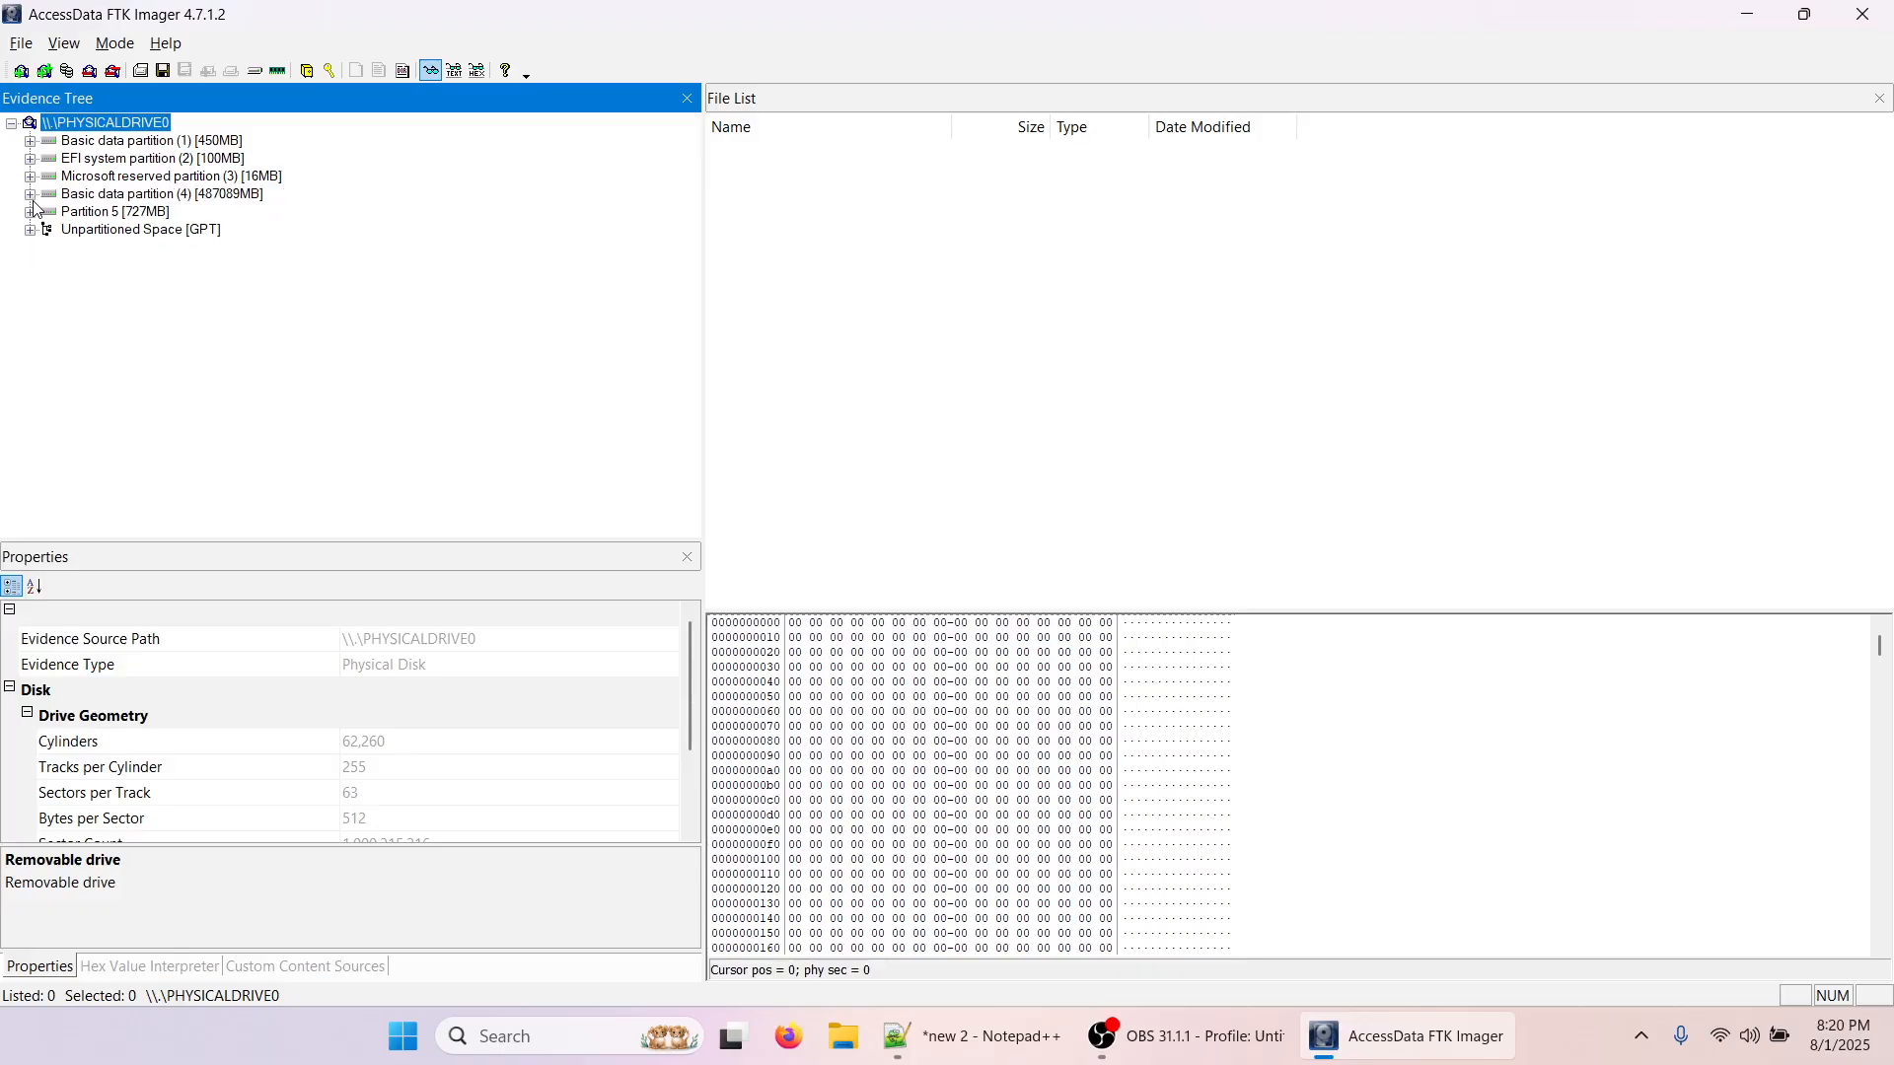
pyautogui.click(31, 195)
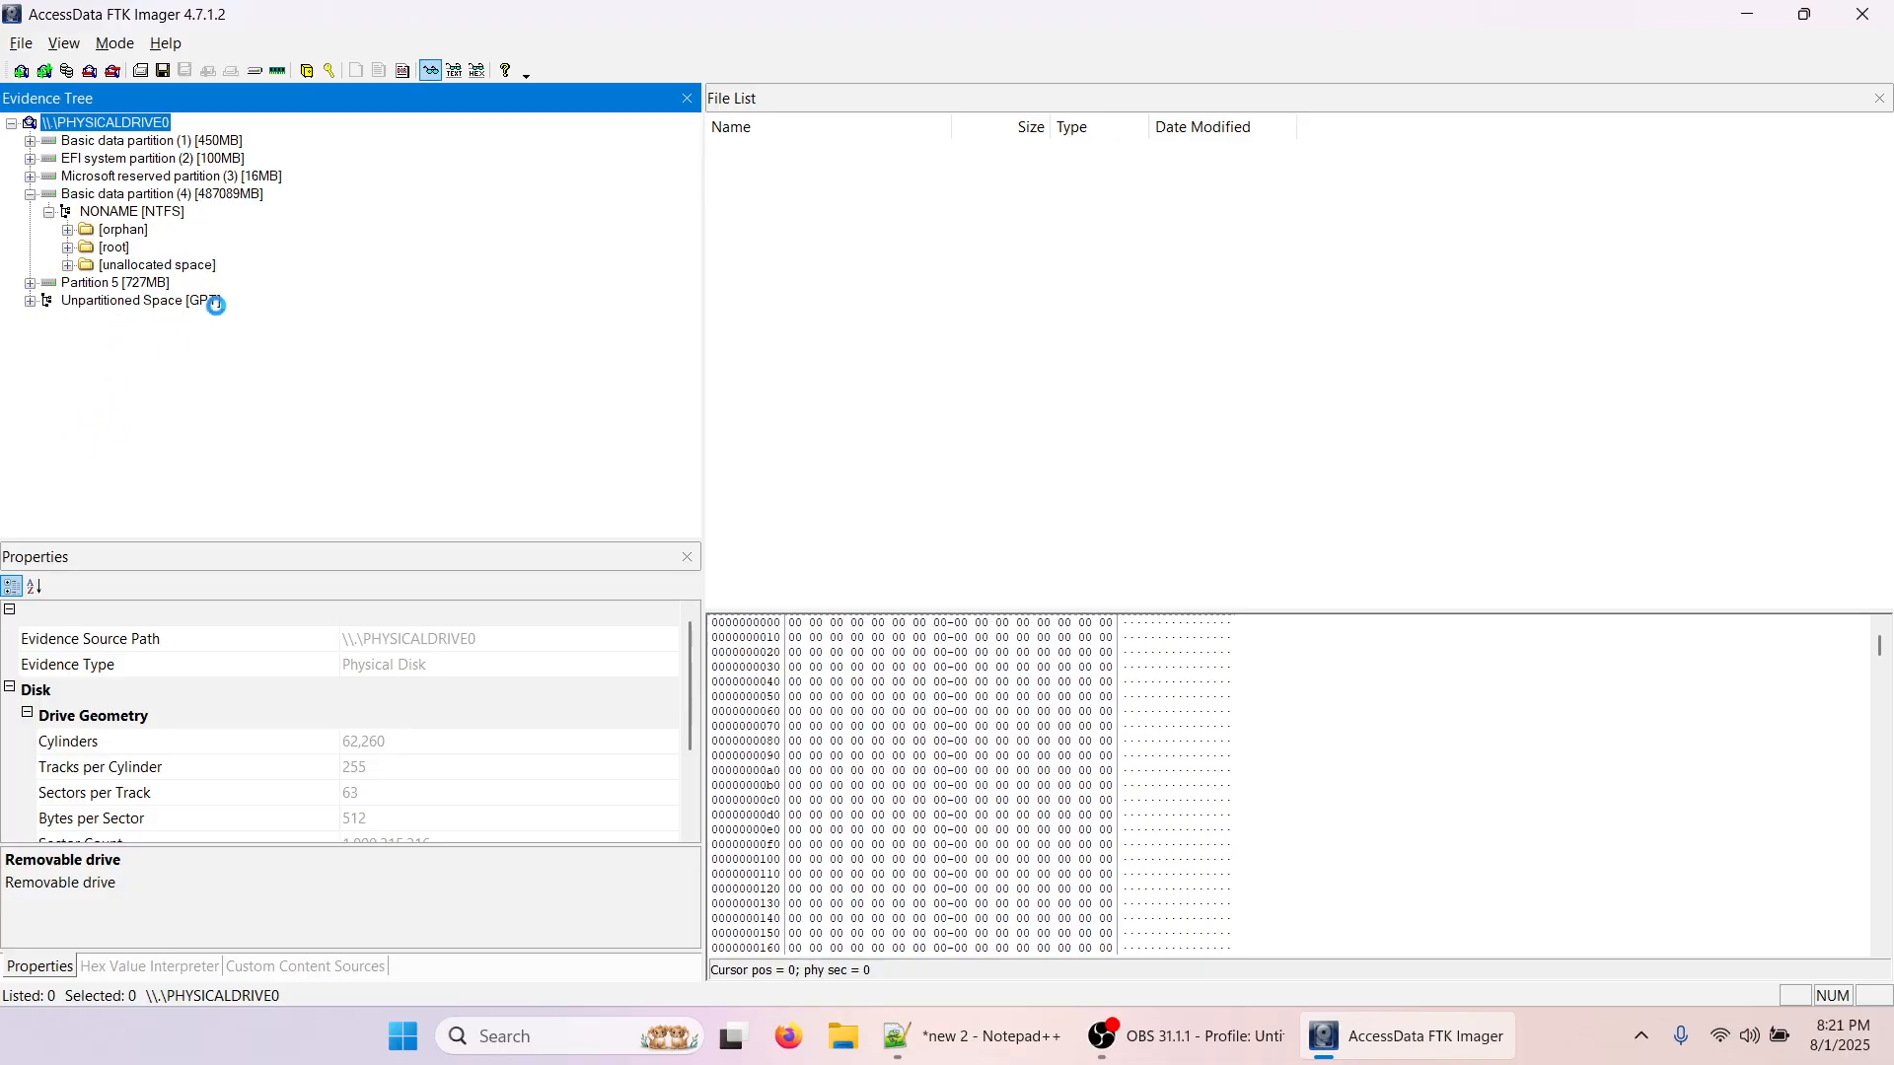
# - Force the unresponsive FTK Imager to quit by ending its task in Task Manager, and close Task Manager
pyautogui.moveTo(1269, 1012)
pyautogui.moveTo(1396, 1033)
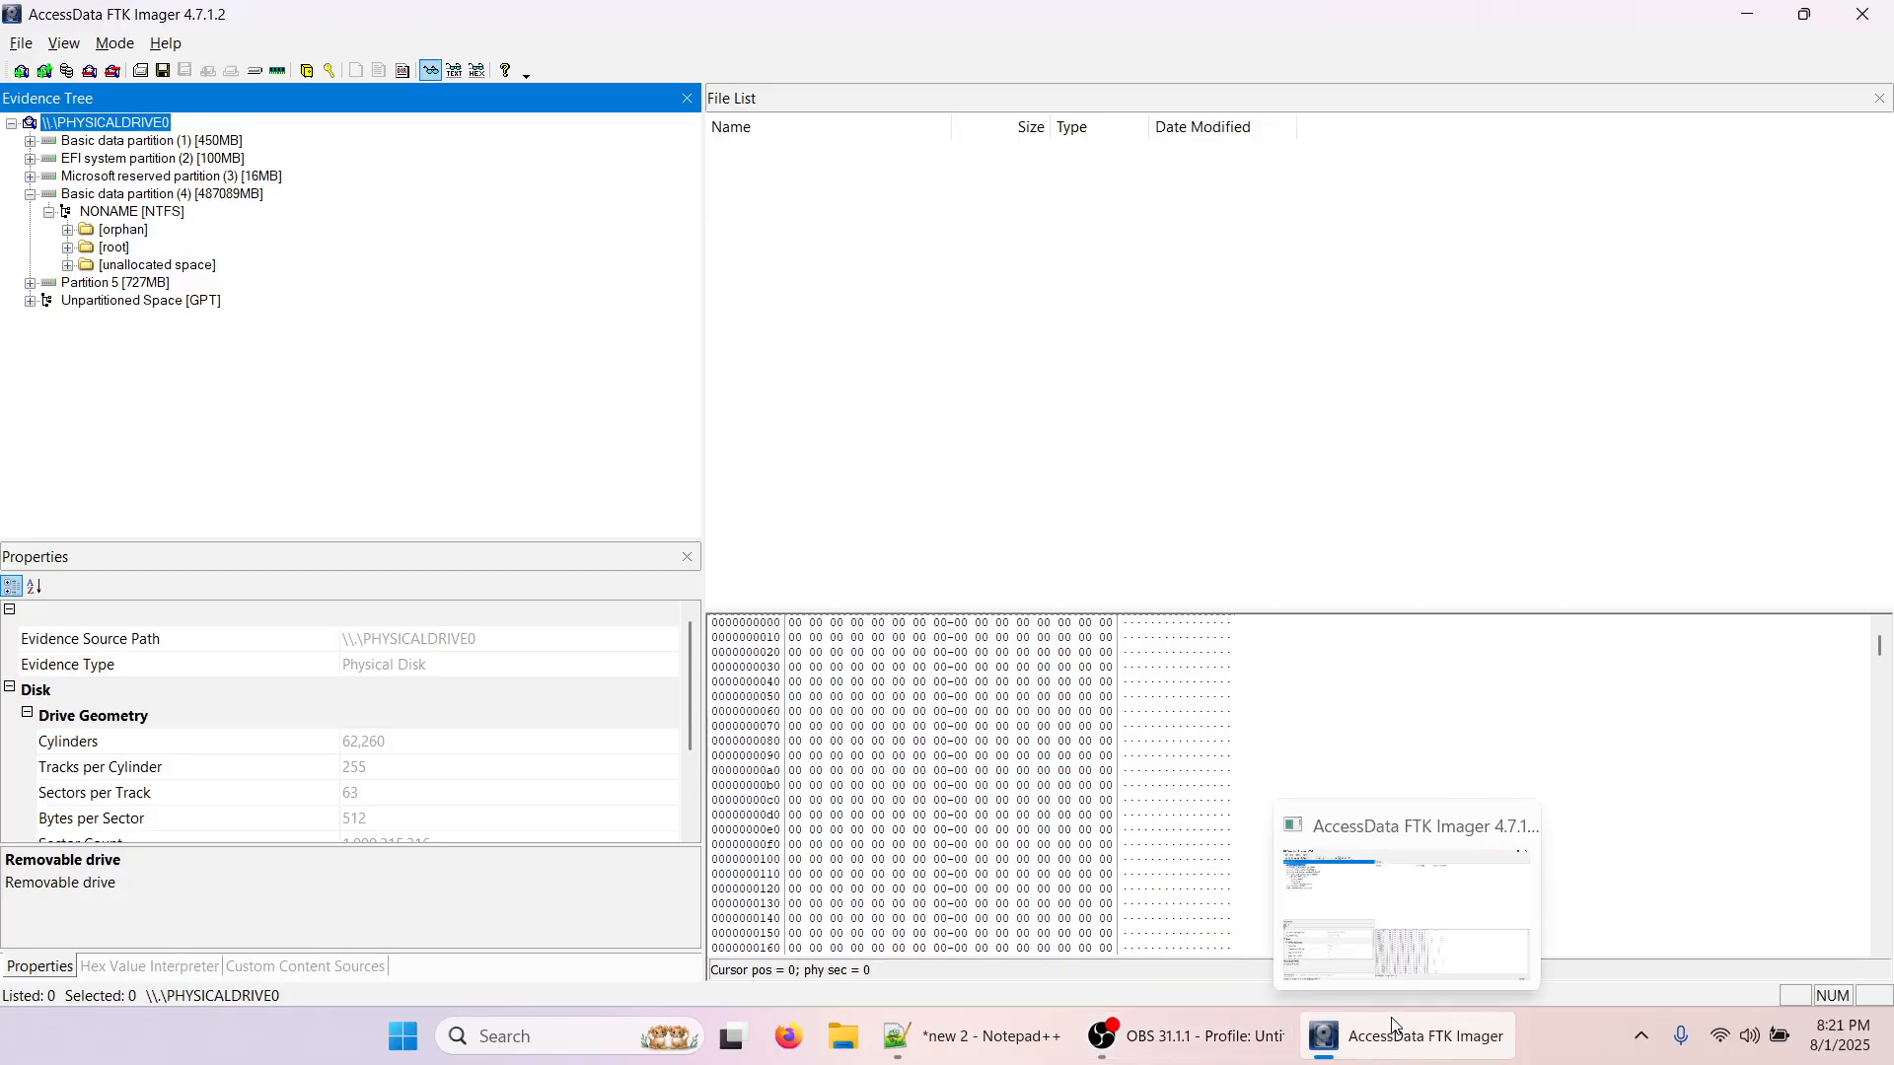
pyautogui.rightClick(1587, 1047)
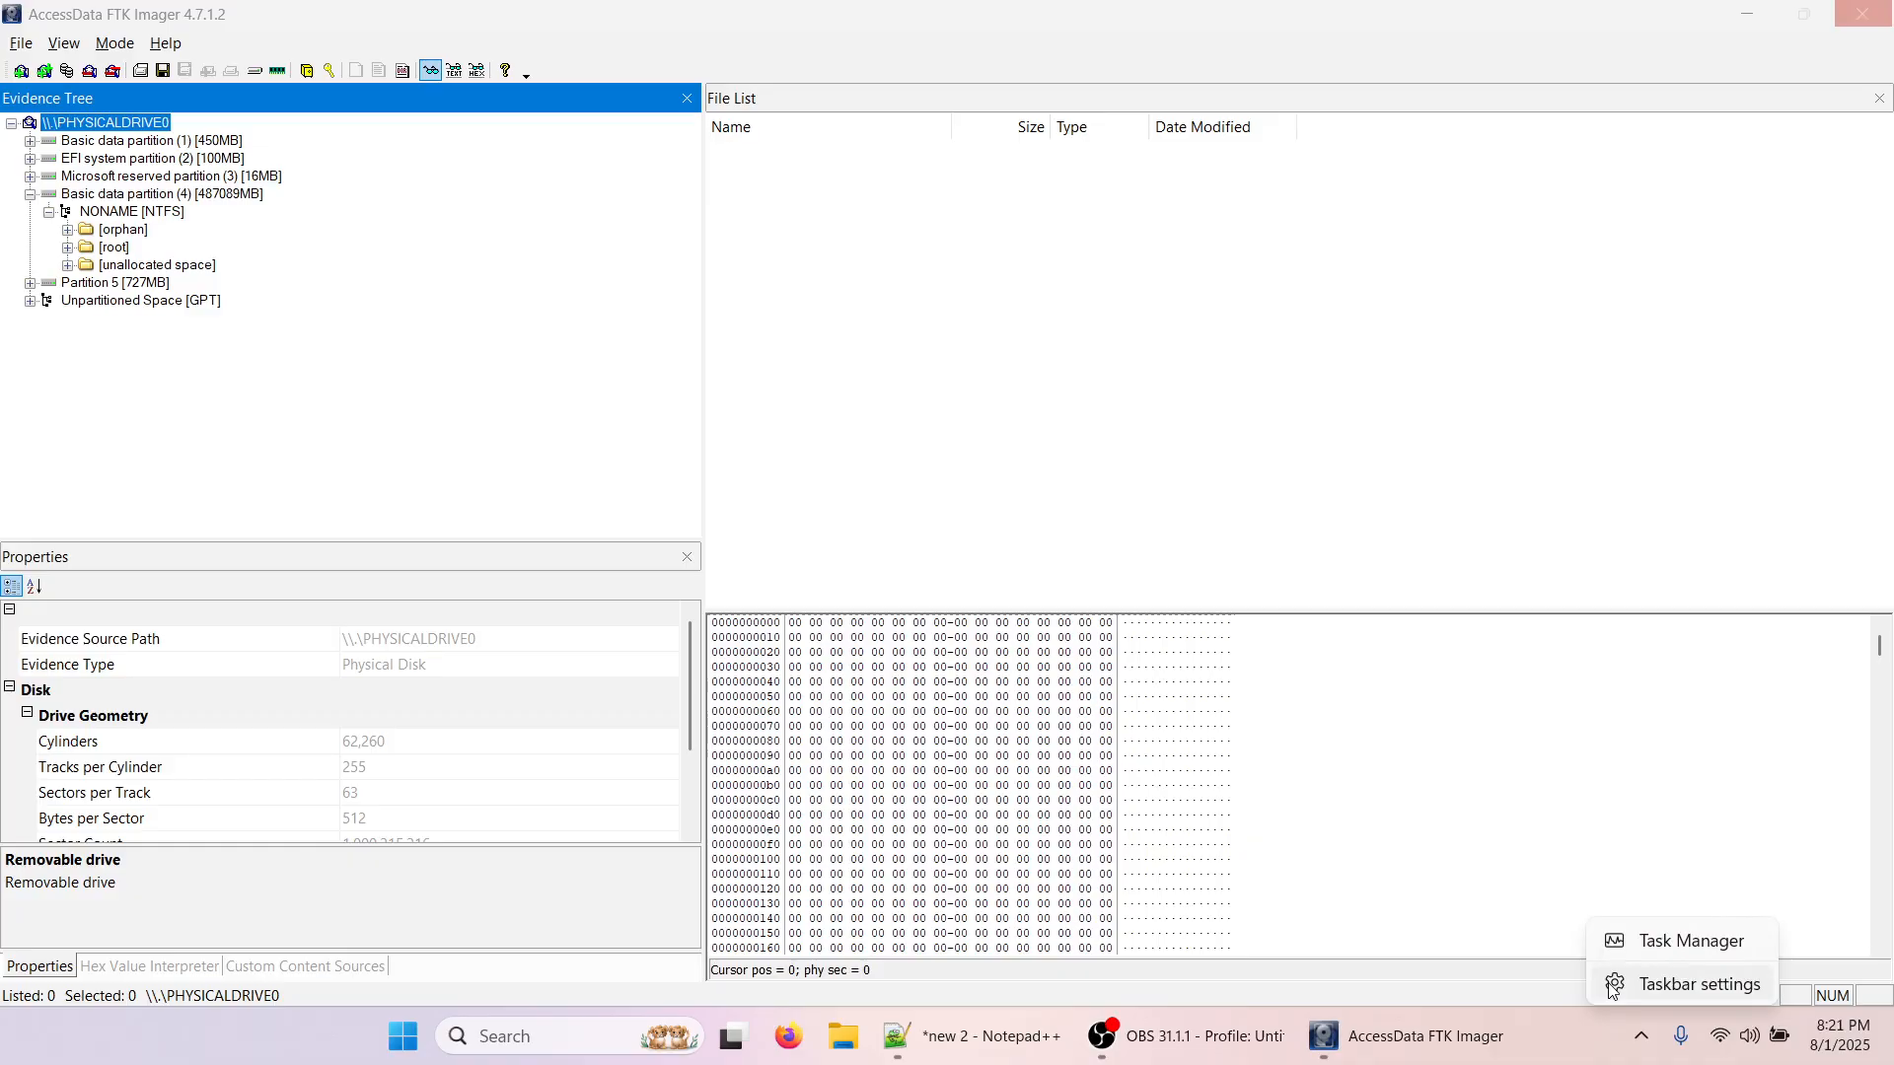
pyautogui.click(1613, 942)
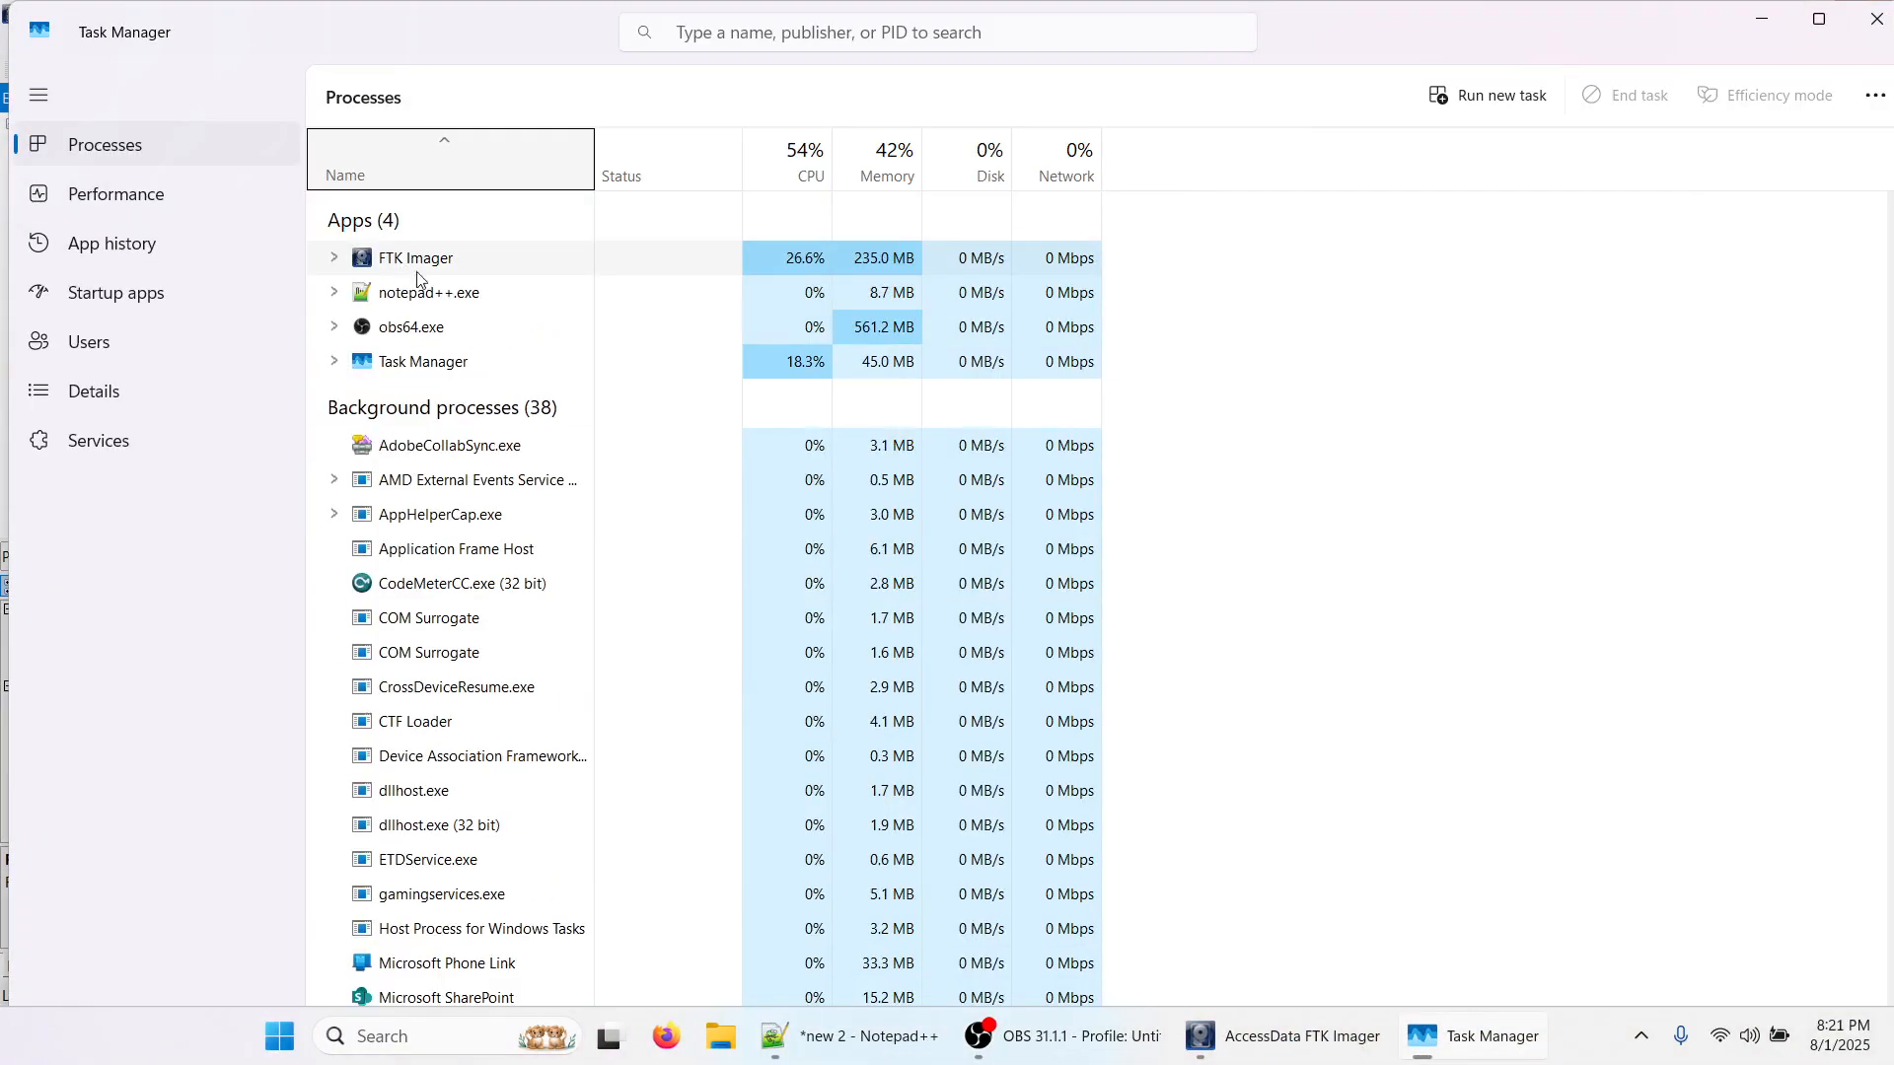
pyautogui.click(1263, 1042)
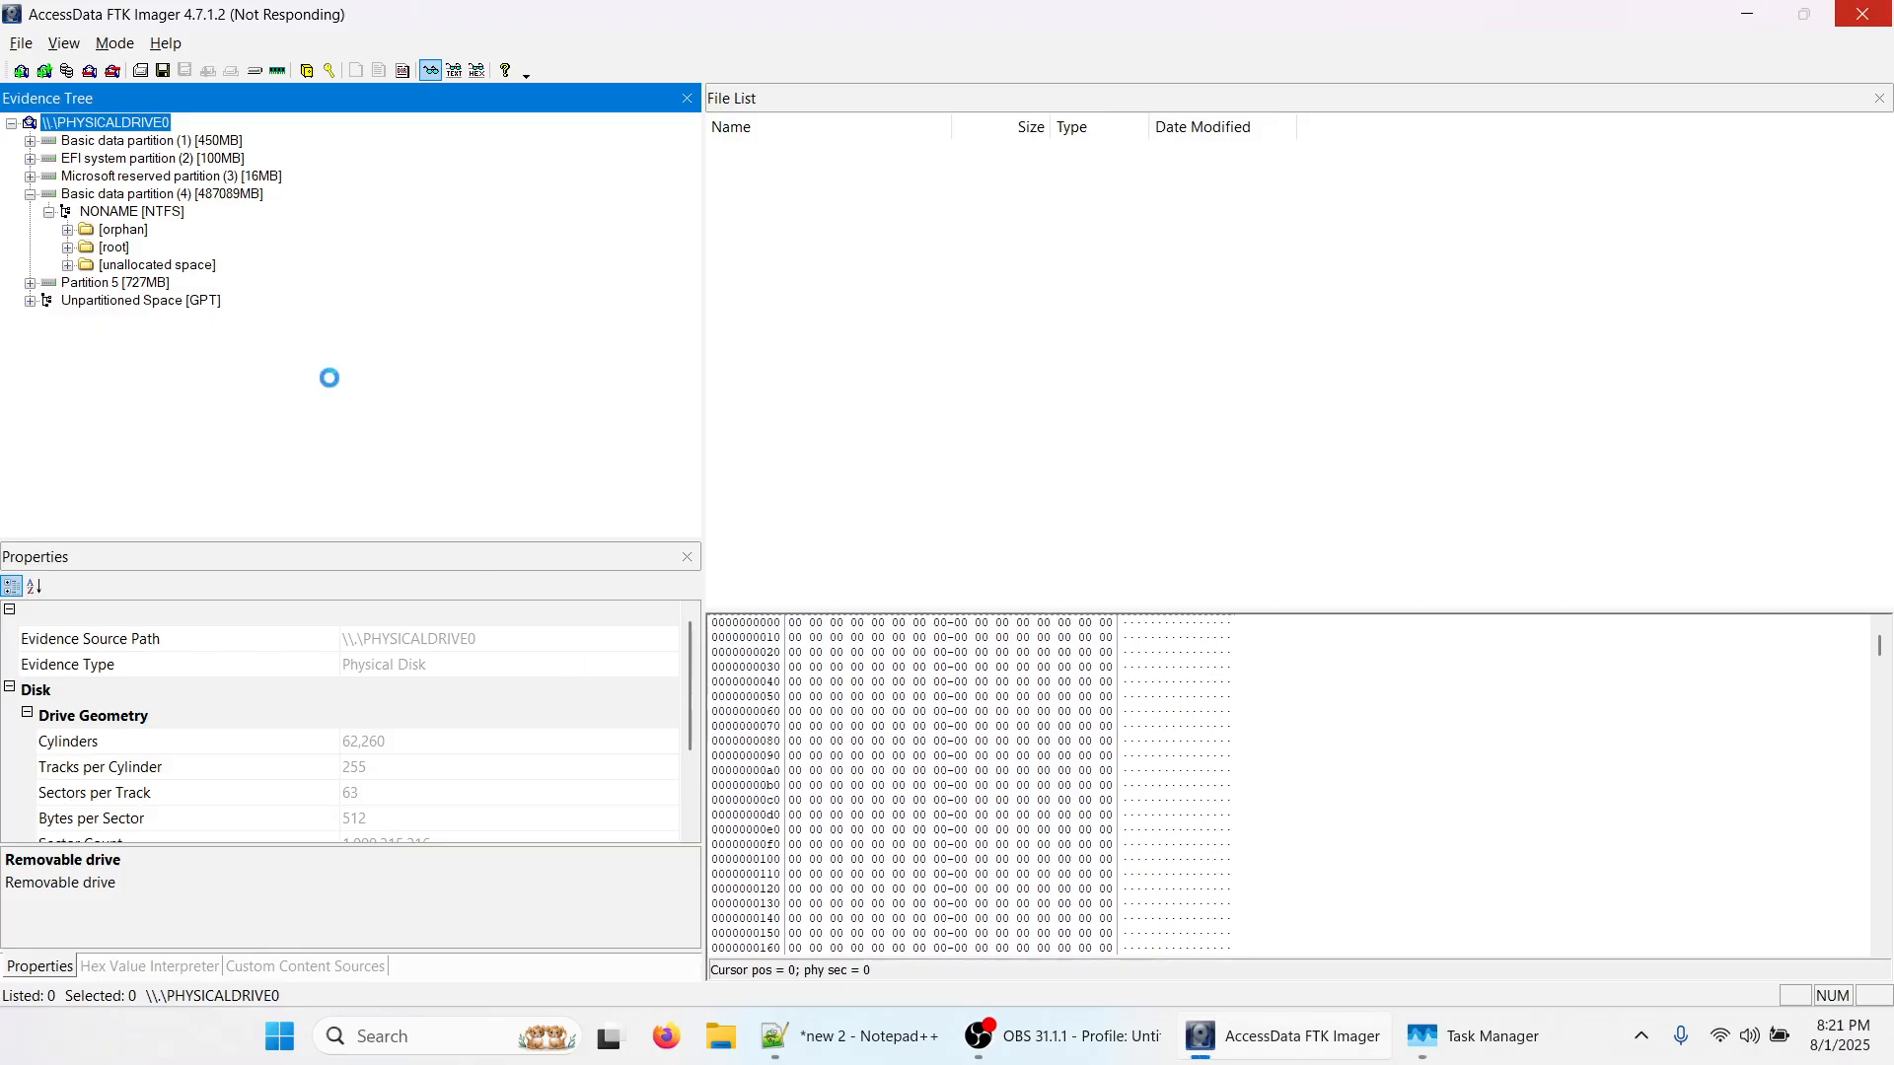
pyautogui.click(1466, 1043)
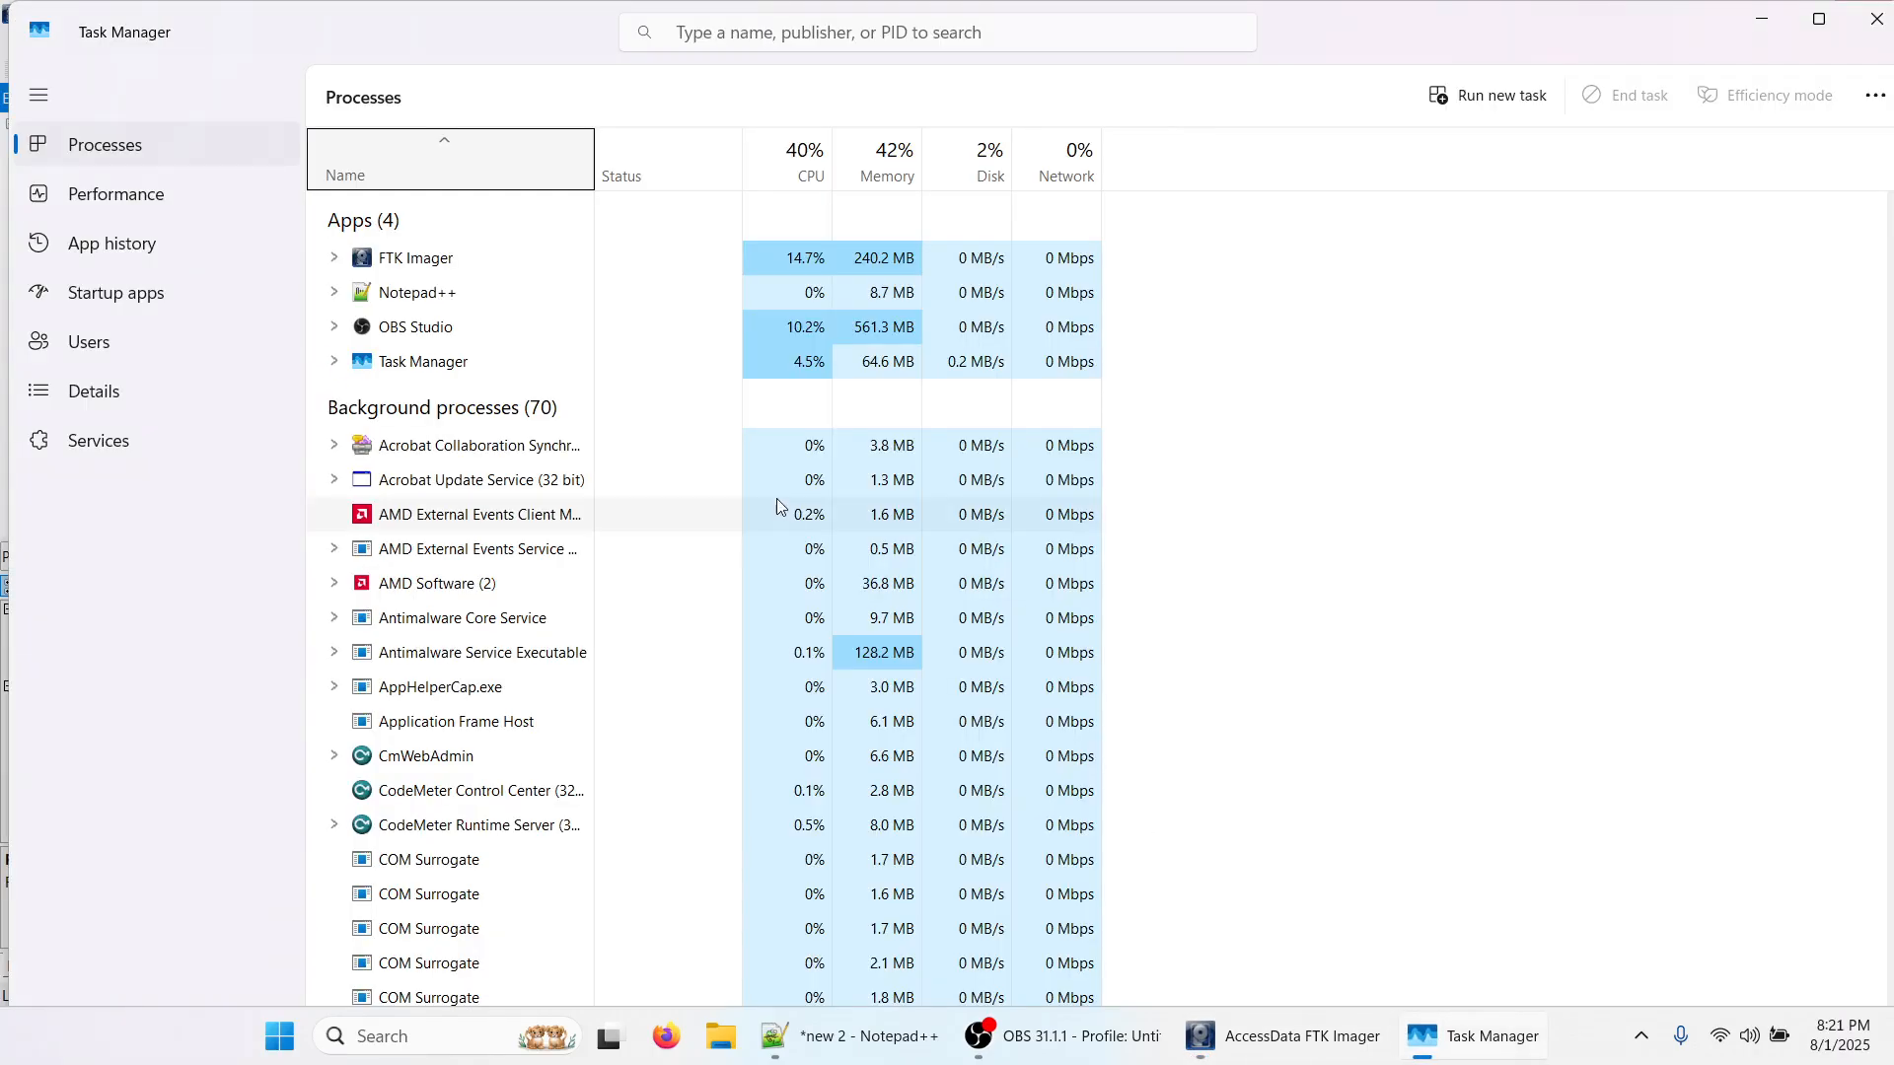
pyautogui.click(387, 259)
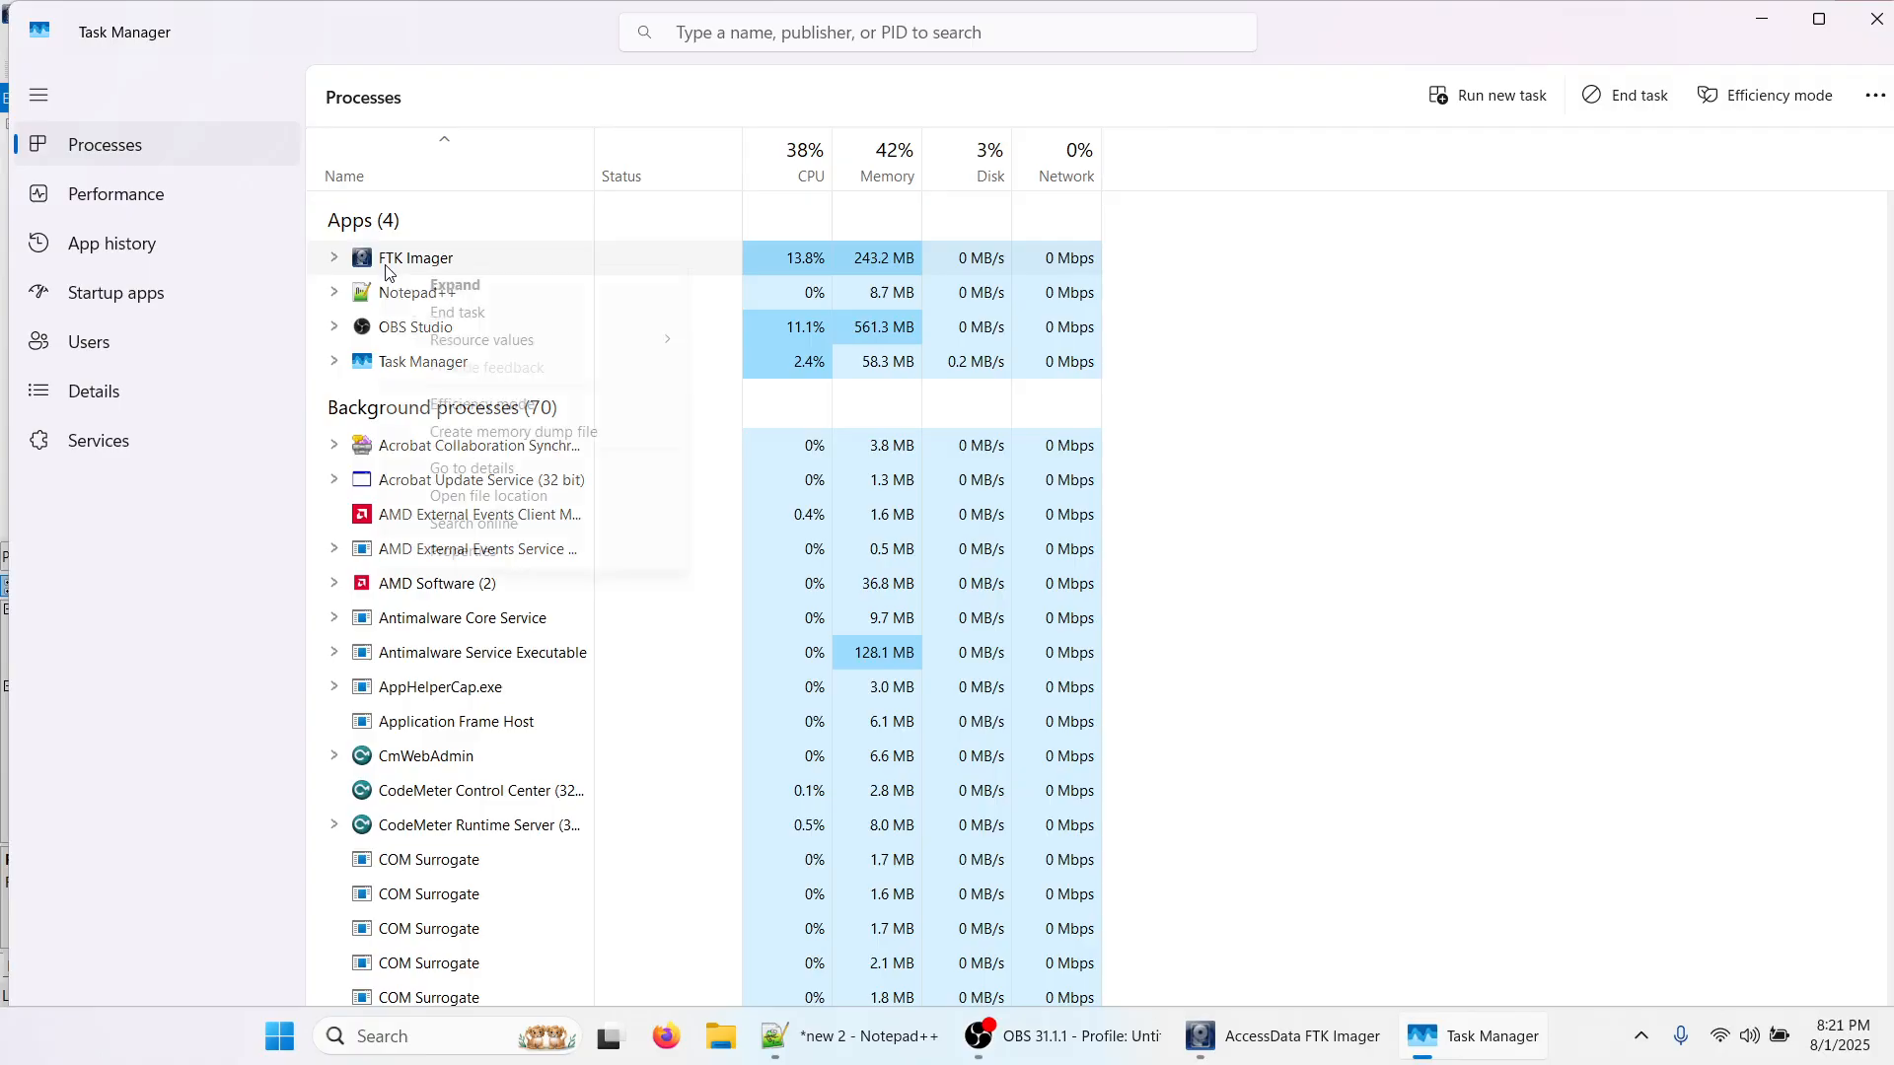
pyautogui.rightClick(387, 260)
pyautogui.click(475, 313)
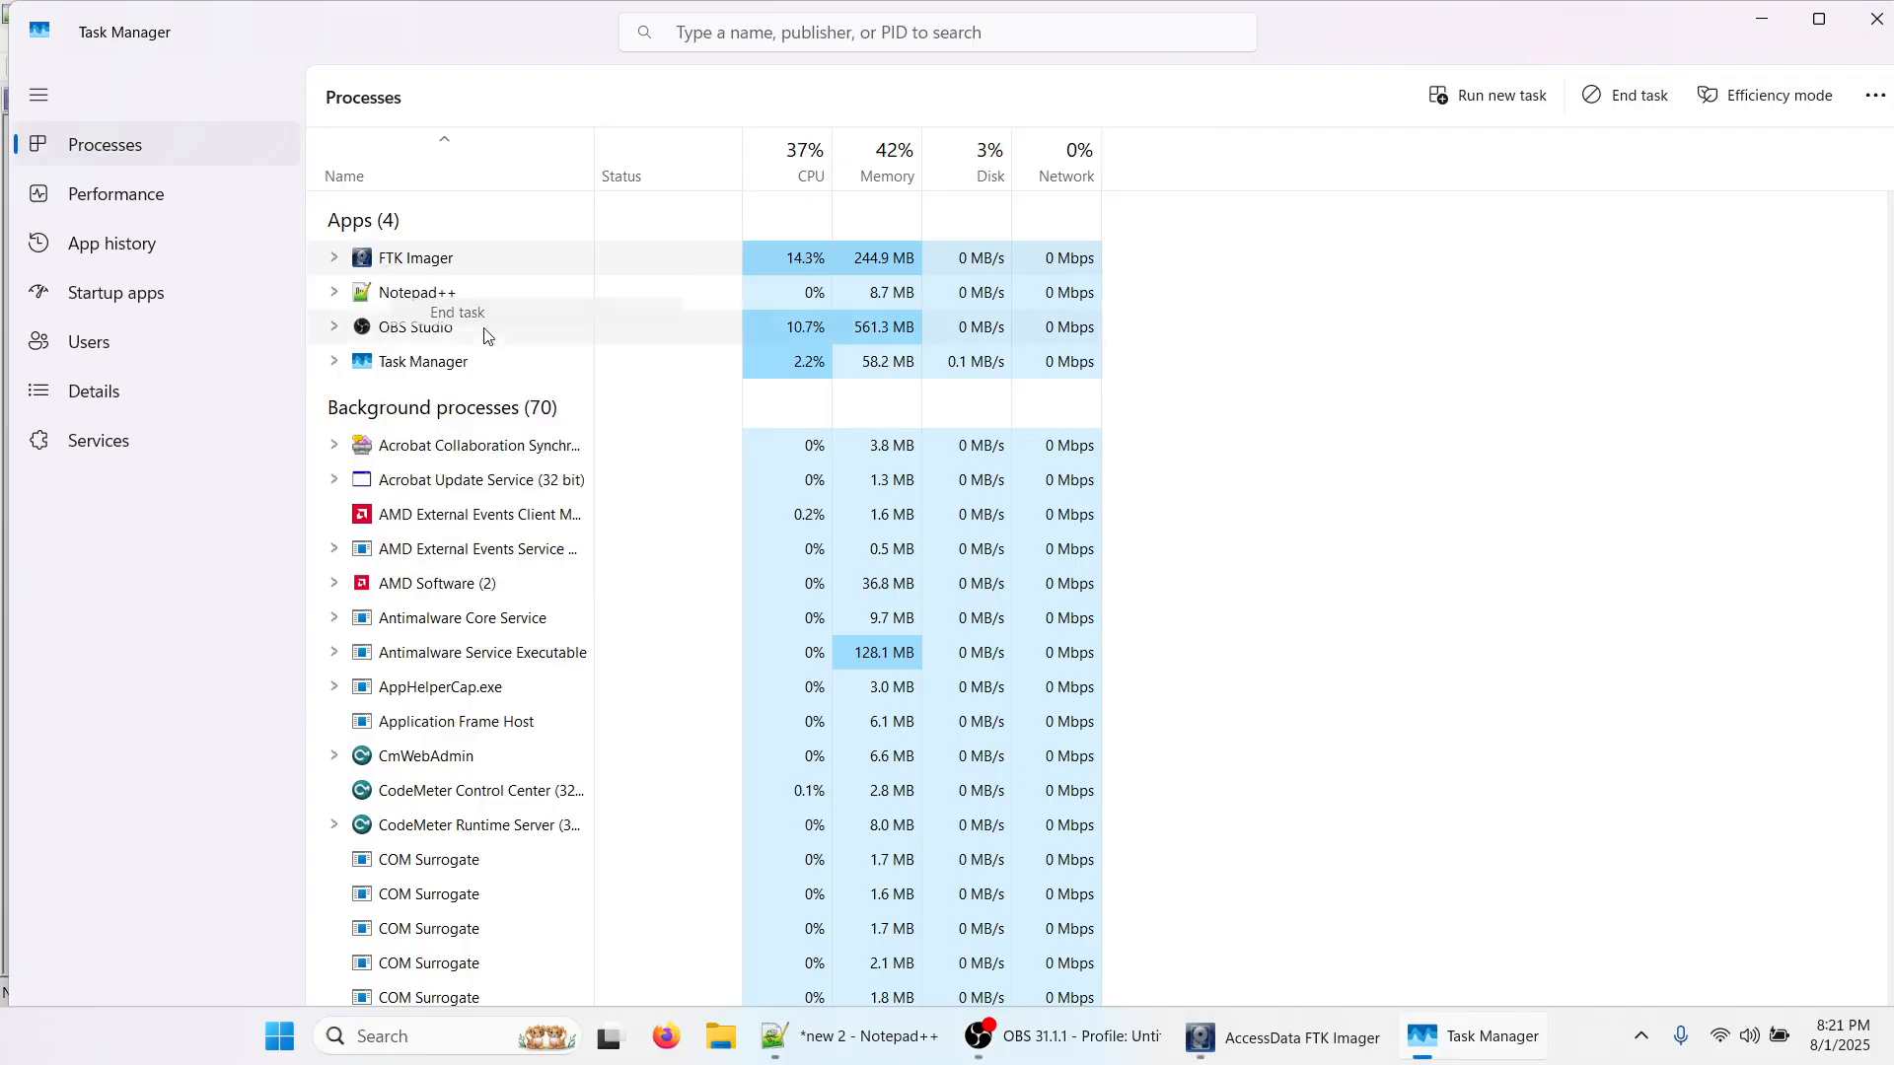
pyautogui.click(1877, 25)
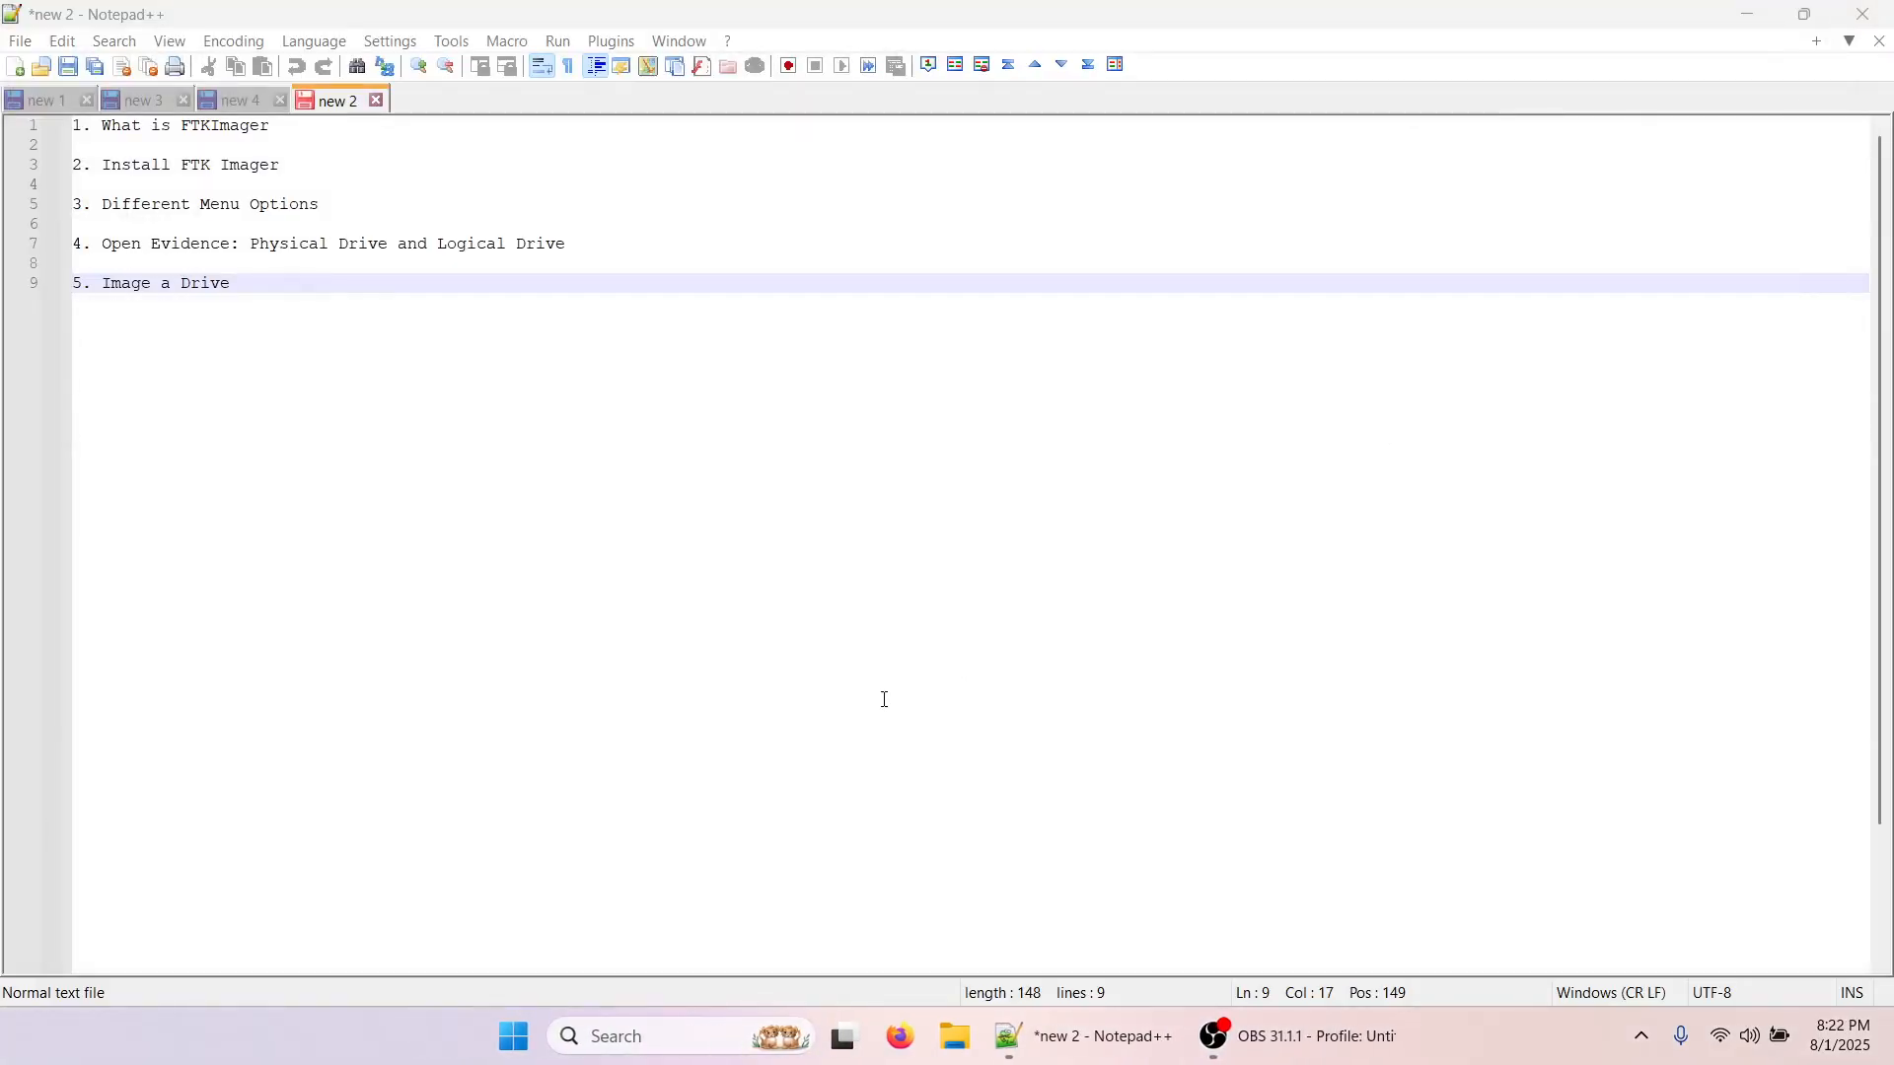
# - Search the computer for "ftk" and relaunch FTK Imager as administrator
pyautogui.press('super')
pyautogui.write('ftk')
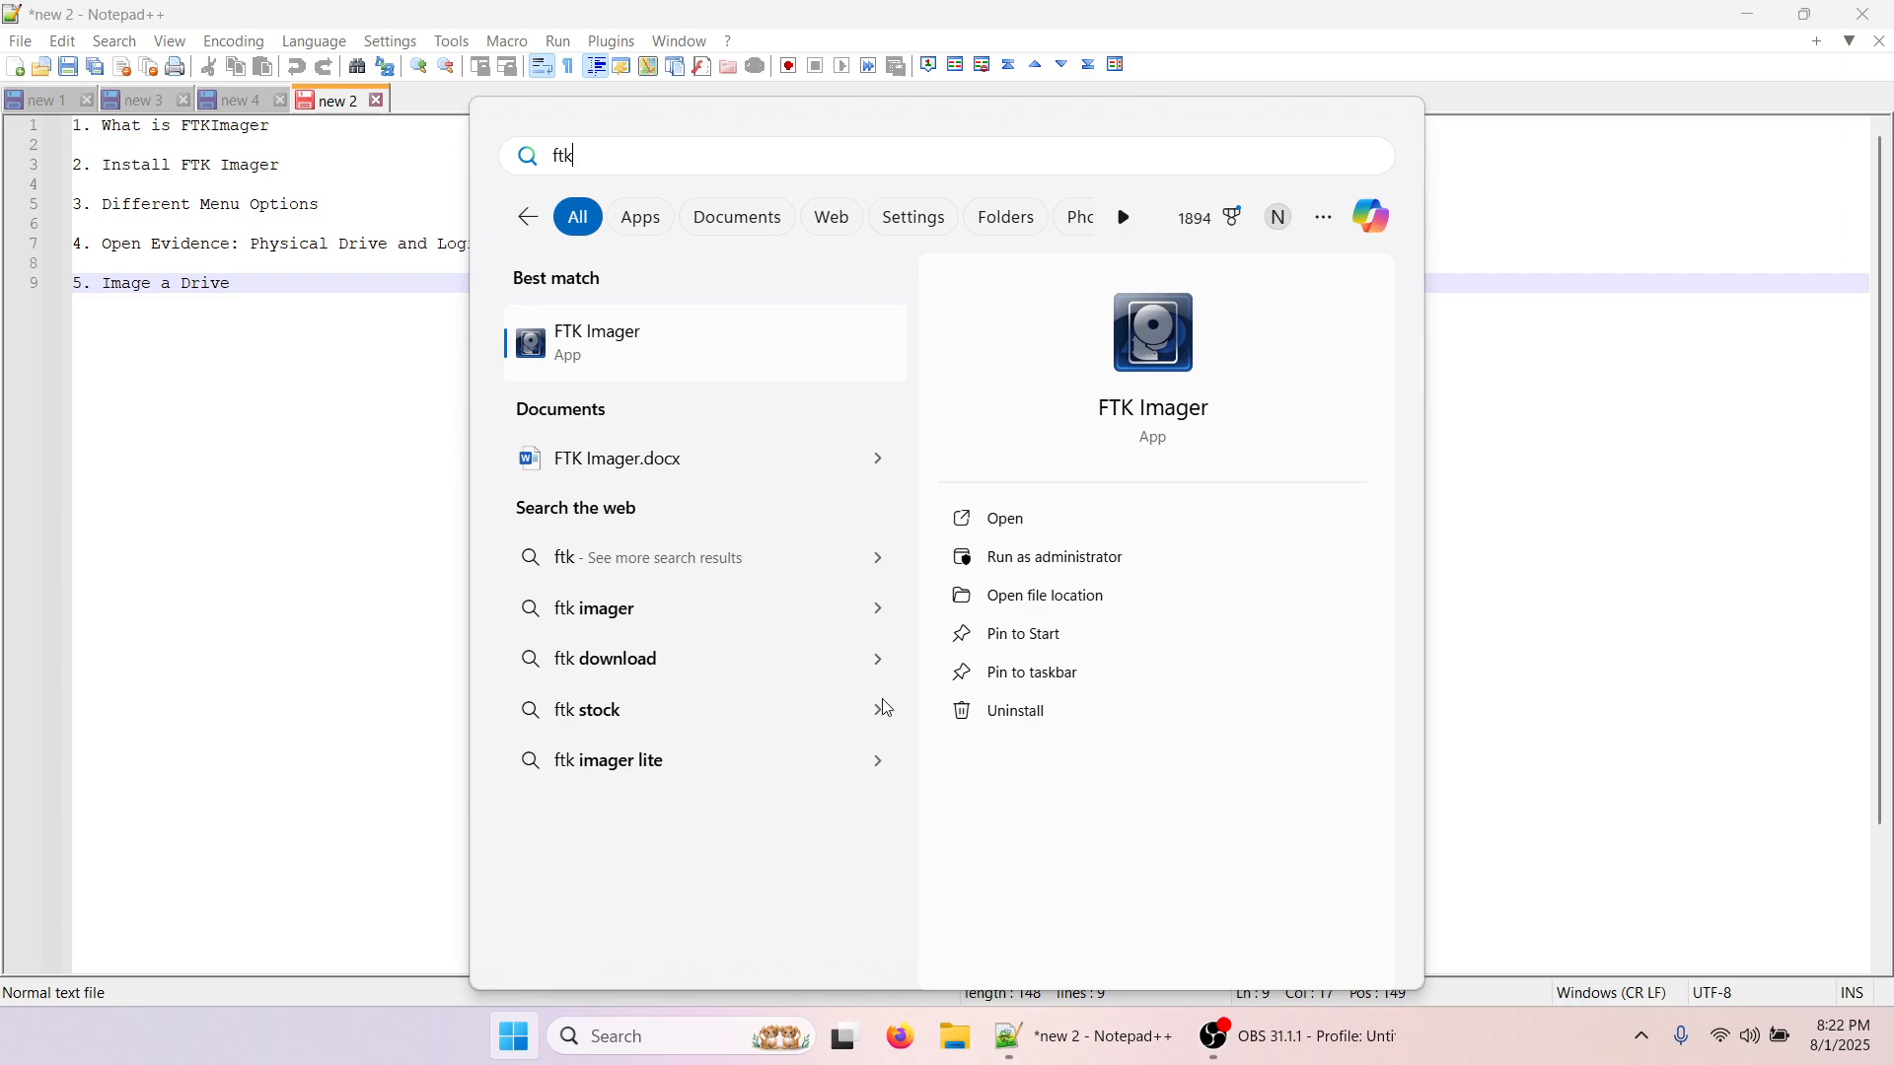
pyautogui.click(1051, 558)
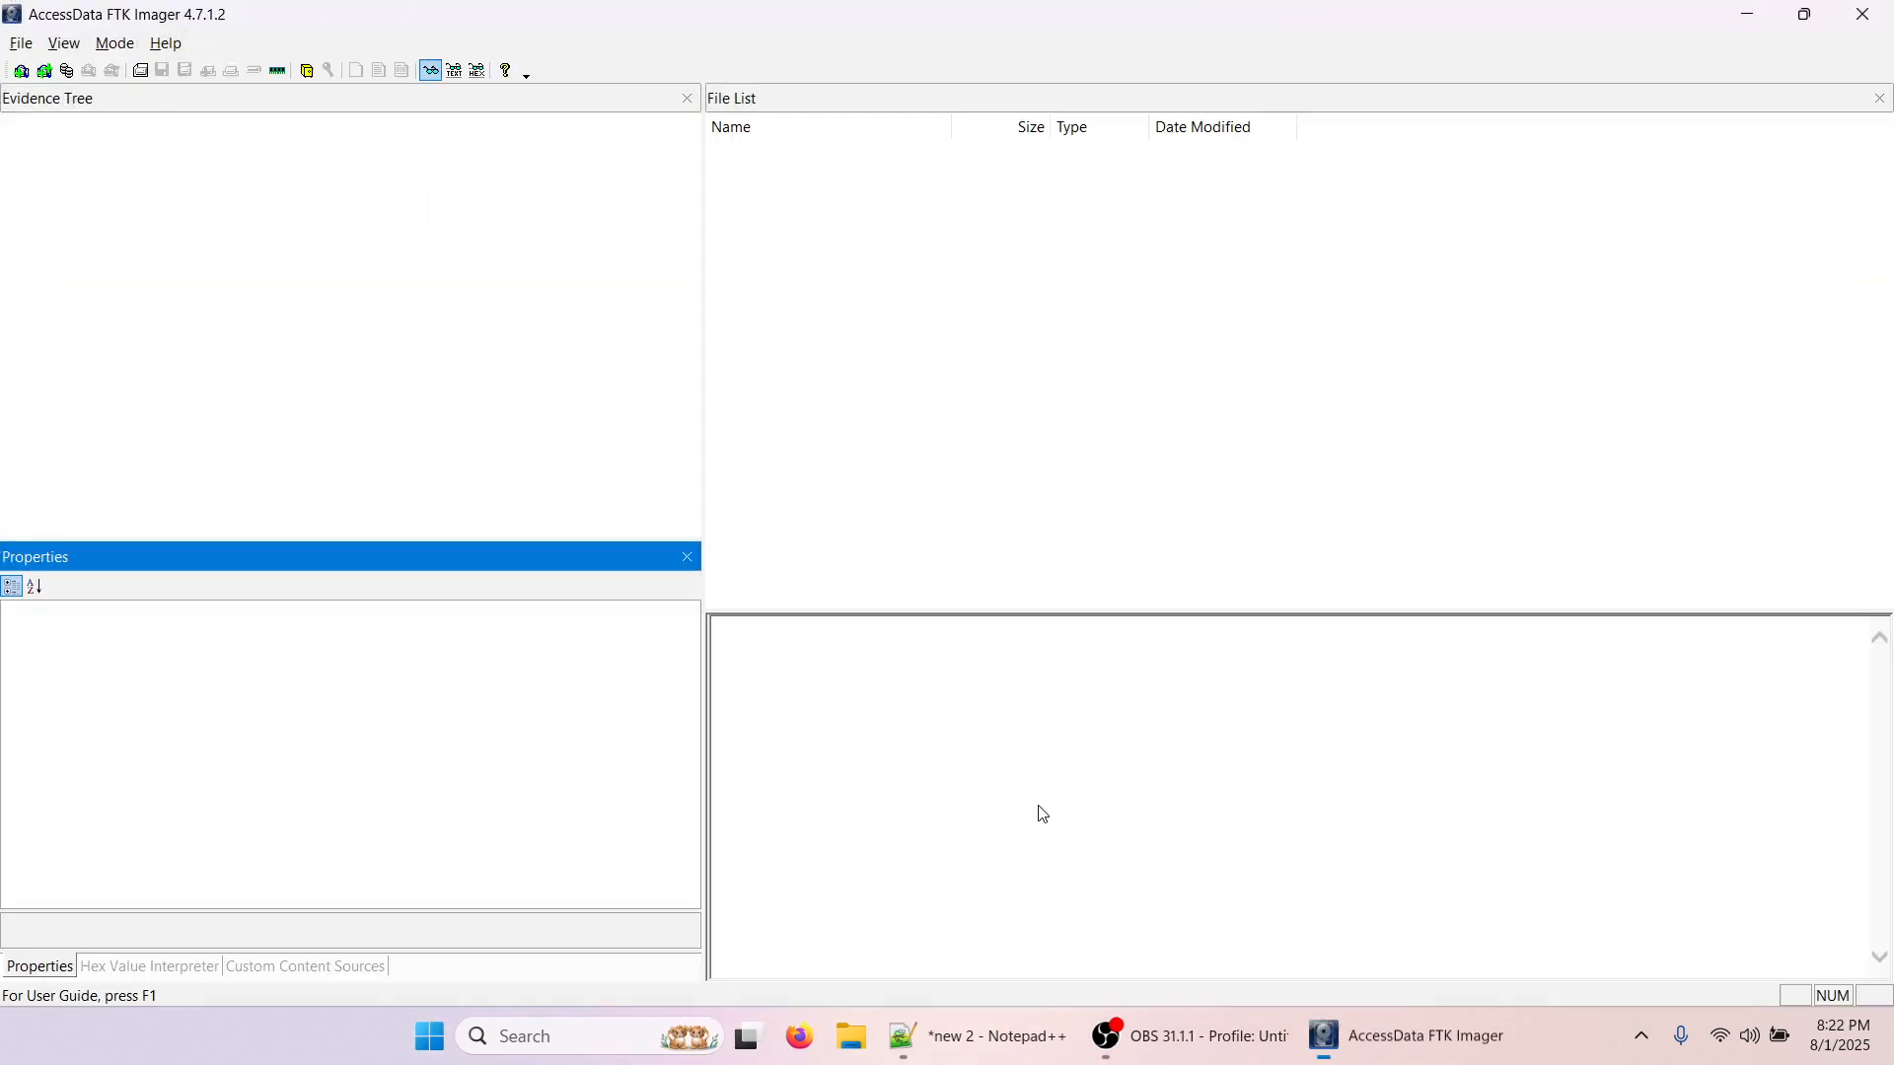
# - Add the physical drive PHYSICALDRIVE1, the SanDisk 3.2 Gen1 USB device, as an evidence item
pyautogui.click(21, 71)
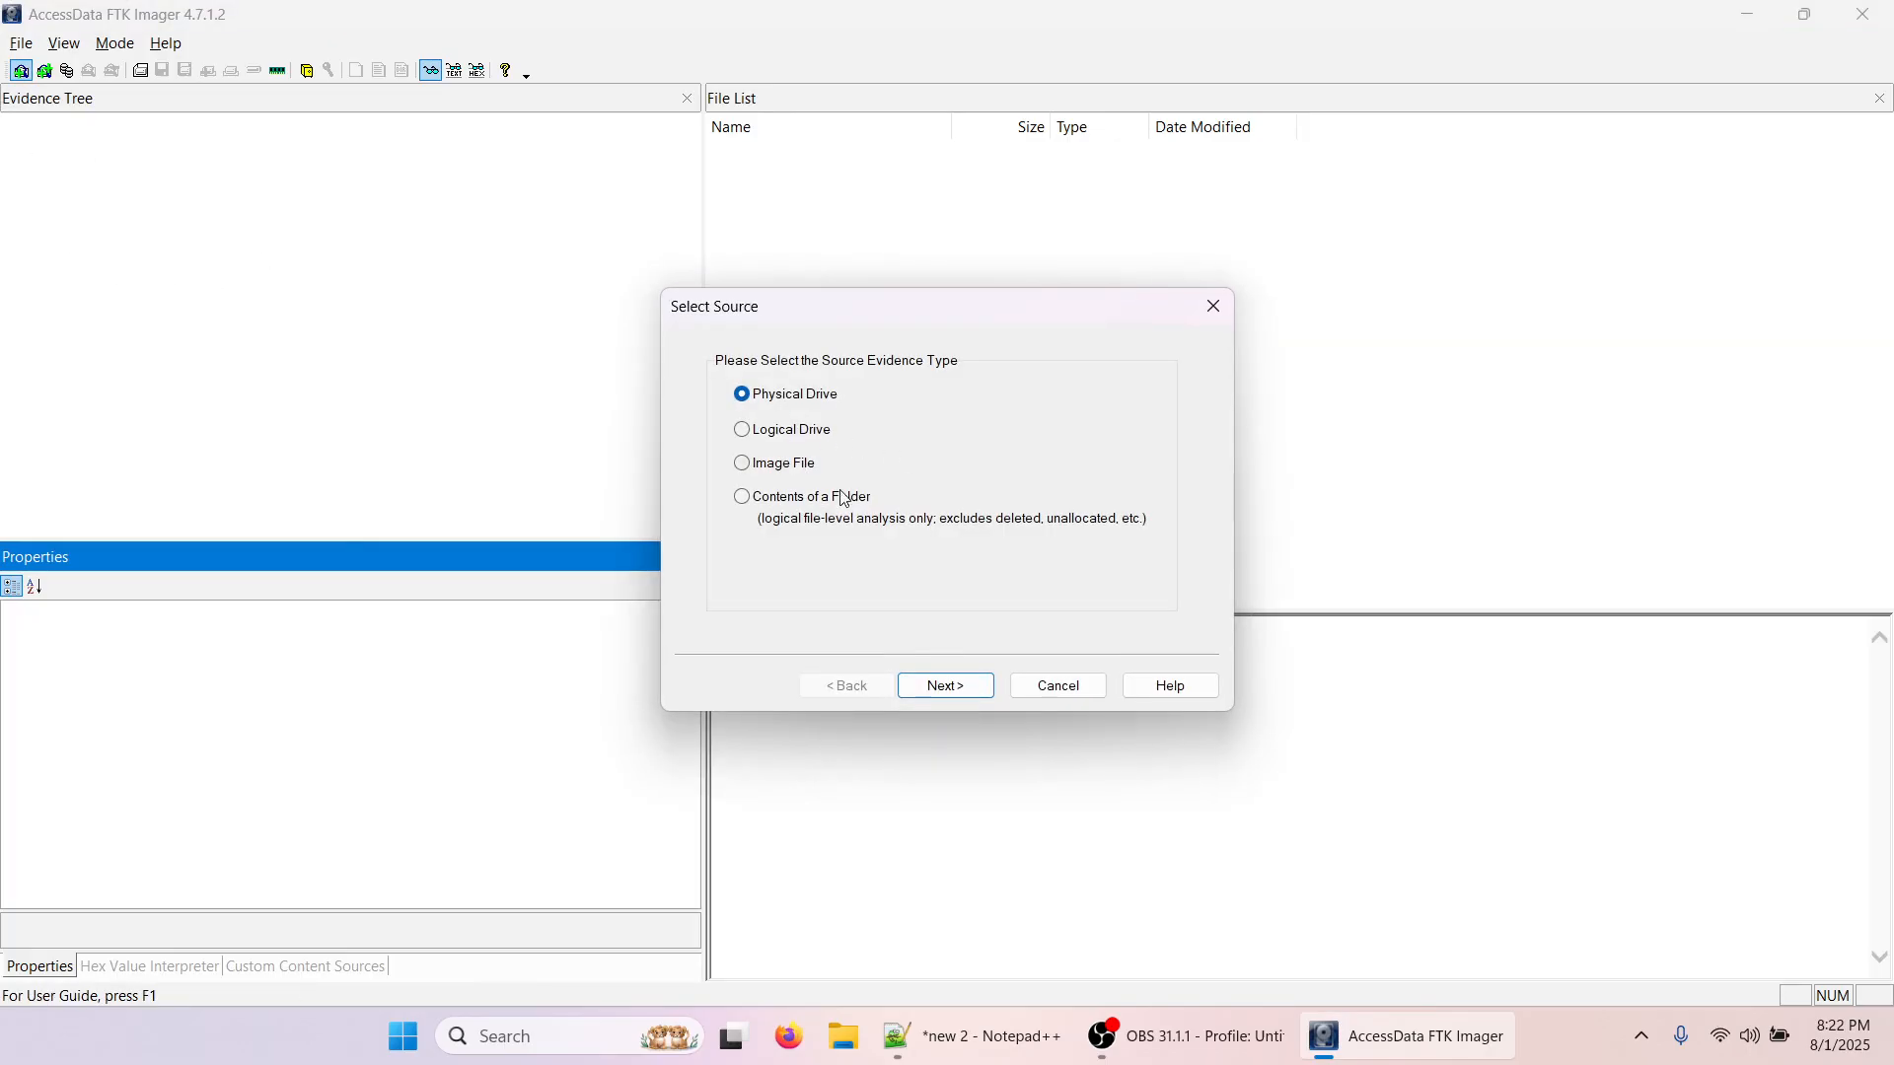
pyautogui.click(942, 686)
pyautogui.click(1004, 438)
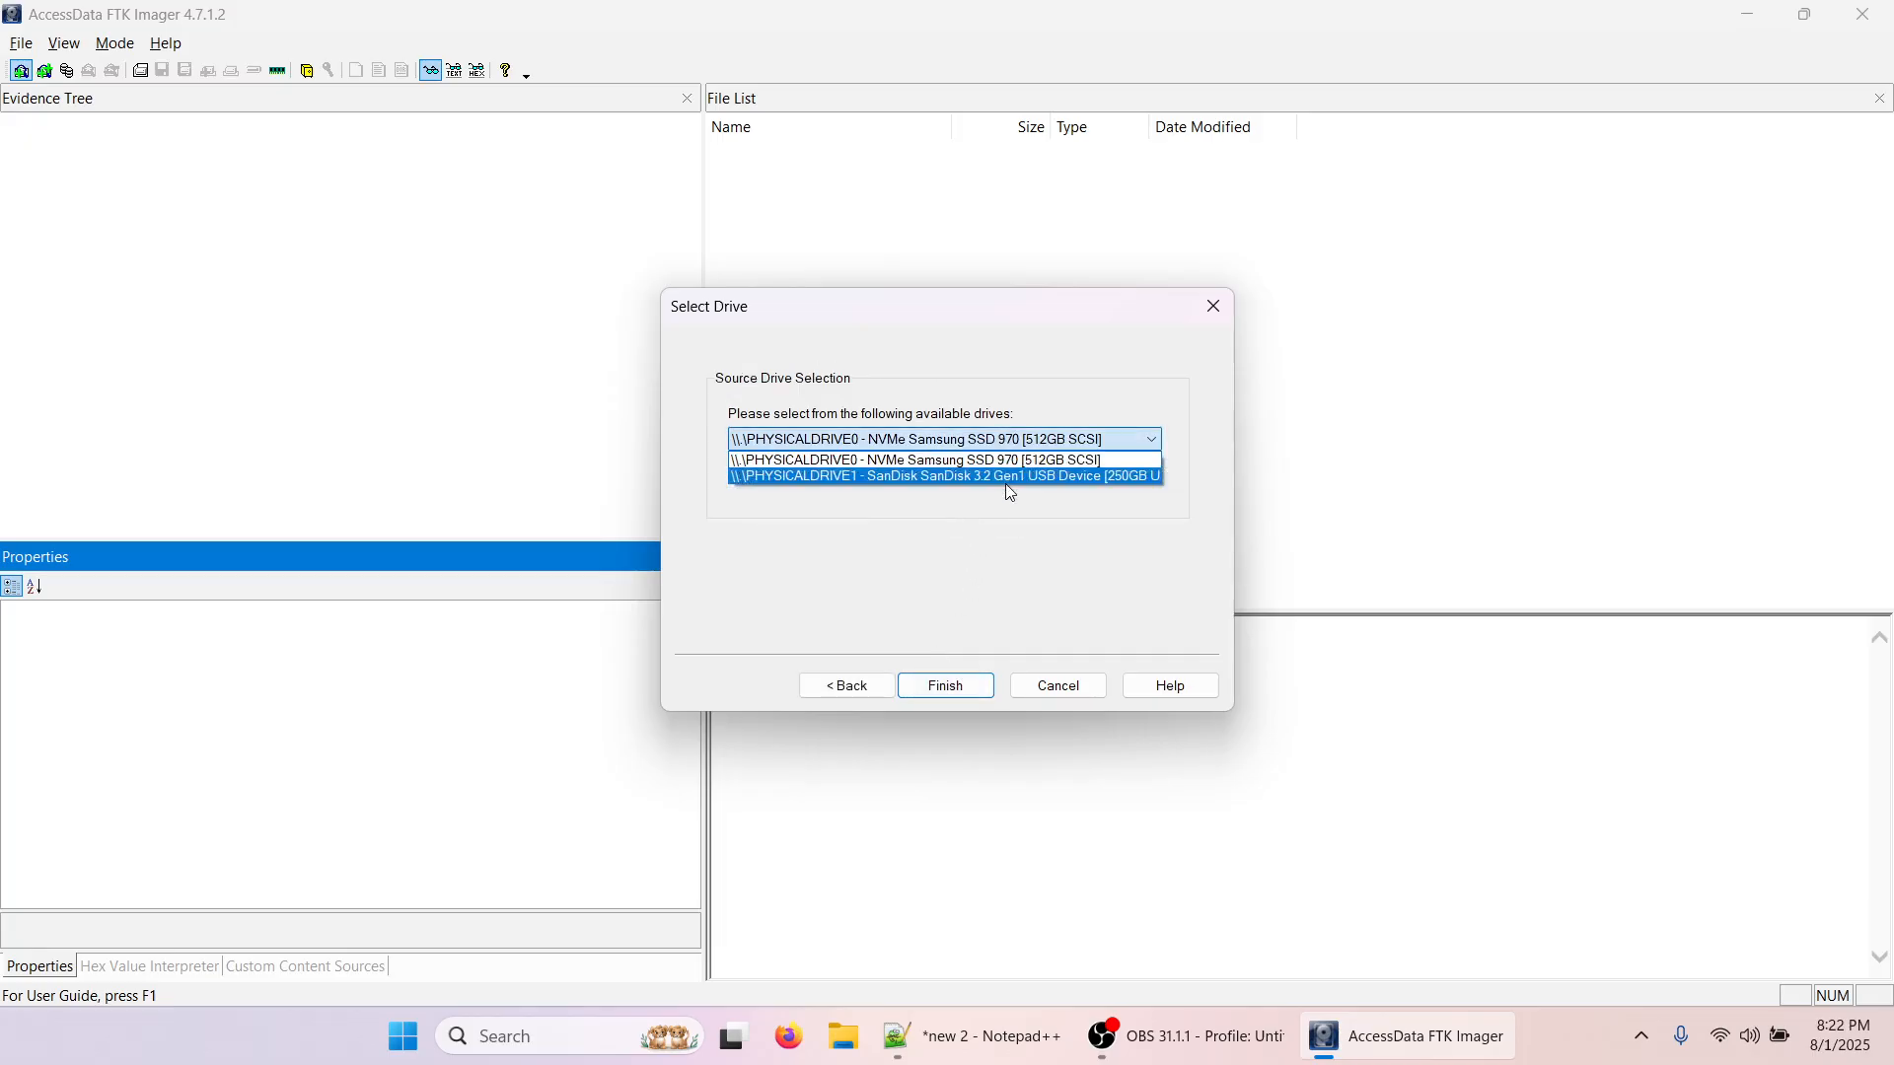
pyautogui.click(1030, 481)
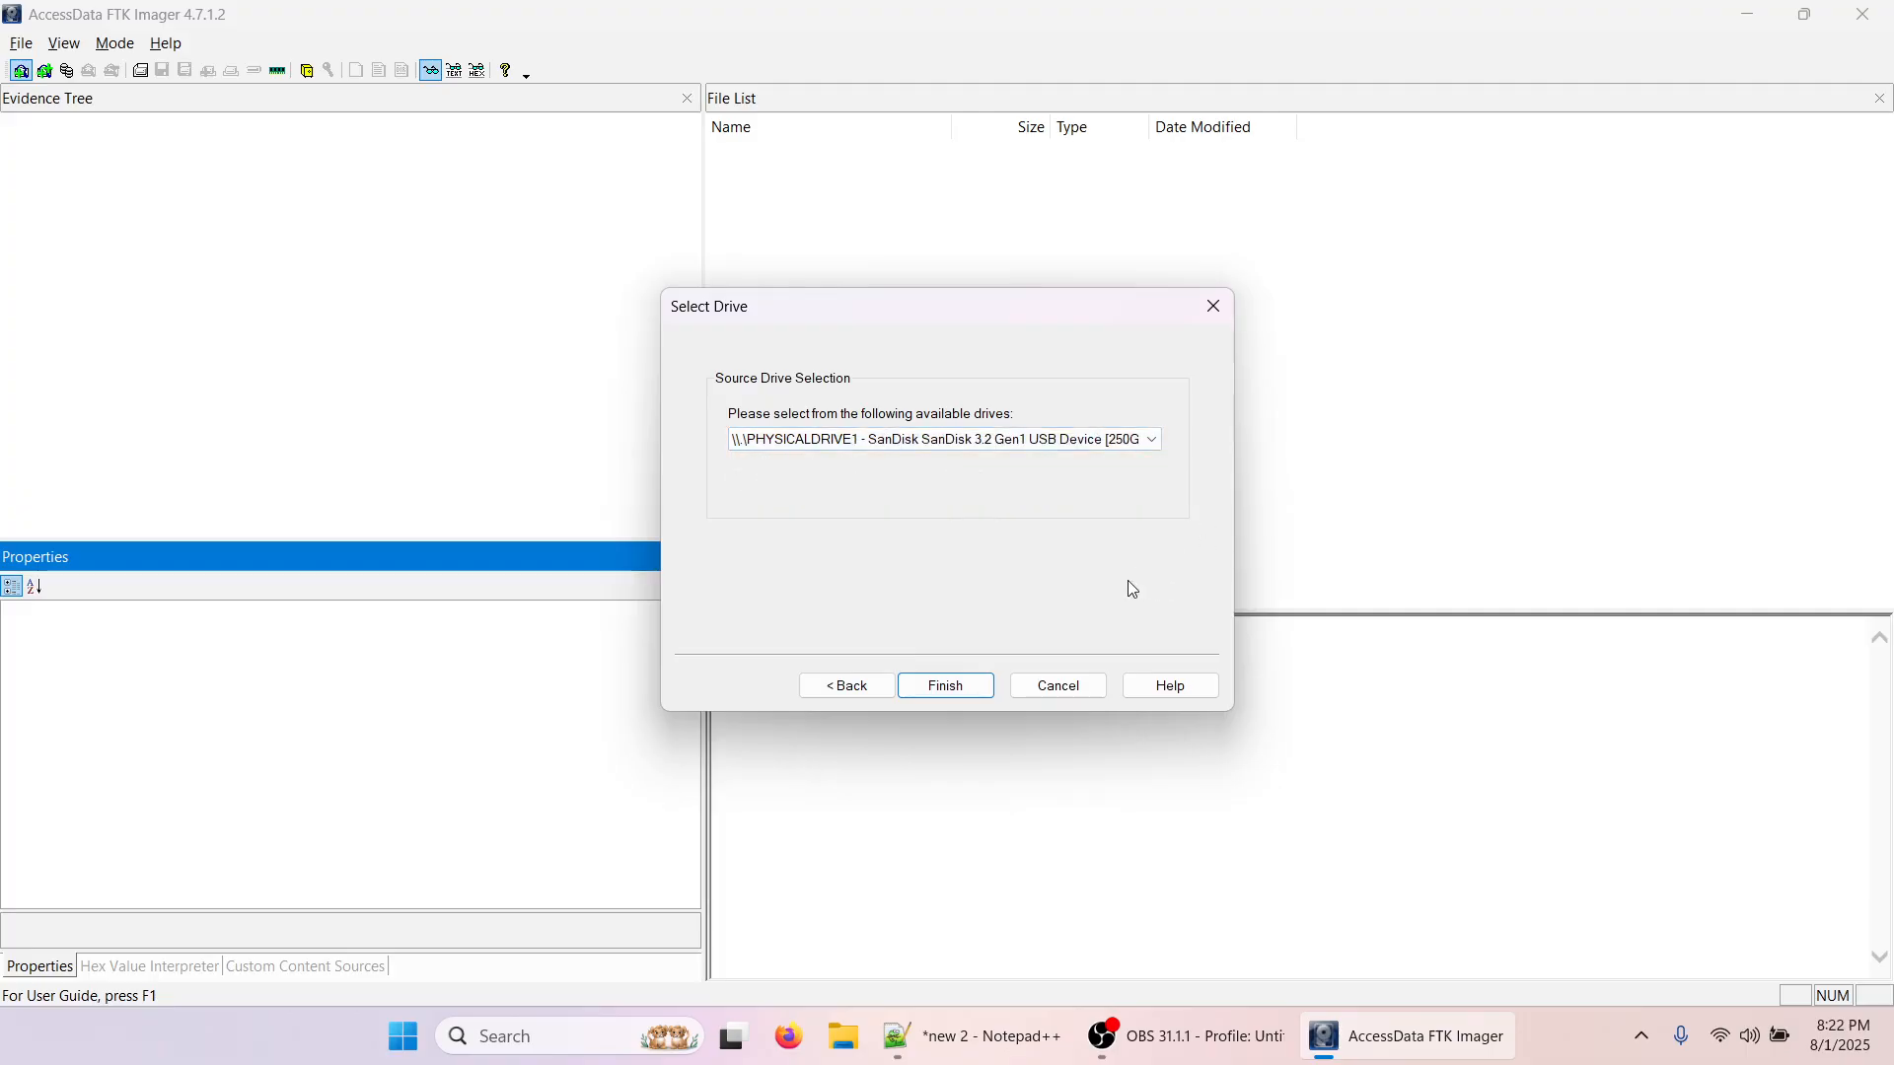
pyautogui.click(944, 691)
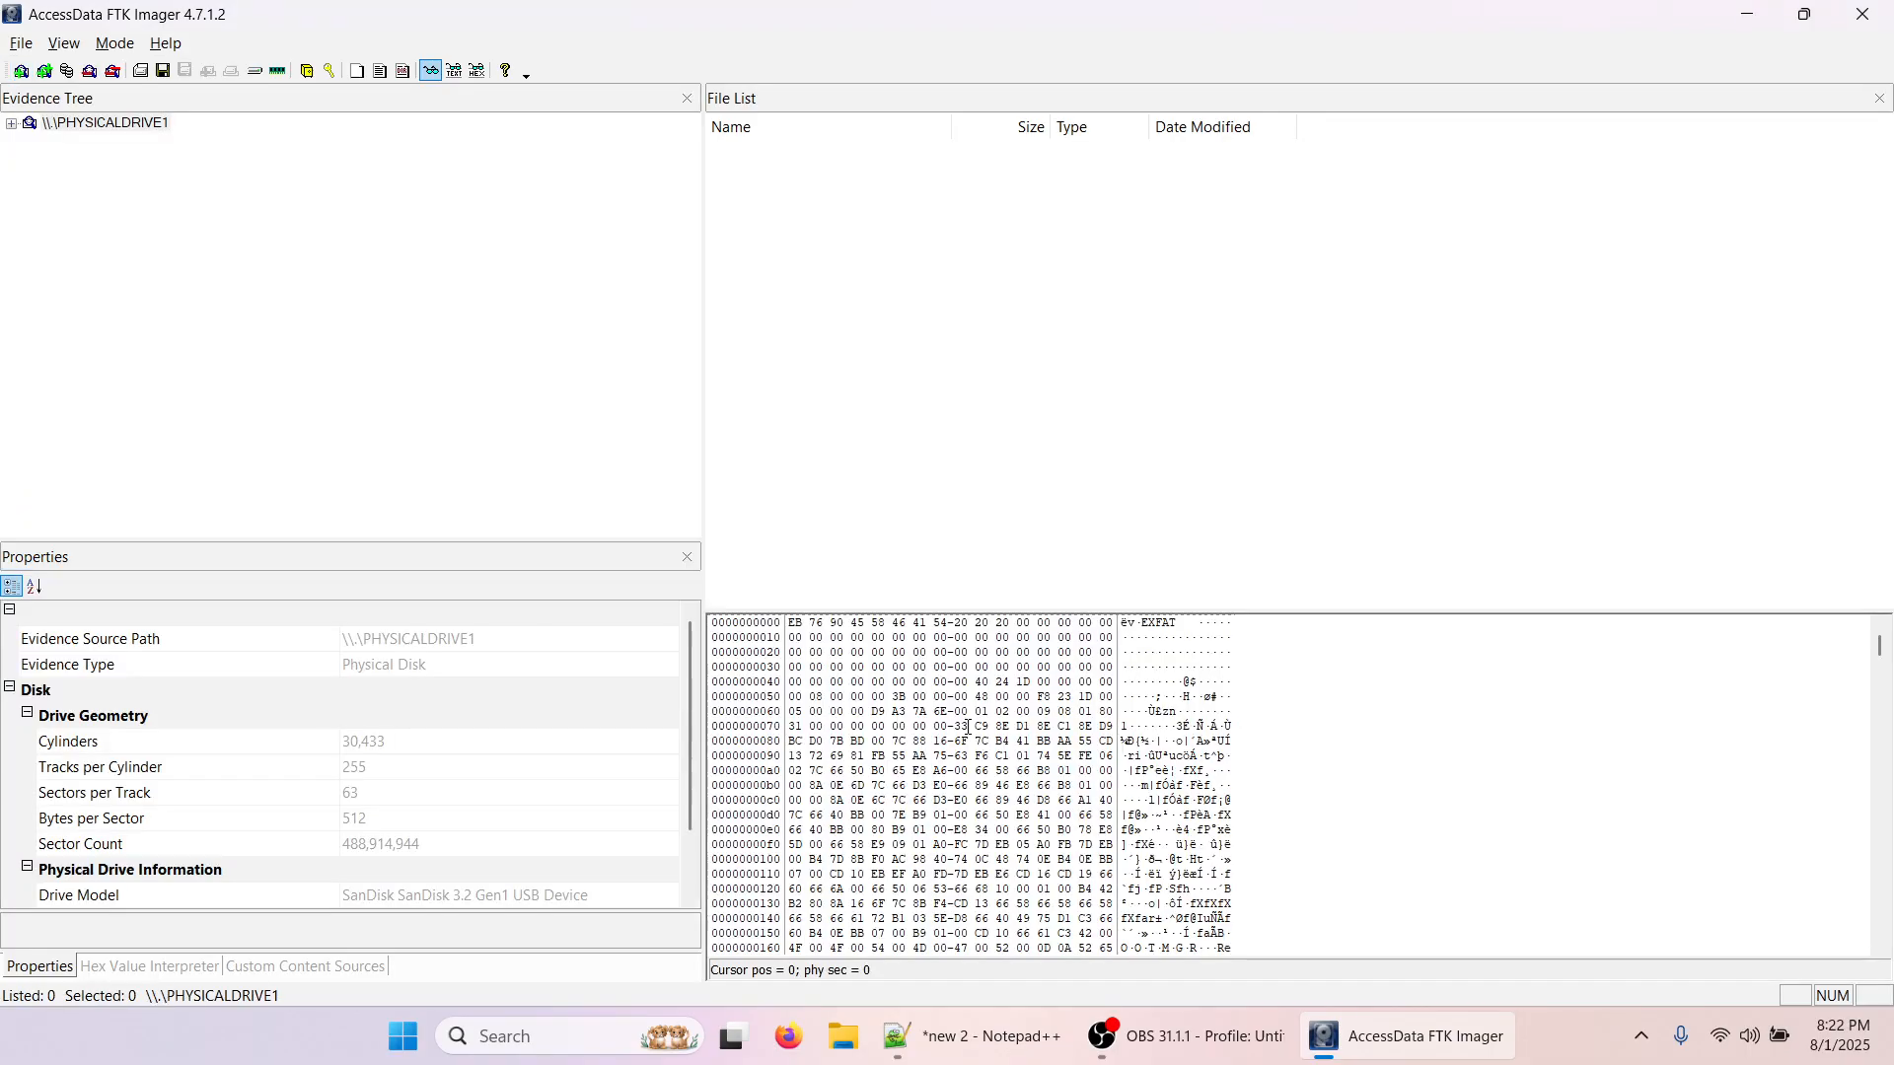
# - Expand PHYSICALDRIVE1 down to the SIFT [exFAT] root folder and list the contents of the unallocated space and the root
pyautogui.click(12, 123)
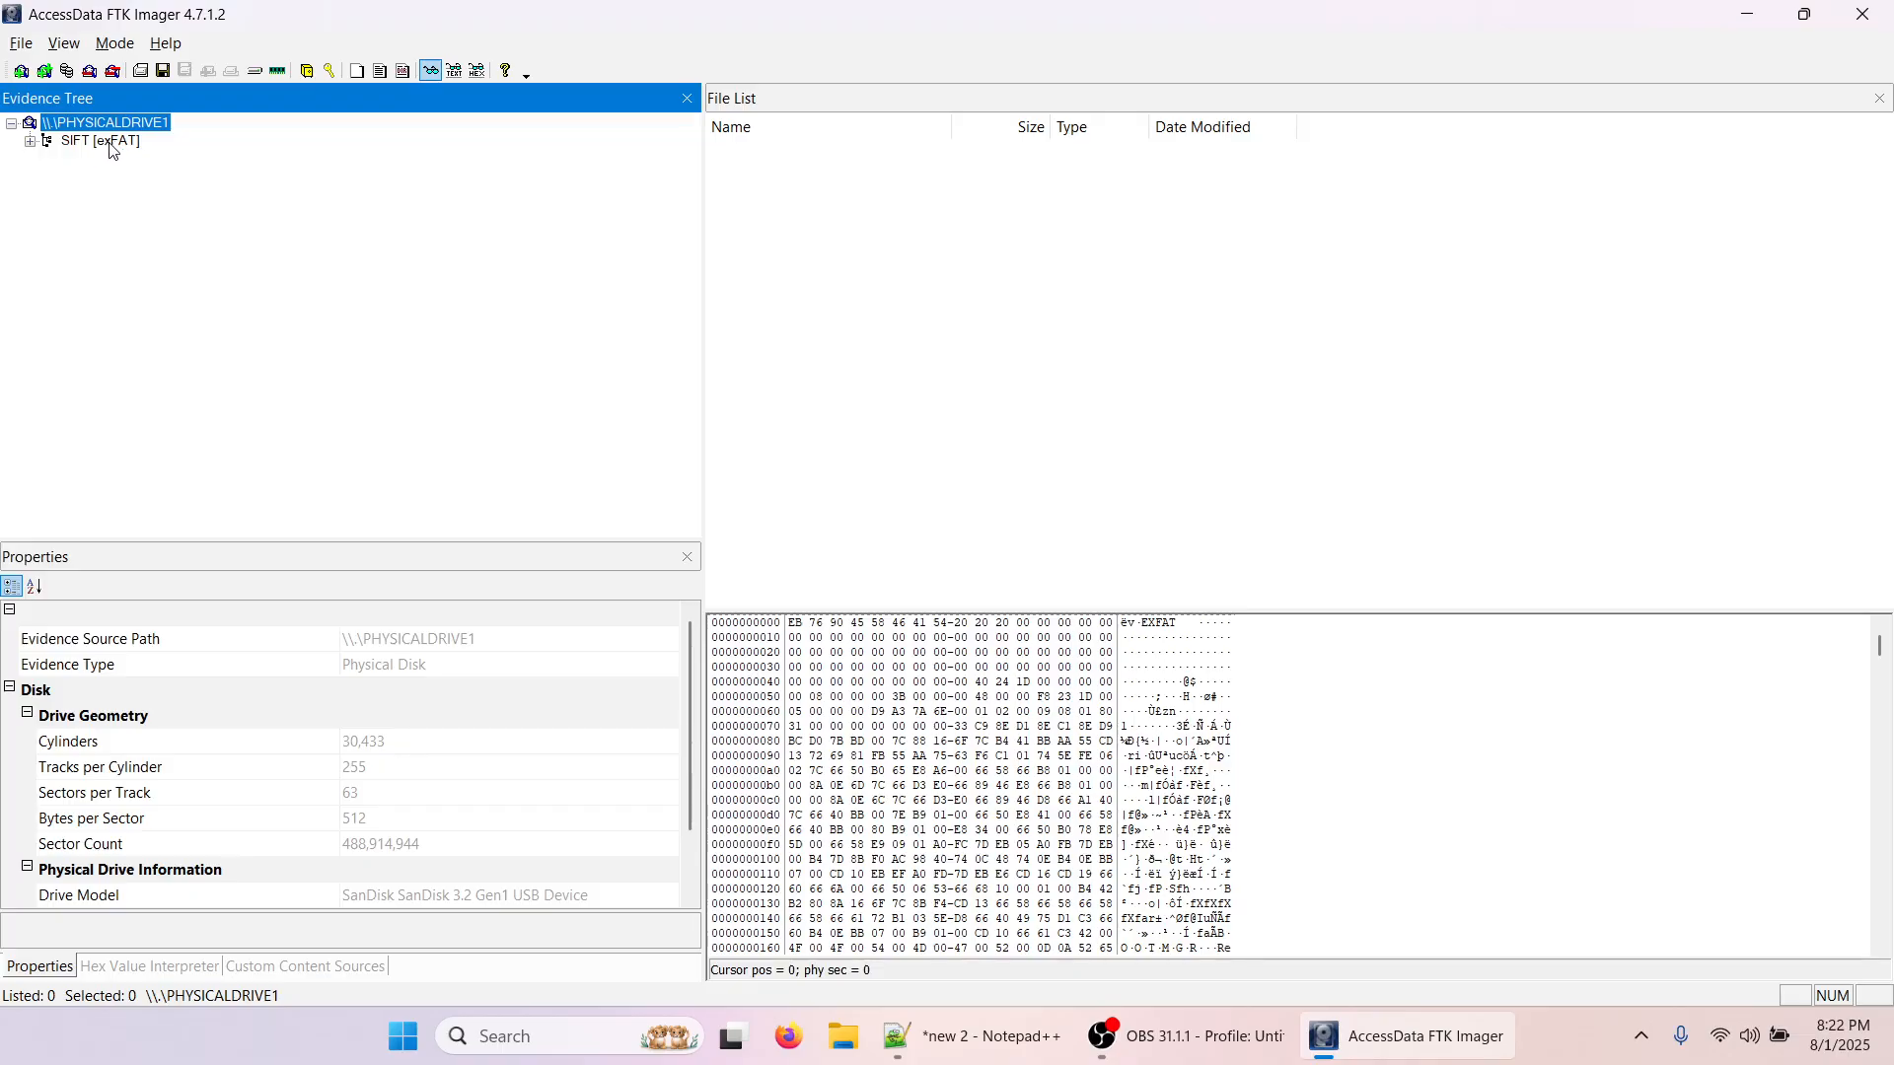
pyautogui.click(31, 142)
pyautogui.click(49, 158)
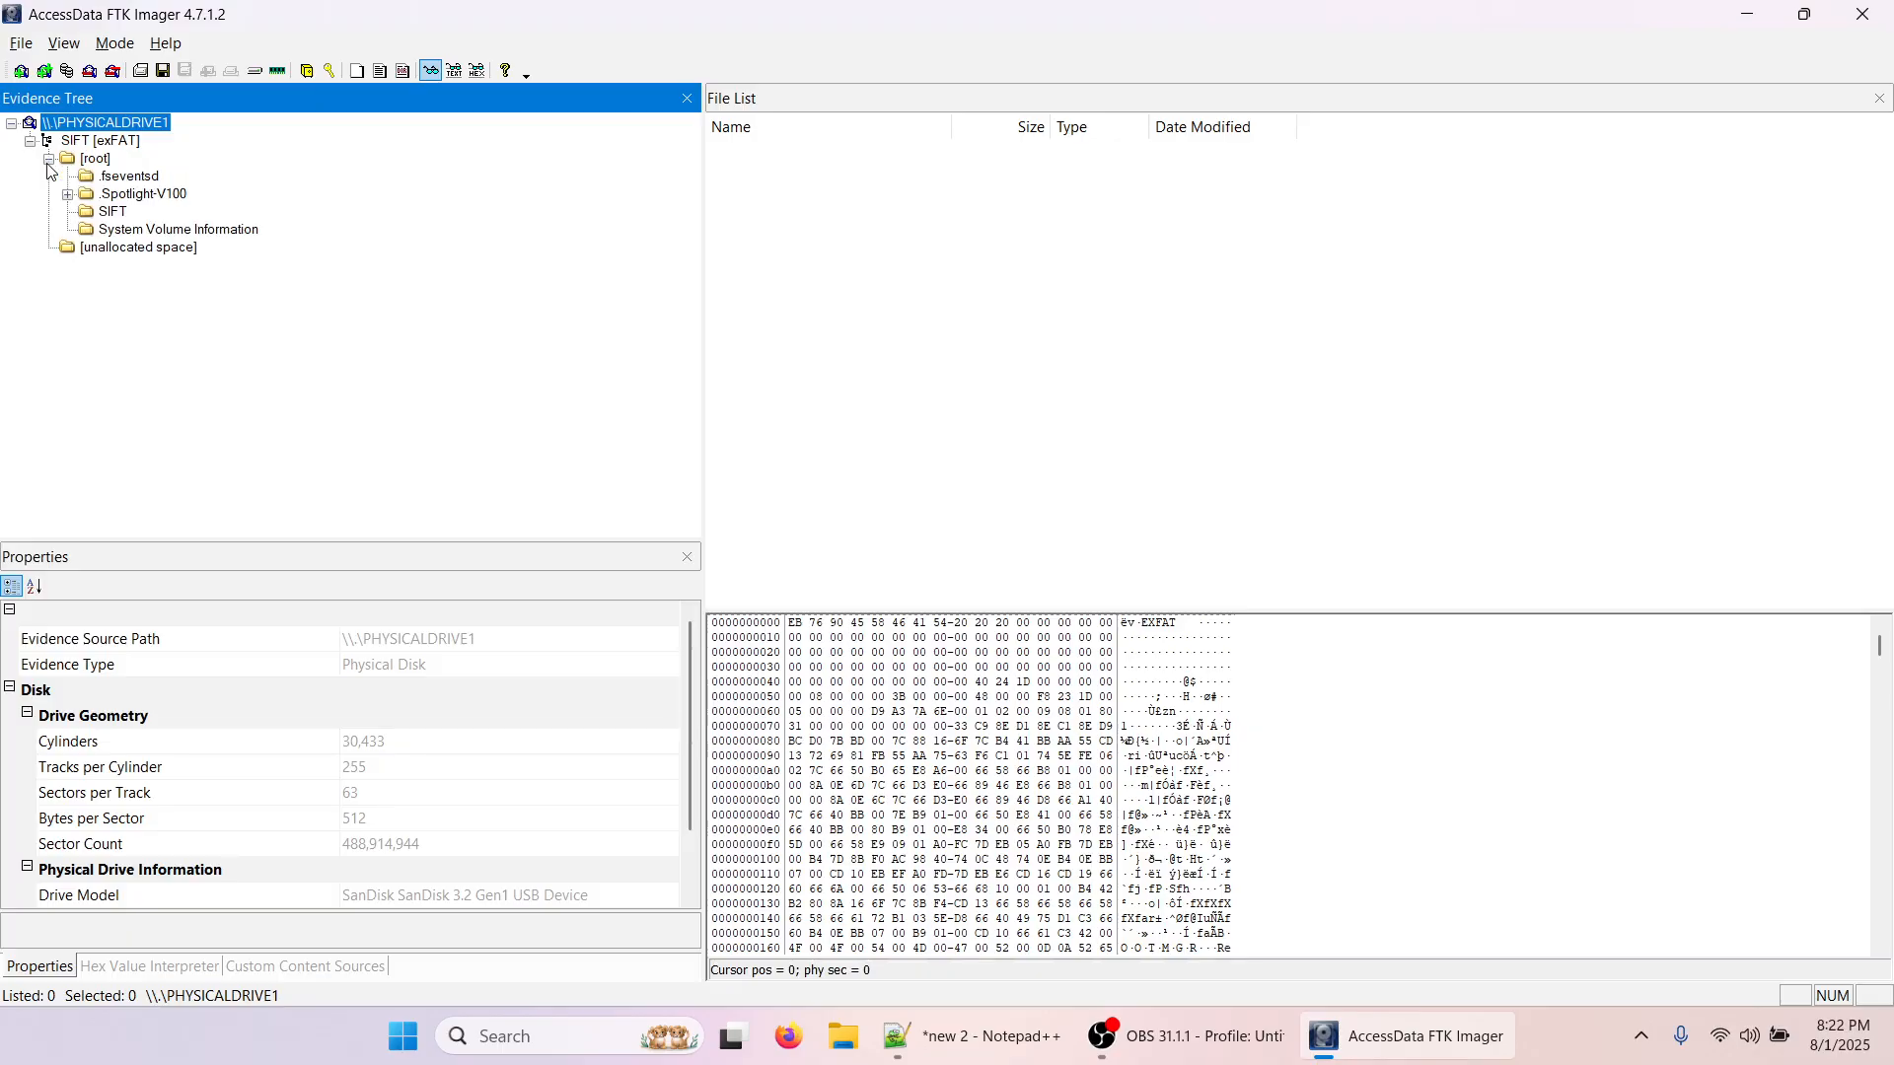
pyautogui.click(131, 250)
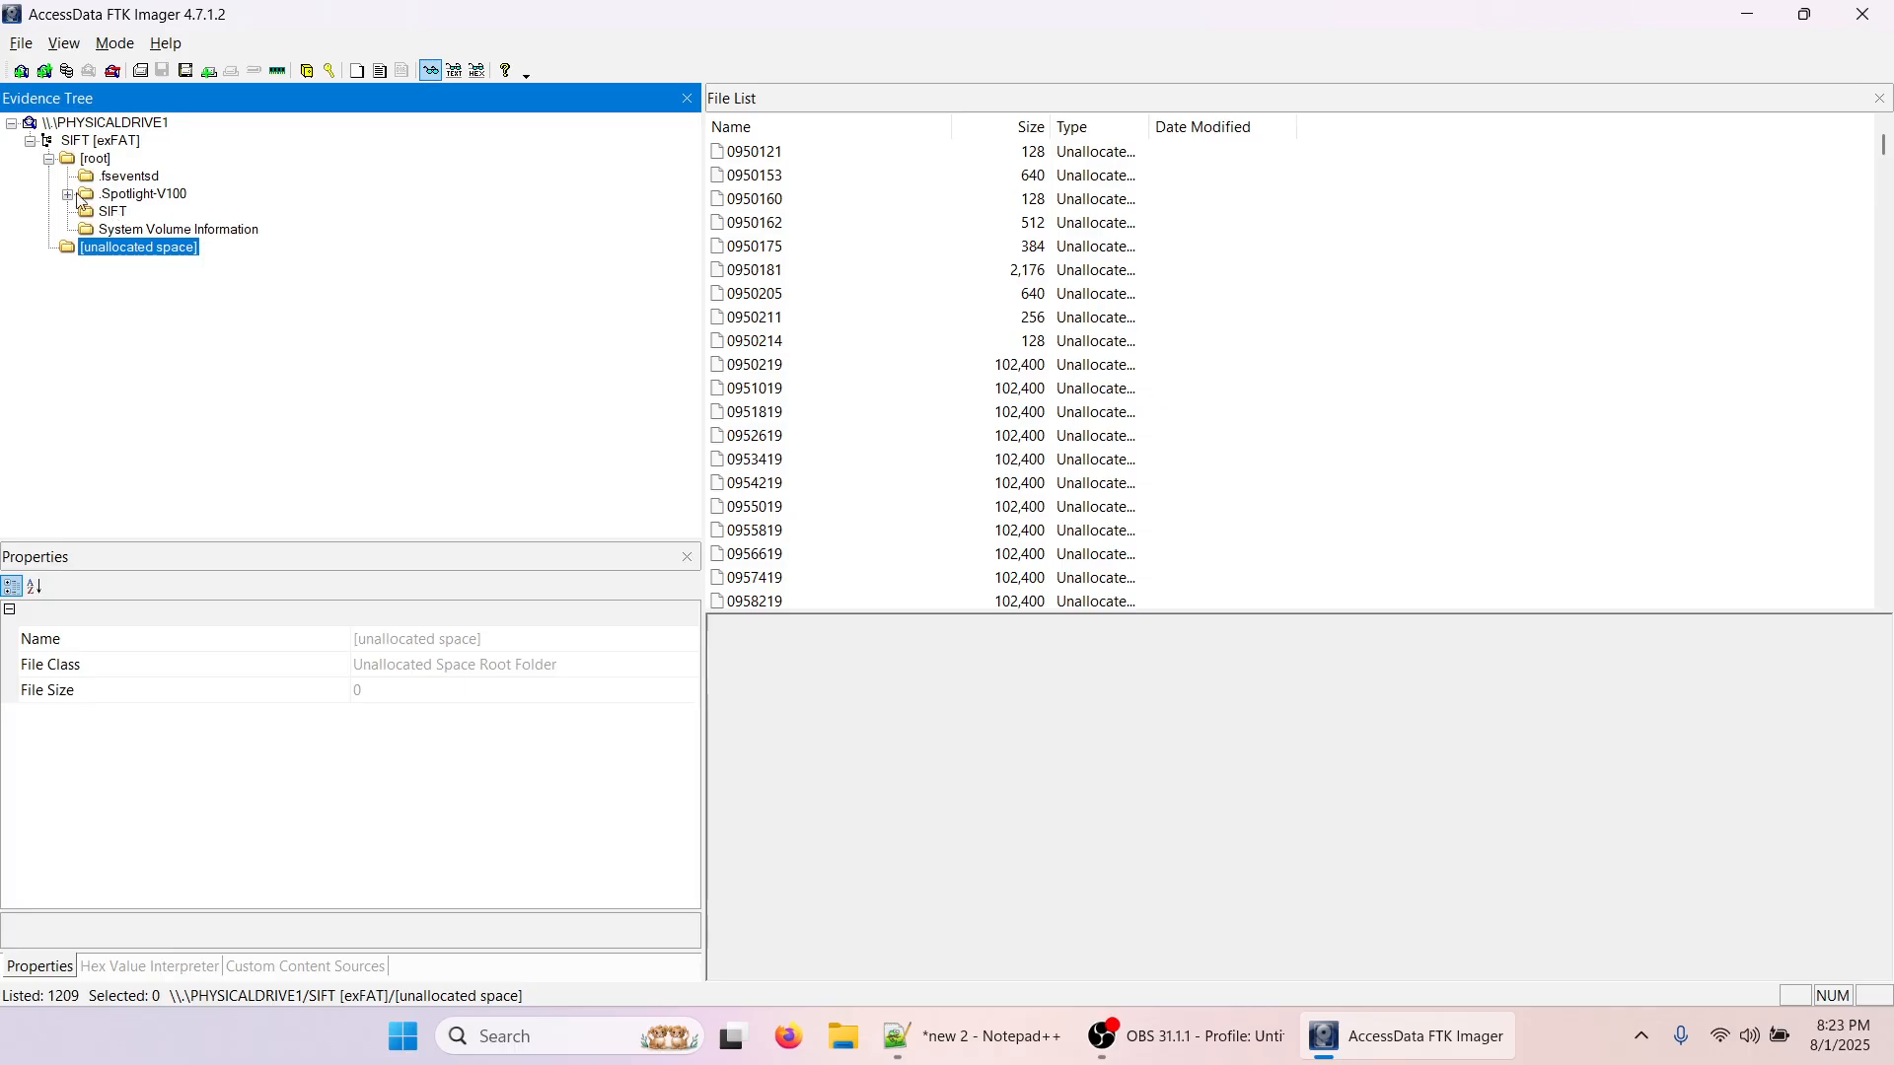
pyautogui.click(98, 164)
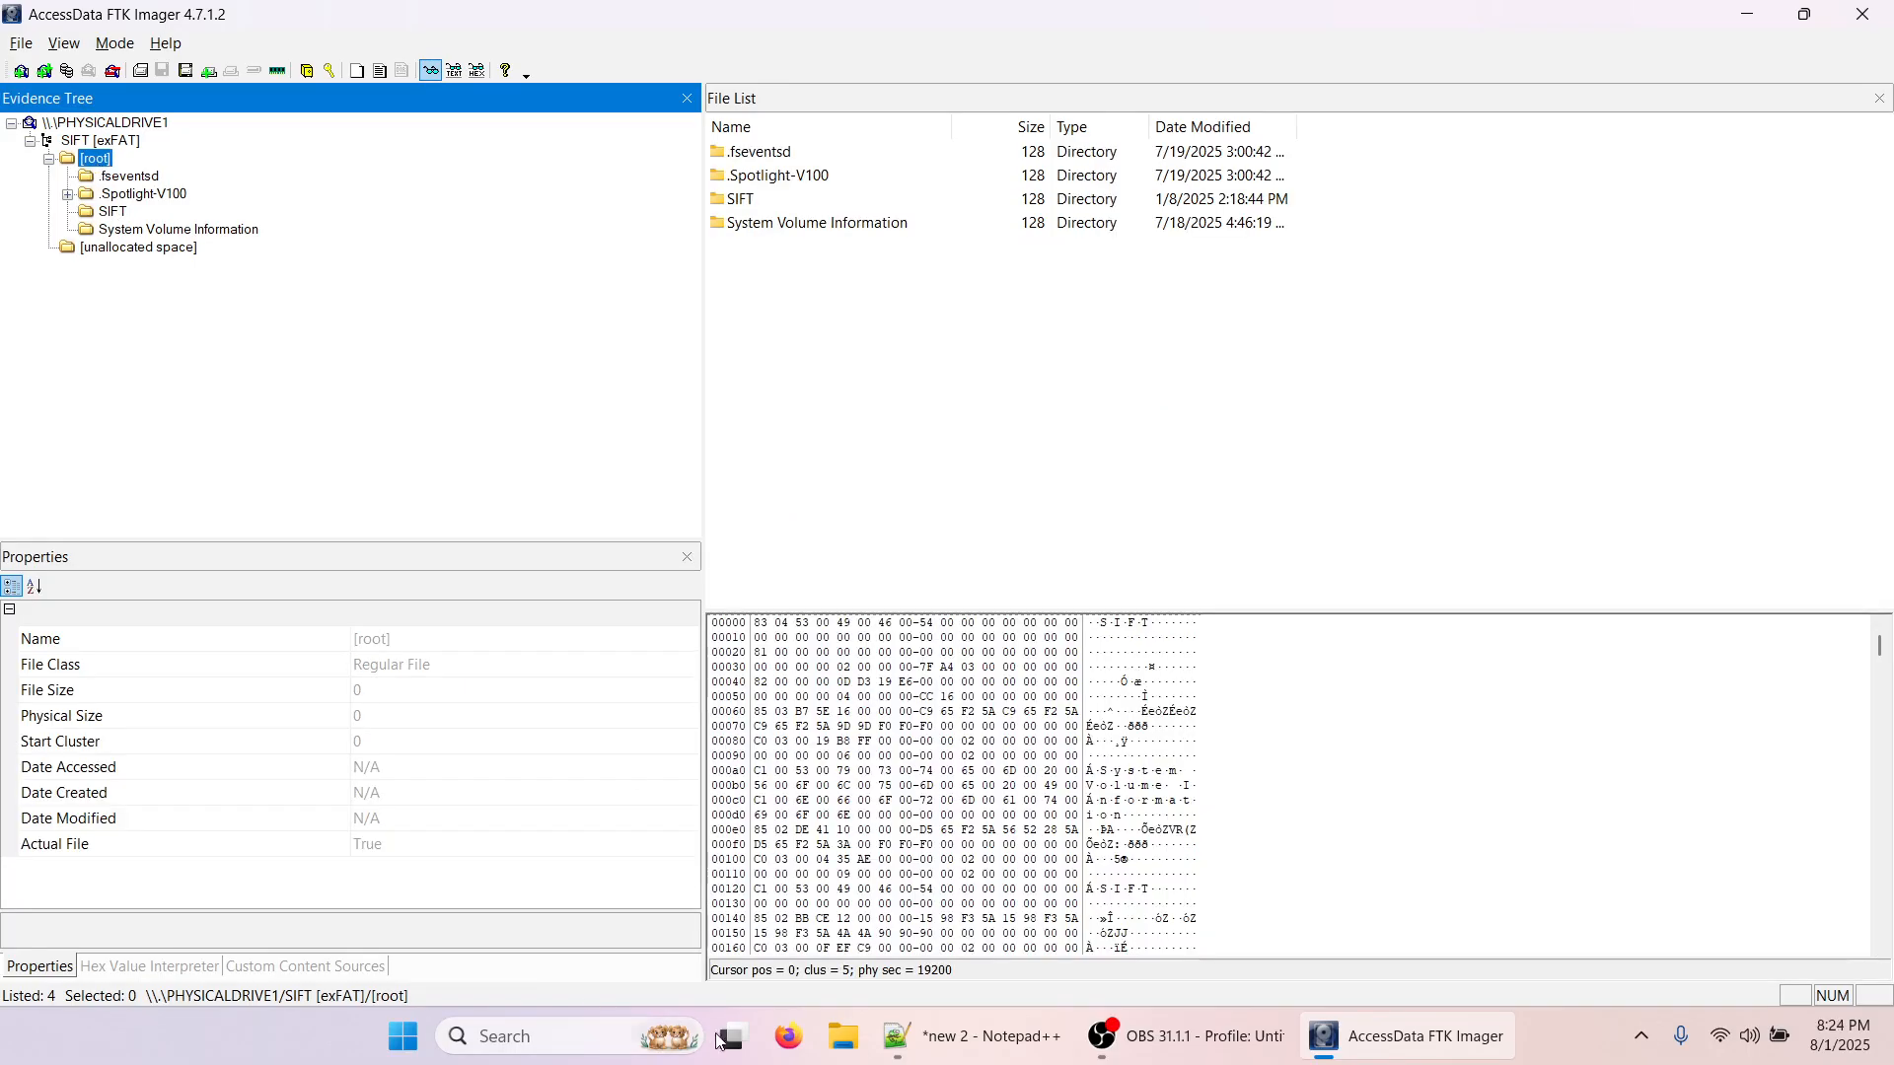
# - Switch to File Explorer and open the SIFT folder on the SIFT (D:) drive
pyautogui.click(849, 1045)
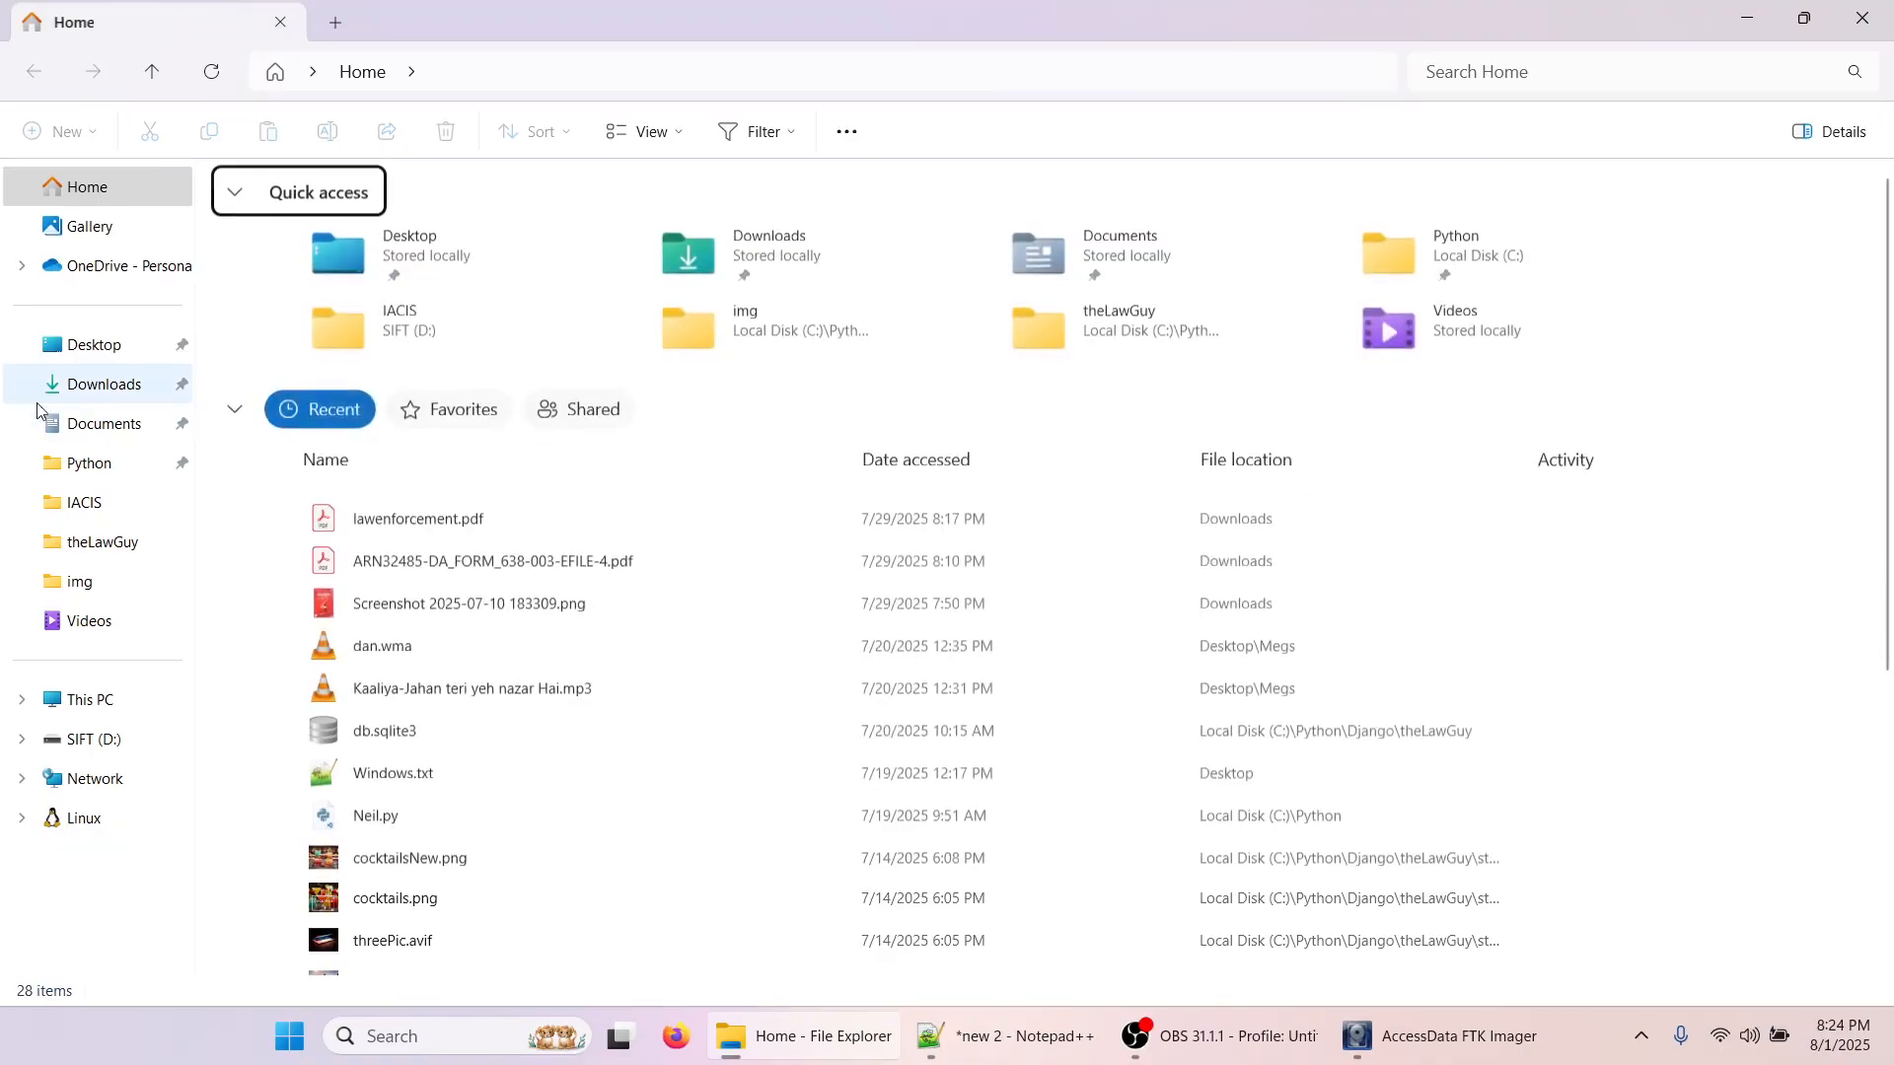
pyautogui.click(111, 697)
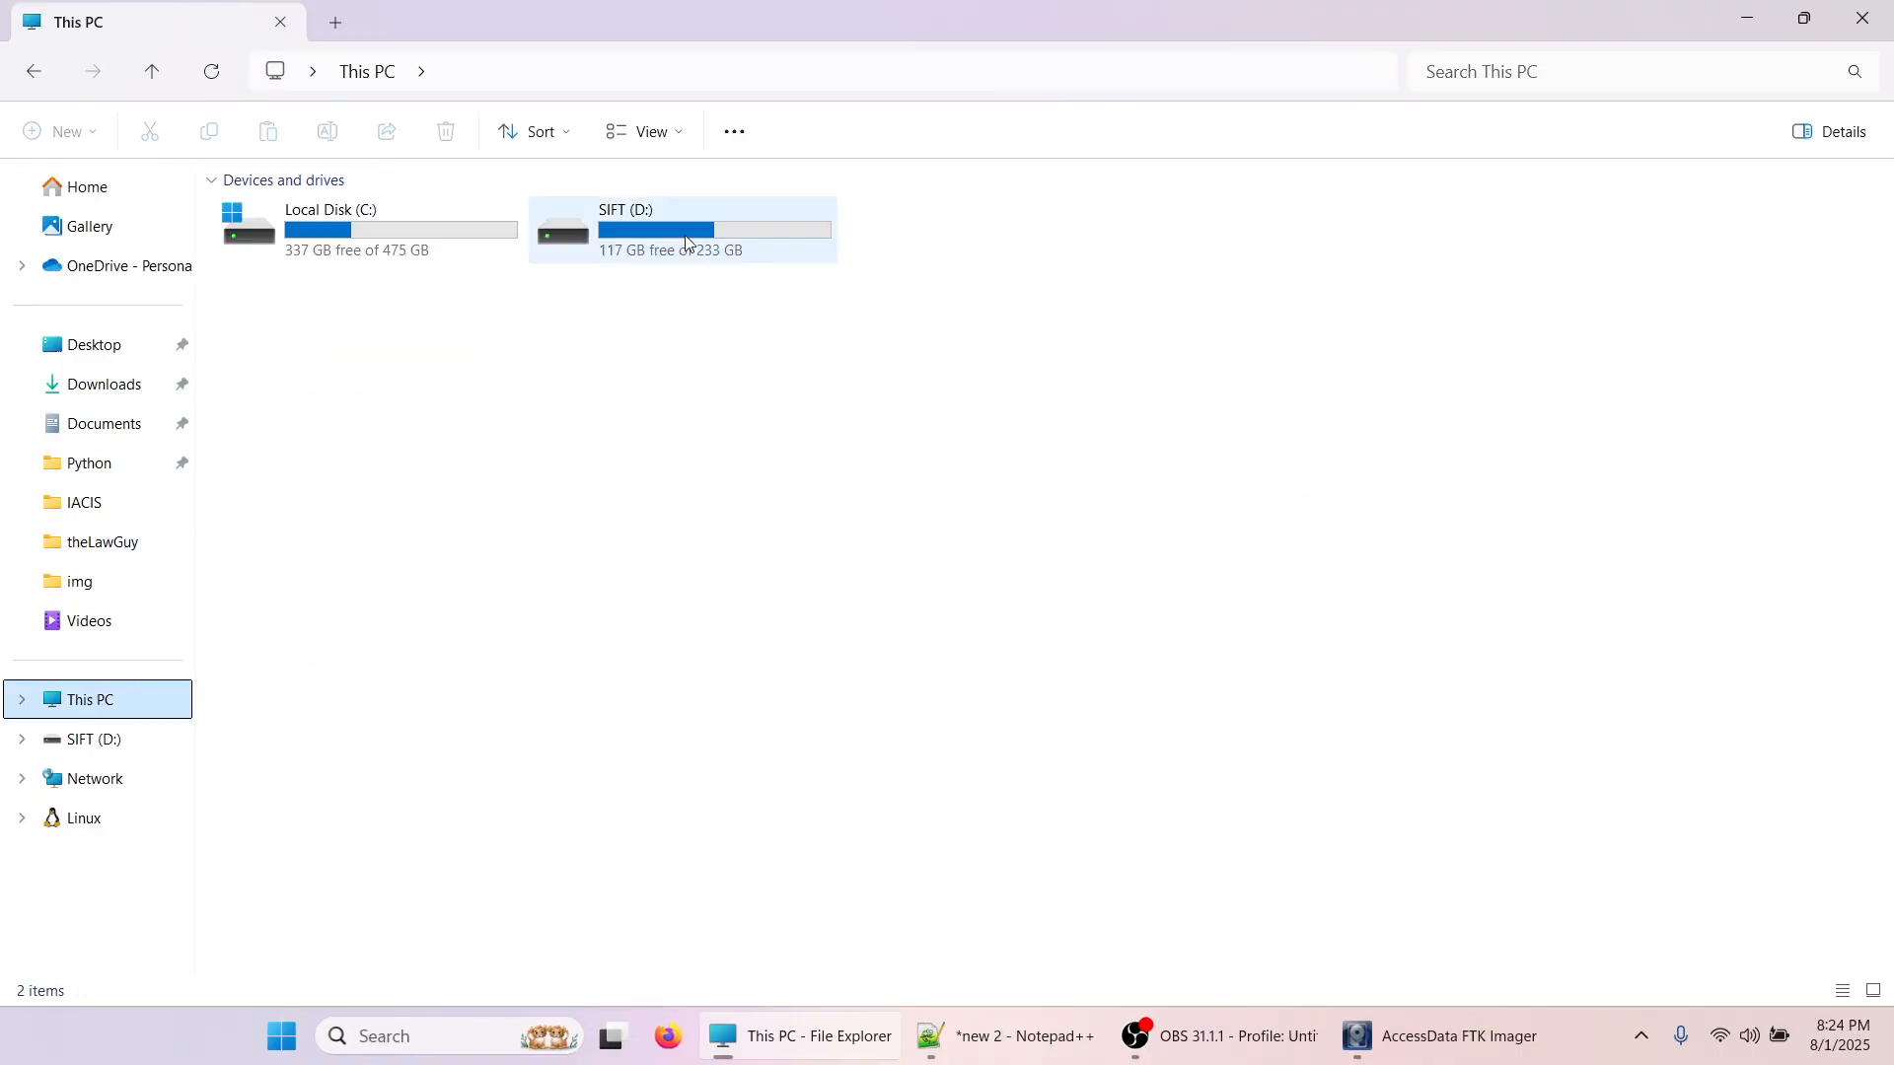
pyautogui.doubleClick(688, 241)
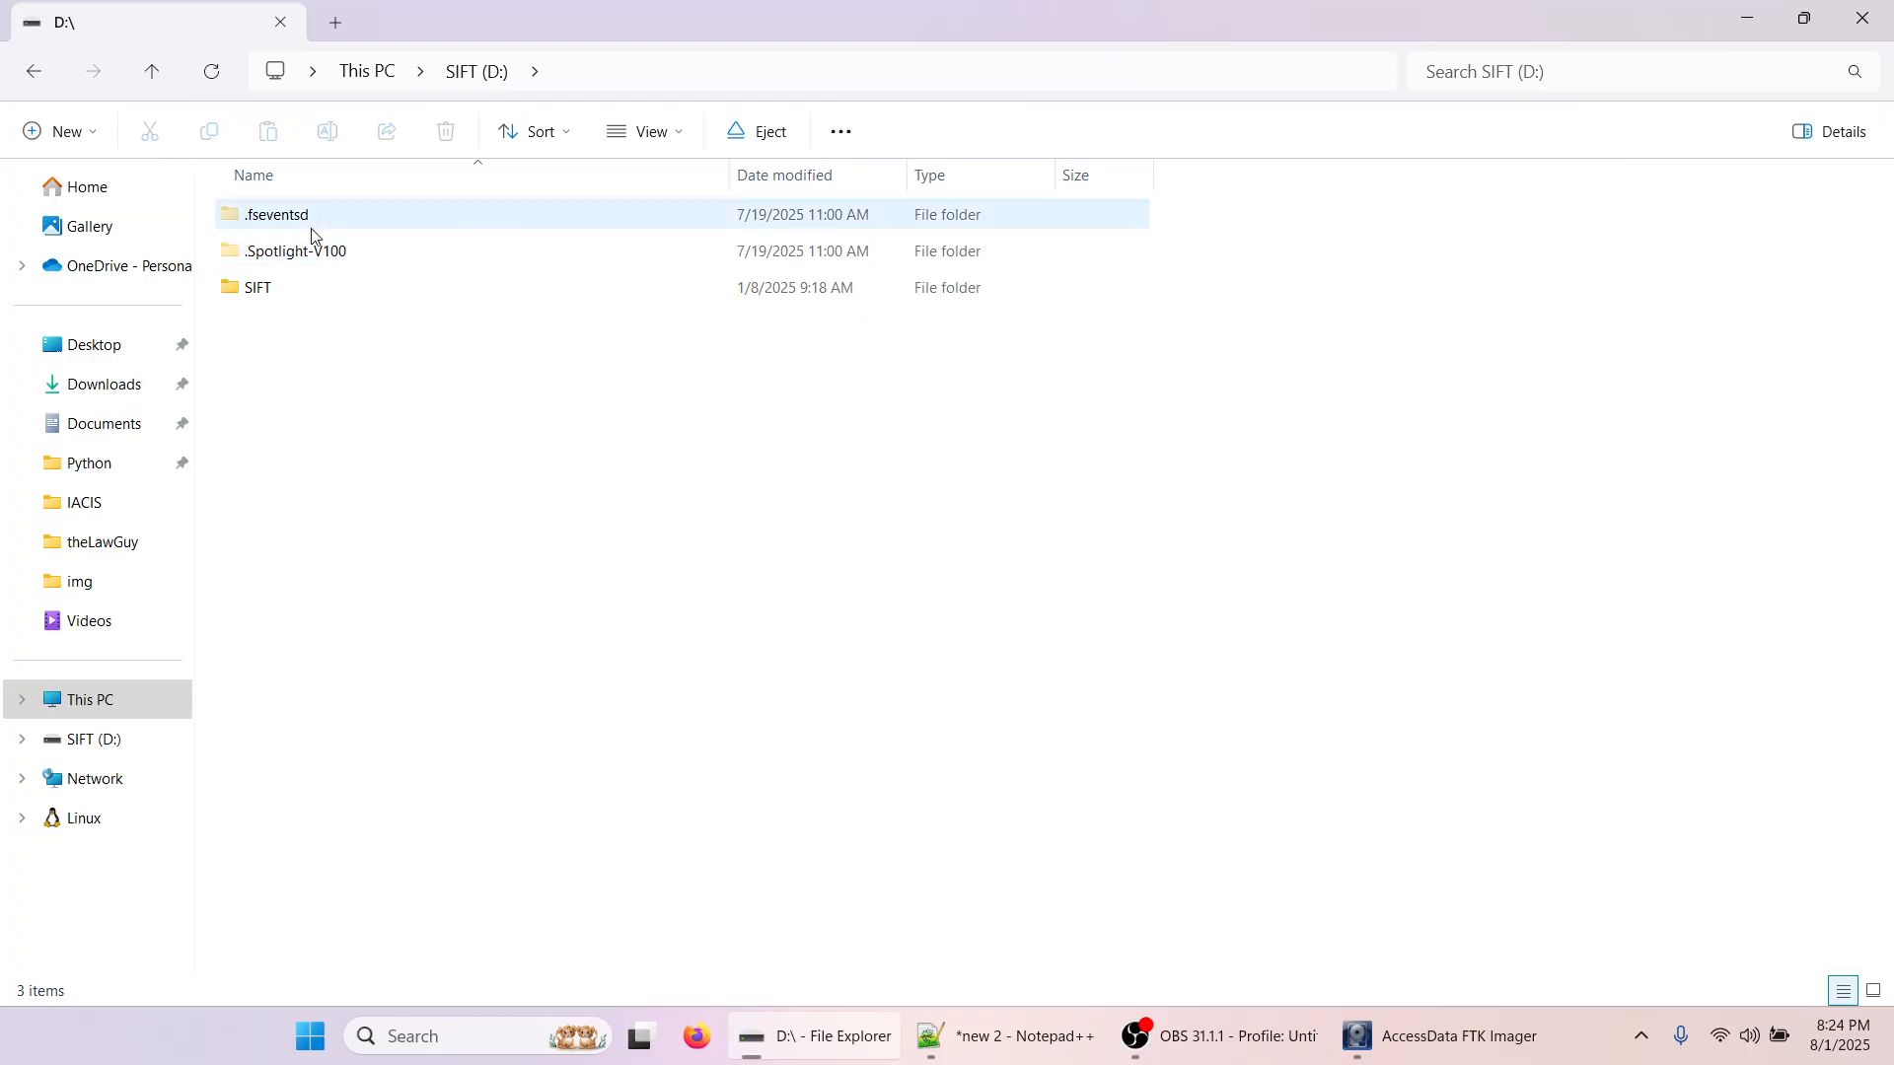
pyautogui.doubleClick(276, 300)
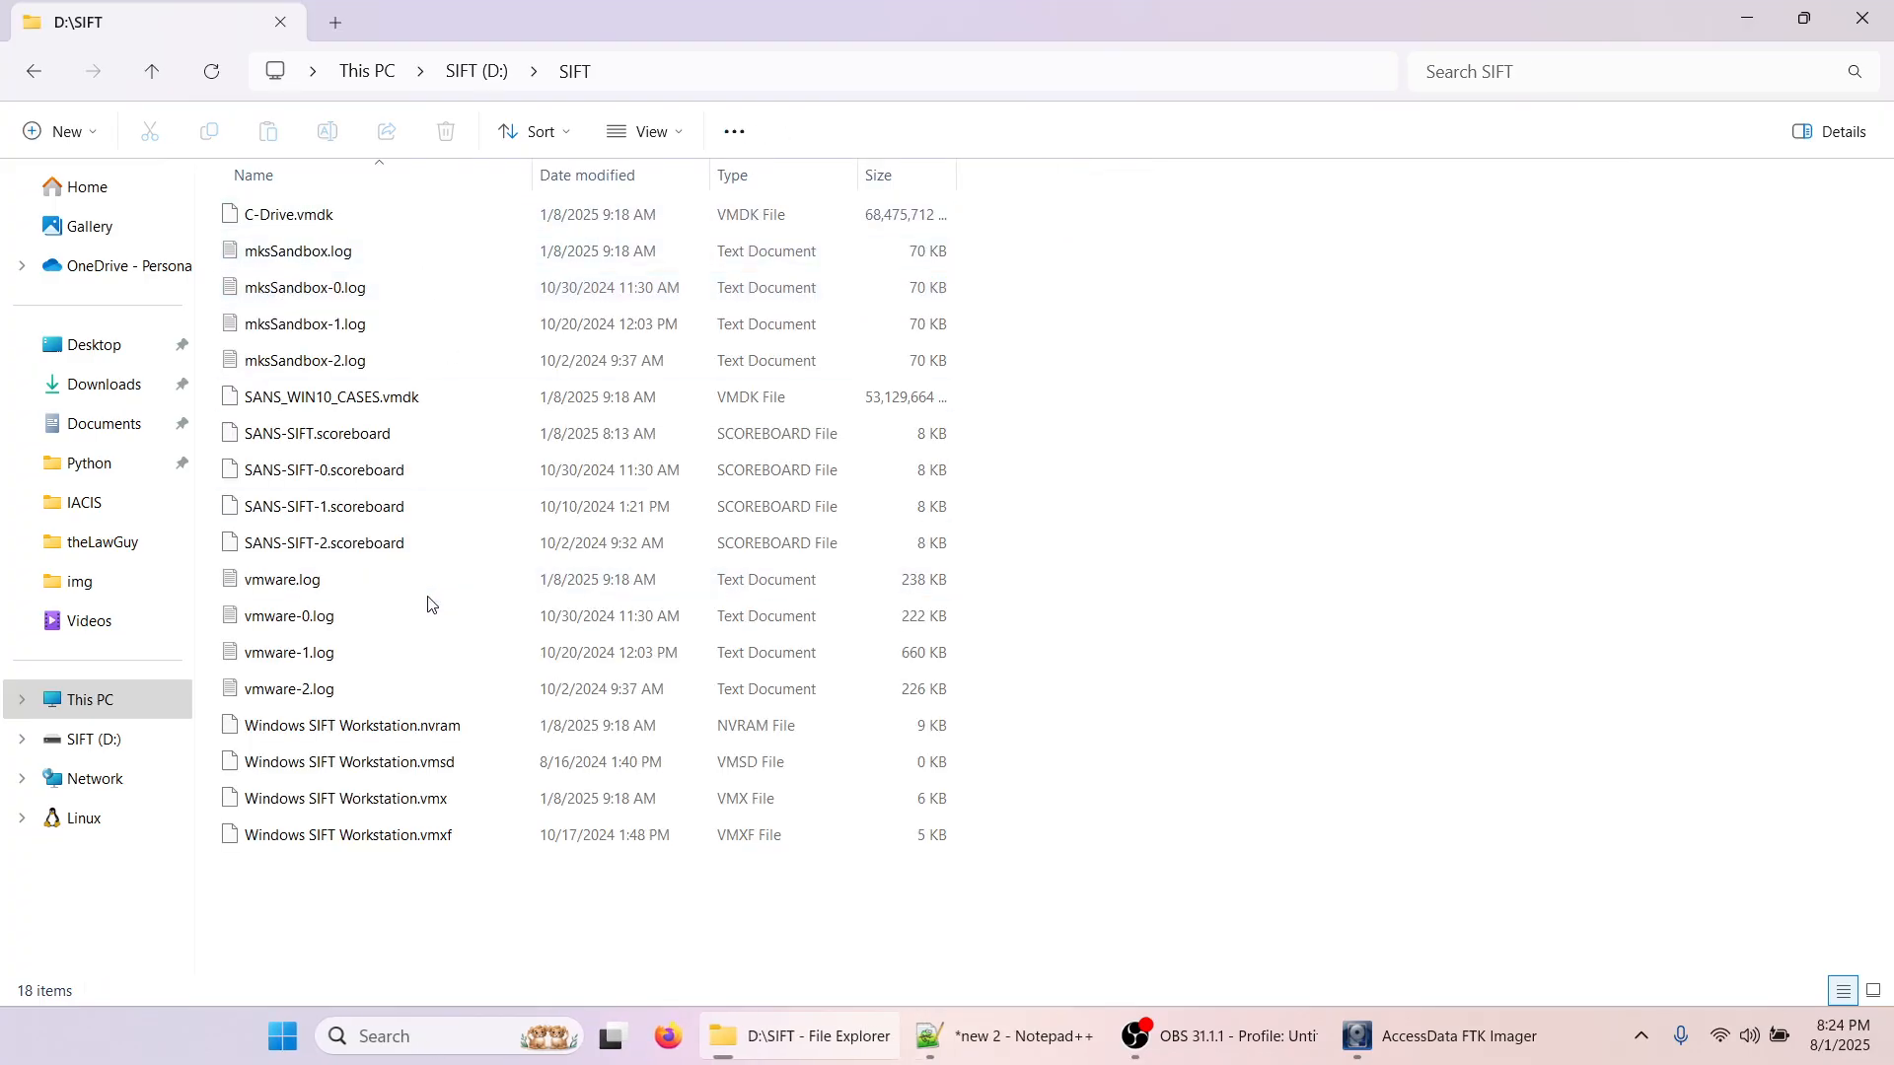
# - Compare the SIFT folder's listing in FTK Imager with the one in File Explorer, examining the mksSandbox-2.log.FileSlack entry and other file slack
pyautogui.hotkey('alt', 'Tab')
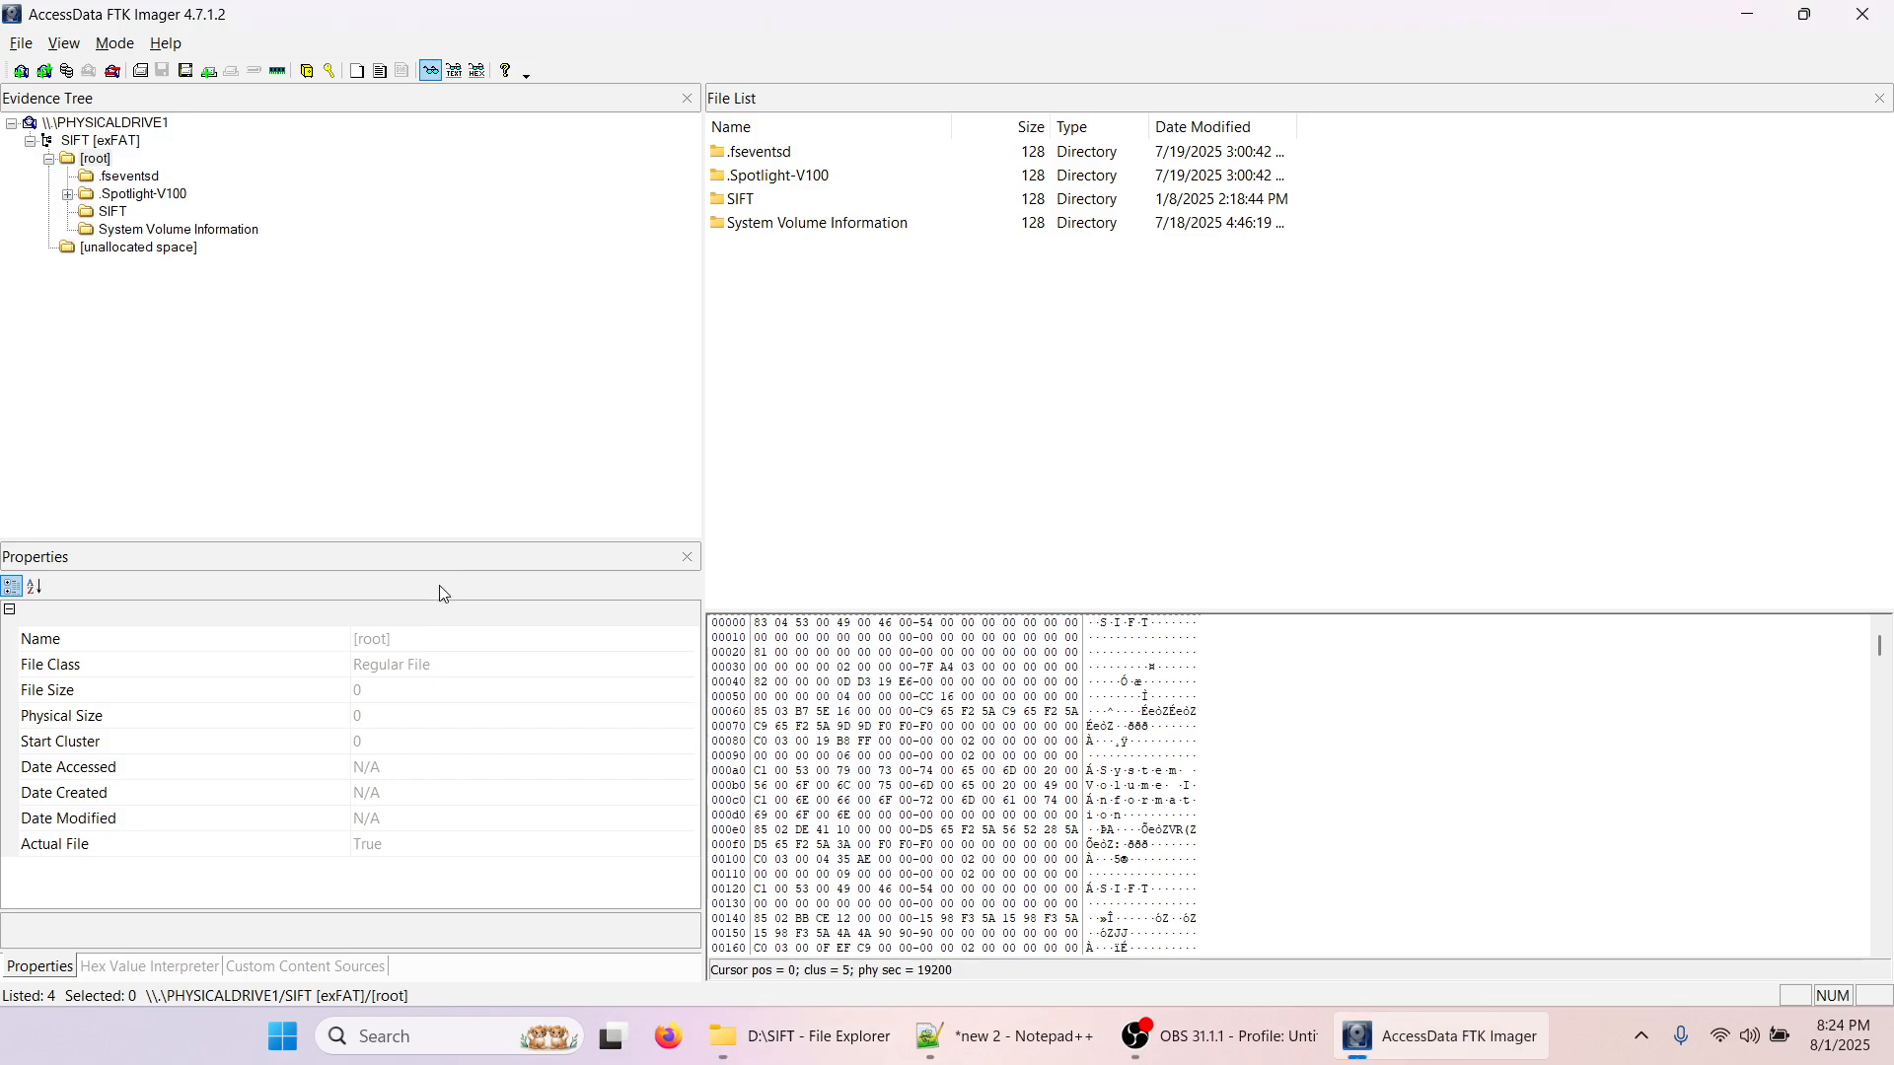
pyautogui.click(113, 217)
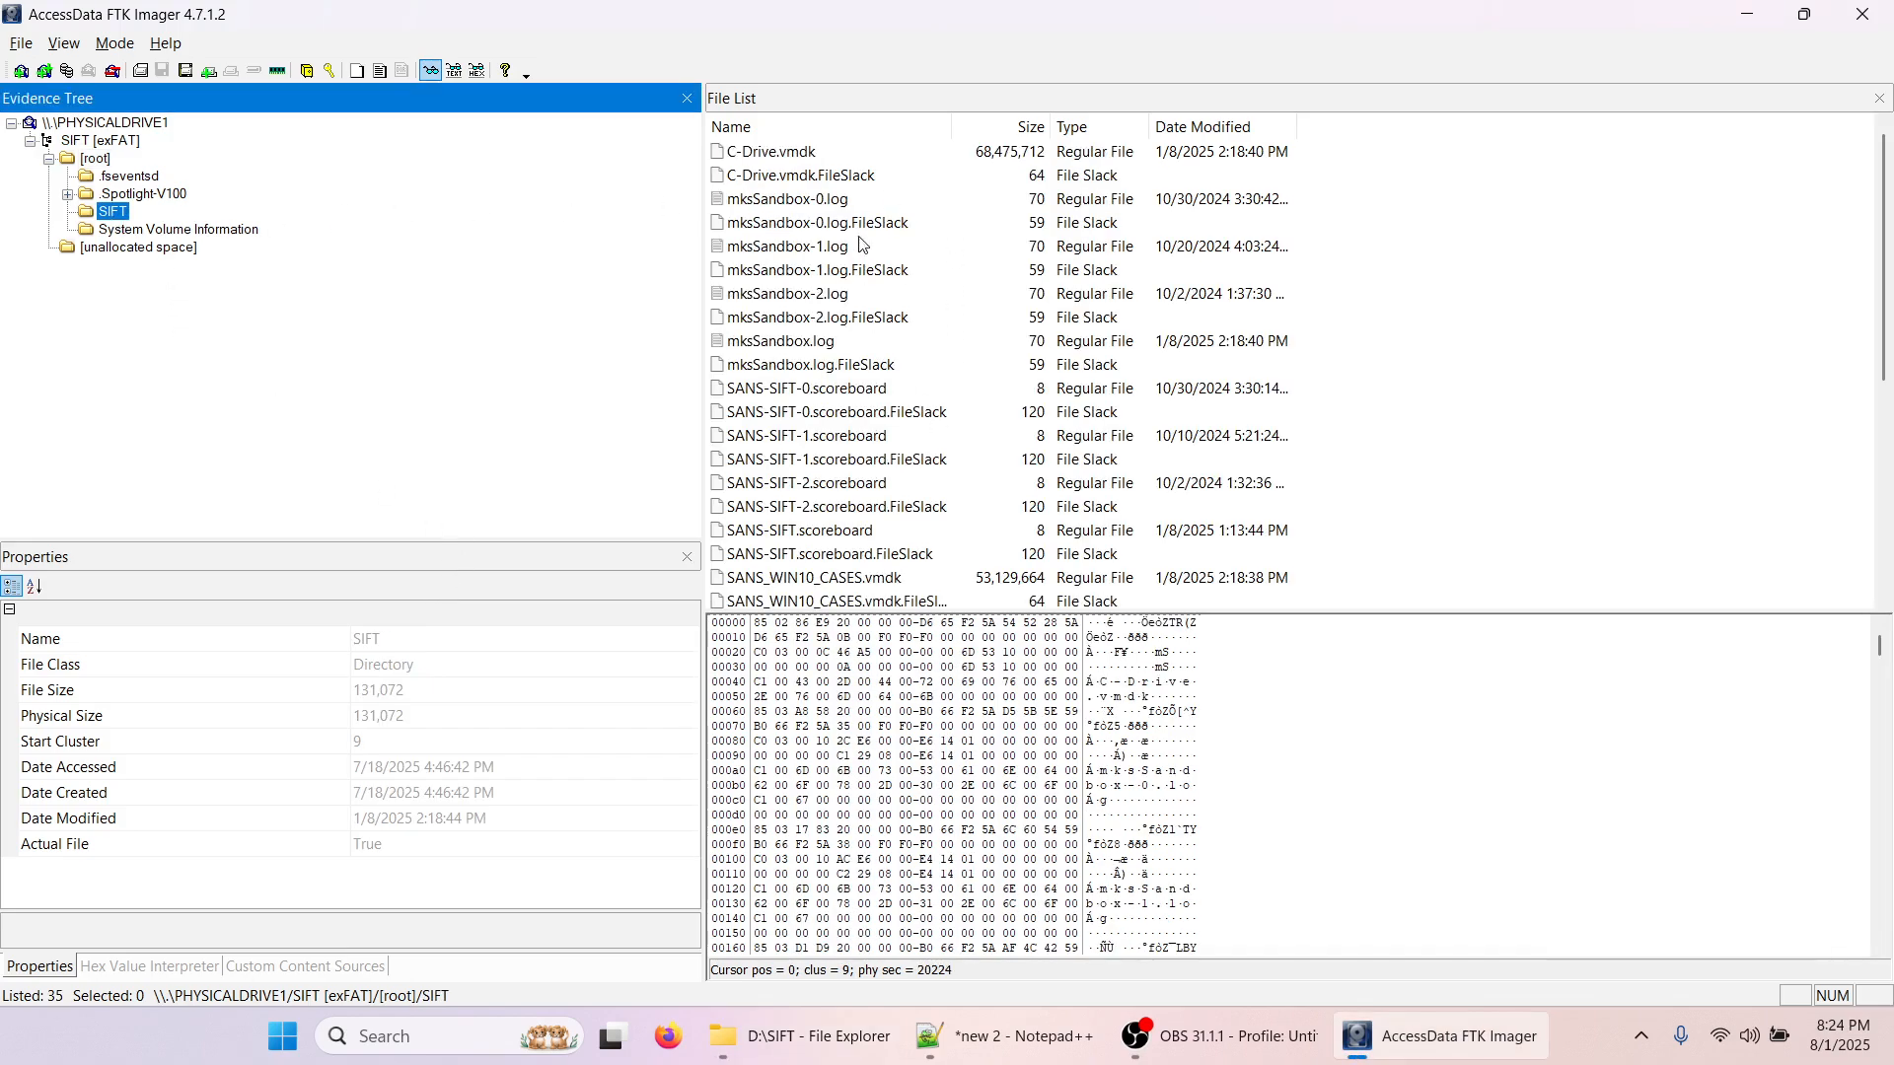
pyautogui.hotkey('alt', 'Tab')
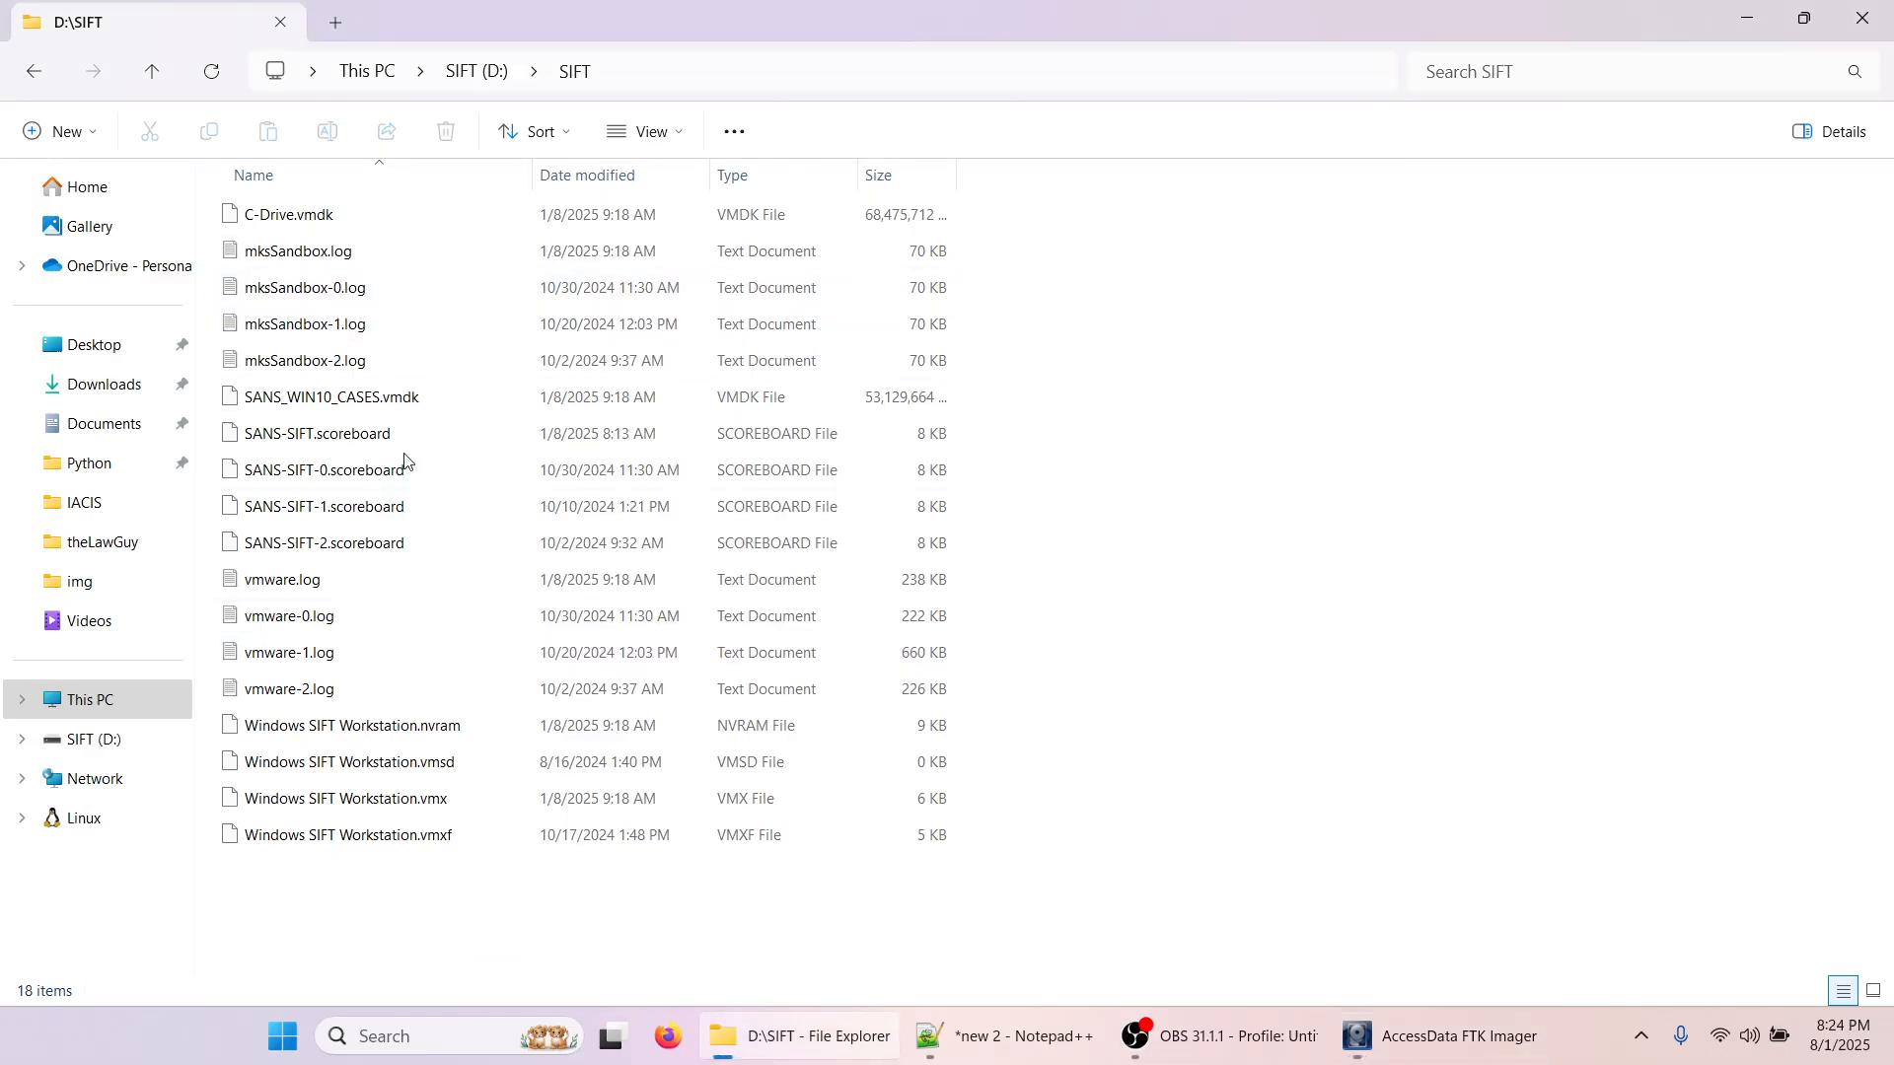
pyautogui.hotkey('alt', 'Tab')
pyautogui.click(892, 323)
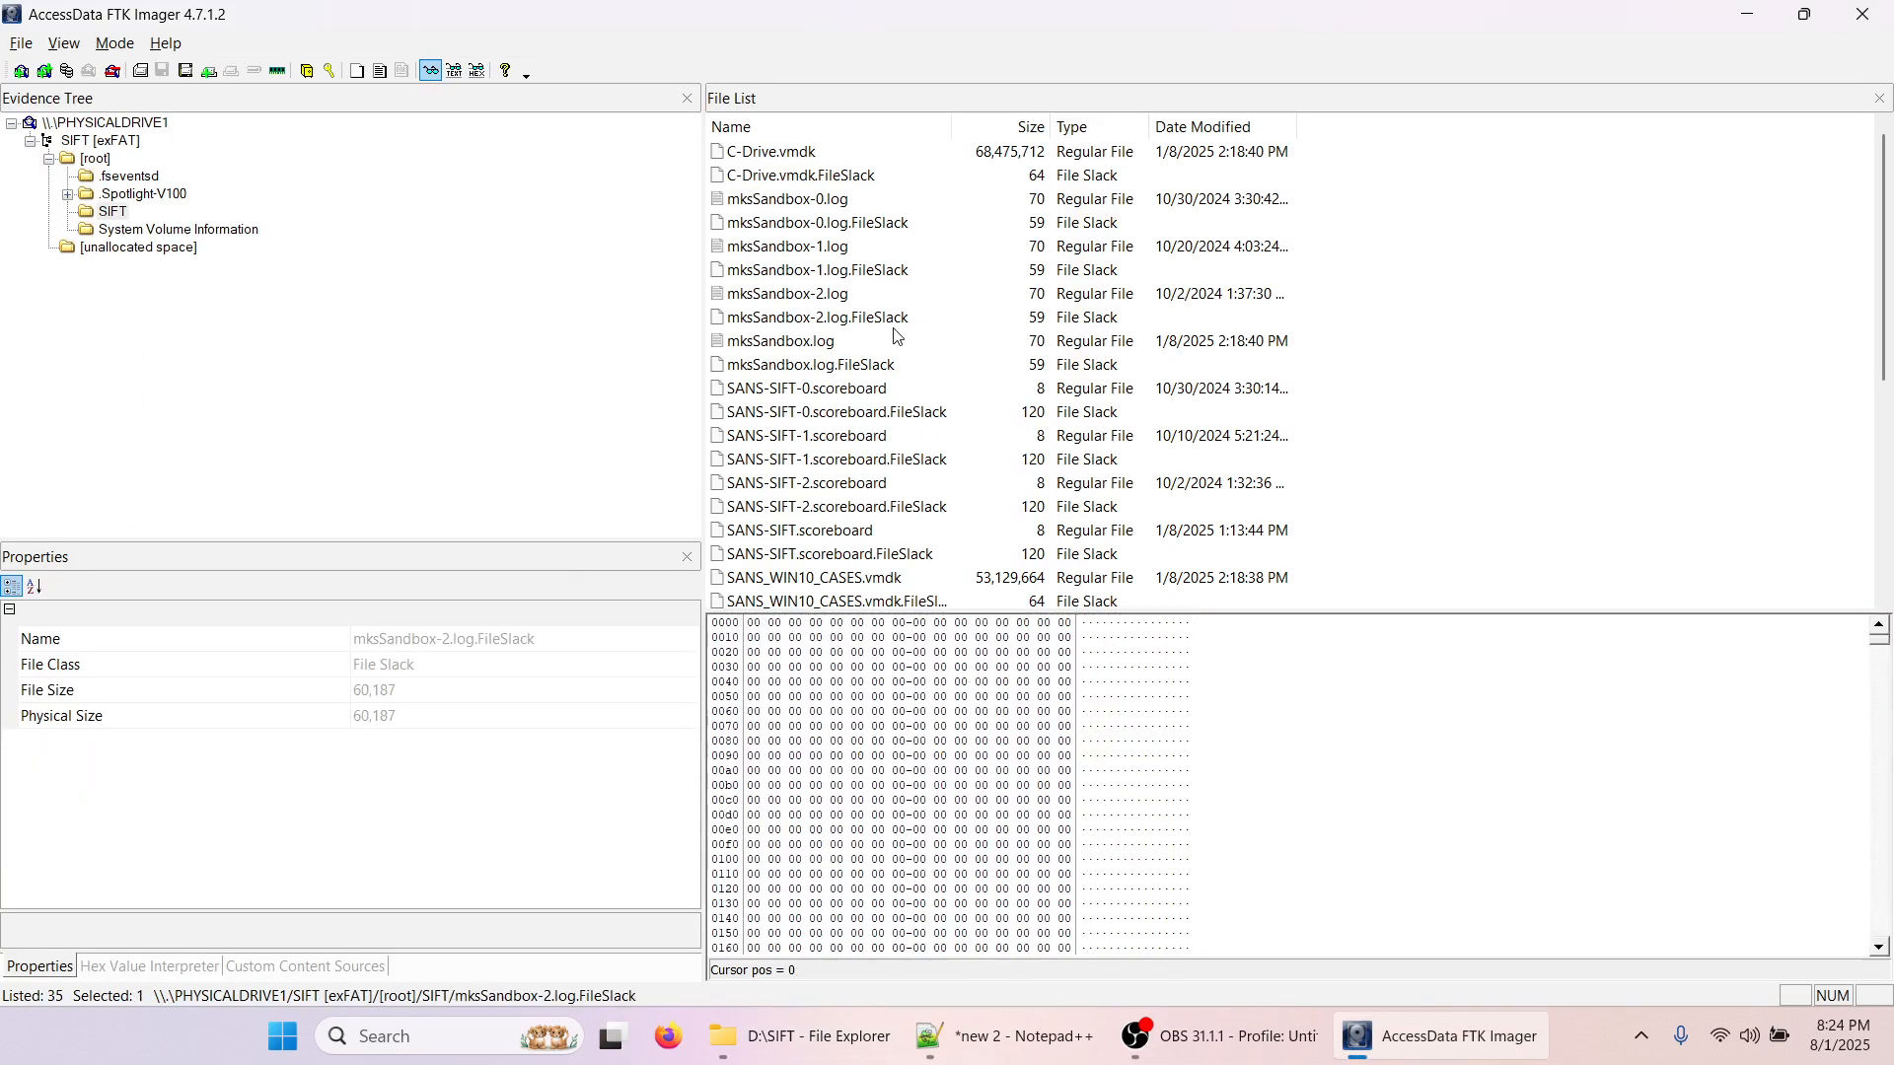
pyautogui.scroll(-4, 937, 360)
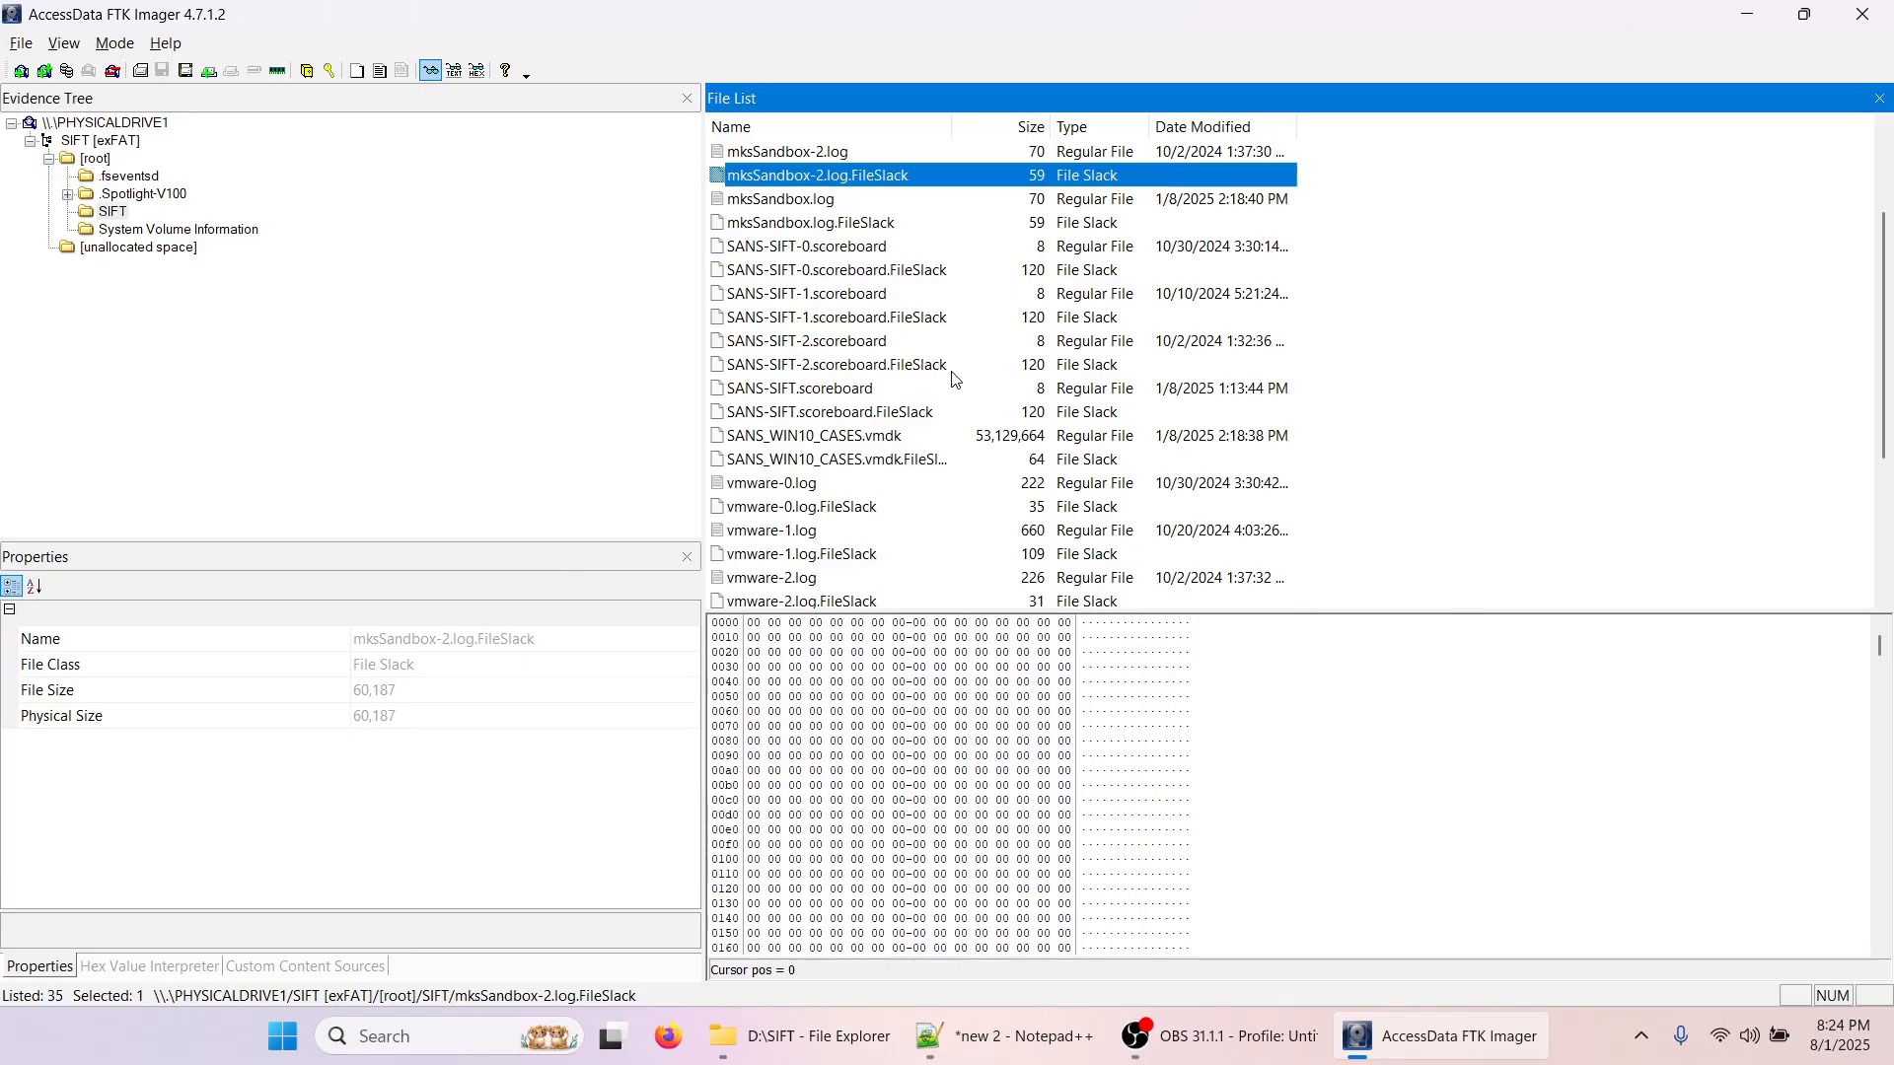
pyautogui.scroll(-2, 909, 409)
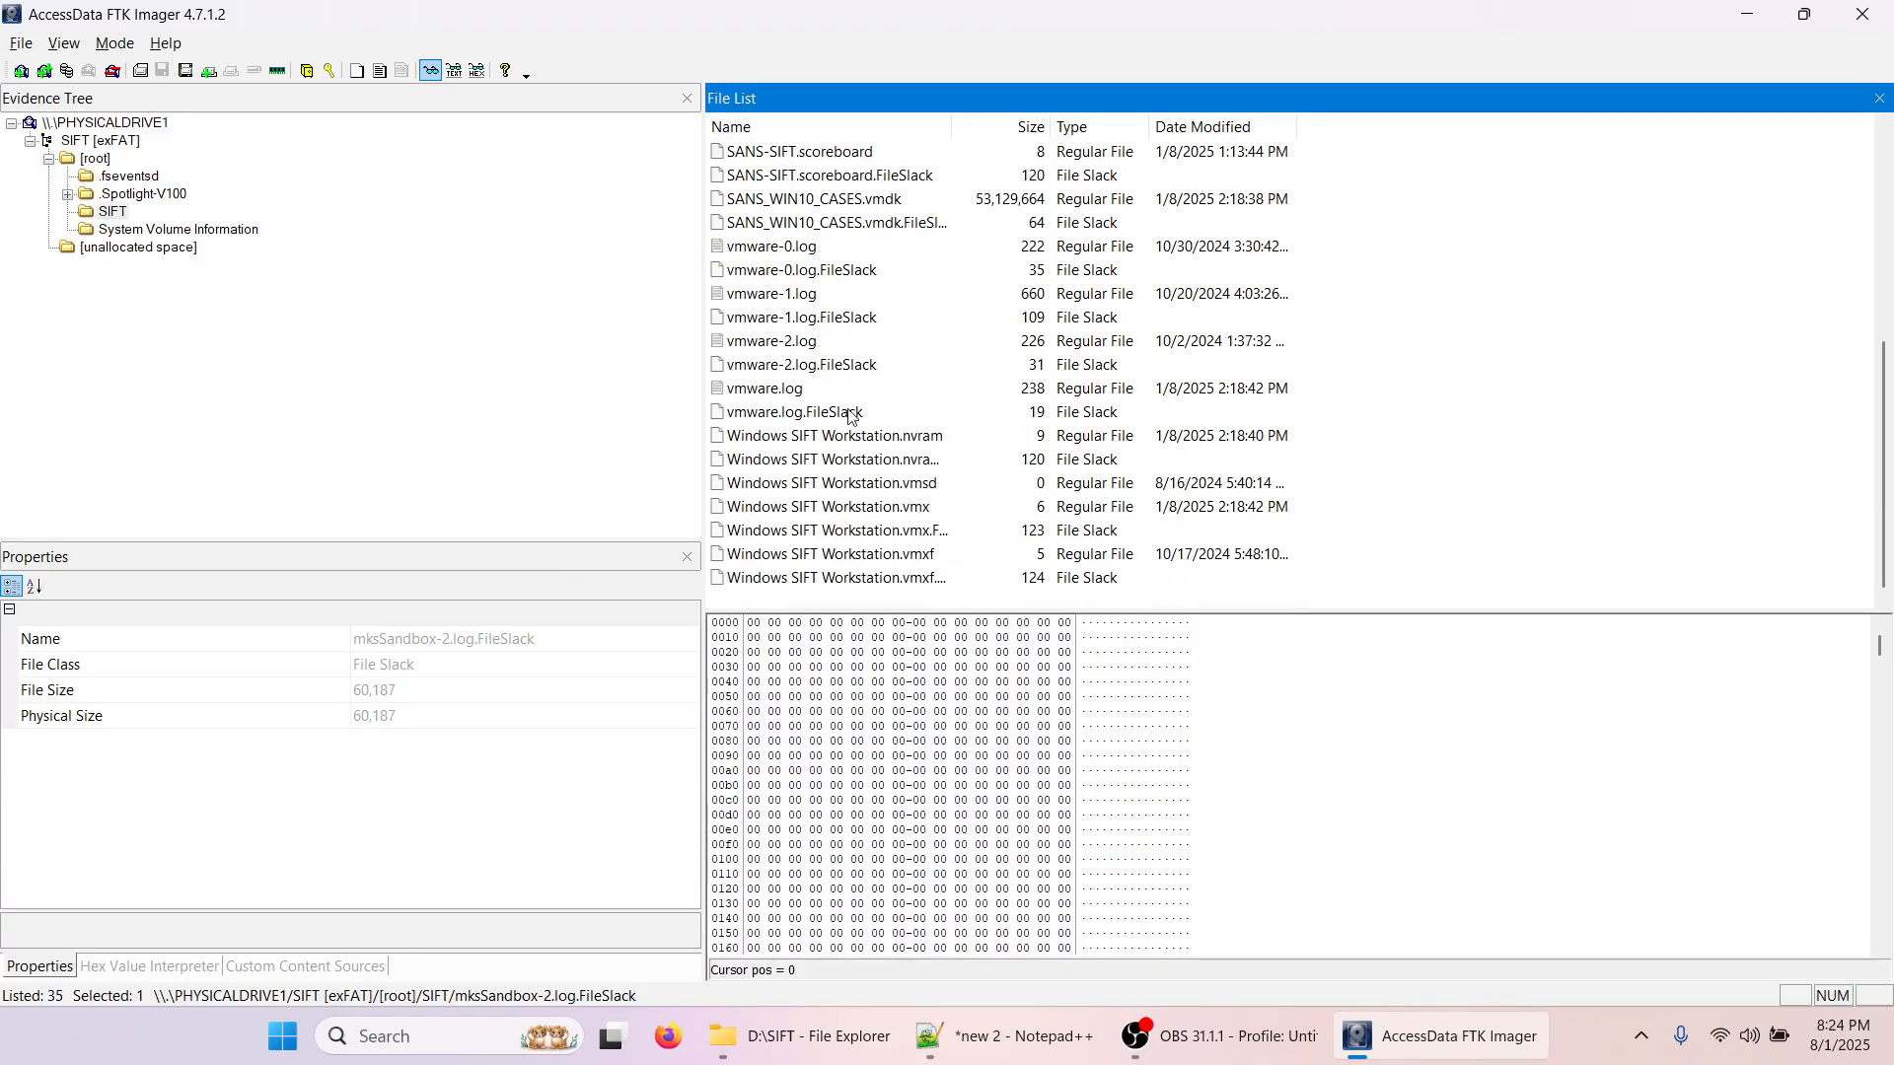
pyautogui.scroll(1, 893, 406)
pyautogui.scroll(2, 893, 405)
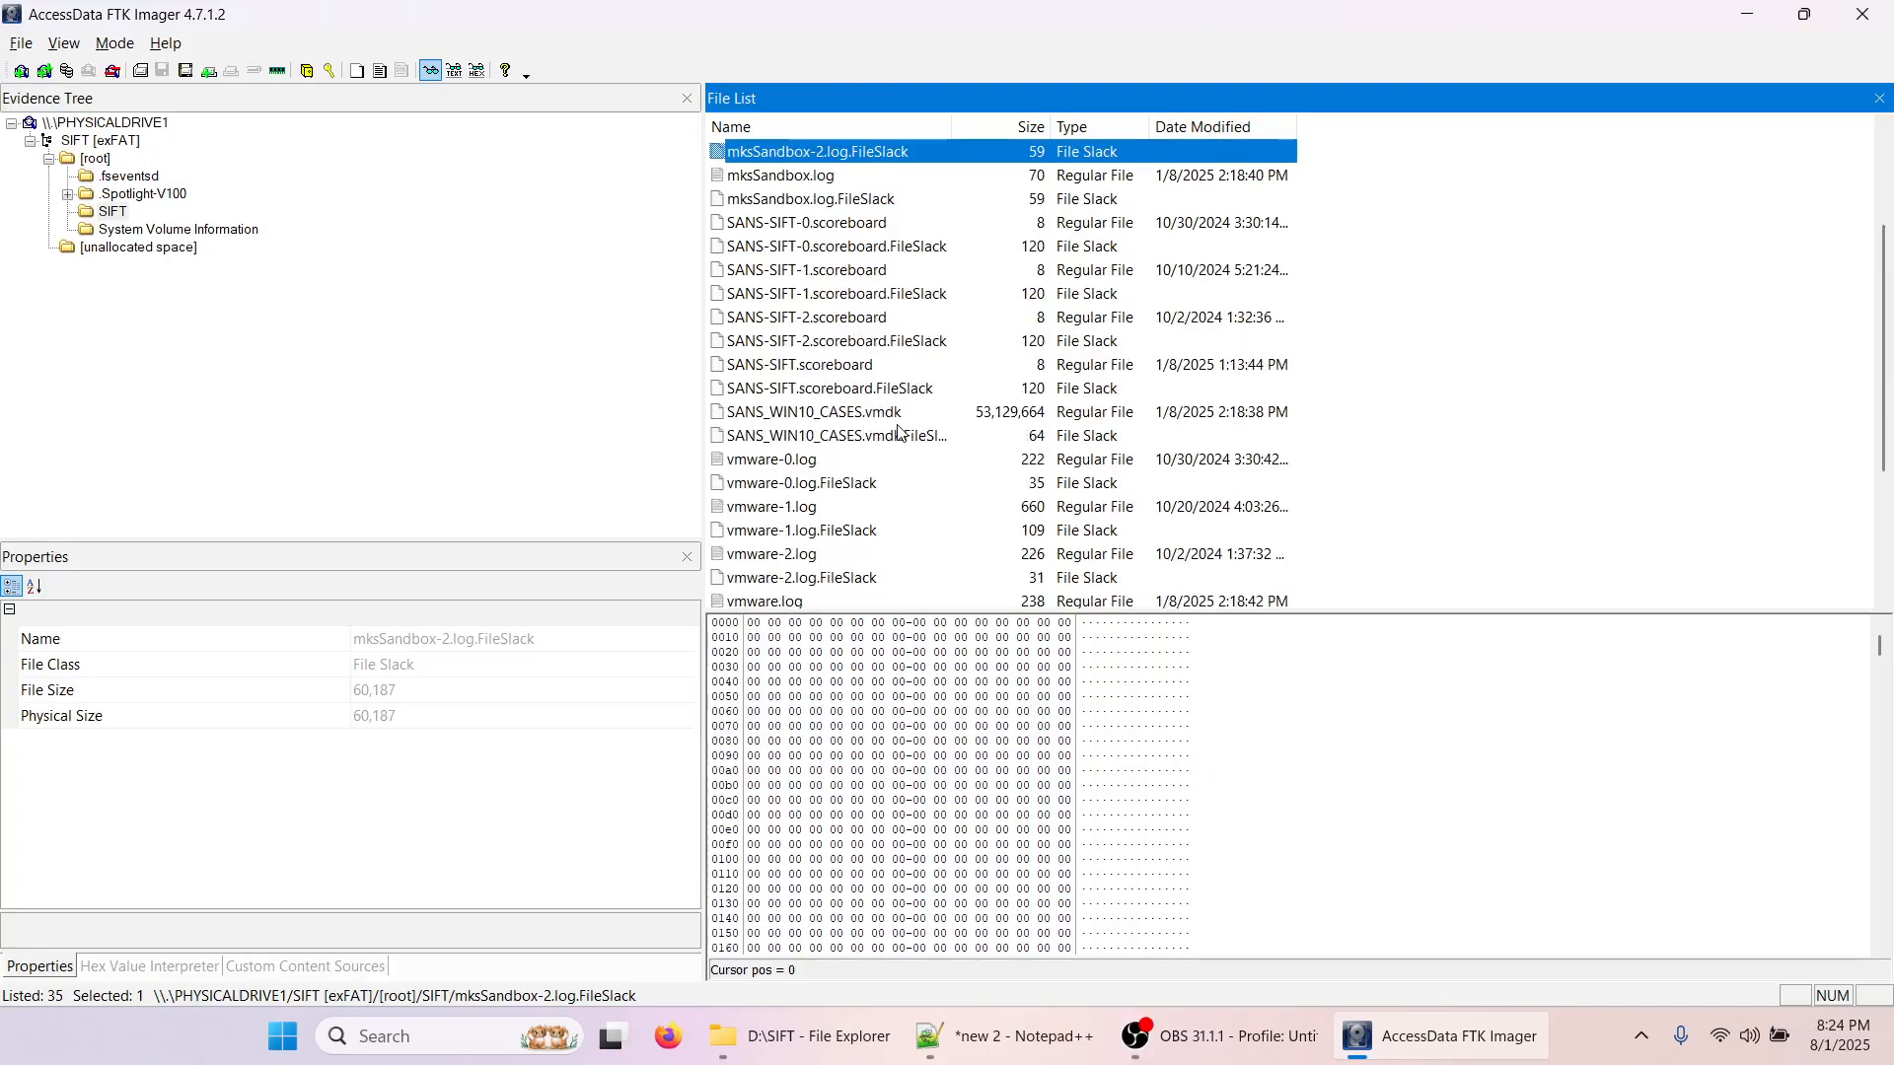
# - Collapse the root folder and the SIFT [exFAT] volume, and select PHYSICALDRIVE1 in the evidence tree
pyautogui.click(71, 196)
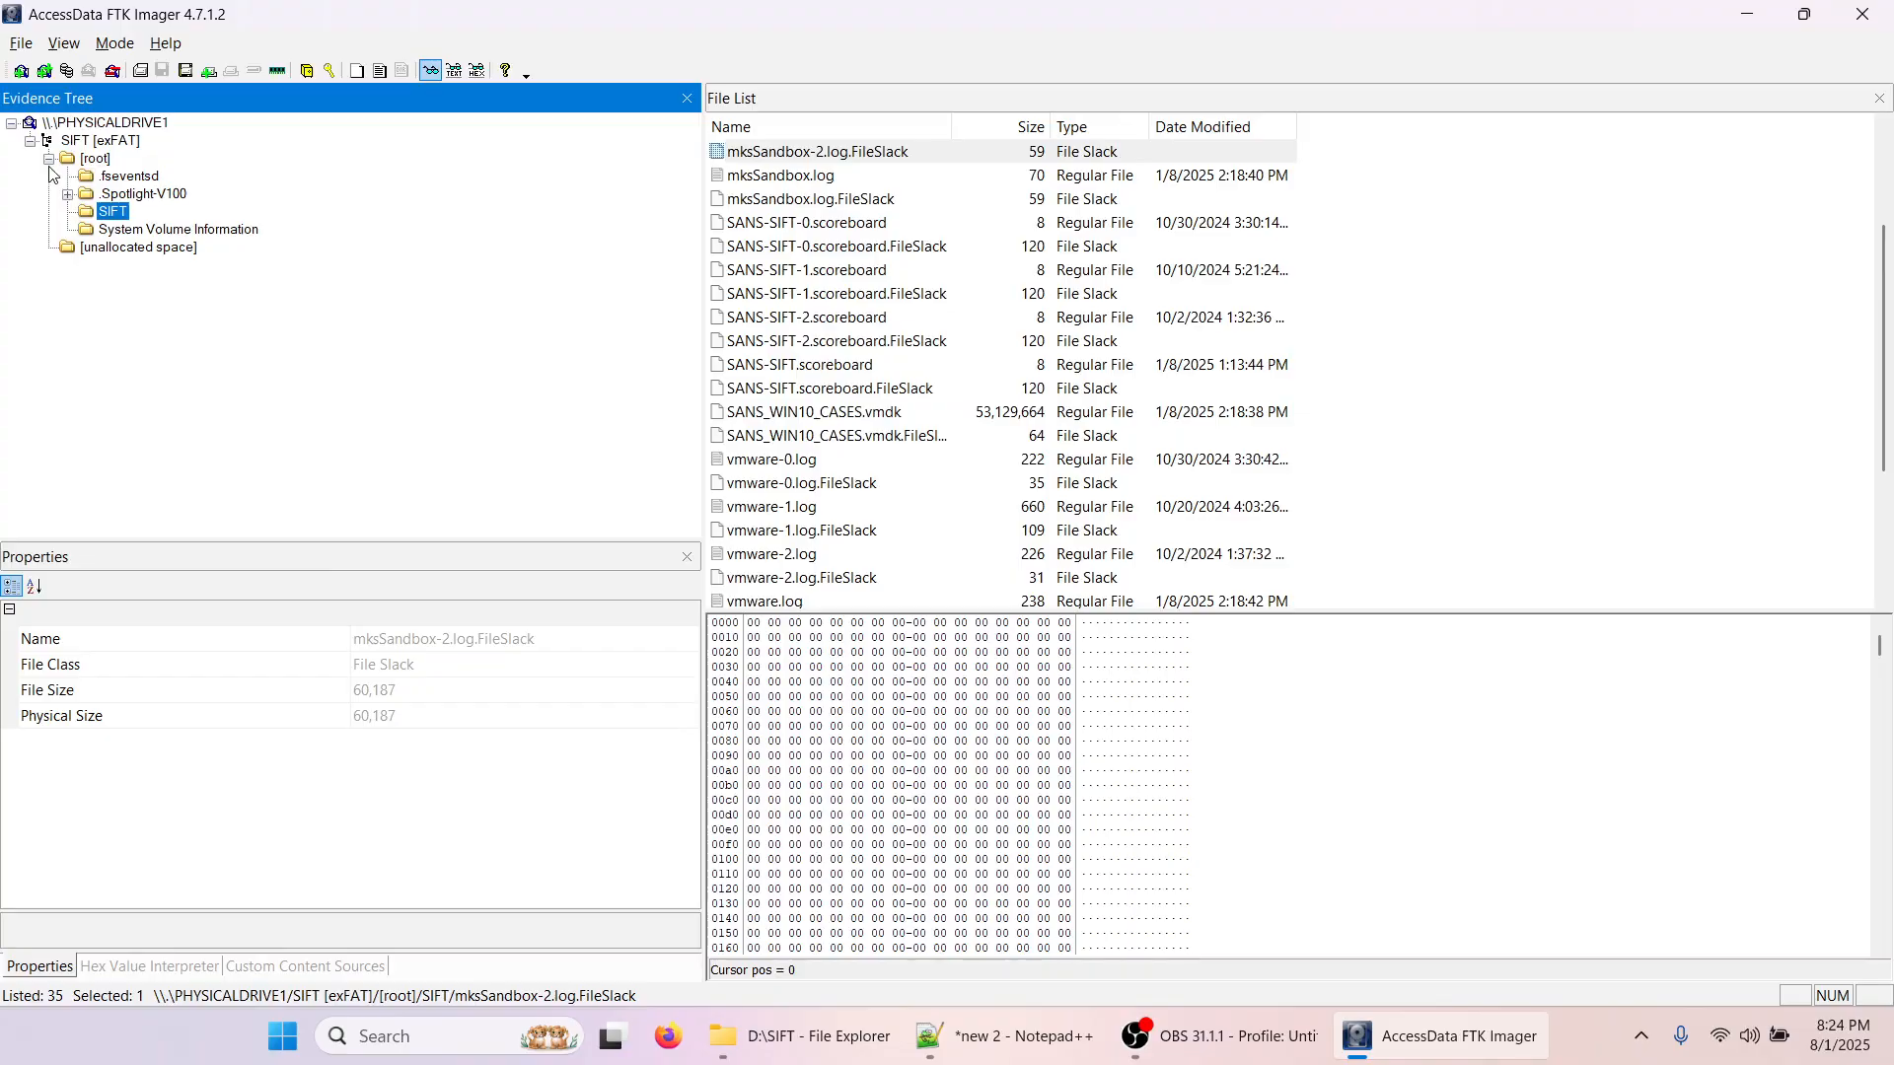
pyautogui.click(47, 159)
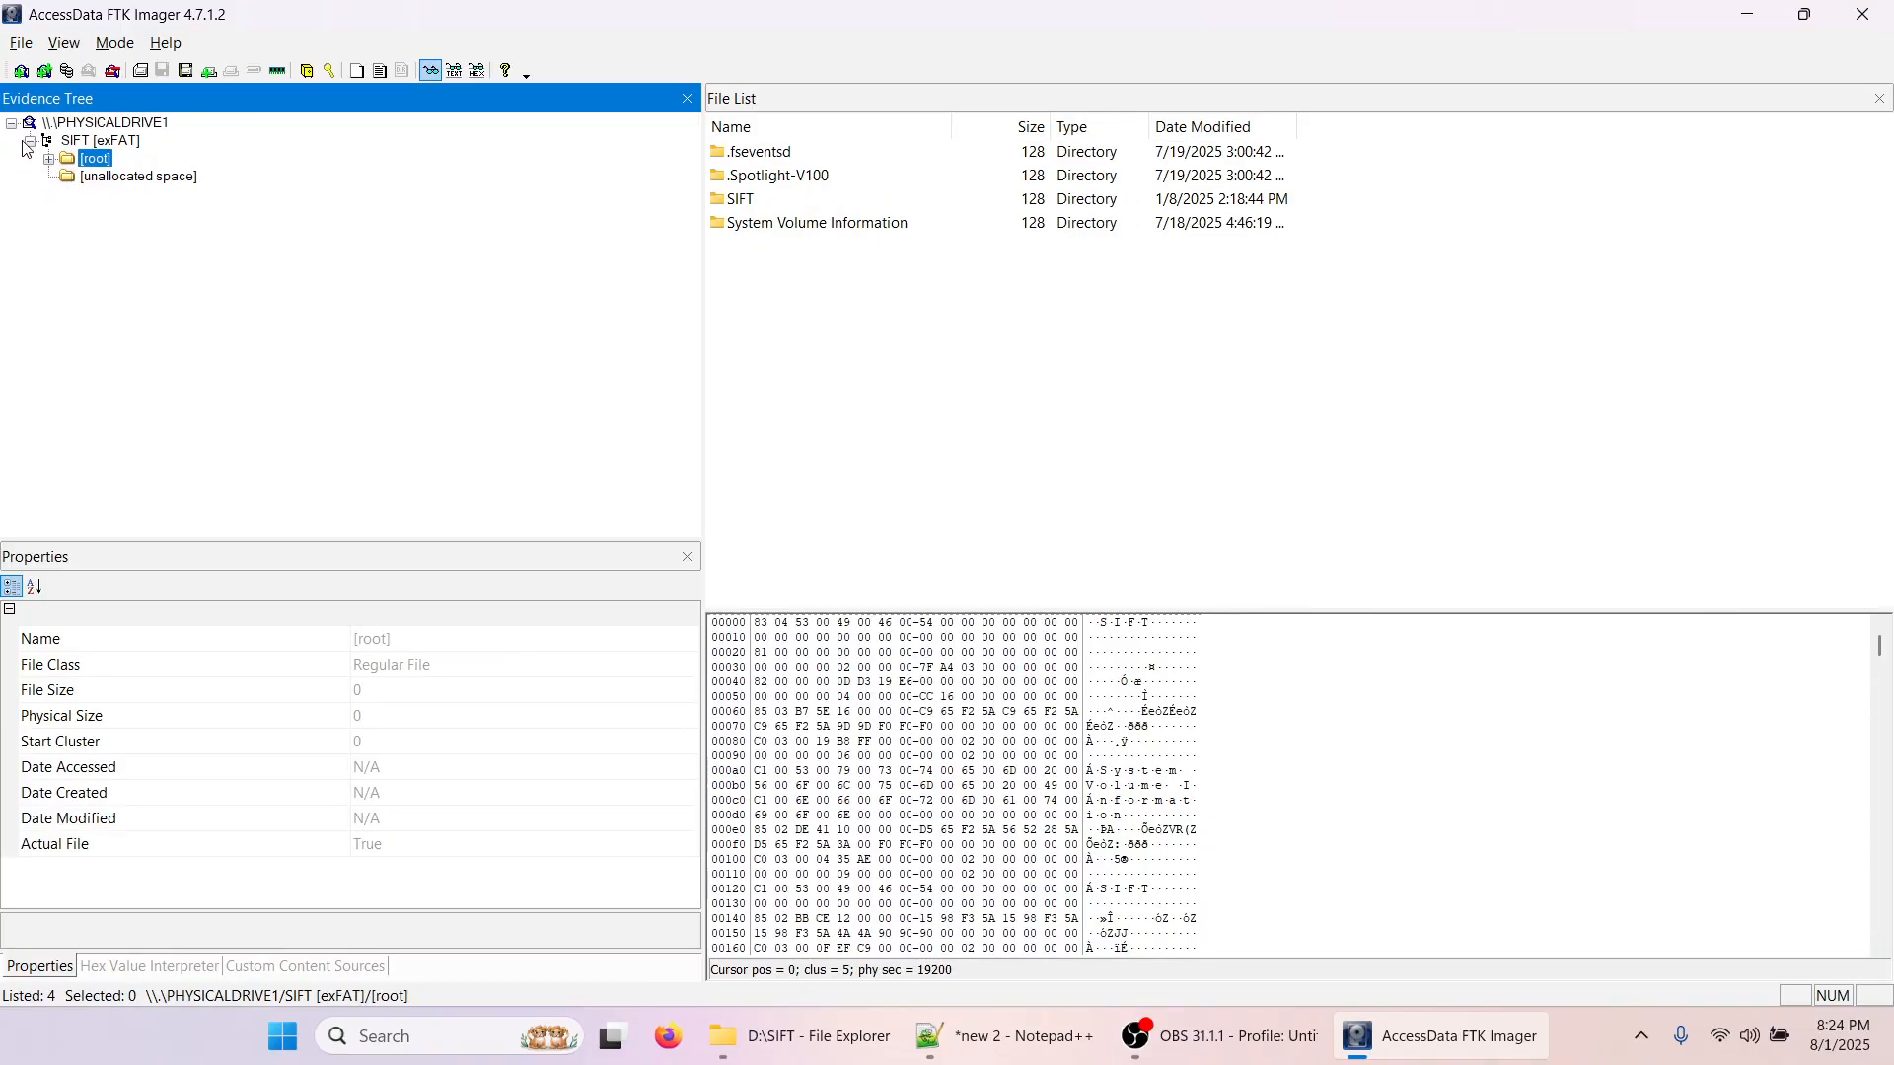
pyautogui.click(31, 141)
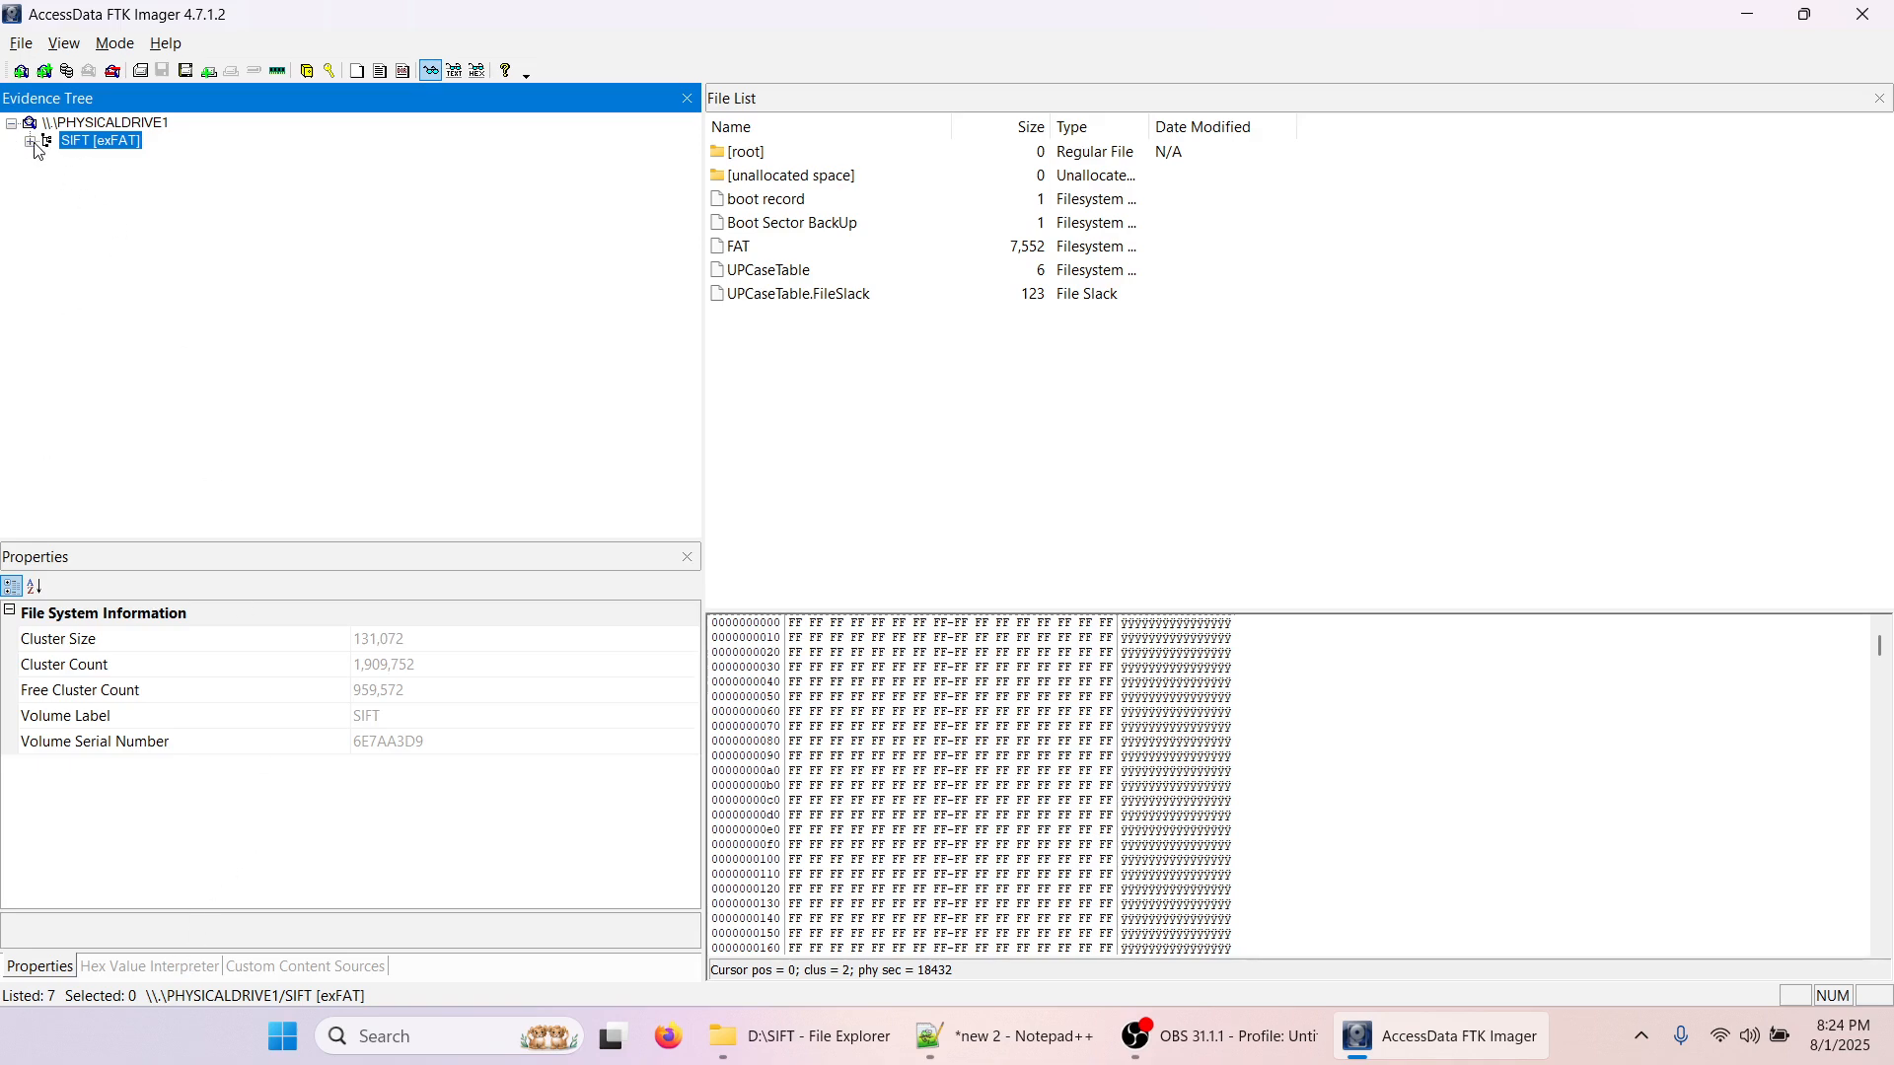
pyautogui.click(83, 127)
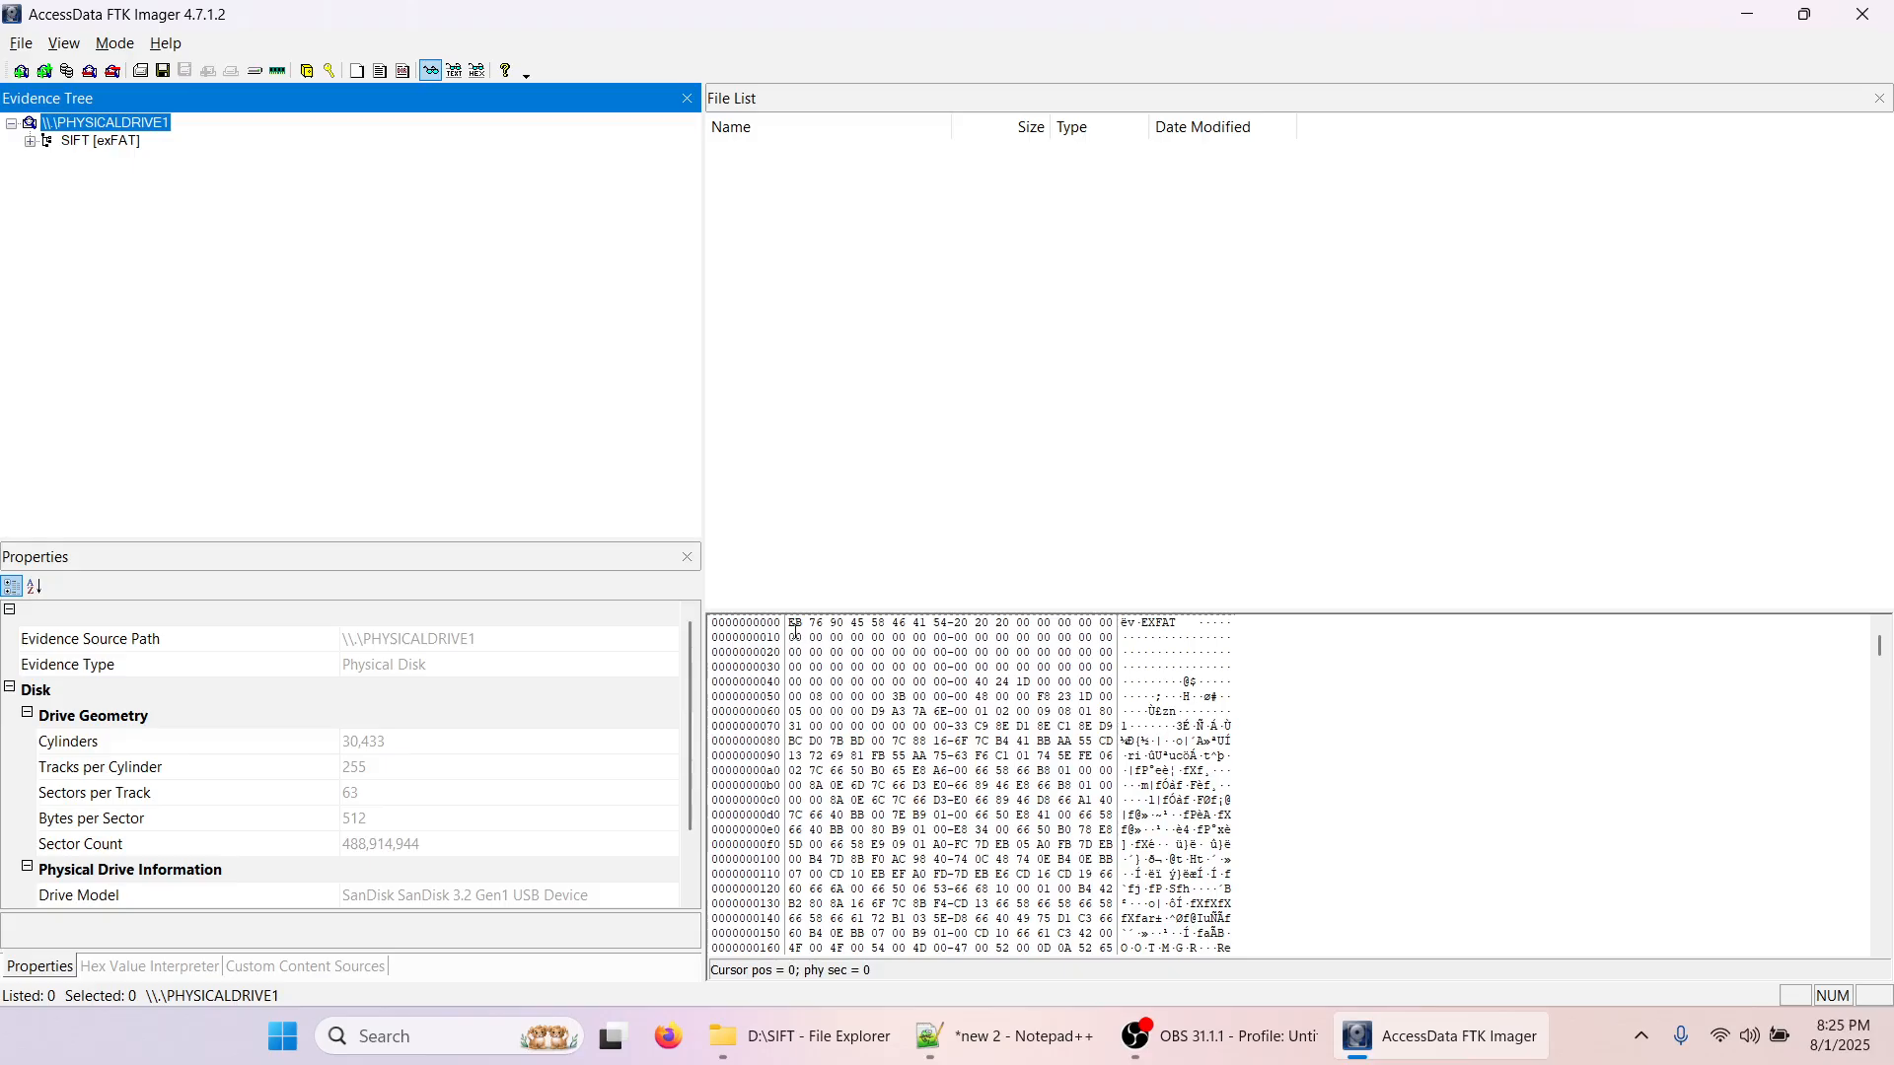
# - Inspect the physical drive's hex data from the first sector to the end, and return to the beginning
pyautogui.click(712, 623)
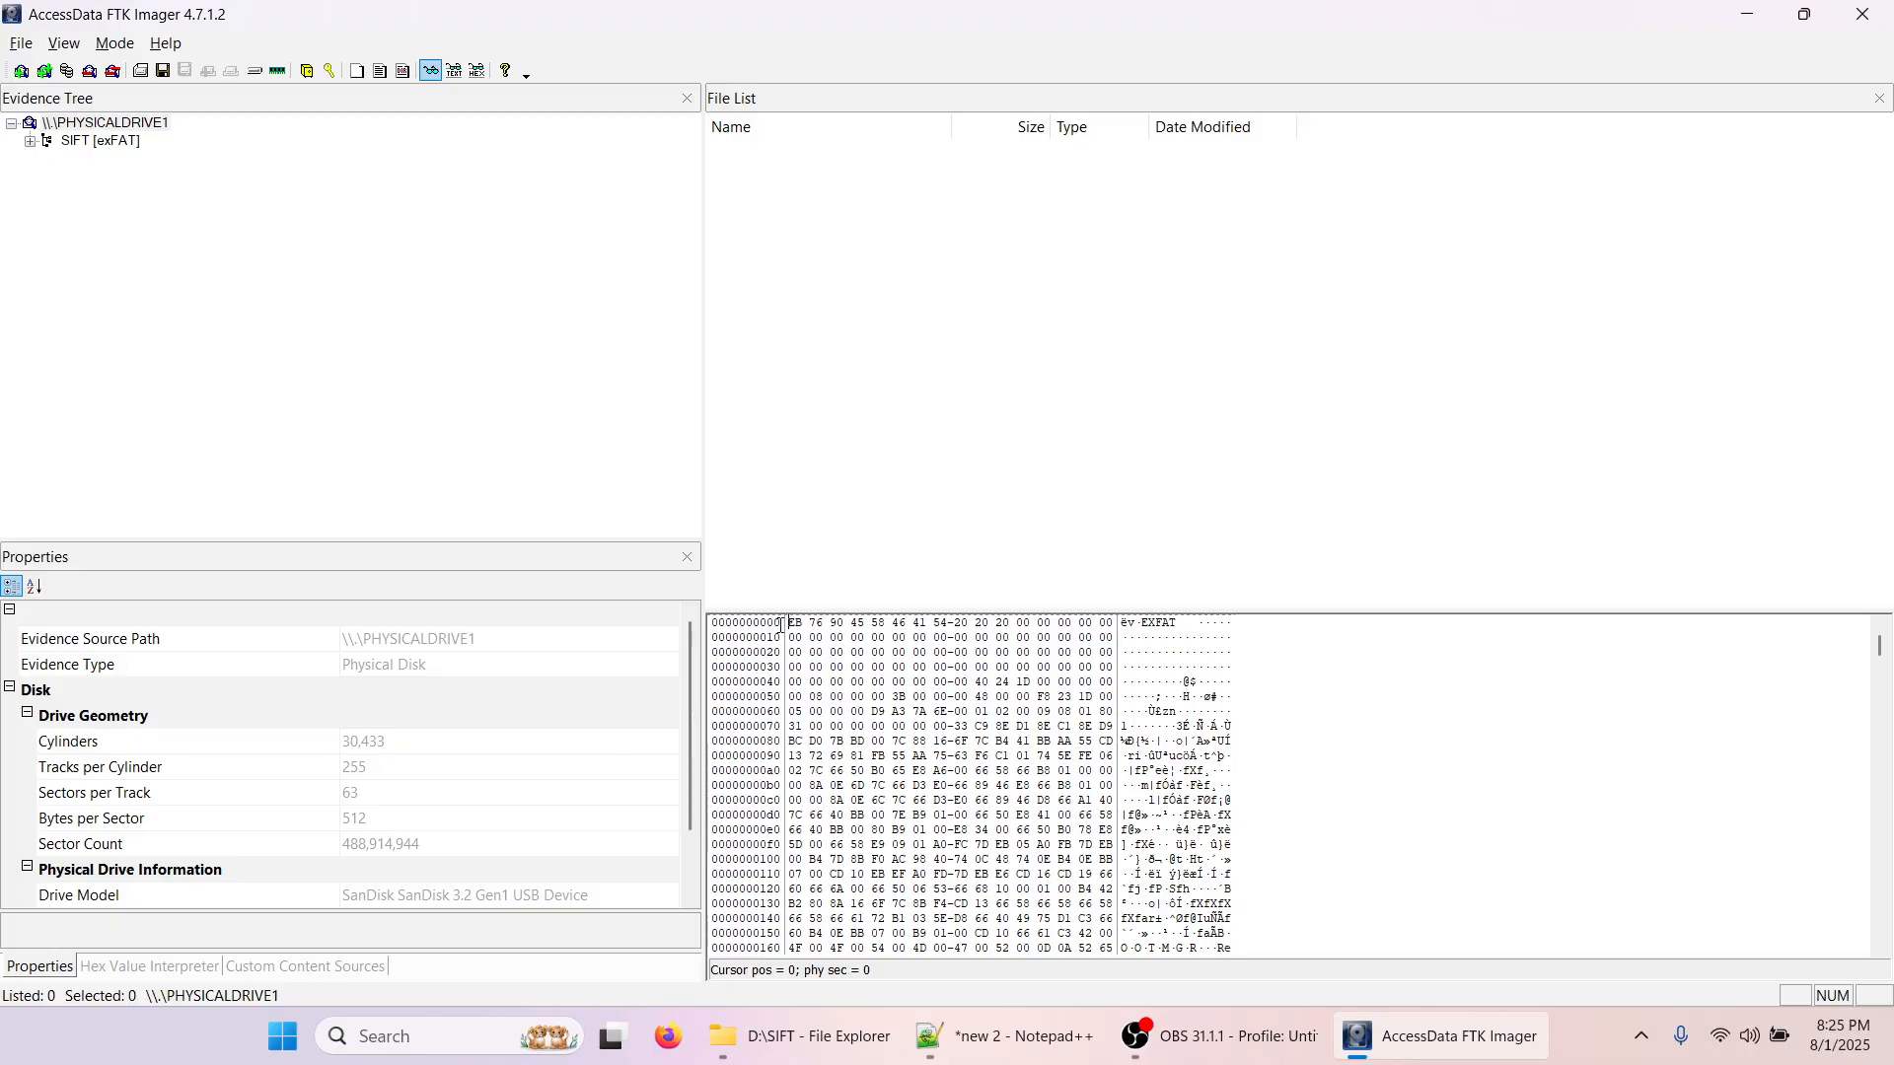
pyautogui.moveTo(1879, 647); pyautogui.dragTo(1882, 927)
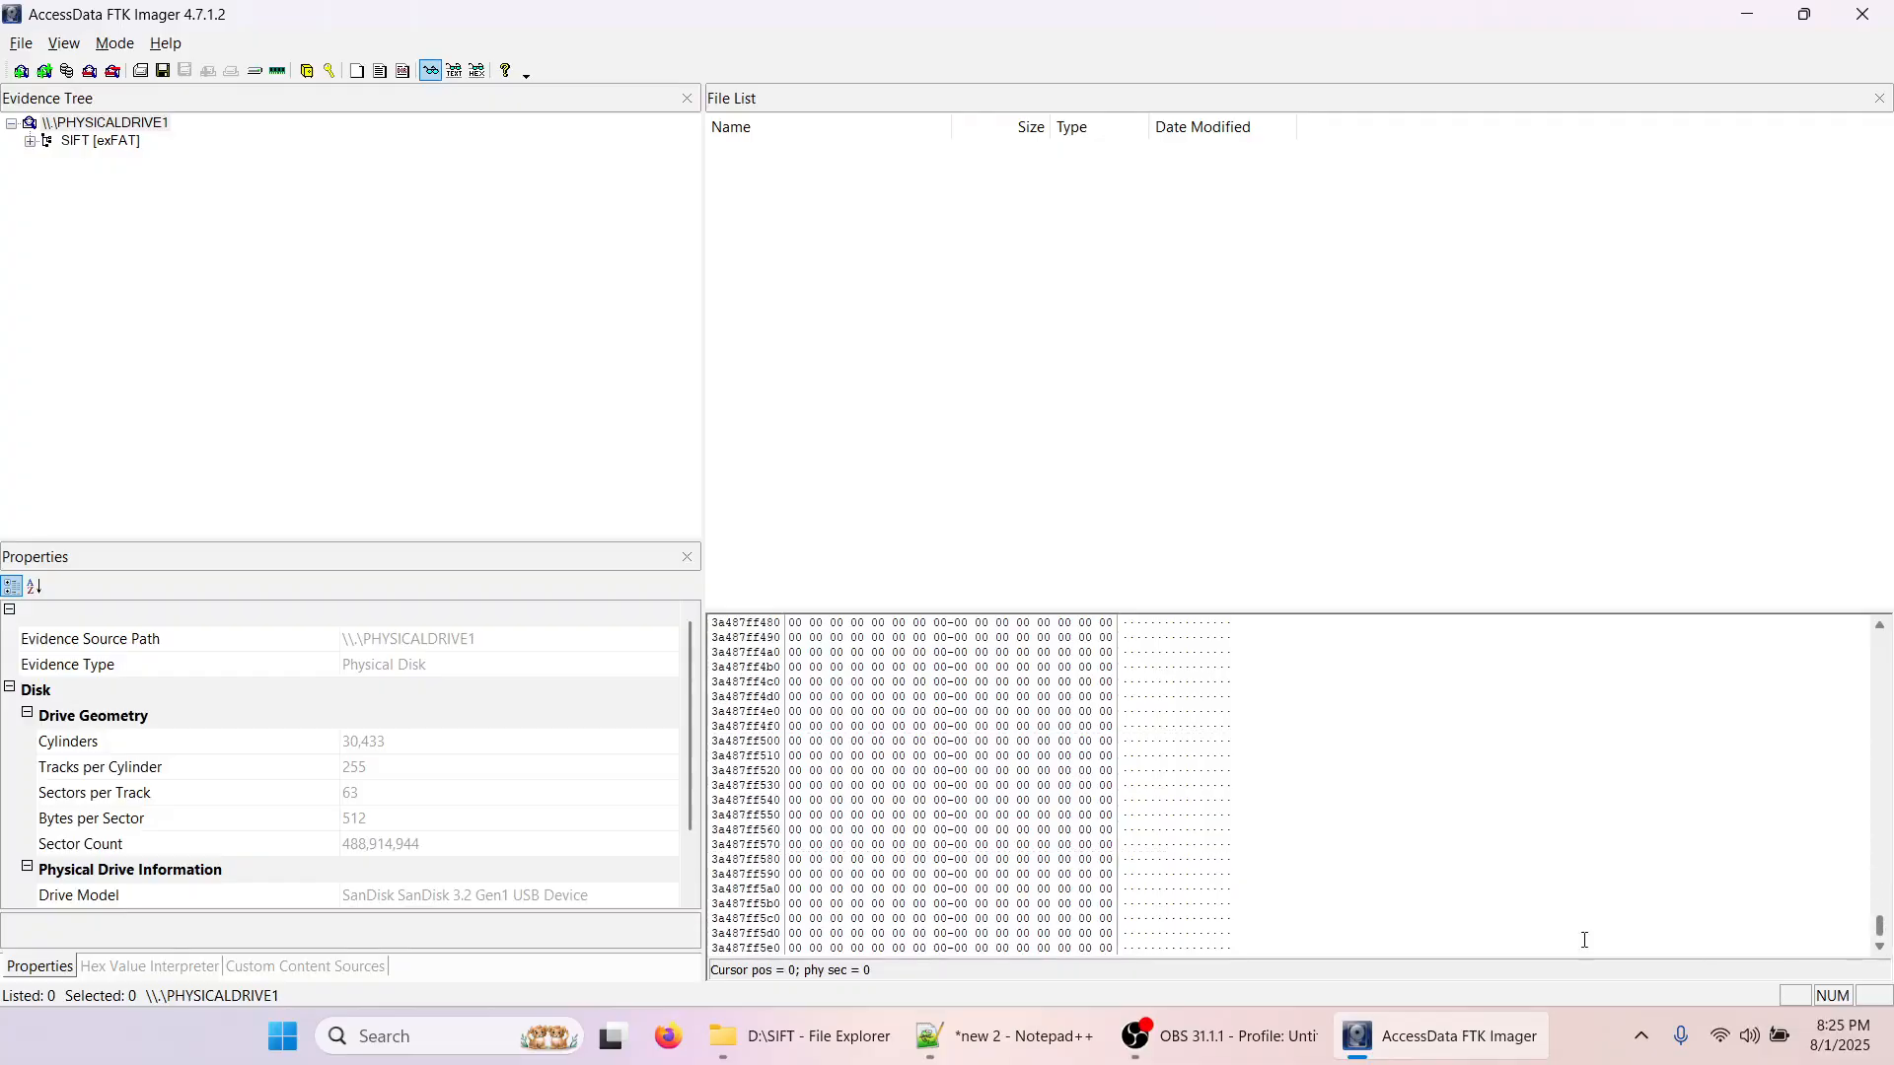
pyautogui.scroll(2, 1169, 867)
pyautogui.moveTo(1881, 934); pyautogui.dragTo(1875, 648)
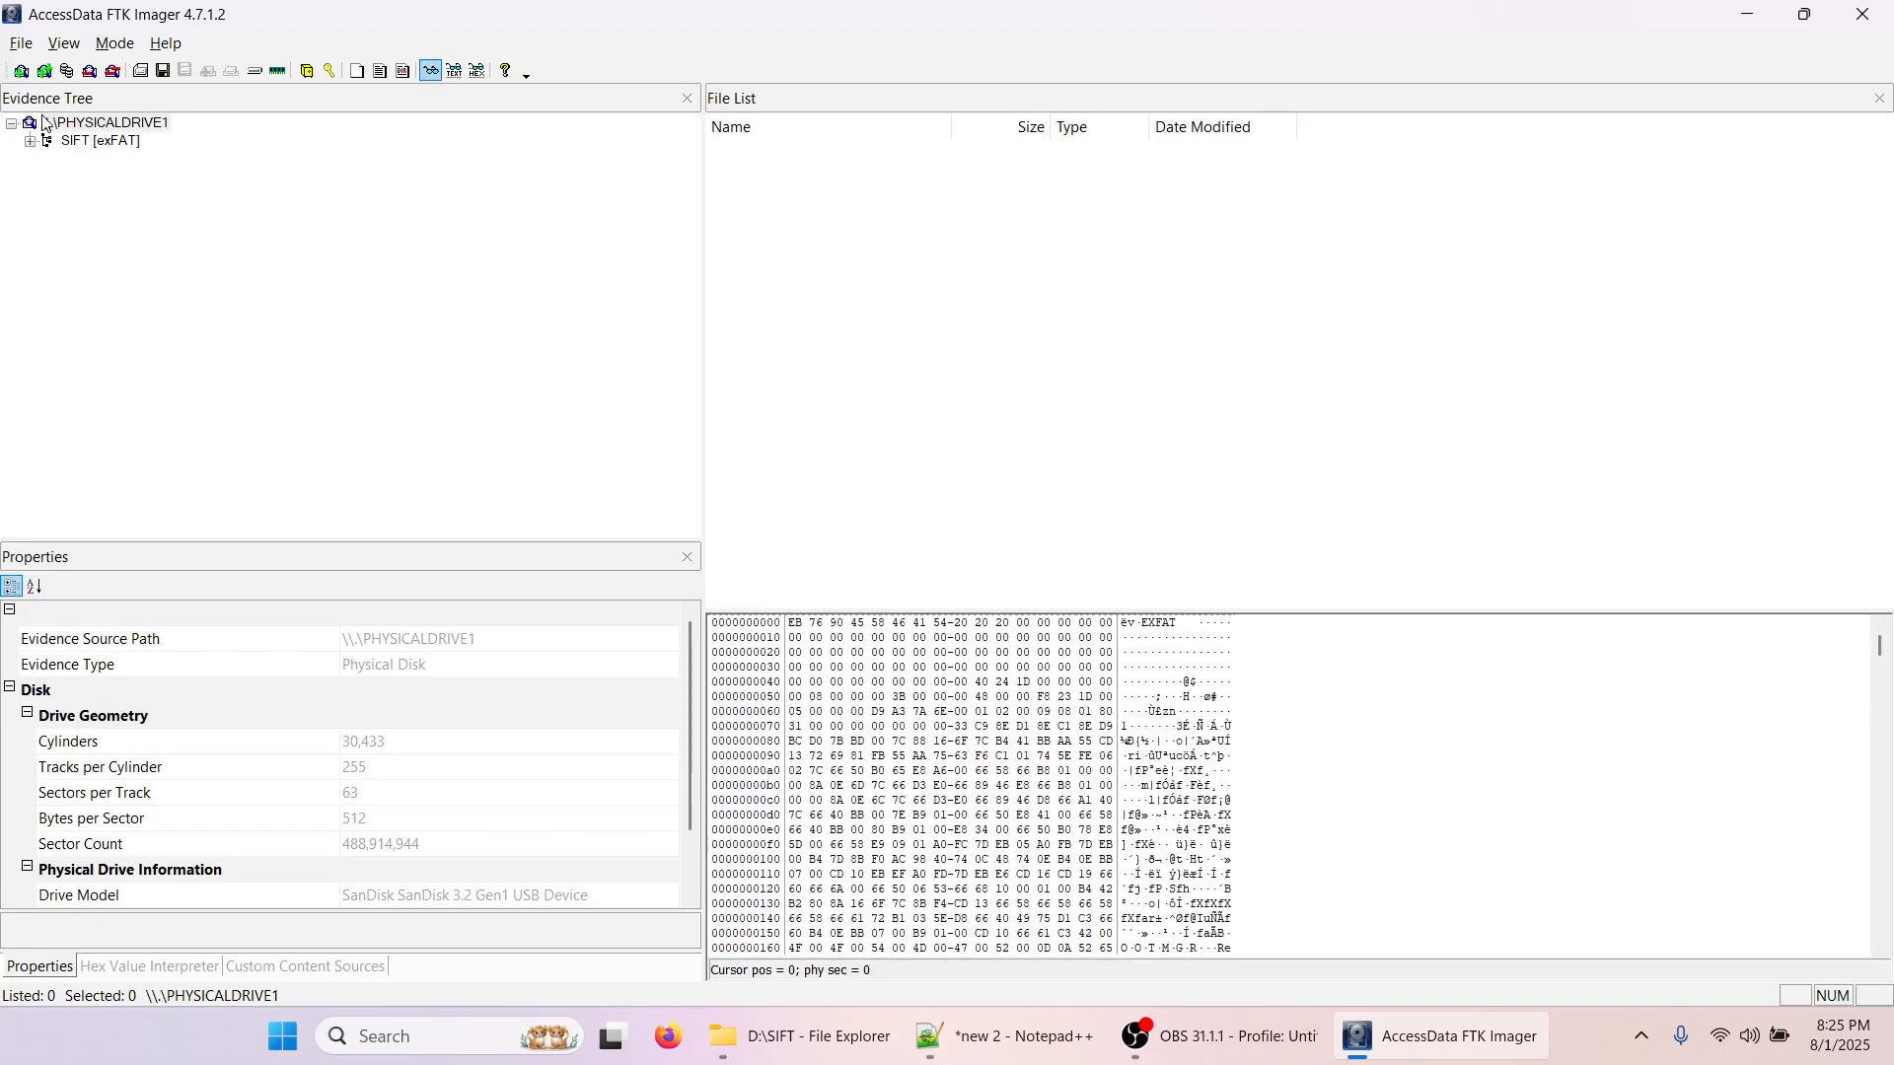
# - Start a disk image export of PHYSICALDRIVE1 and add an image destination using the E01 image type
pyautogui.click(97, 126)
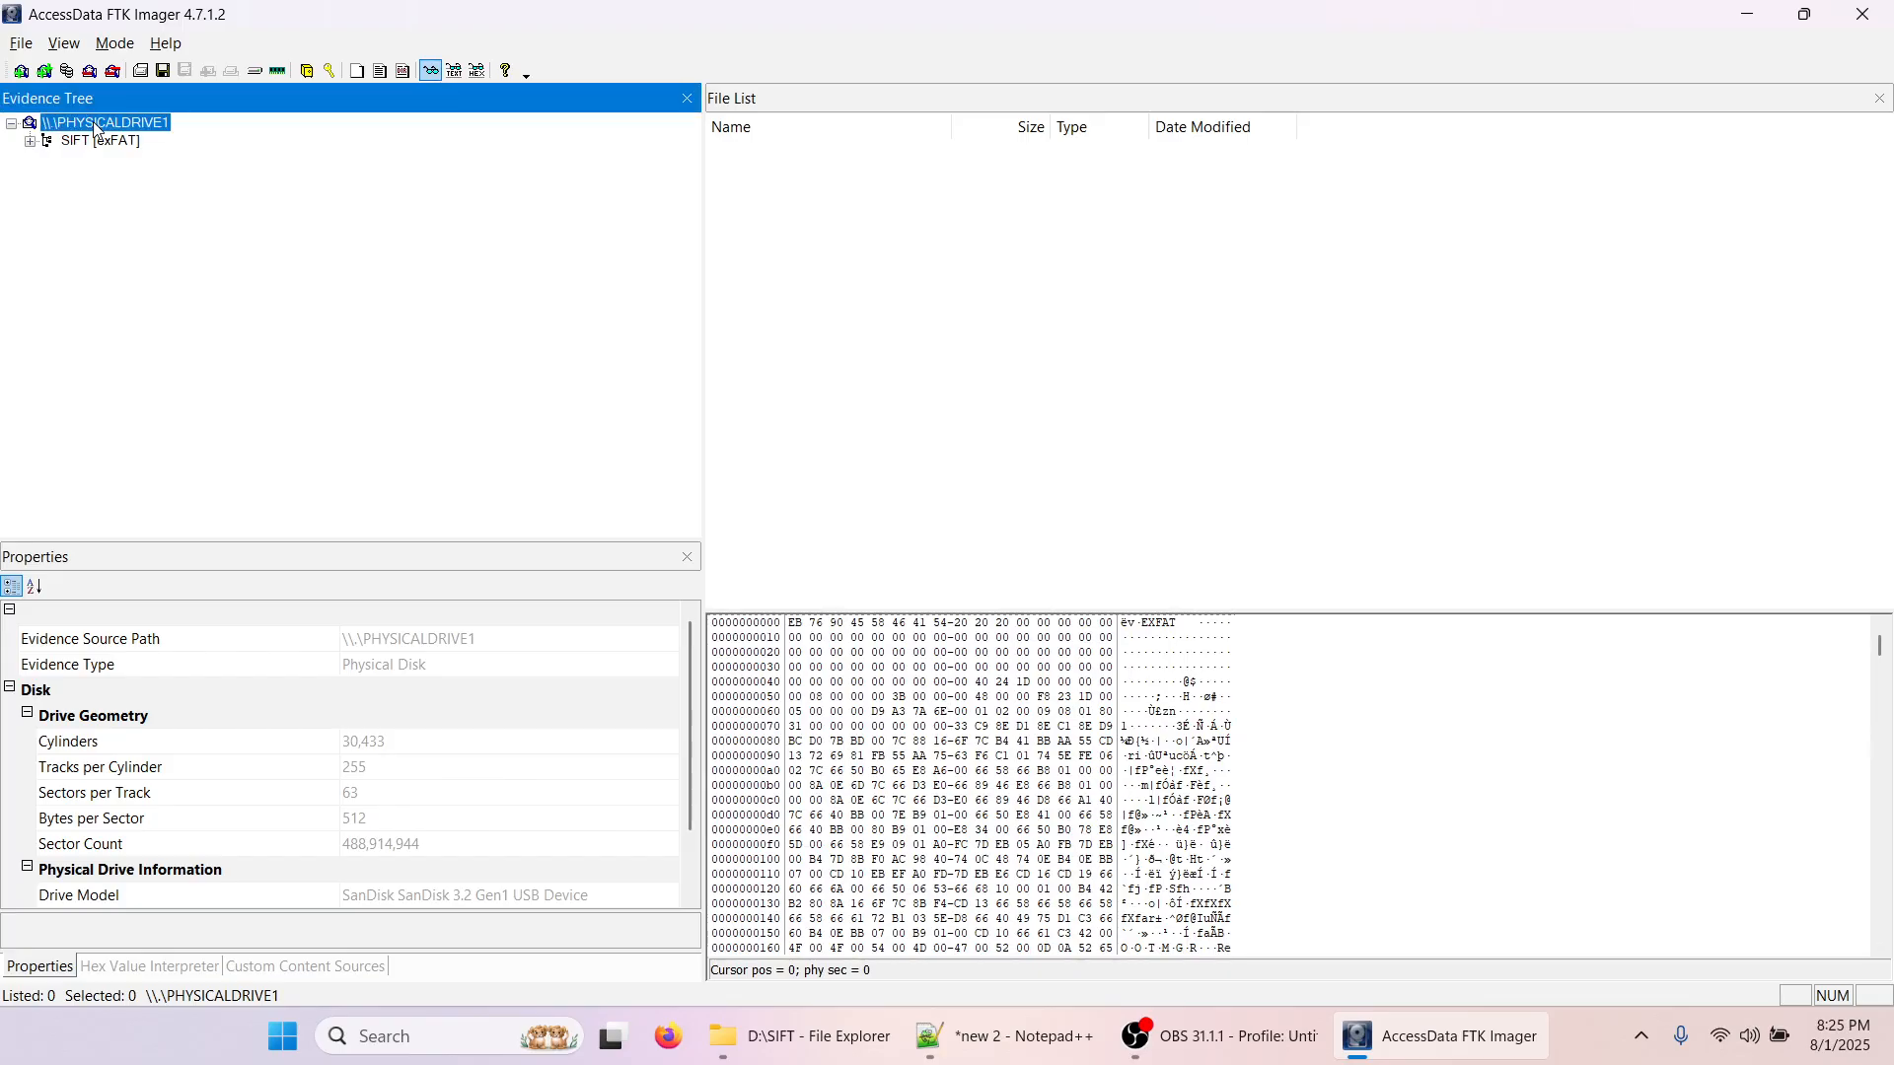
pyautogui.rightClick(98, 128)
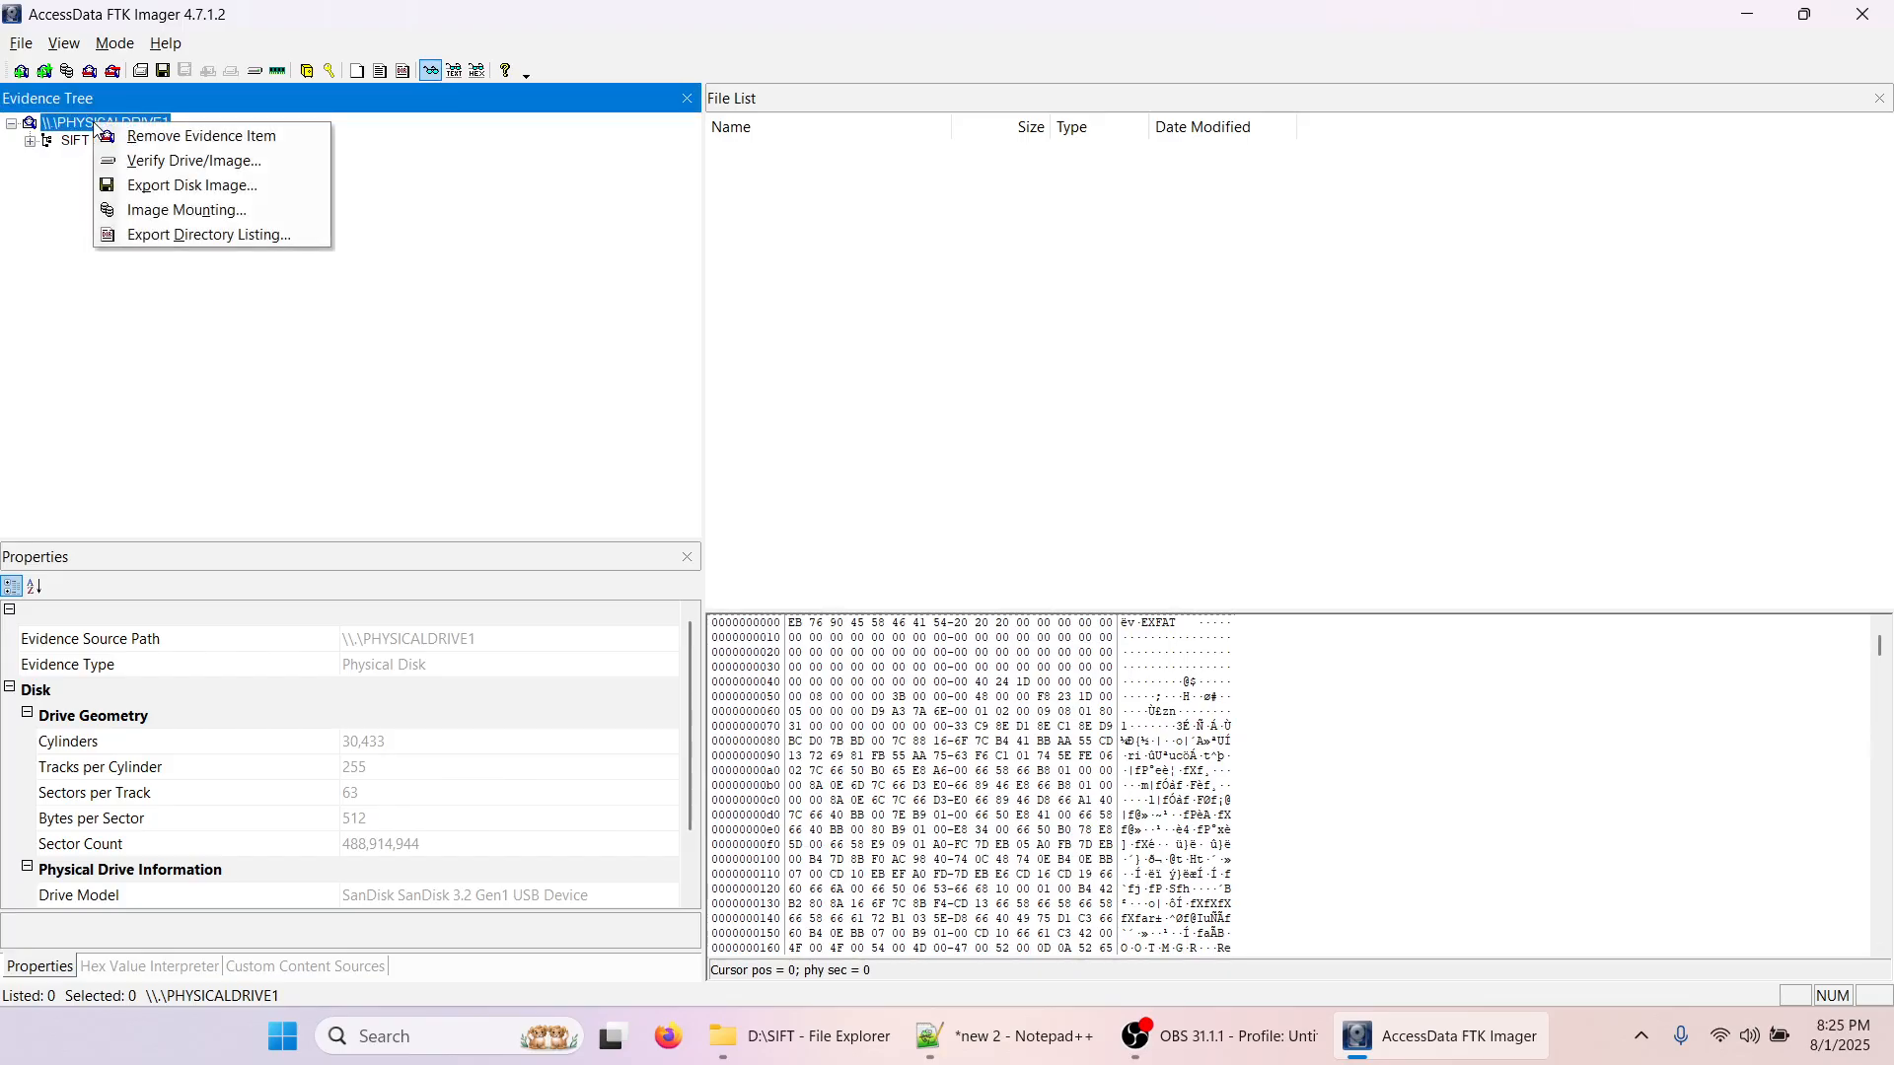
pyautogui.click(235, 196)
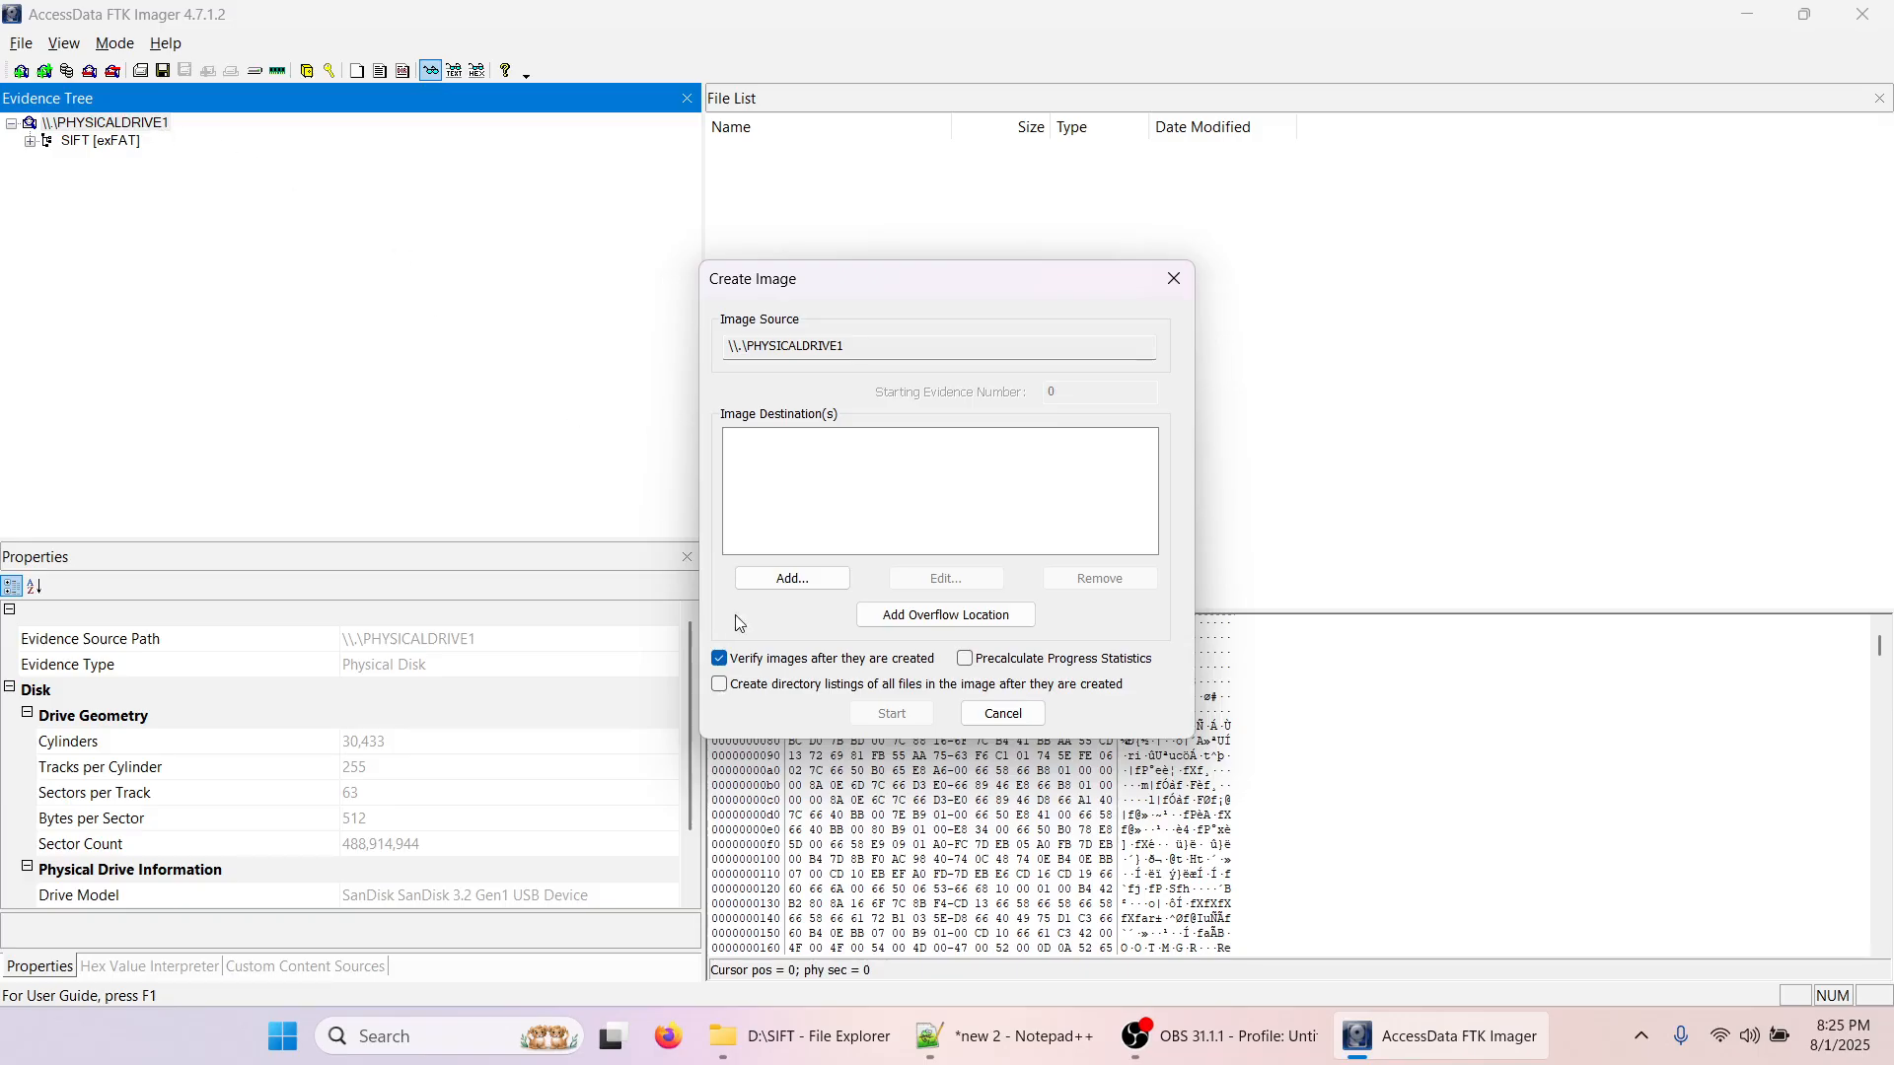
pyautogui.click(804, 584)
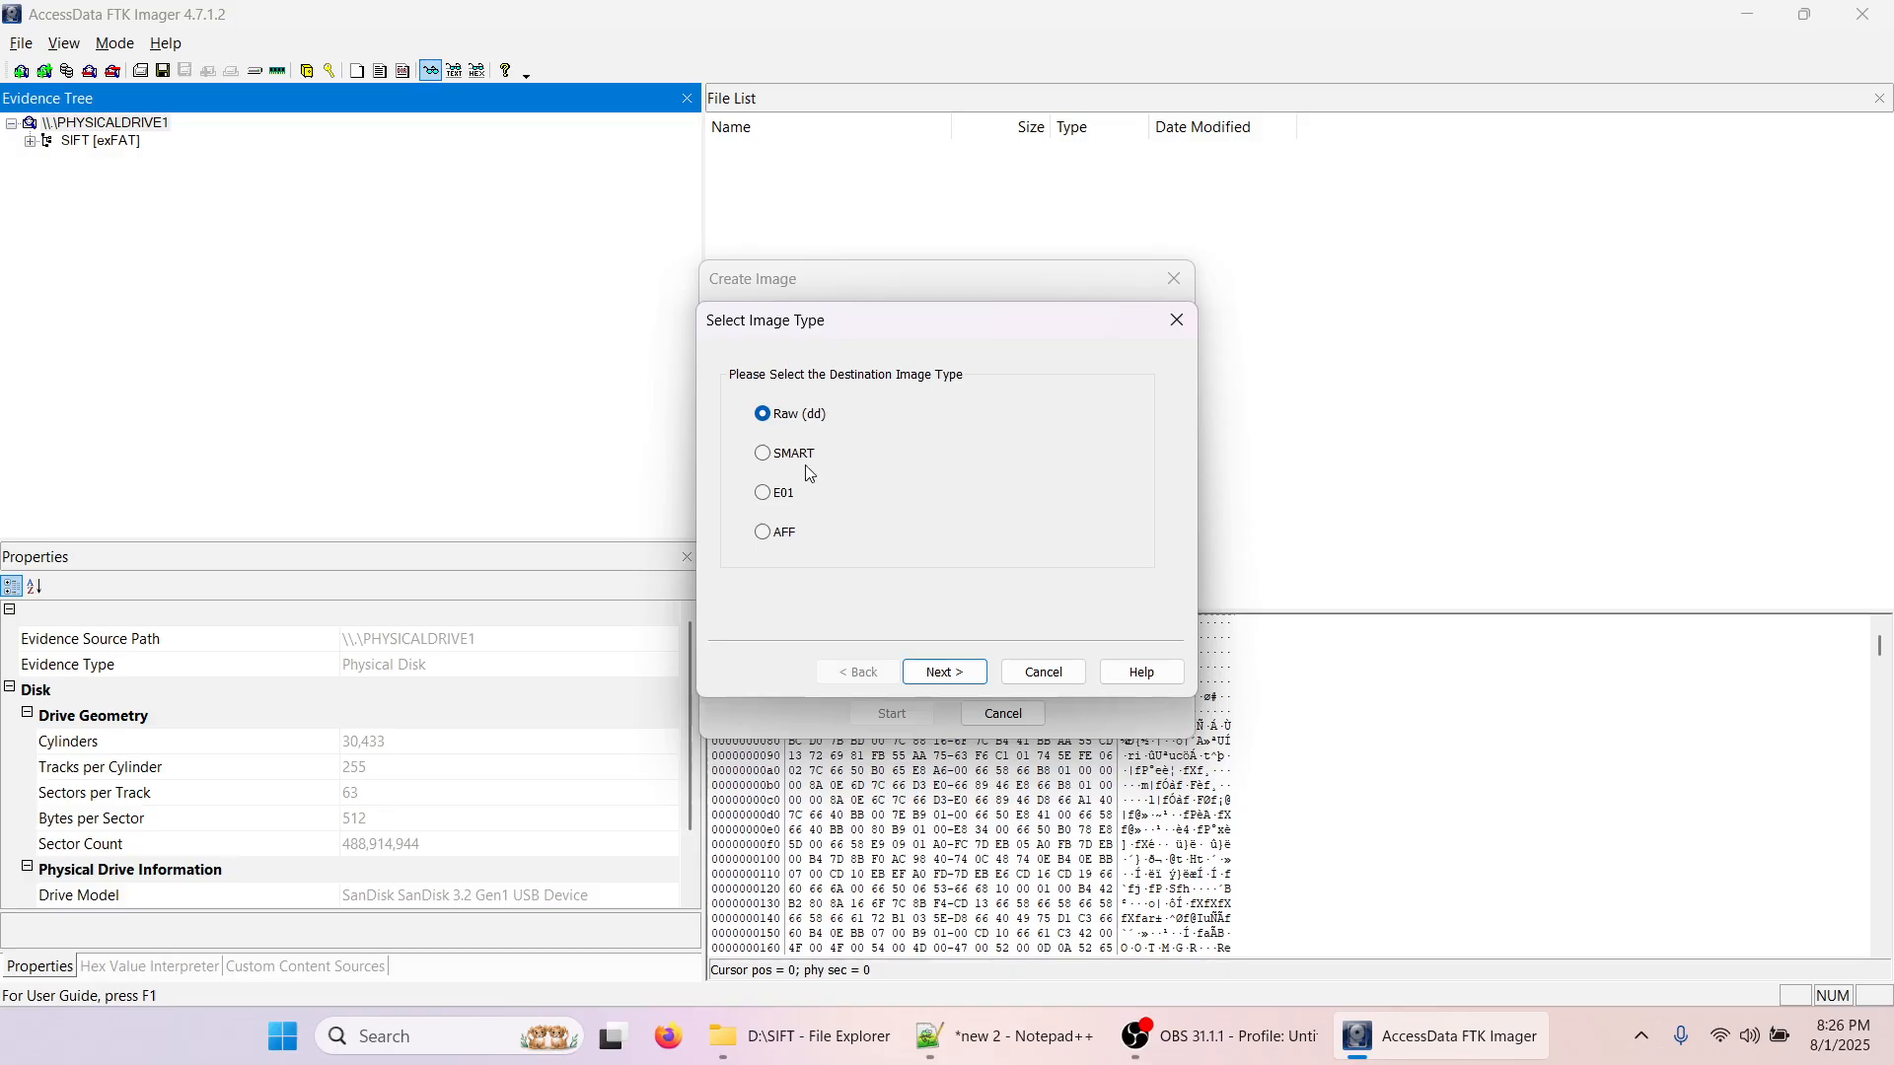
pyautogui.click(787, 502)
pyautogui.click(959, 681)
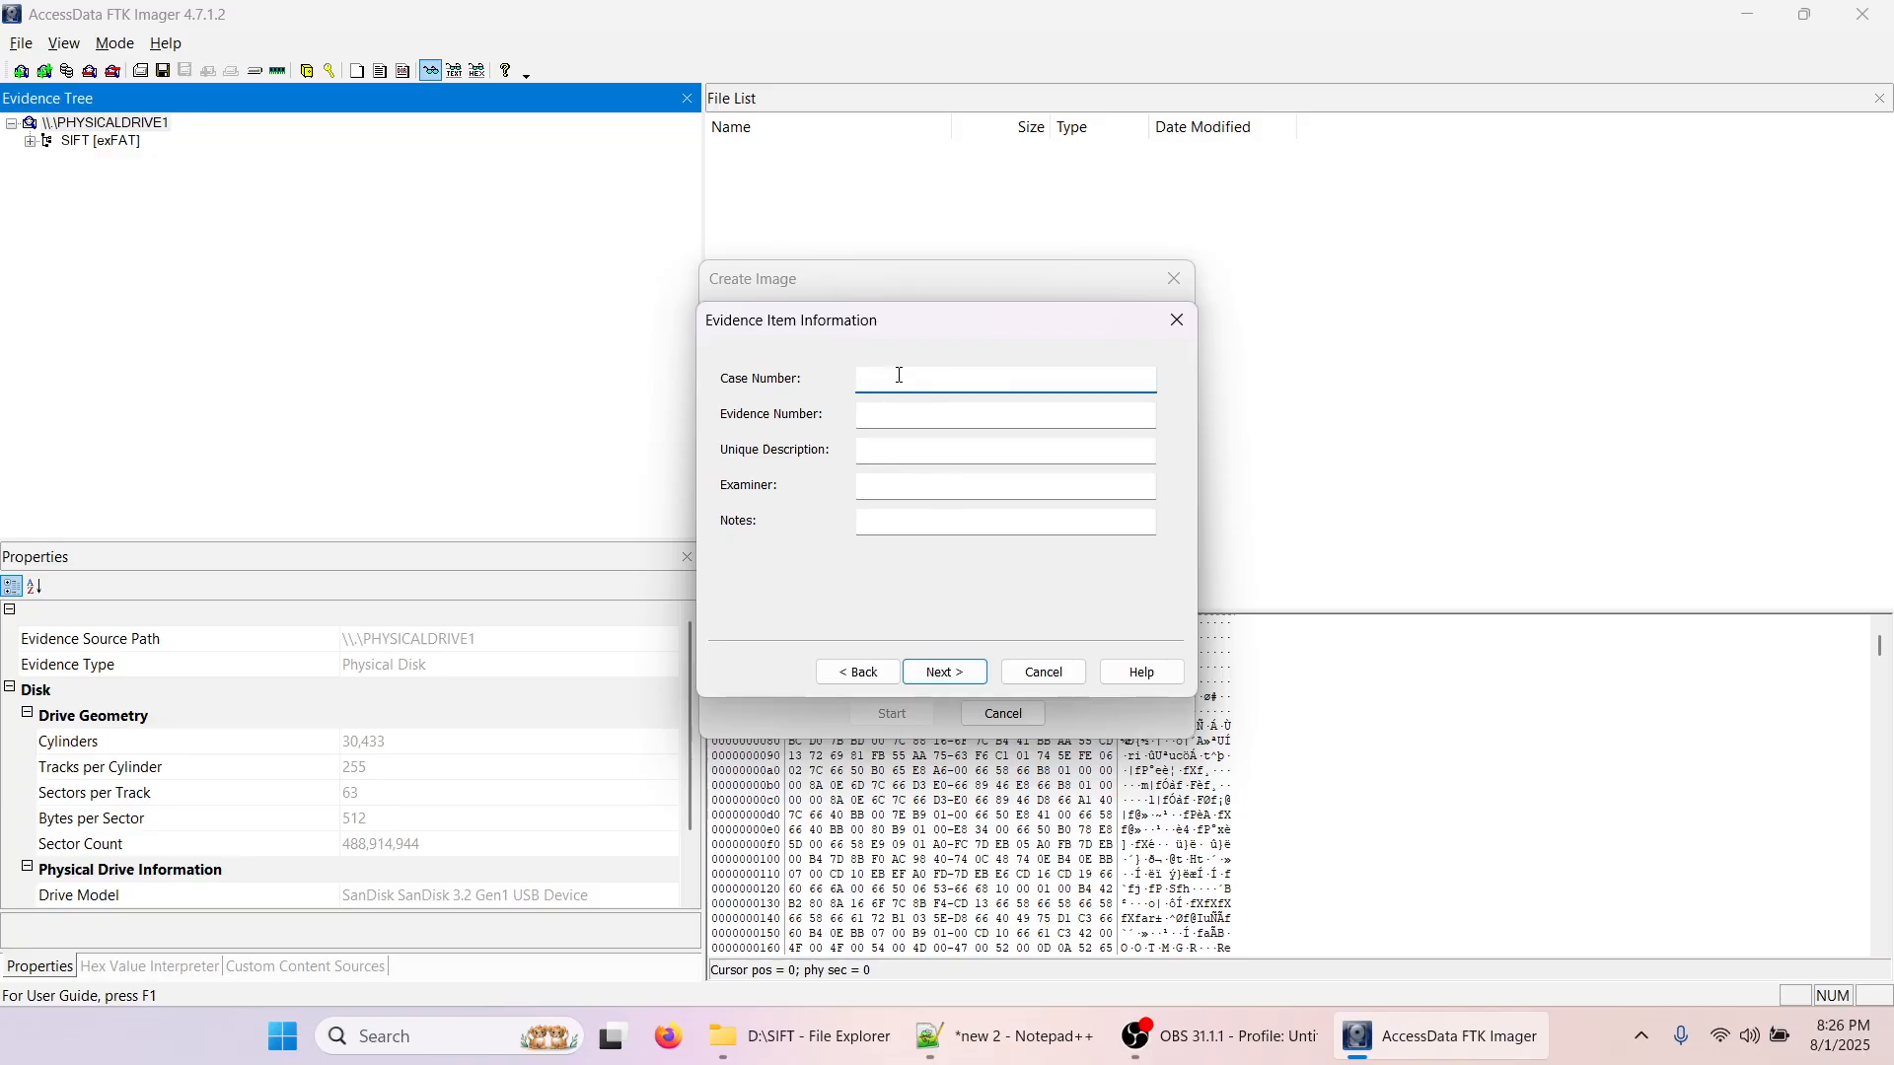
# - Set the case number to "No Case", the evidence number to 11 and the unique description to "Samsung Thumb Drive, S/N: 007"
pyautogui.write('No Case')
pyautogui.press('Tab')
pyautogui.click(899, 378)
pyautogui.press('Tab')
pyautogui.write('11')
pyautogui.press('Tab')
pyautogui.write('Samsung ')
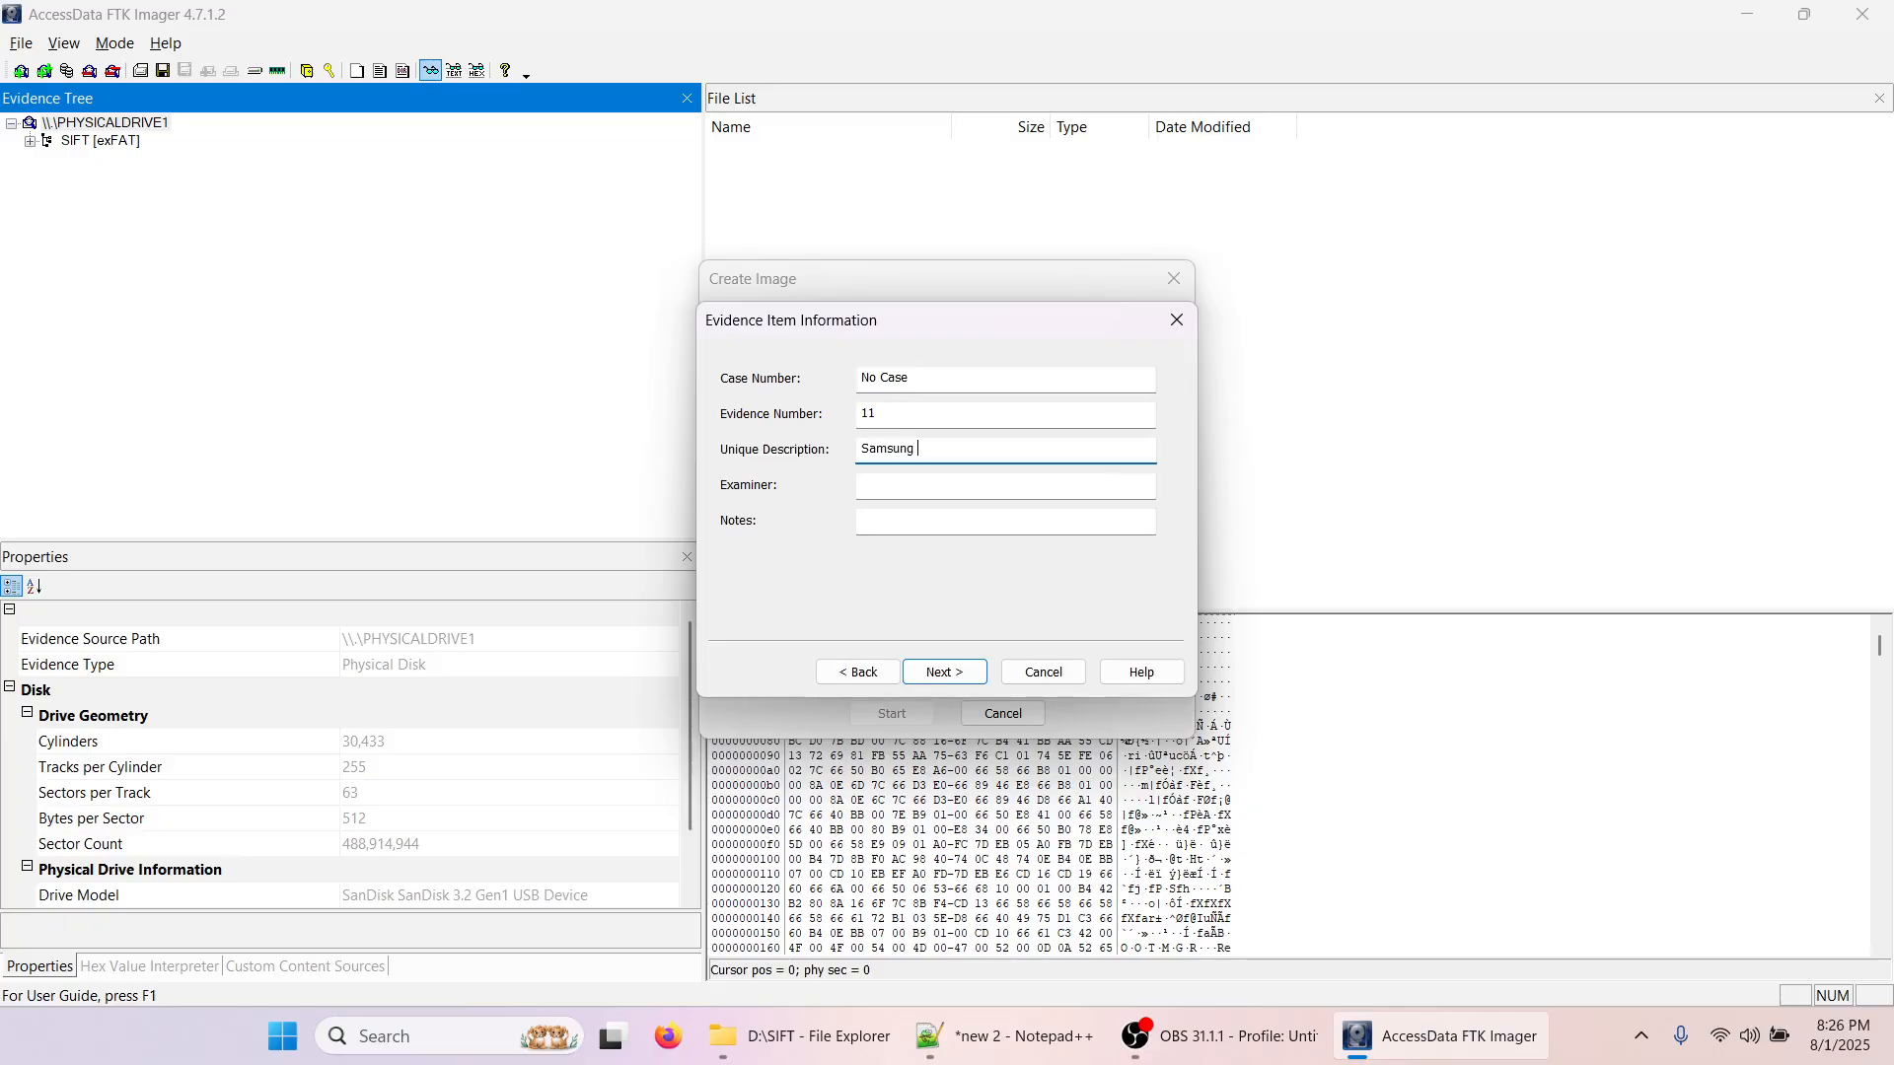
pyautogui.write('Thumb Drive, S/N: 007')
pyautogui.press('Tab')
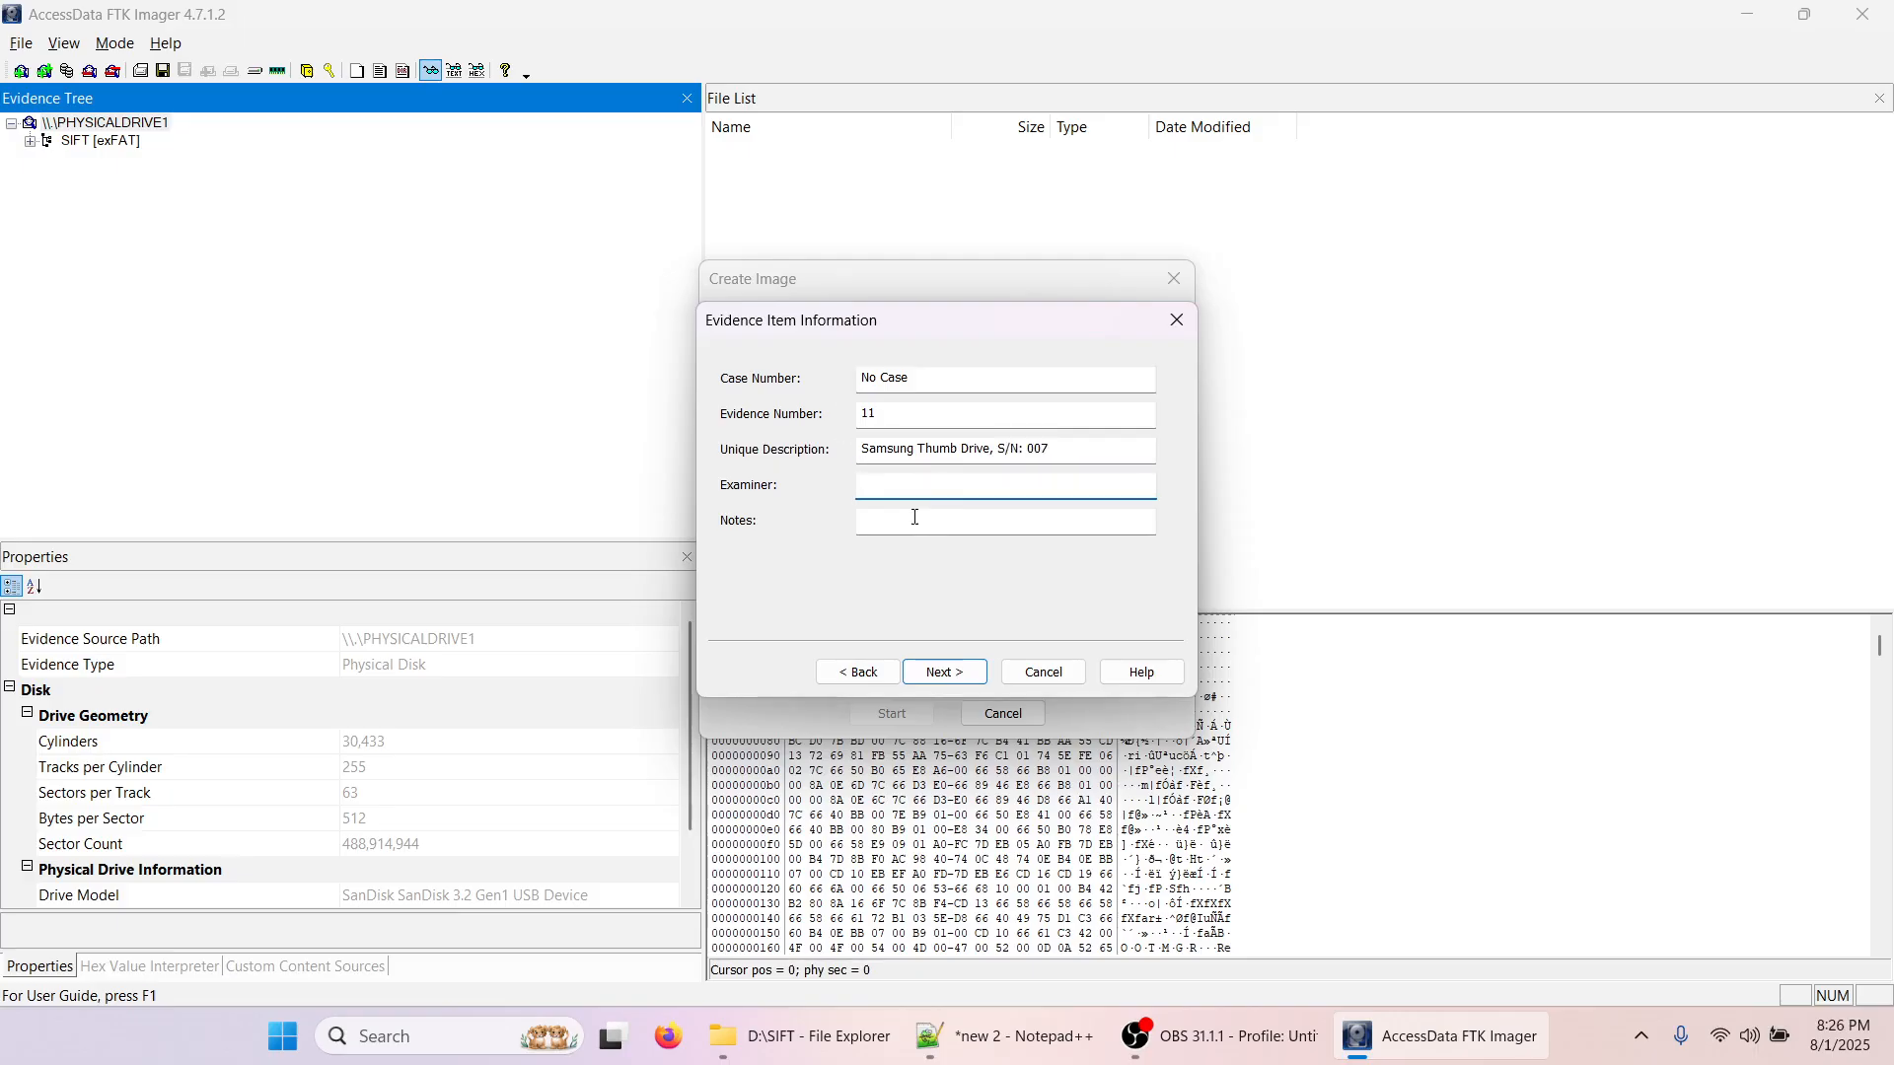
# - Enter the examiner's name and the notes "NA", and continue to the image destination settings
pyautogui.write('Darth Vader')
pyautogui.press('Tab')
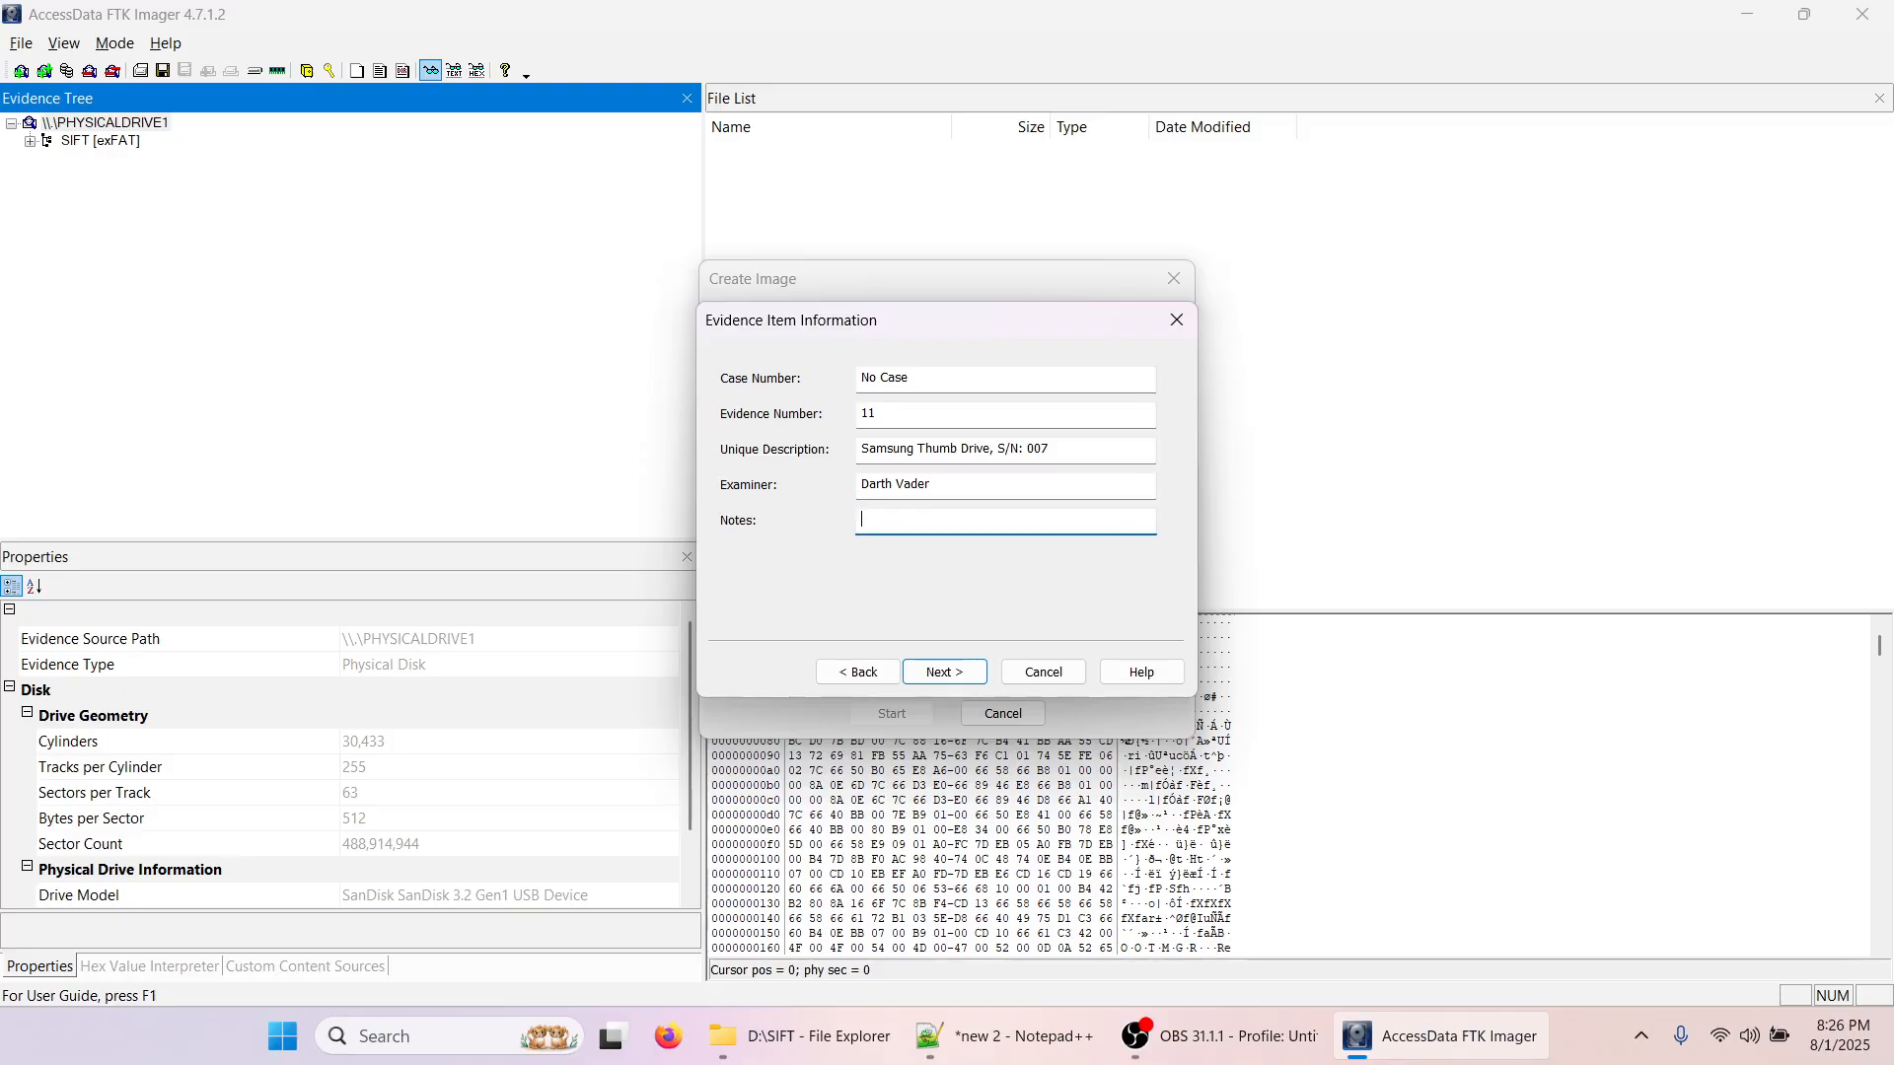
pyautogui.write('NA')
pyautogui.click(963, 677)
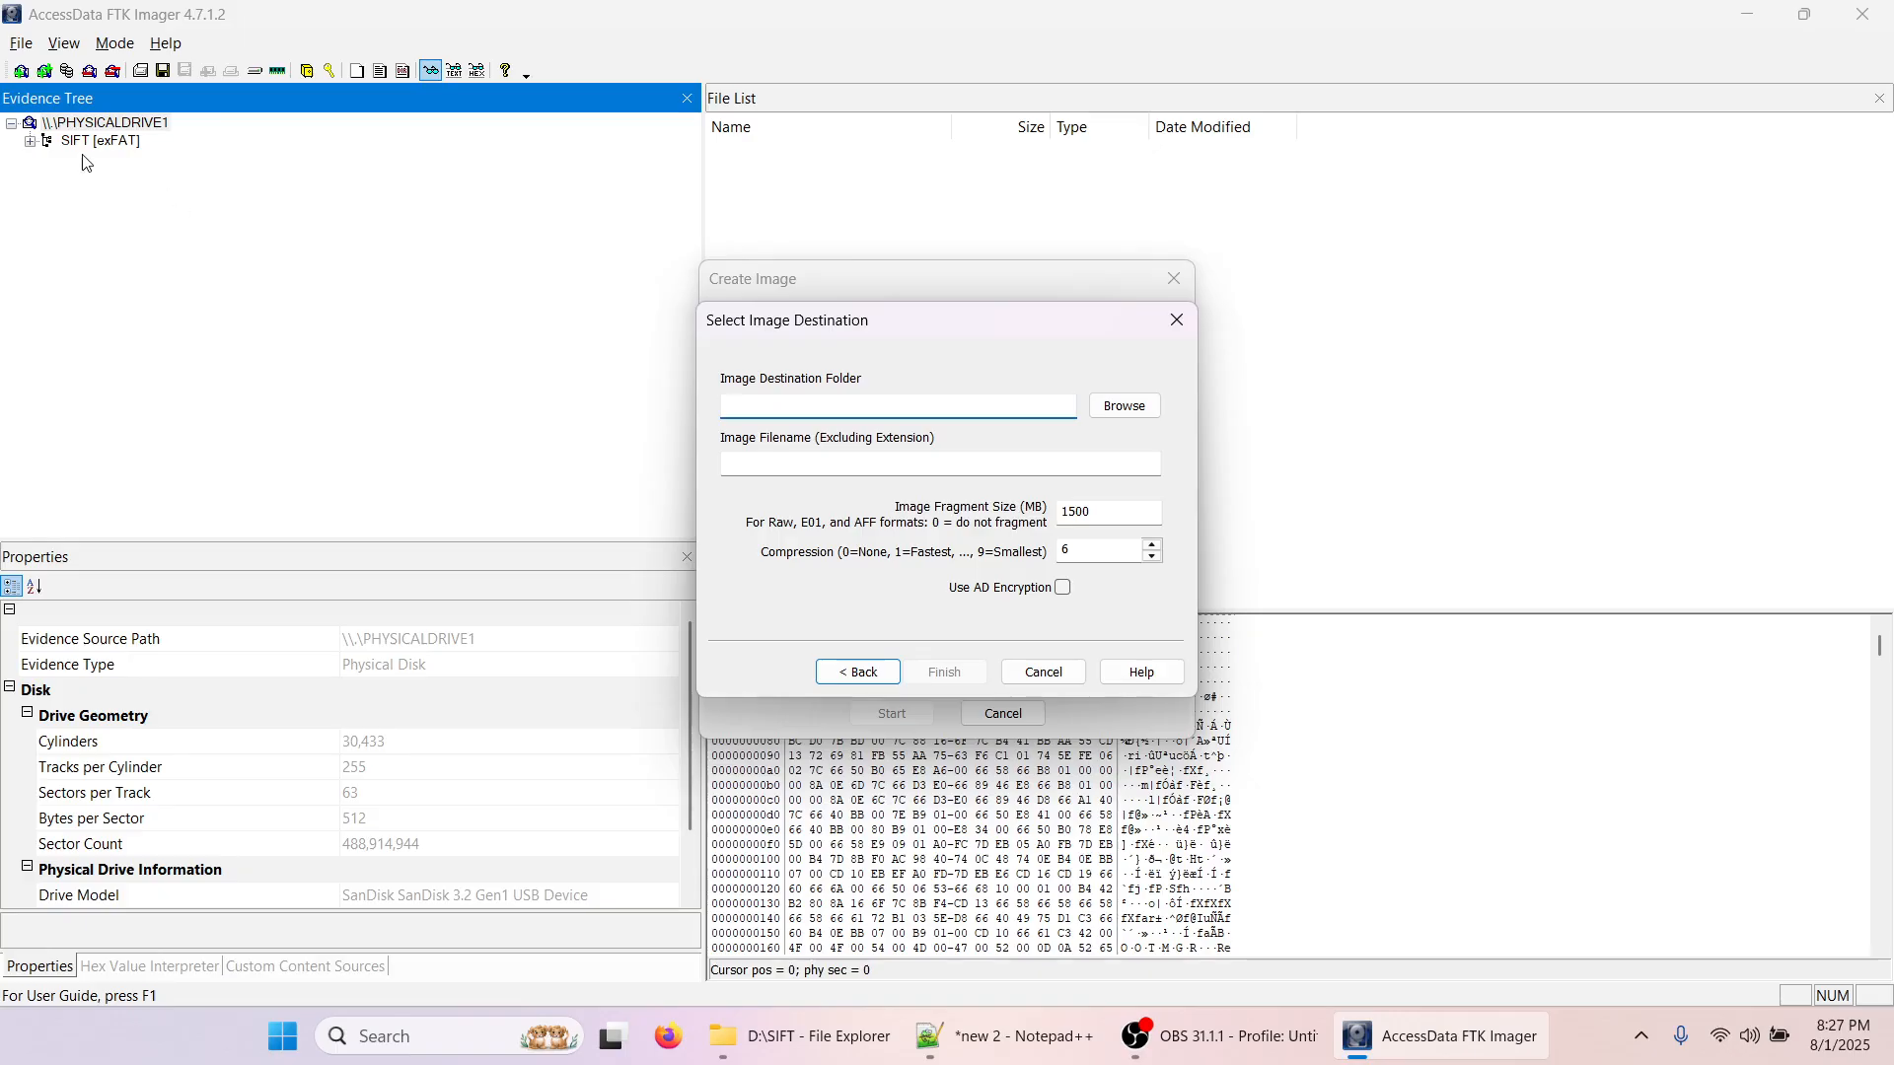
# - Set the image destination folder to the Desktop and the image filename to ThumbDrive_Evidence
pyautogui.click(1123, 407)
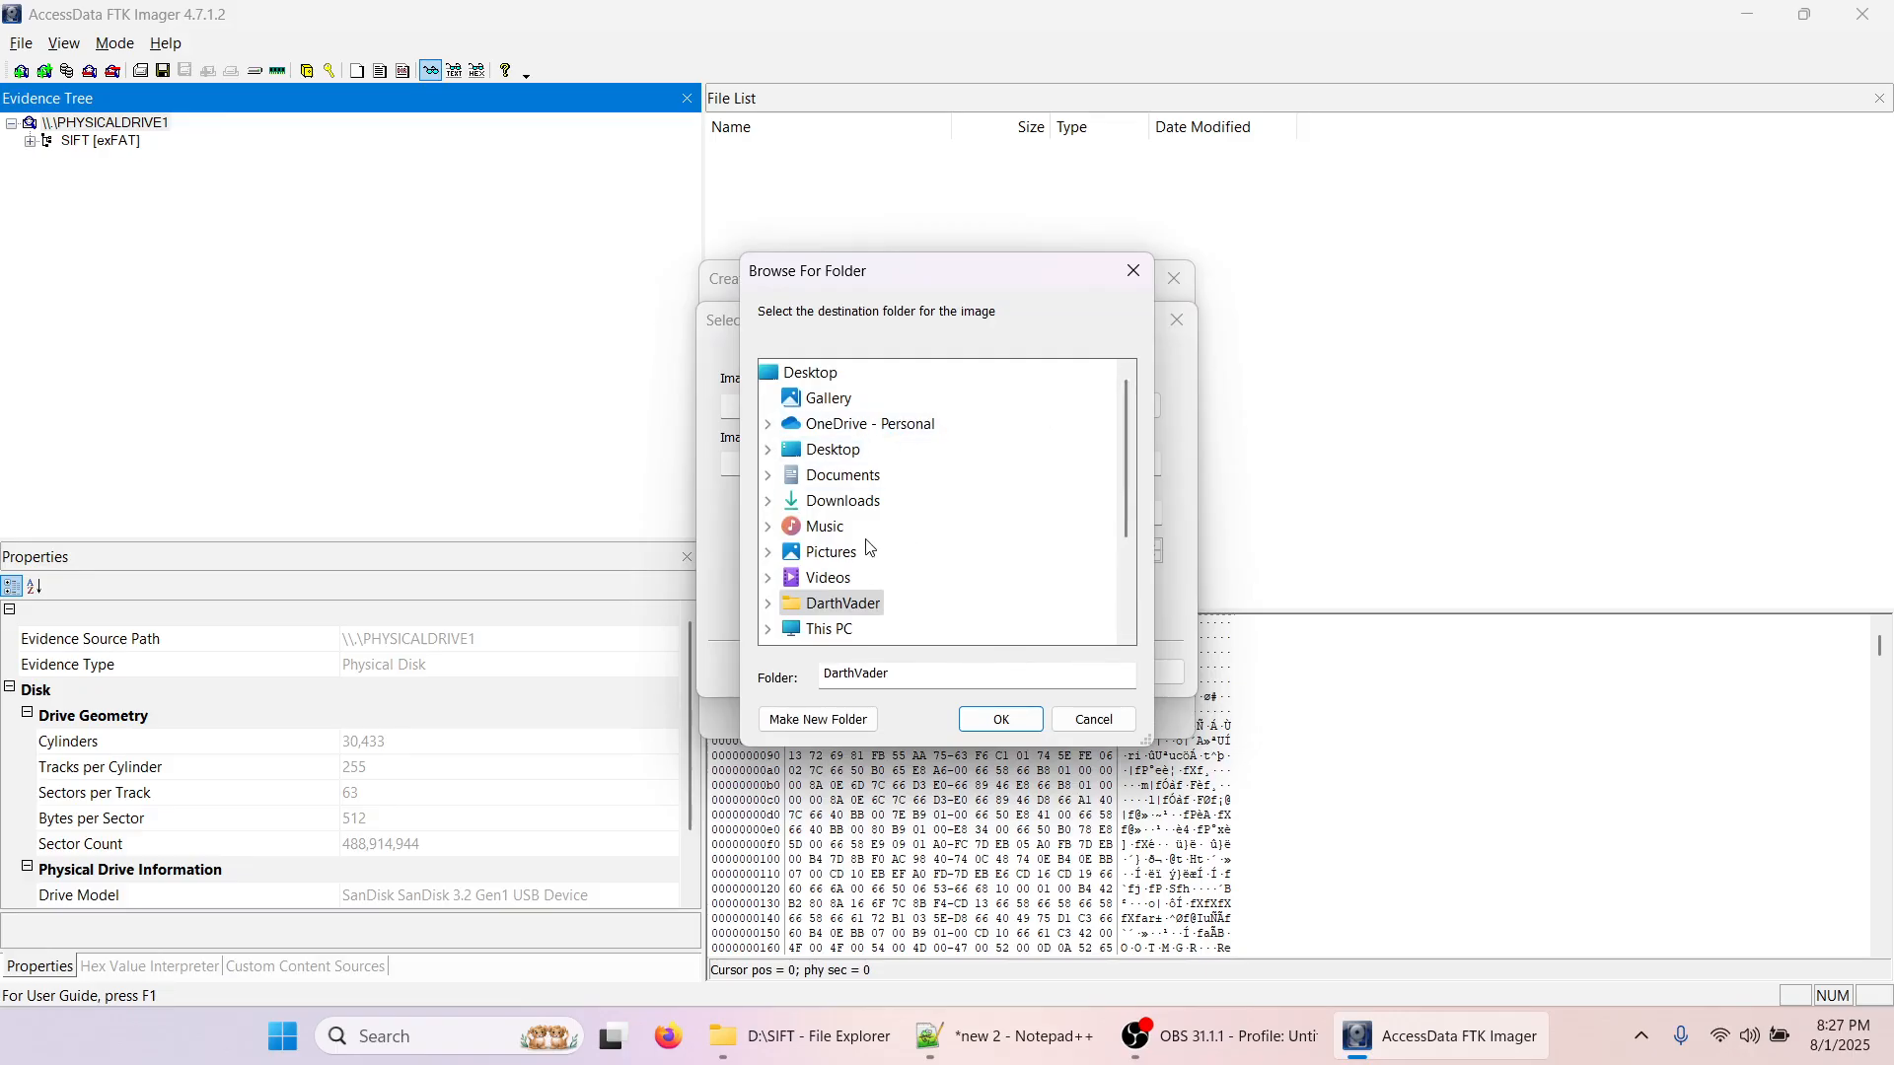
pyautogui.doubleClick(826, 452)
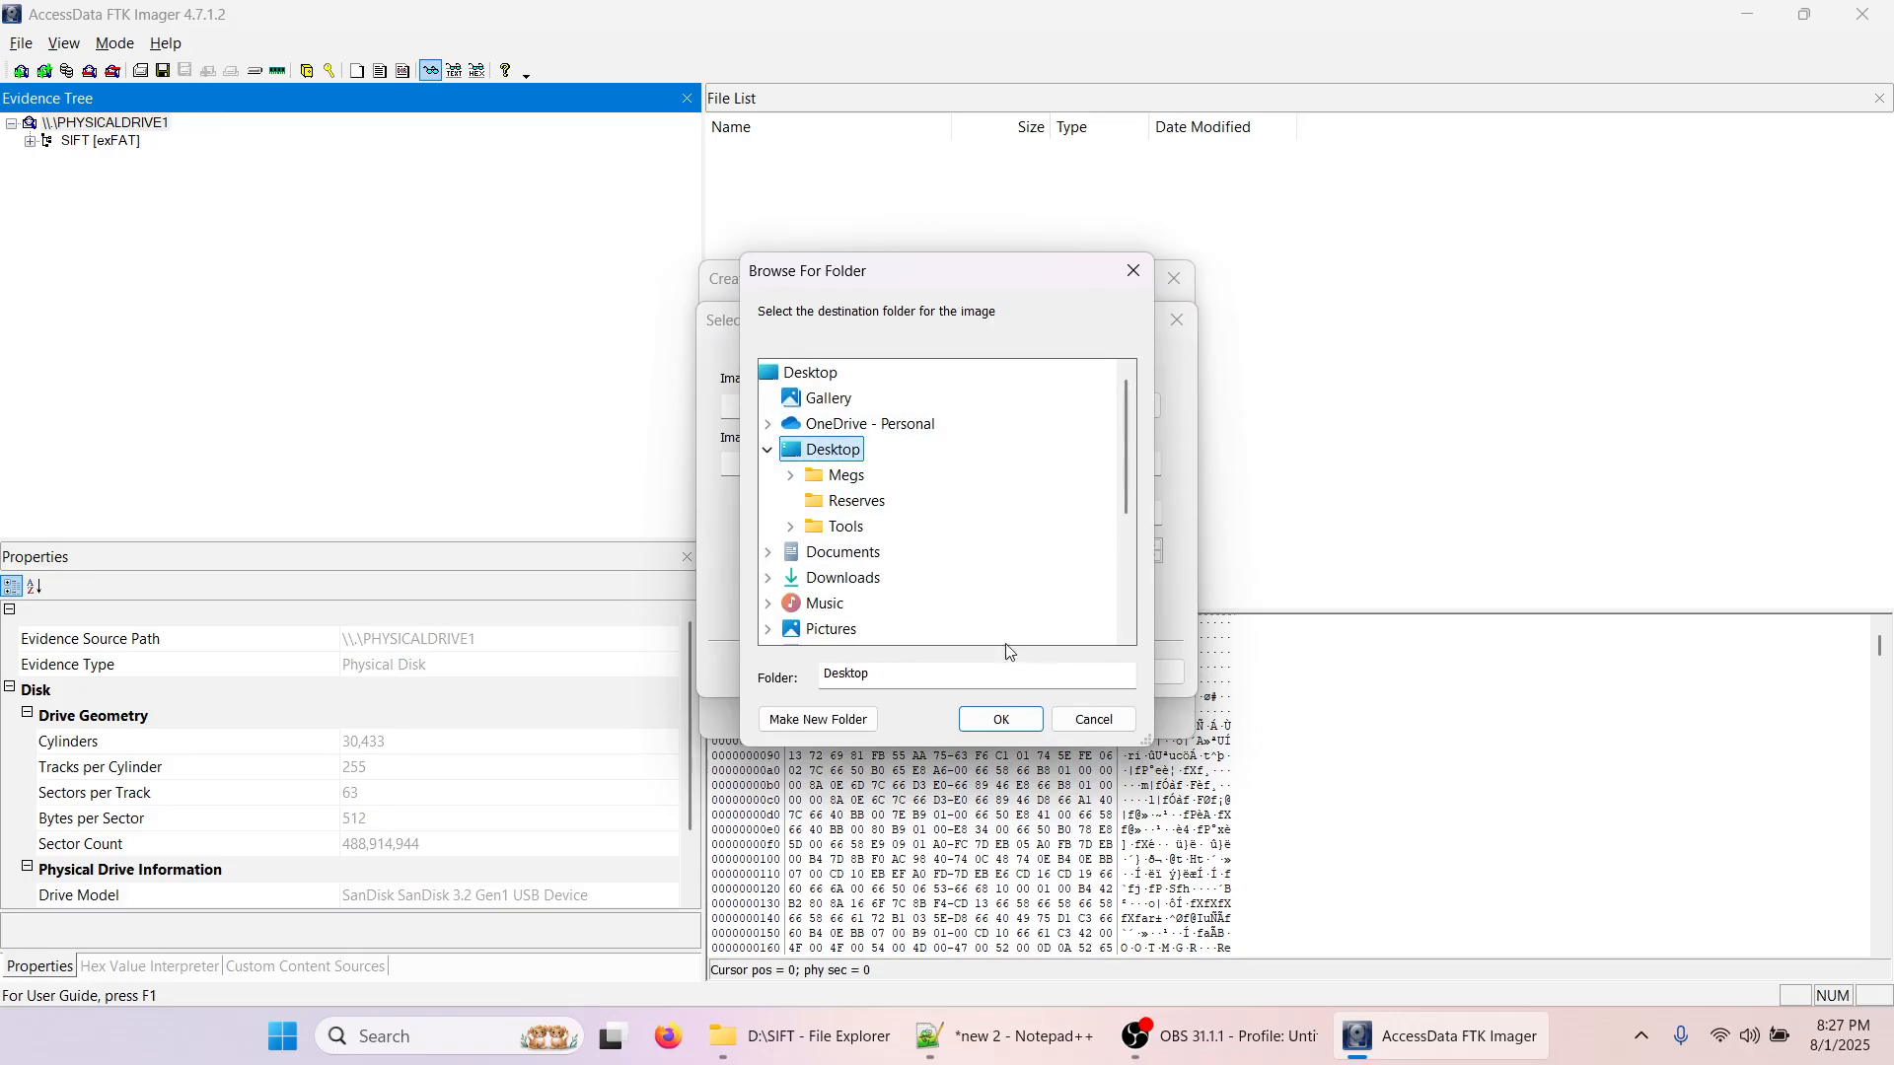
pyautogui.click(1018, 731)
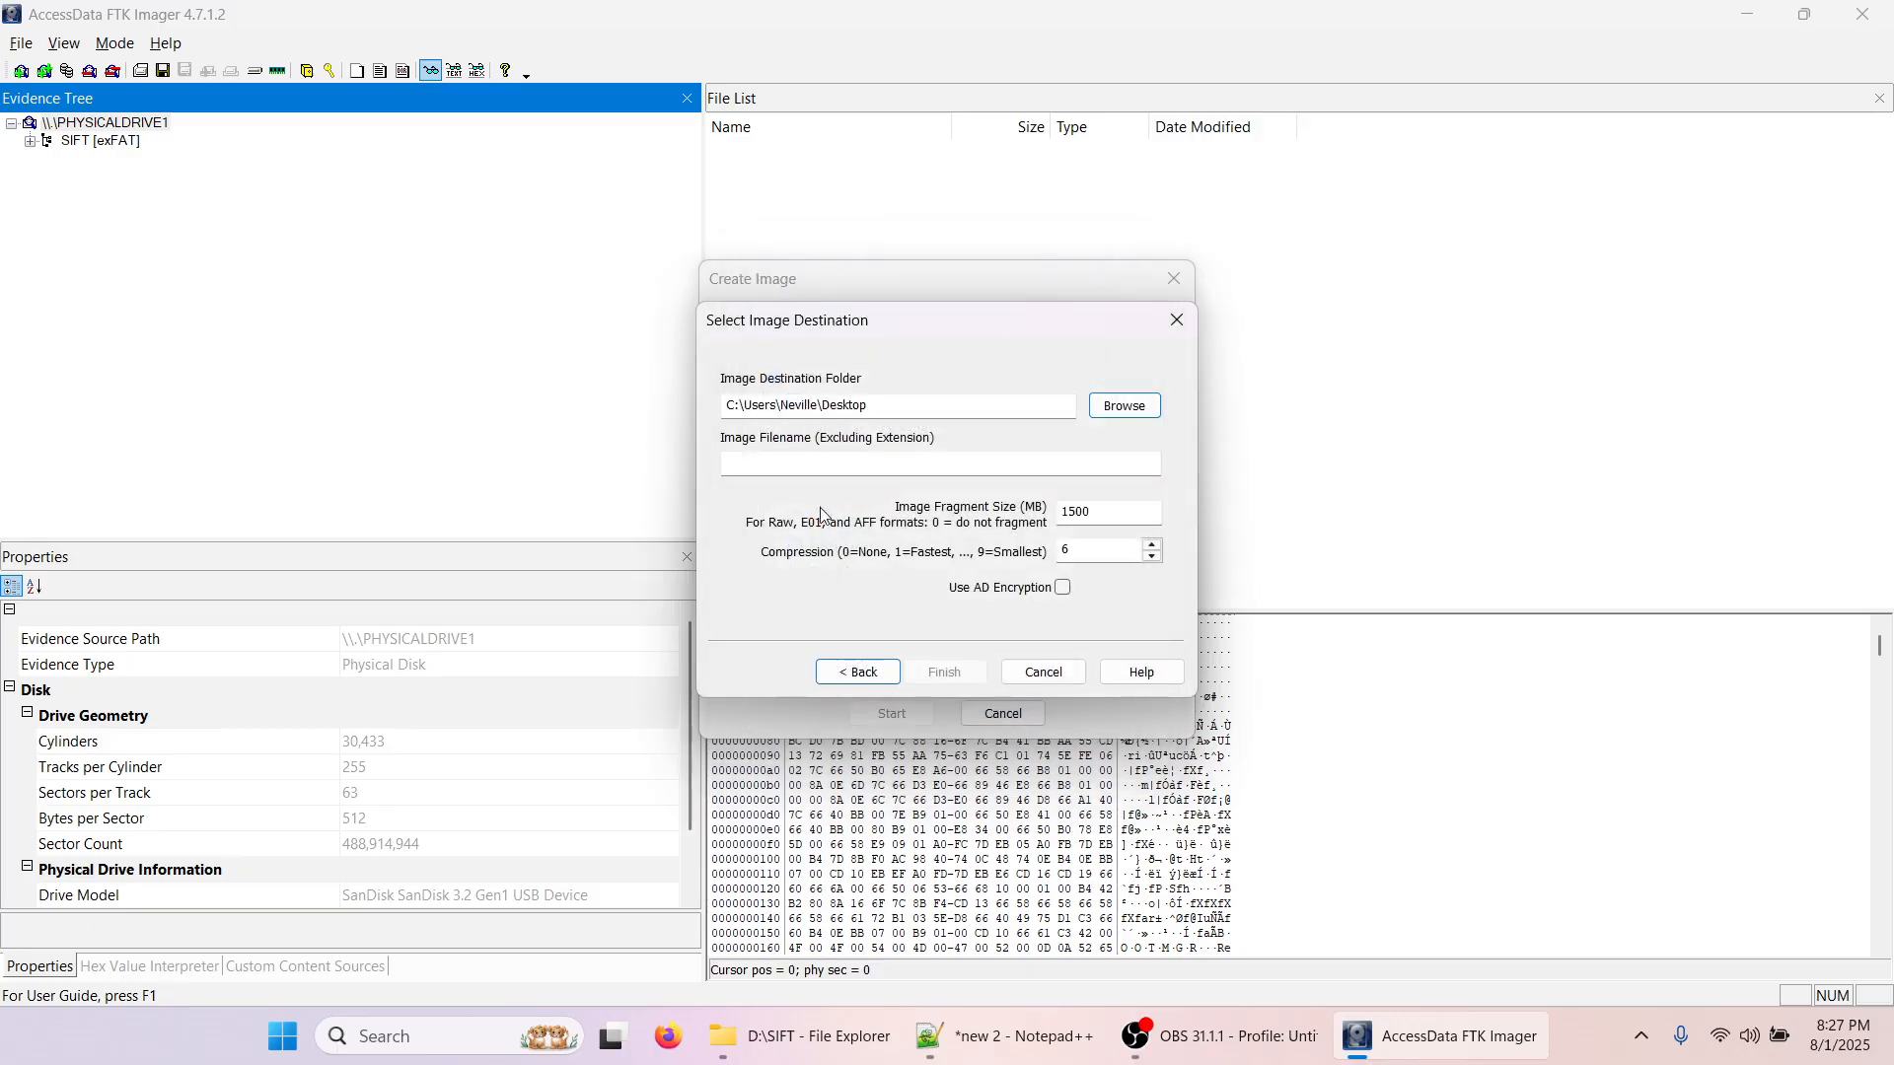
pyautogui.click(824, 466)
pyautogui.write('Thu')
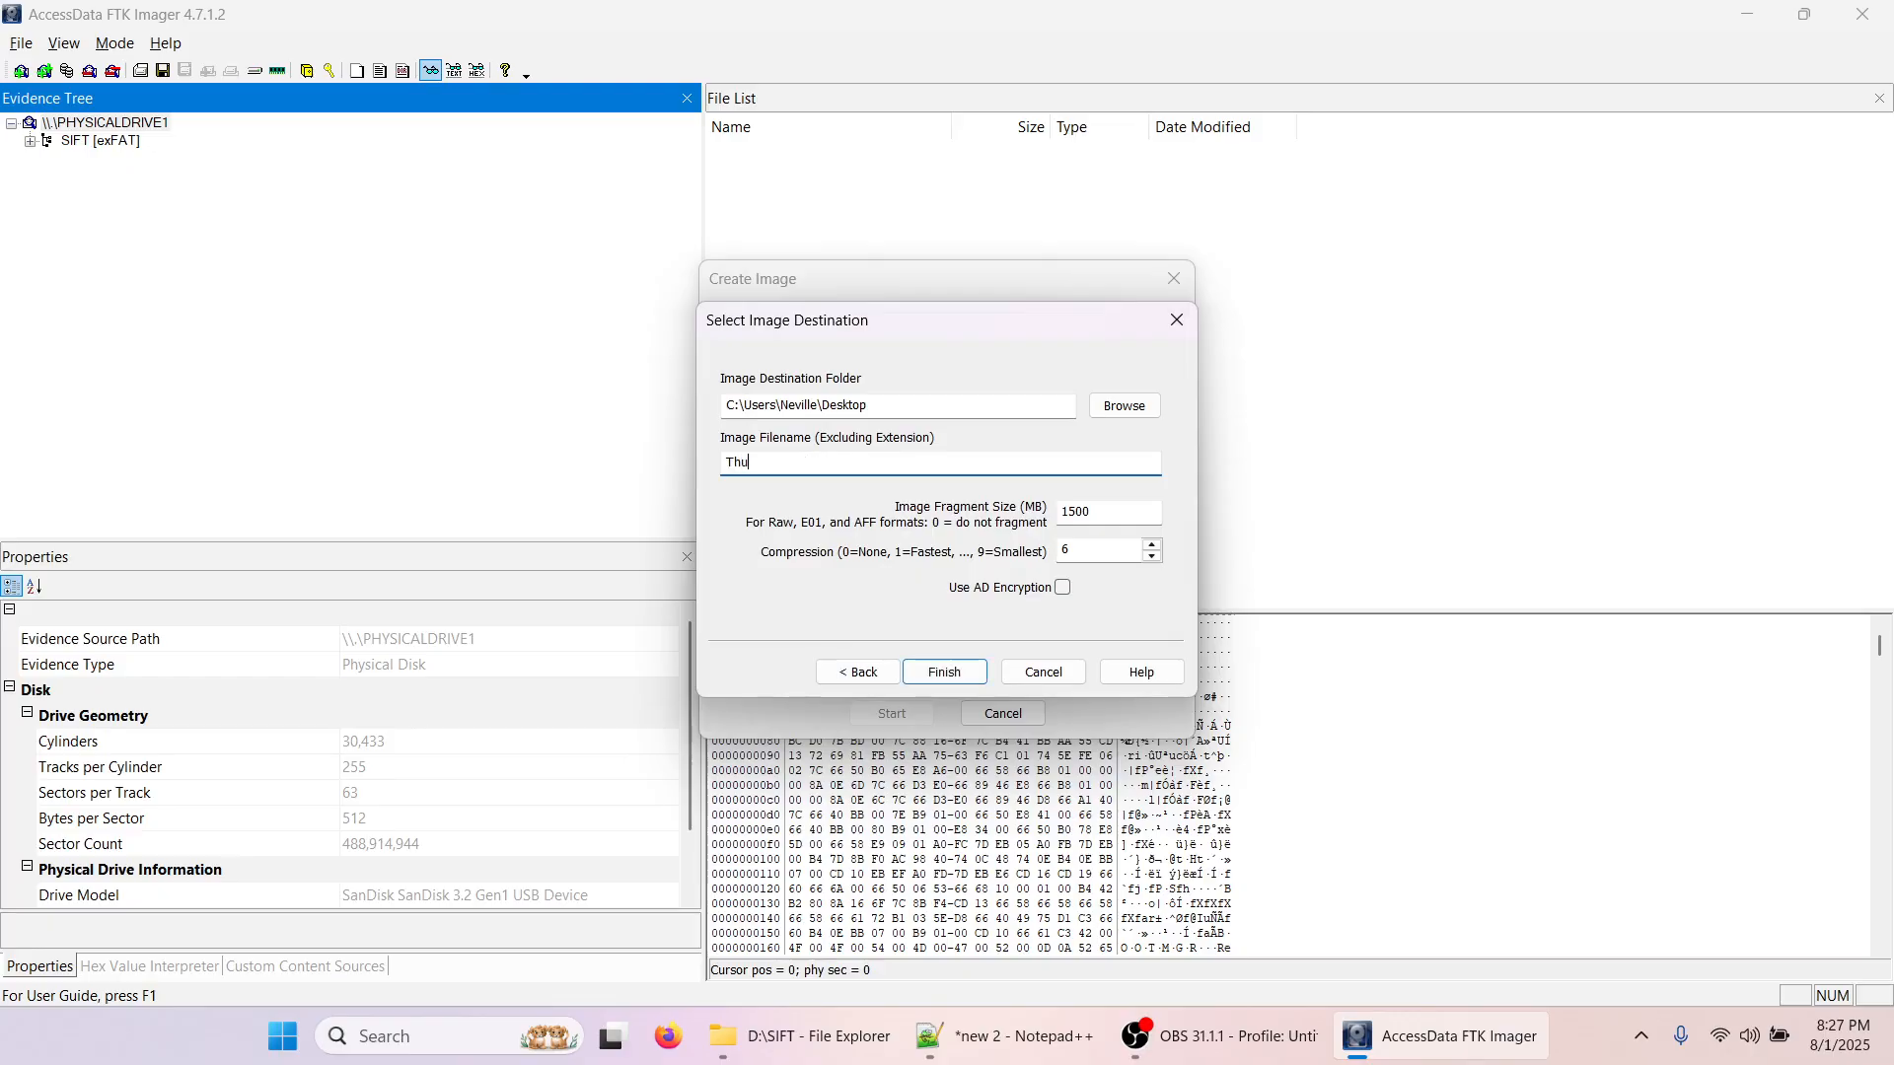
pyautogui.write('mbDriveE')
pyautogui.press('BackSpace')
pyautogui.write('_Evidence')
# - Go back to review the selected image type and evidence item information, and return to the image destination settings
pyautogui.click(850, 679)
pyautogui.click(850, 674)
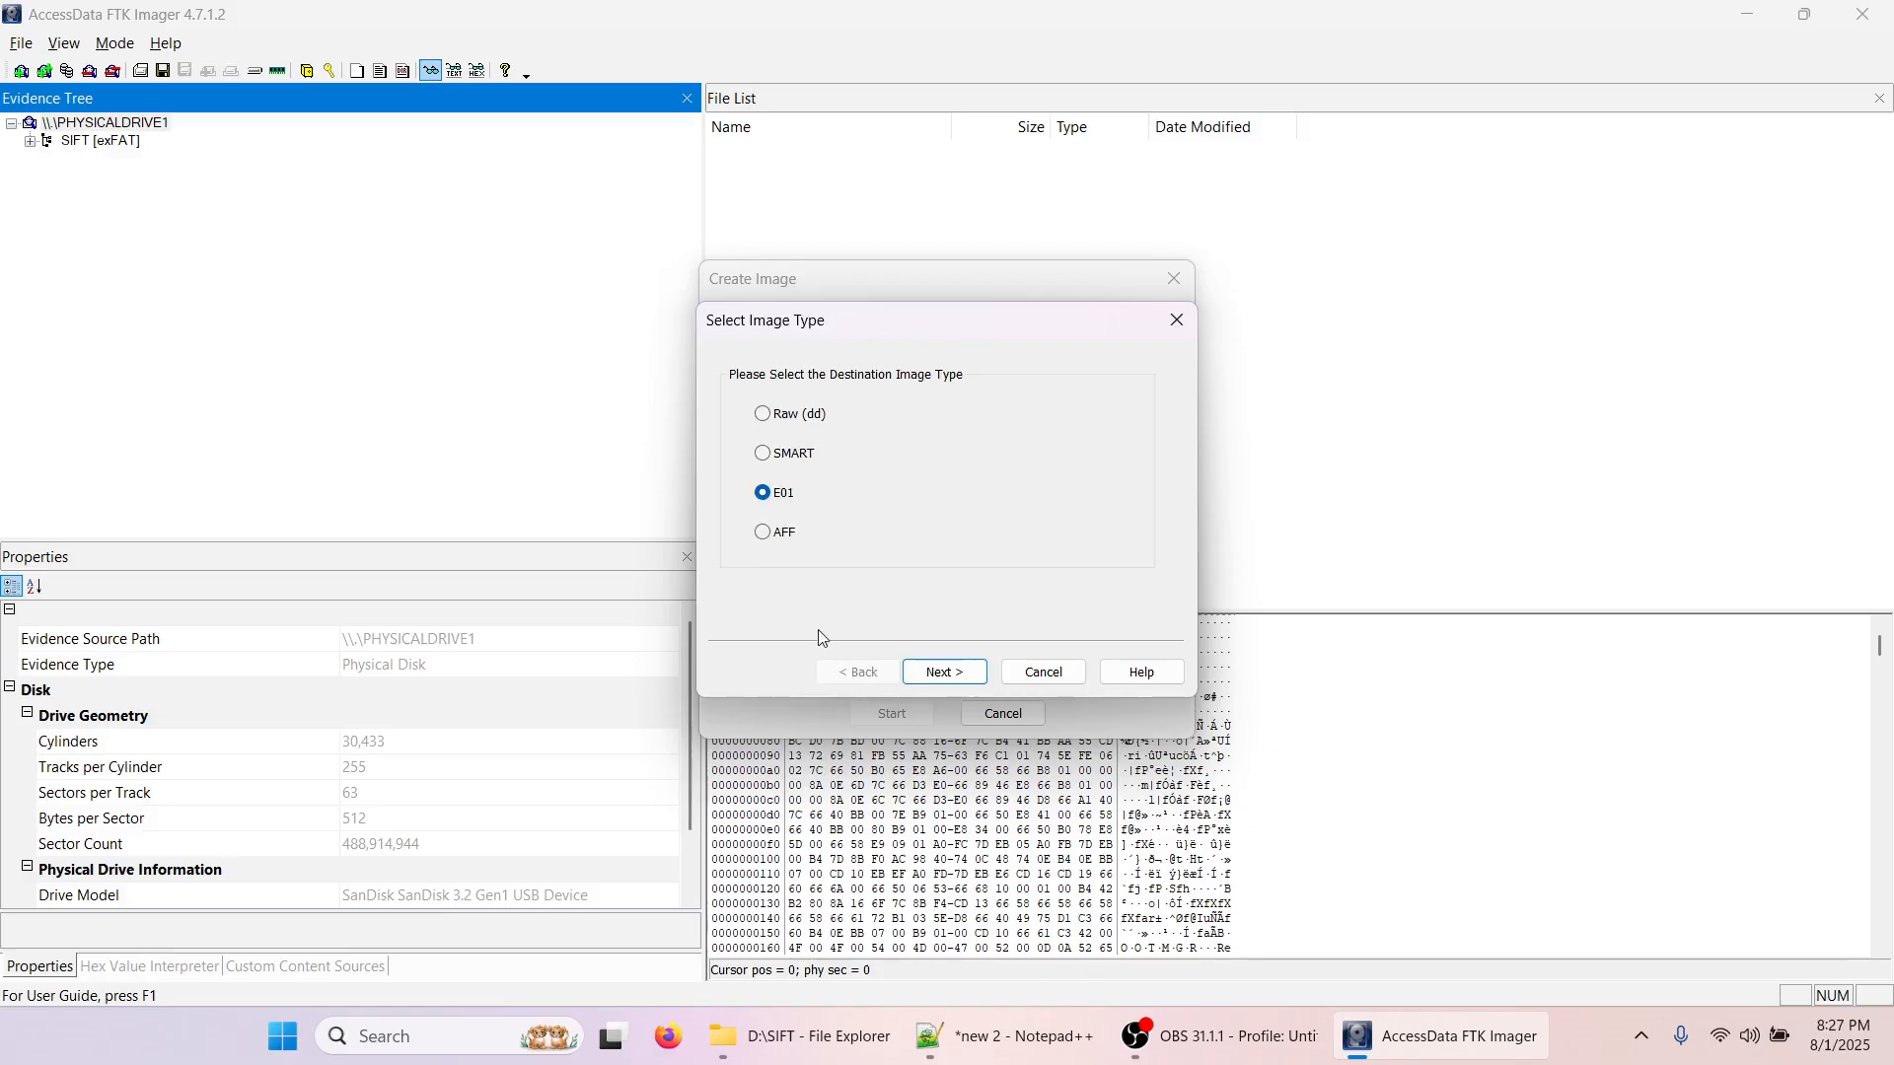
pyautogui.click(949, 673)
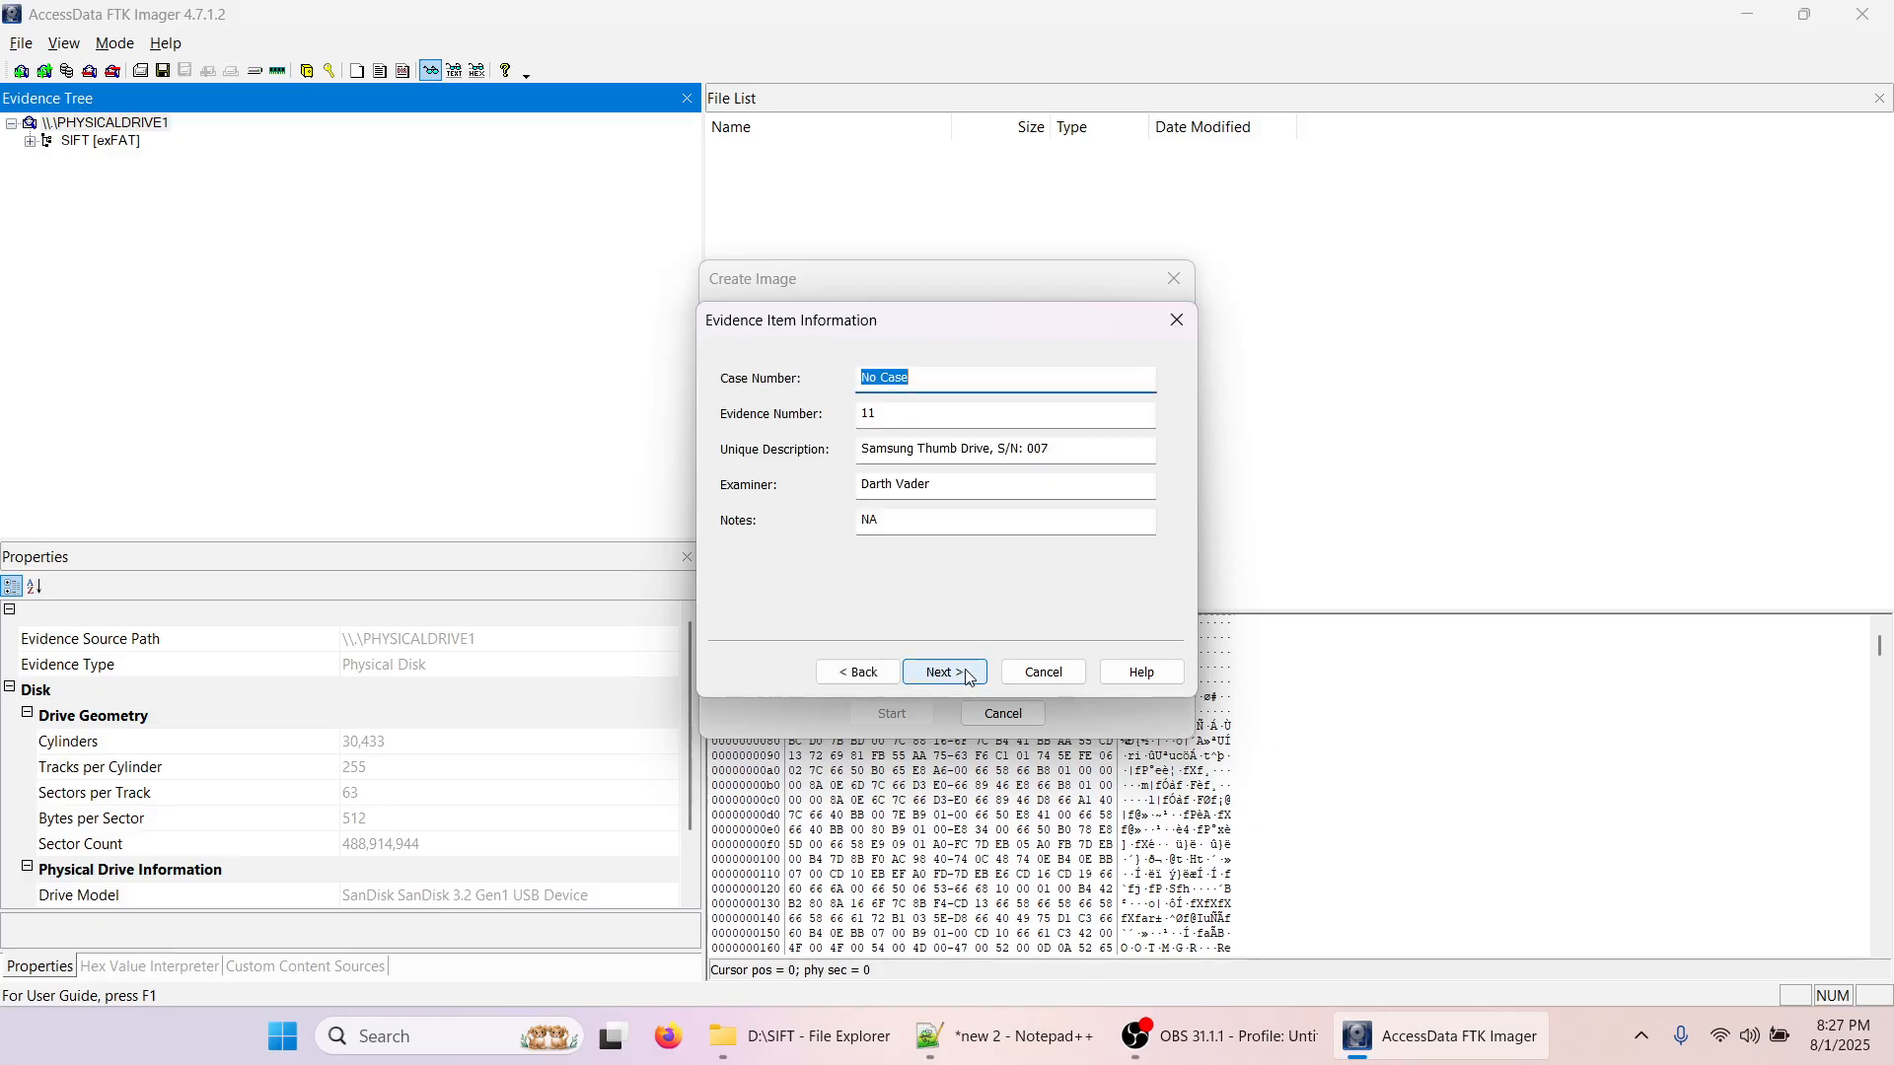
pyautogui.click(970, 678)
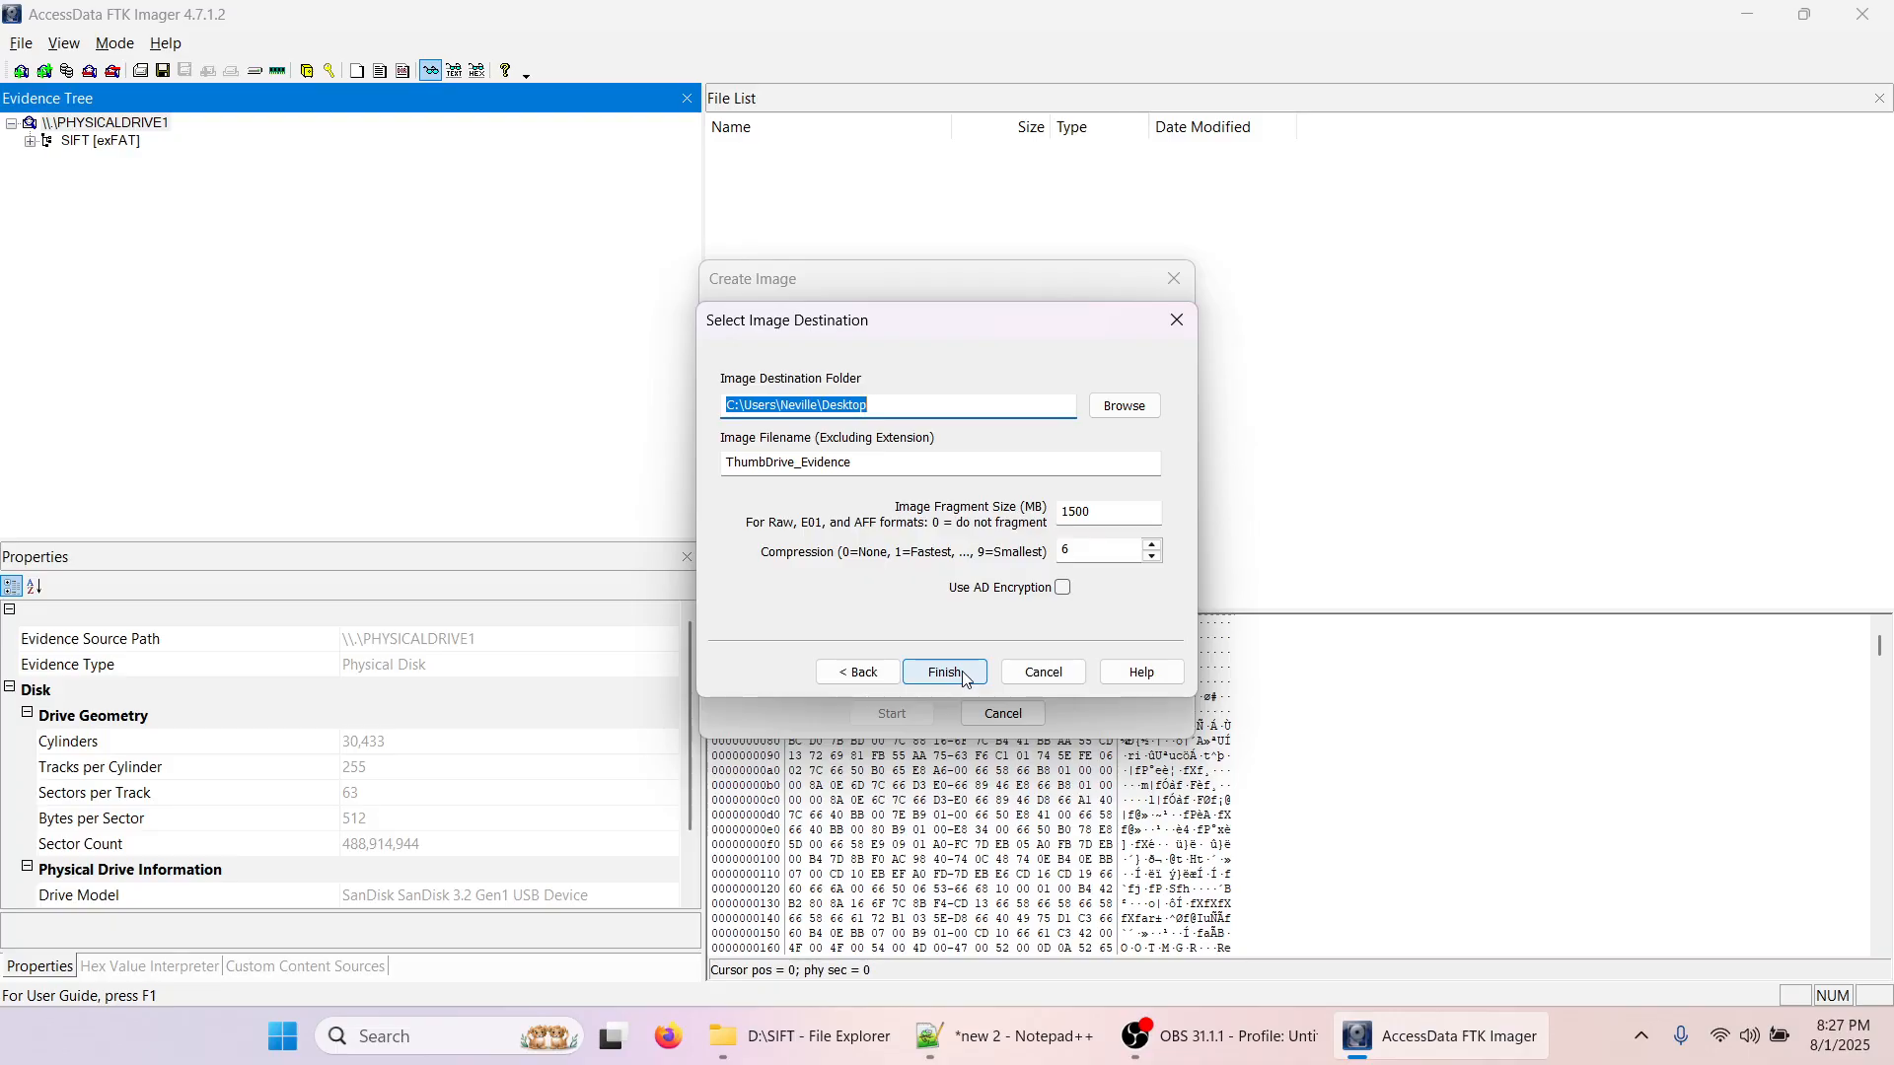
# - Finish the image destination setup and start creating the E01 image of PHYSICALDRIVE1
pyautogui.click(945, 674)
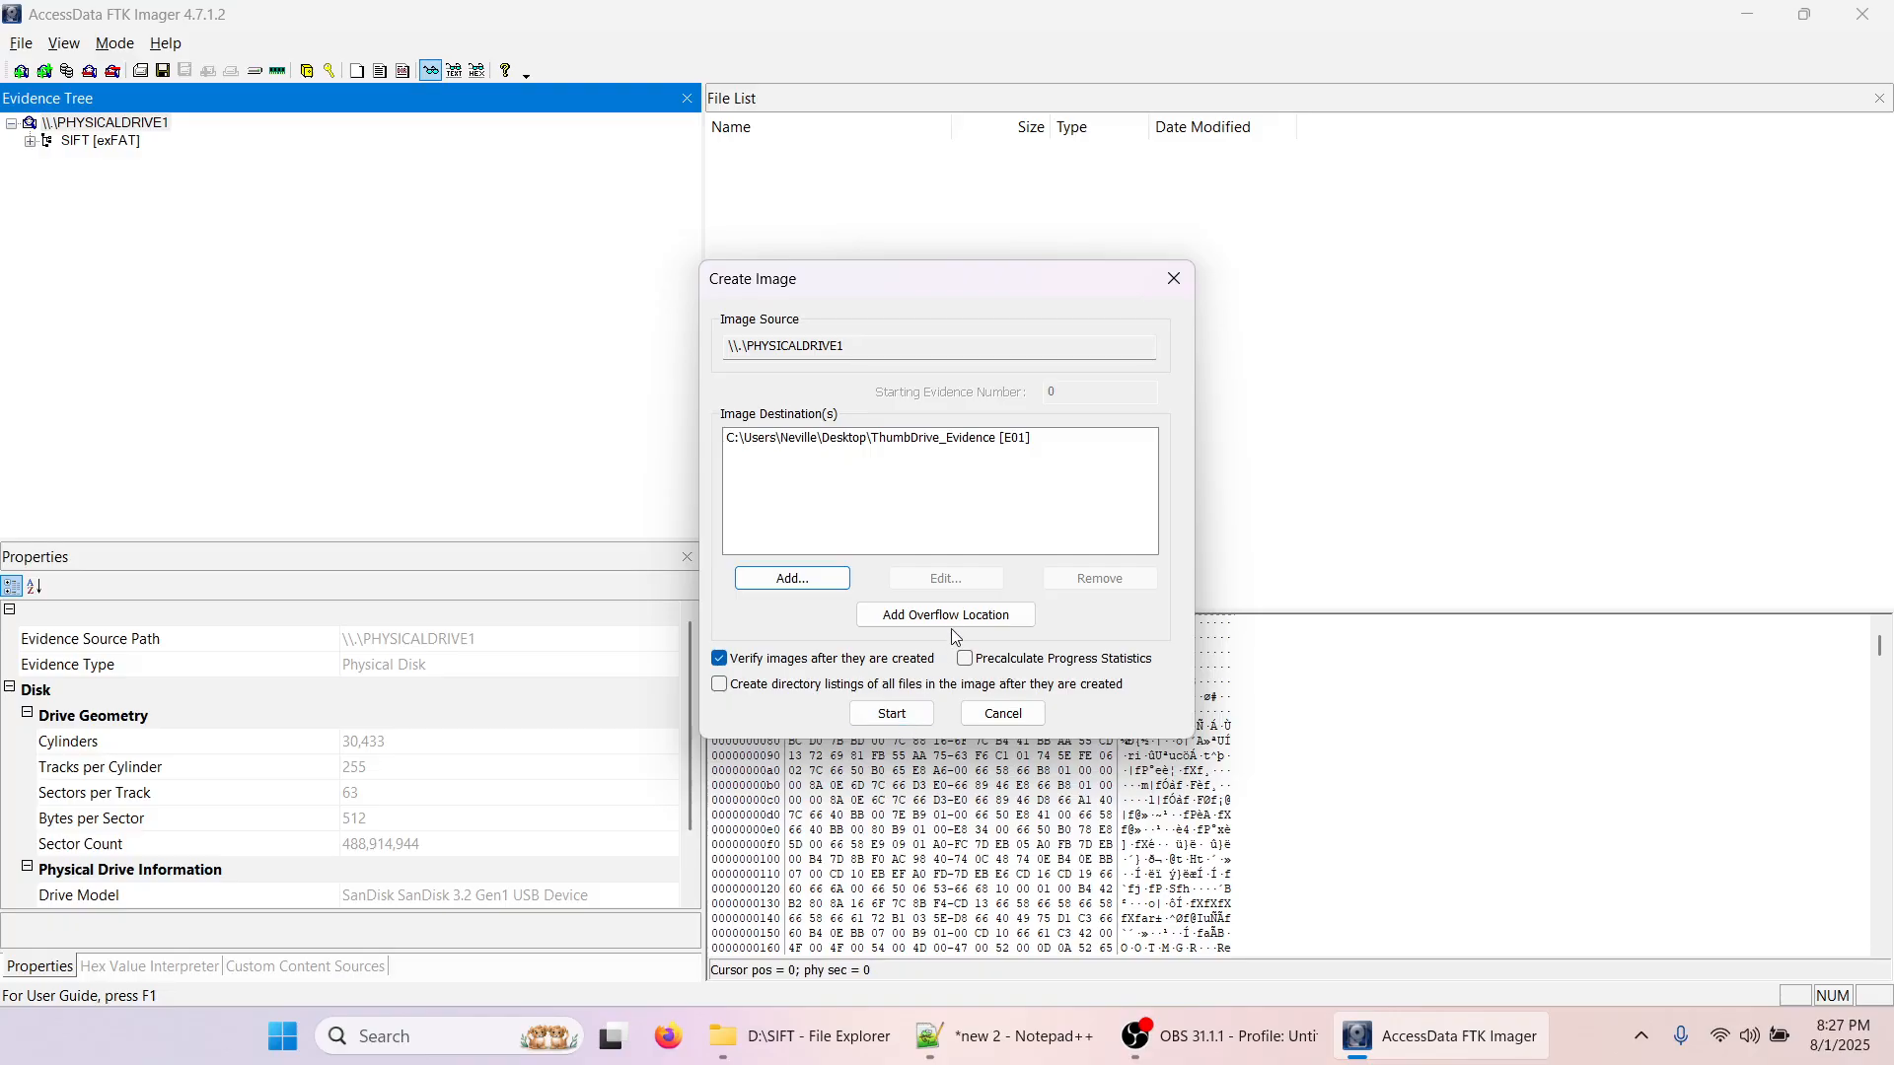
pyautogui.click(967, 494)
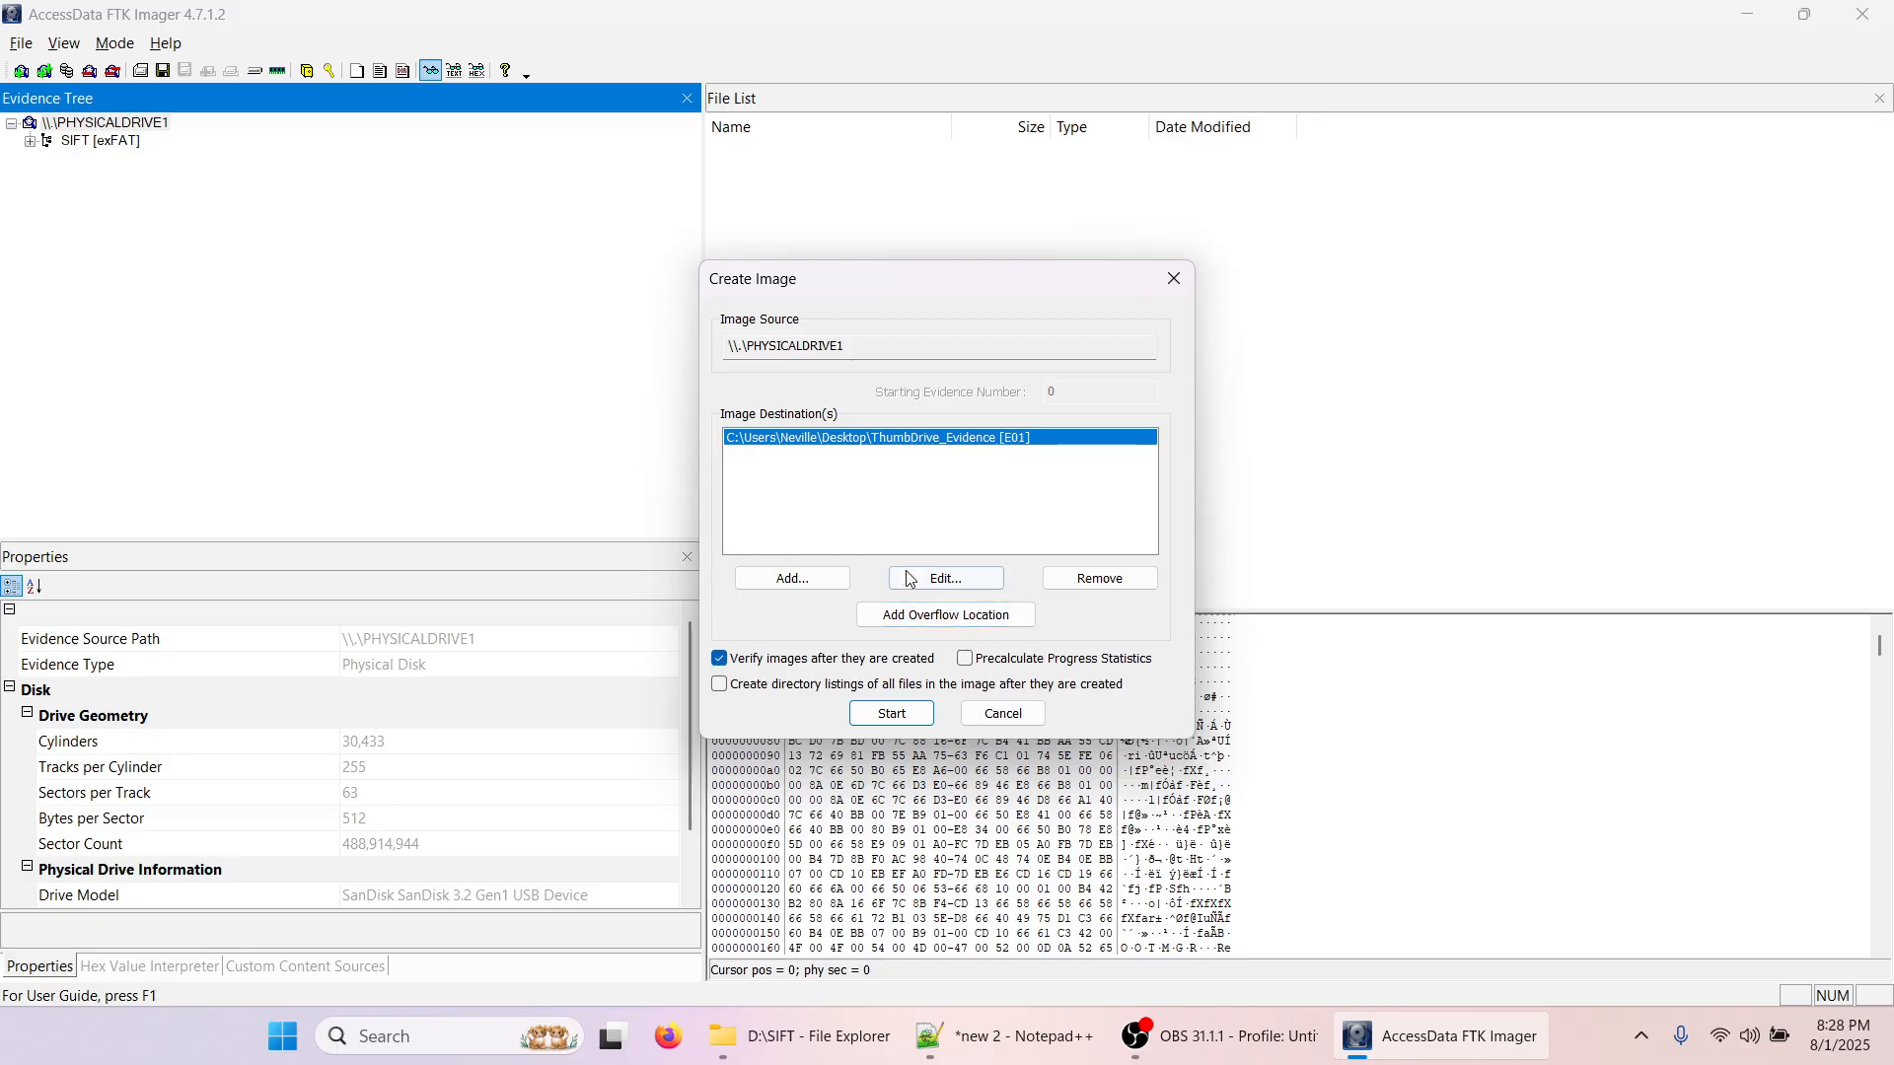
pyautogui.click(887, 719)
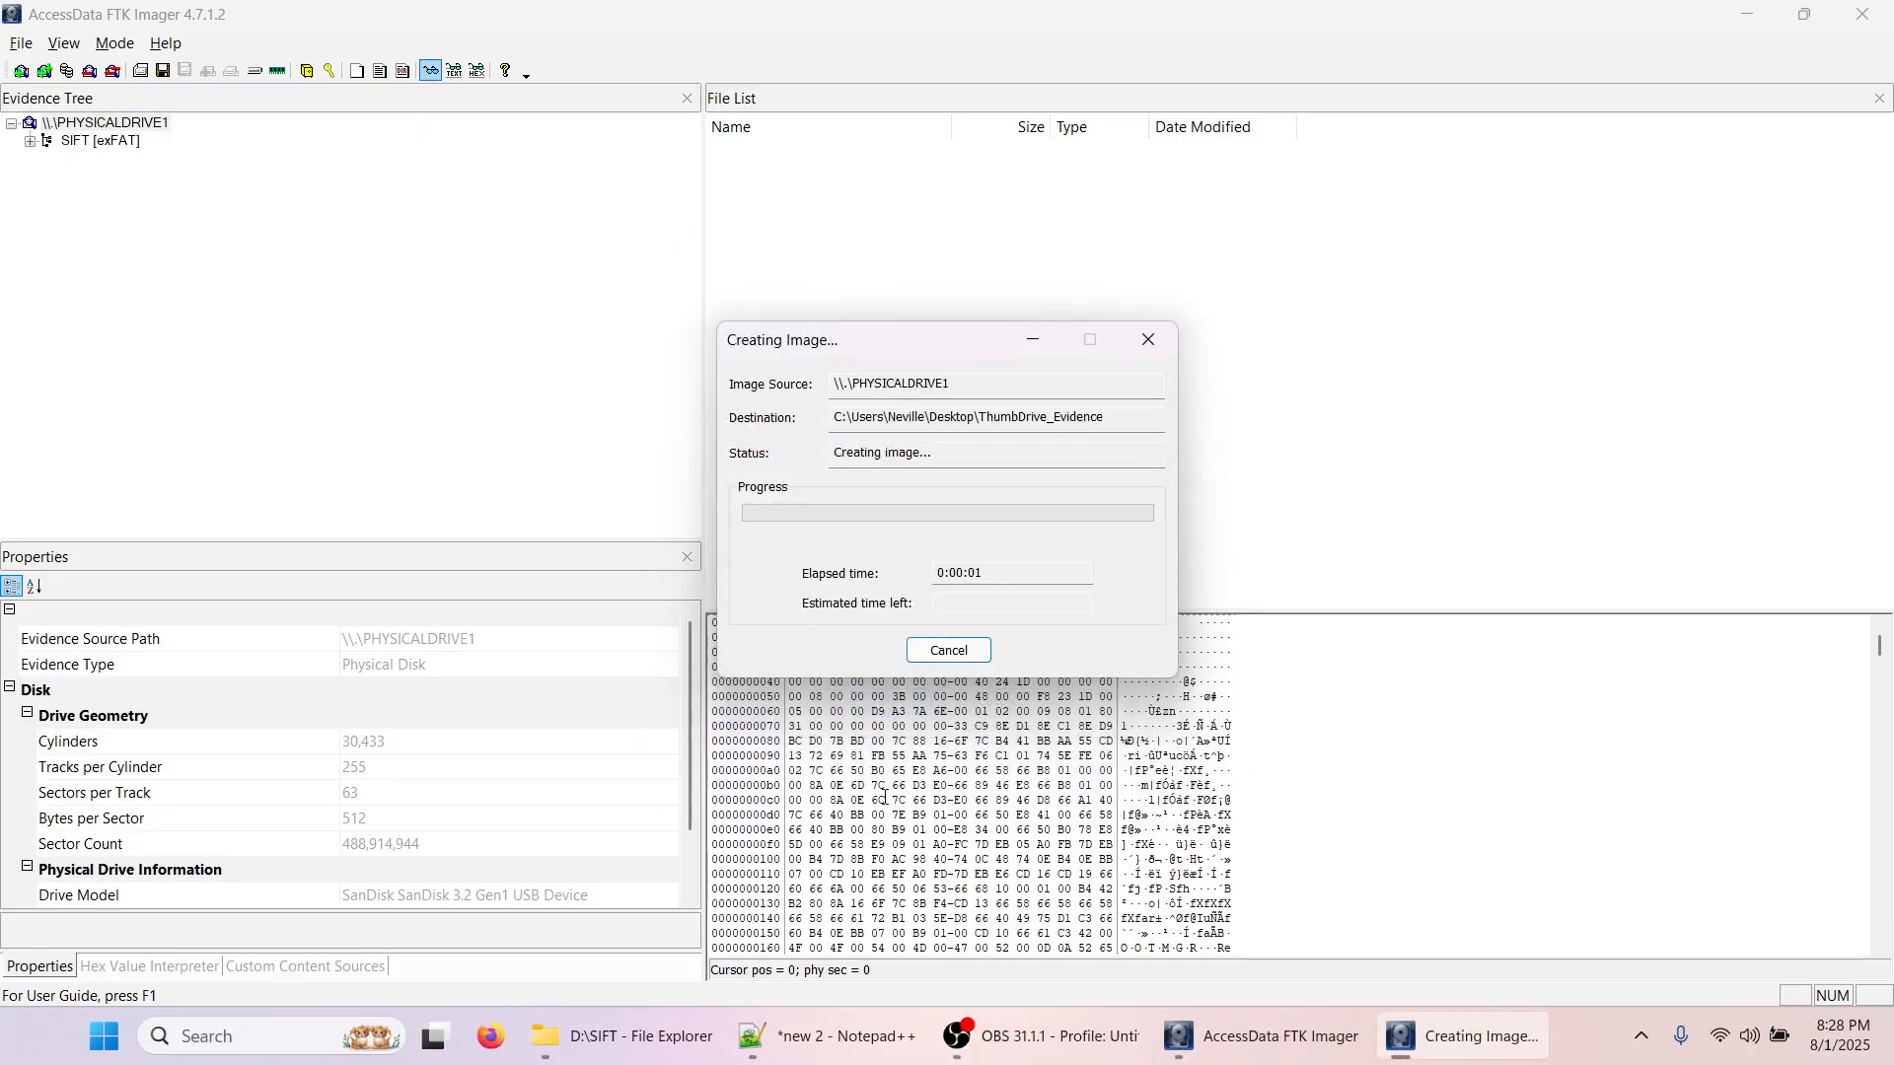